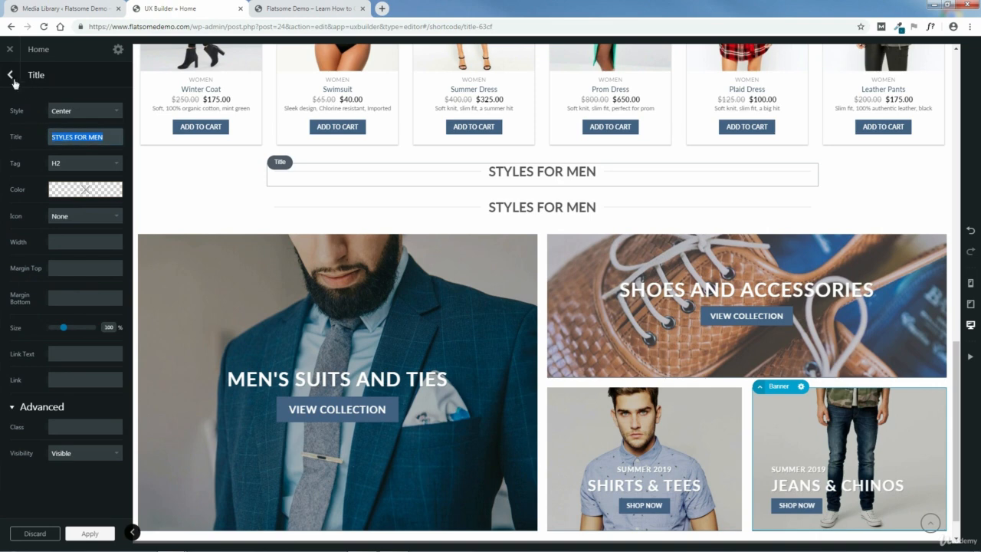
# - Move the duplicate "STYLES FOR MEN" title below the grid in the page structure
pyautogui.click(10, 74)
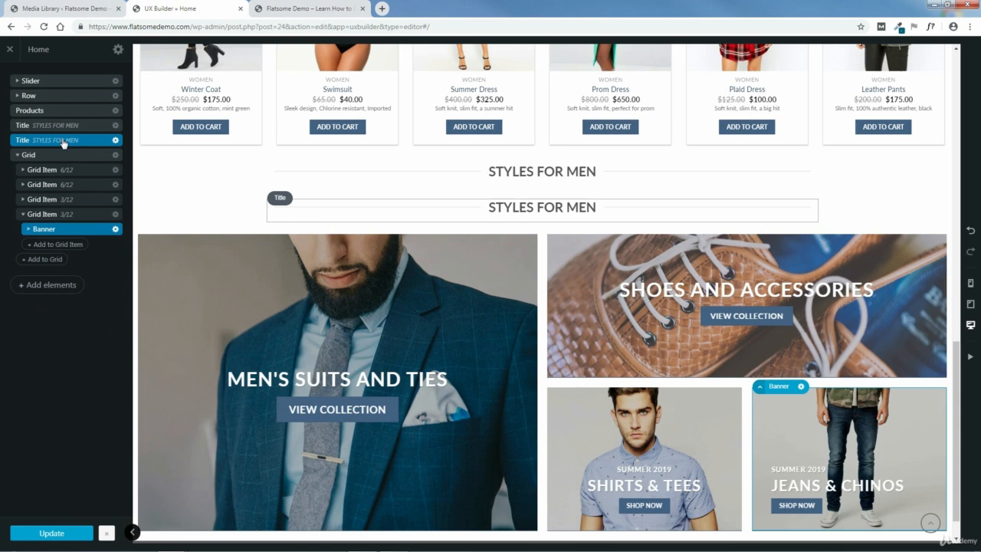
pyautogui.moveTo(63, 143); pyautogui.dragTo(63, 268)
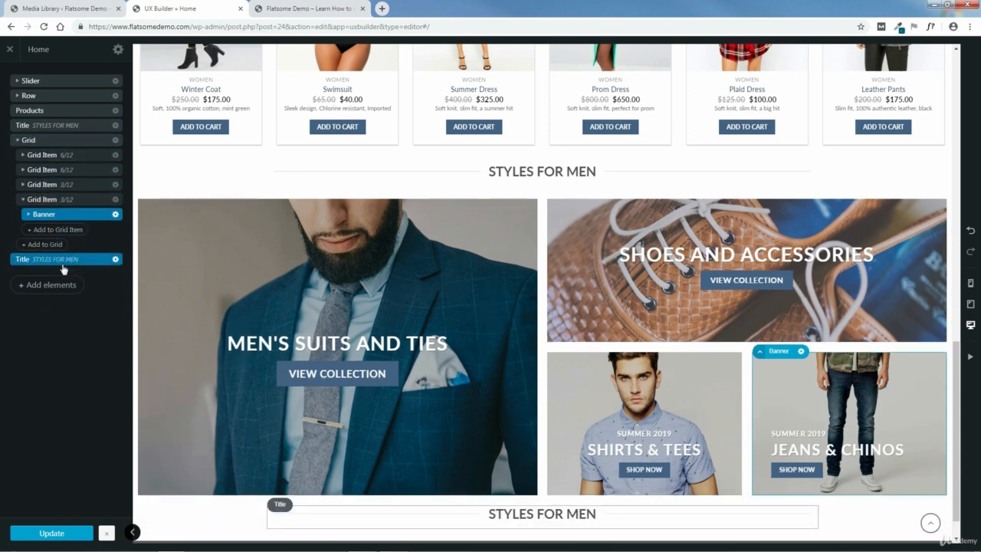
pyautogui.click(23, 202)
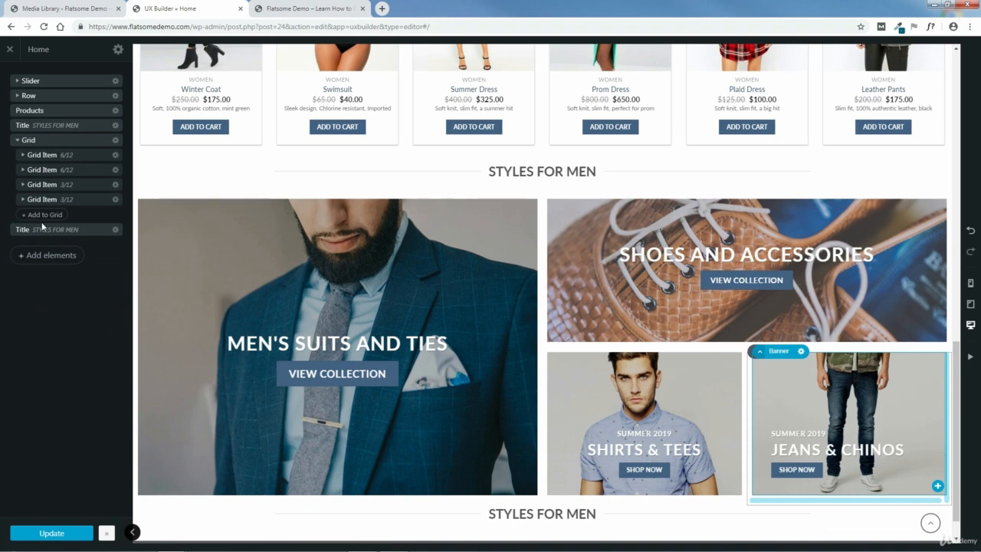
# - Duplicate the women's Products element and move the copy below the last "STYLES FOR MEN" title
pyautogui.moveTo(956, 356); pyautogui.dragTo(956, 257)
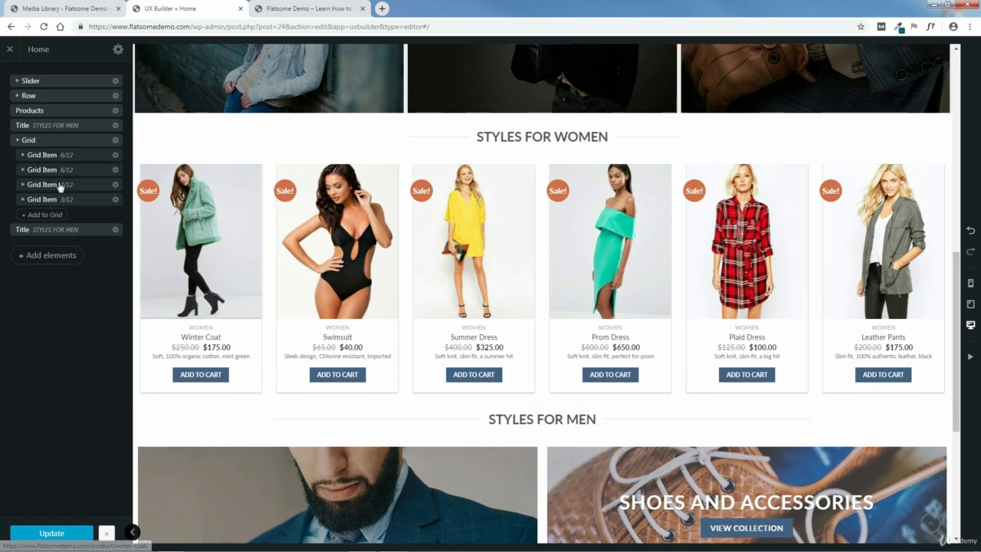
pyautogui.click(17, 140)
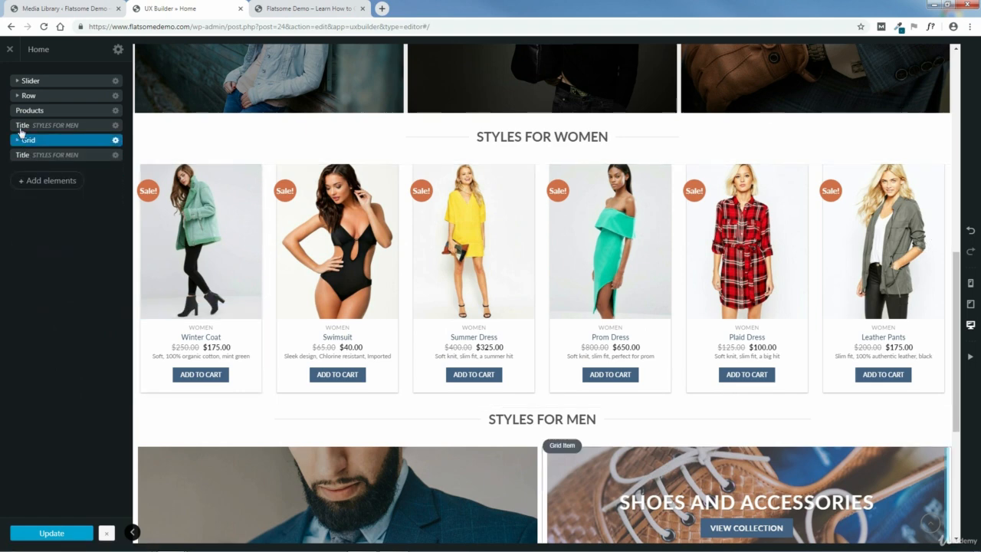
pyautogui.click(30, 110)
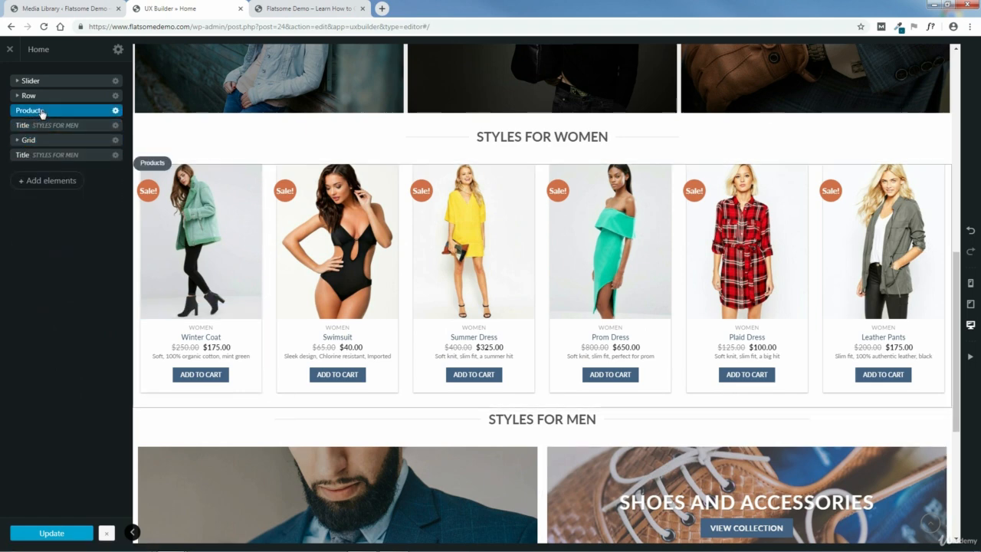
pyautogui.click(116, 111)
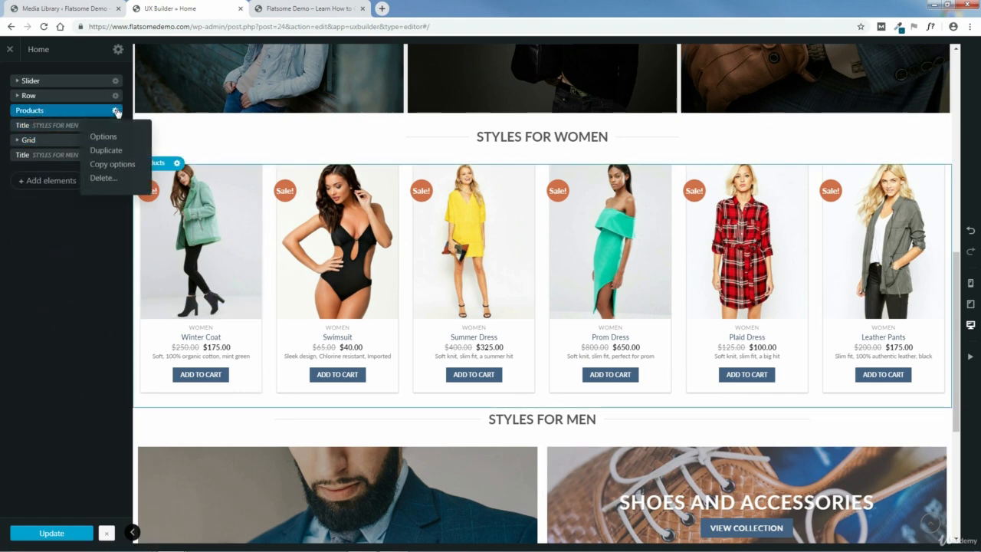
pyautogui.click(105, 151)
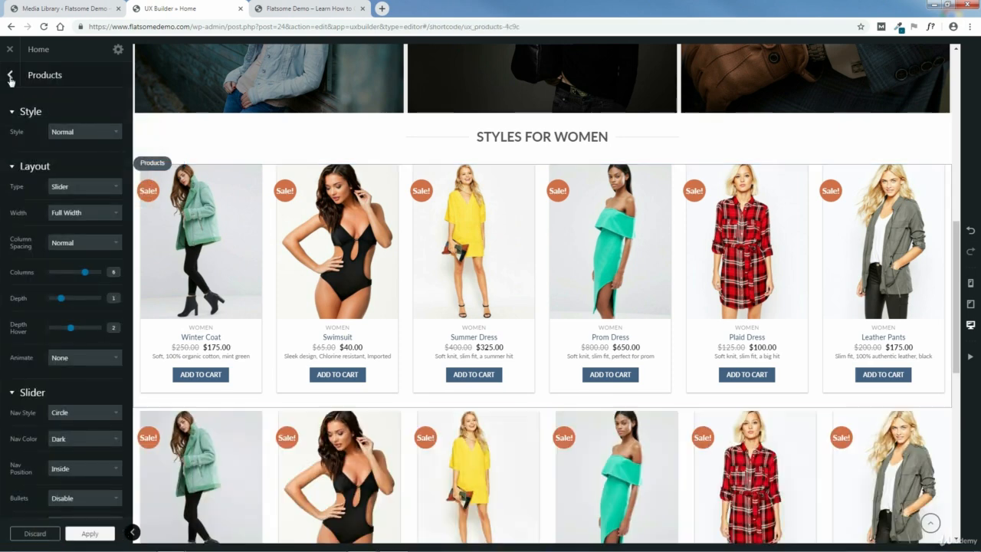
pyautogui.click(12, 76)
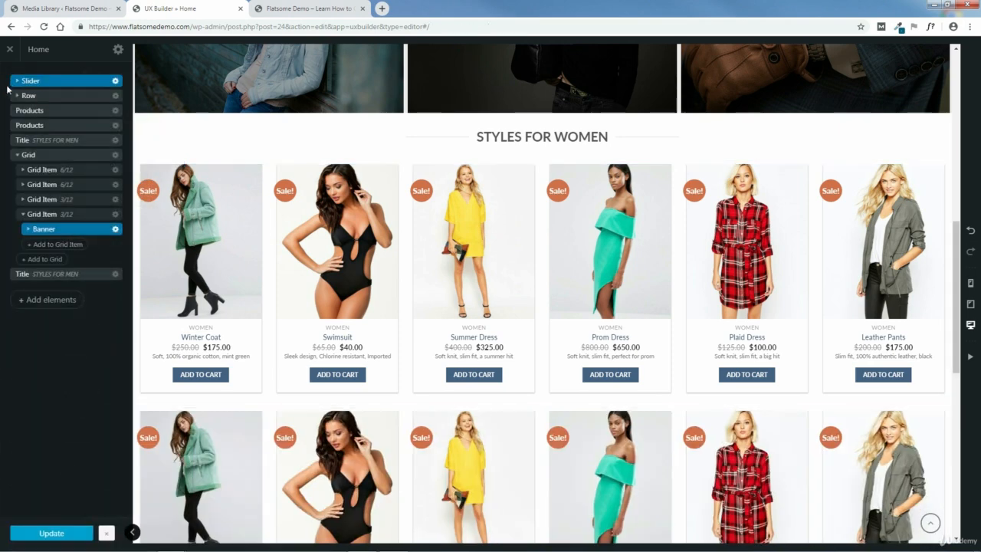
pyautogui.click(20, 155)
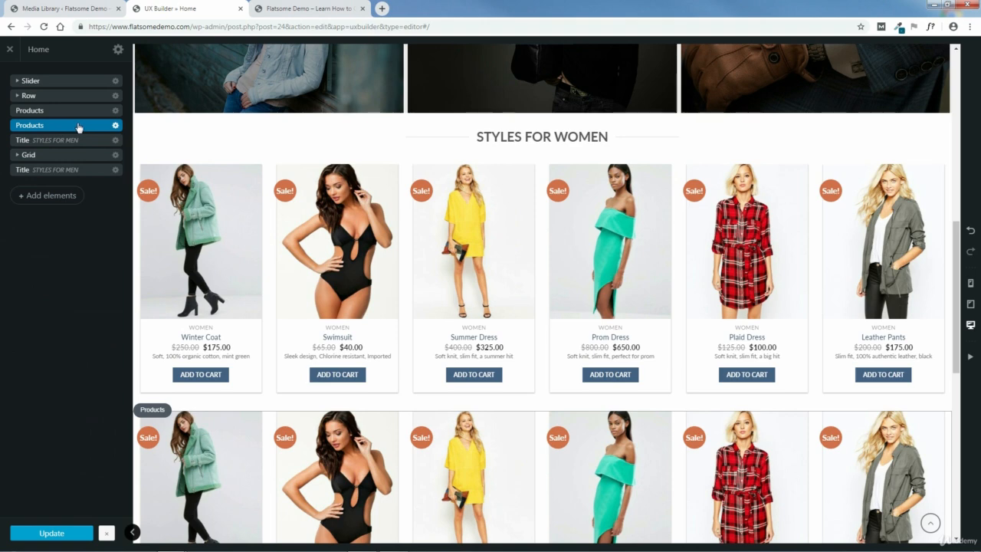
pyautogui.moveTo(76, 125); pyautogui.dragTo(75, 178)
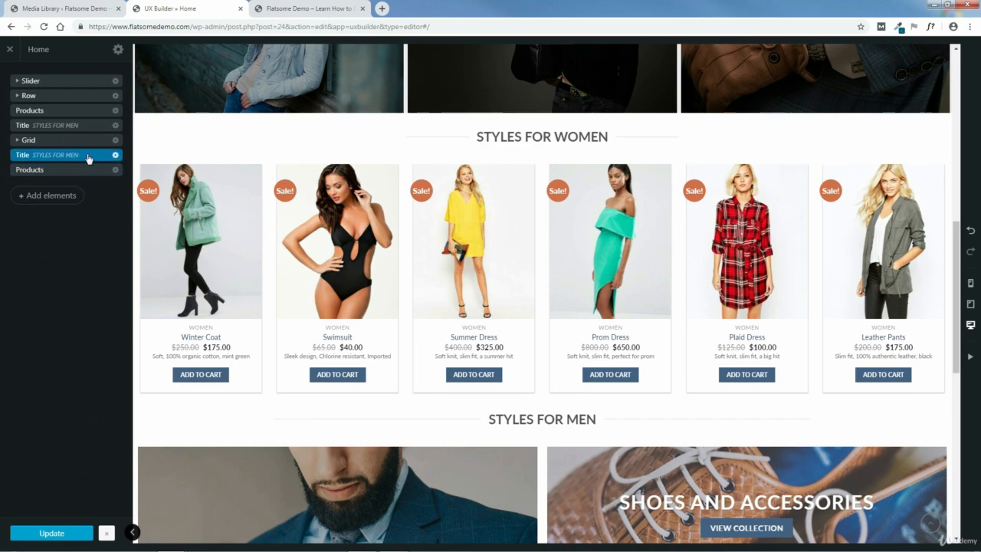
# - Change the title below the grid to "top accessories", apply it and update the page
pyautogui.click(88, 156)
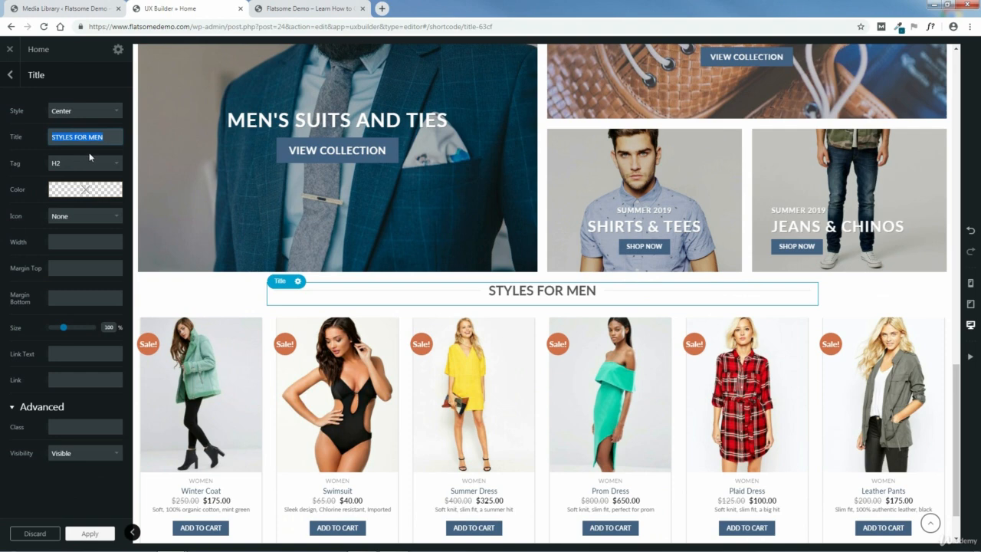
pyautogui.write('t')
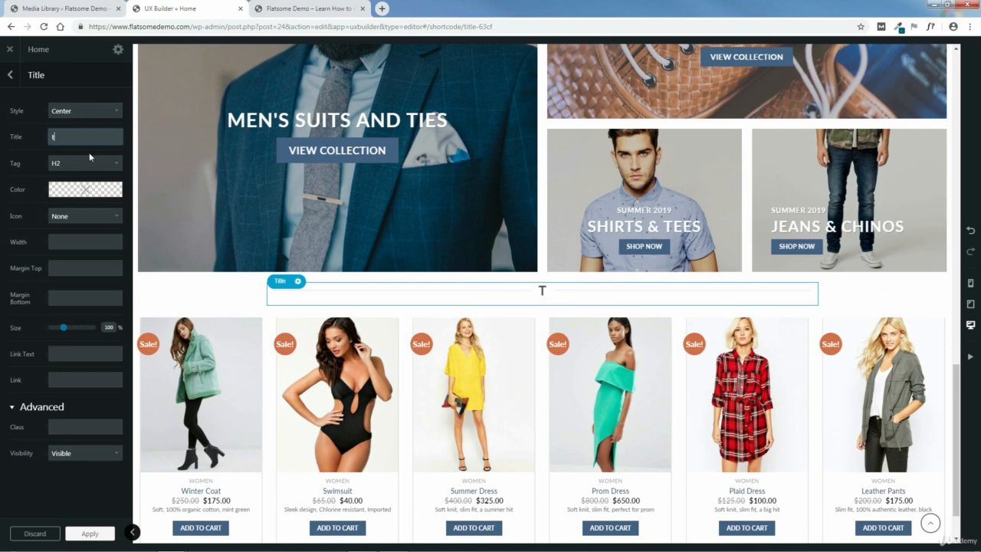
pyautogui.write('op accessories')
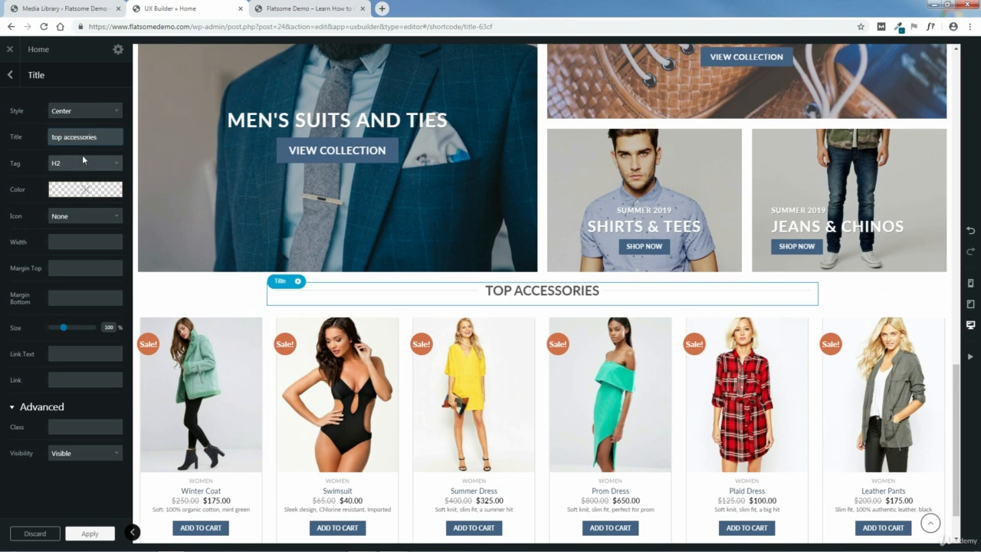
pyautogui.click(91, 534)
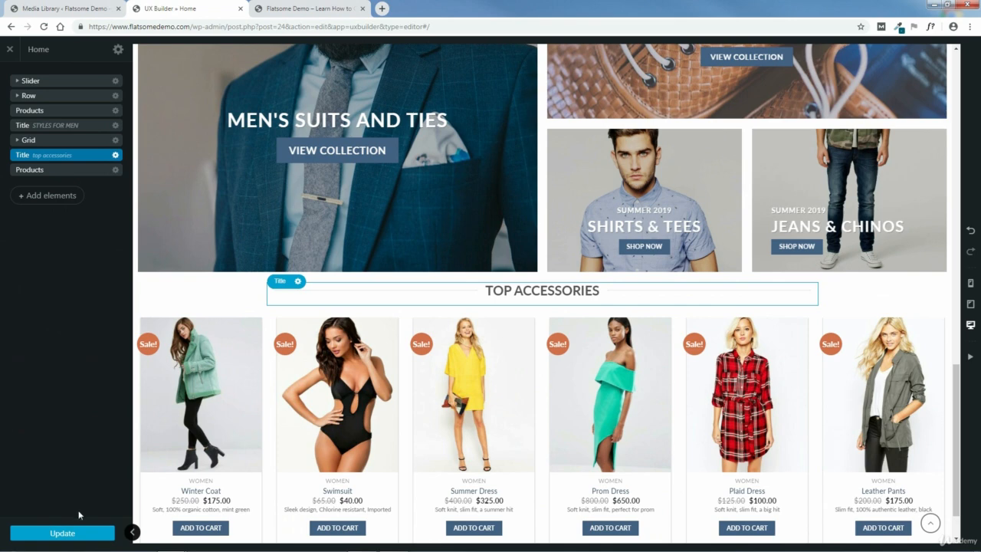
pyautogui.click(76, 532)
# - Set the Products element under the accessories title to 4 columns and replace its Women category with Accessories
pyautogui.click(82, 171)
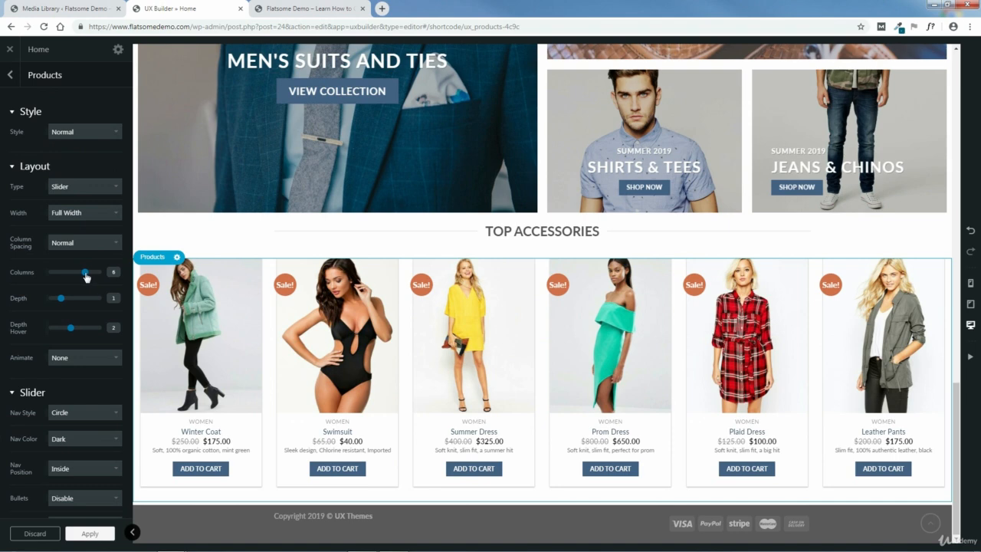
pyautogui.moveTo(86, 277); pyautogui.dragTo(75, 279)
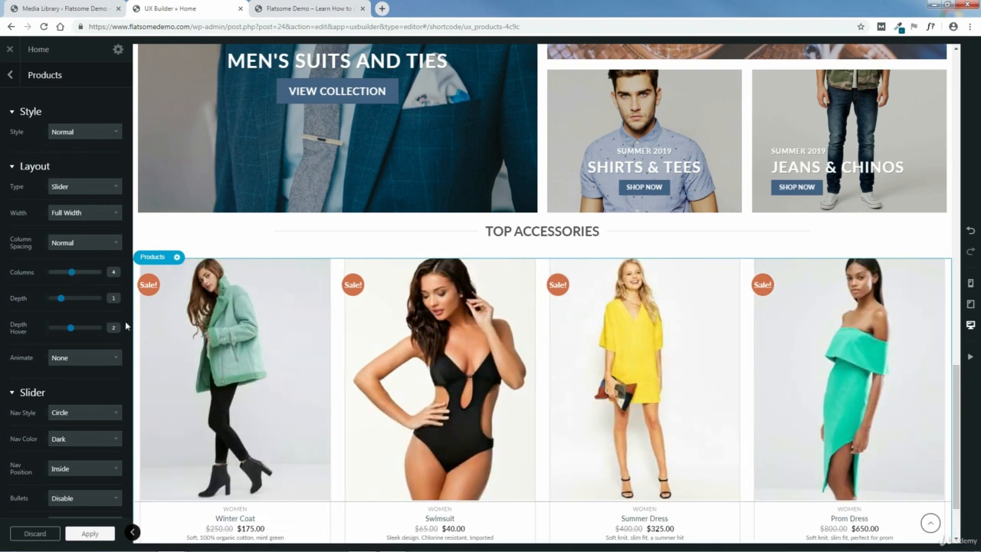
pyautogui.scroll(-7, 125, 323)
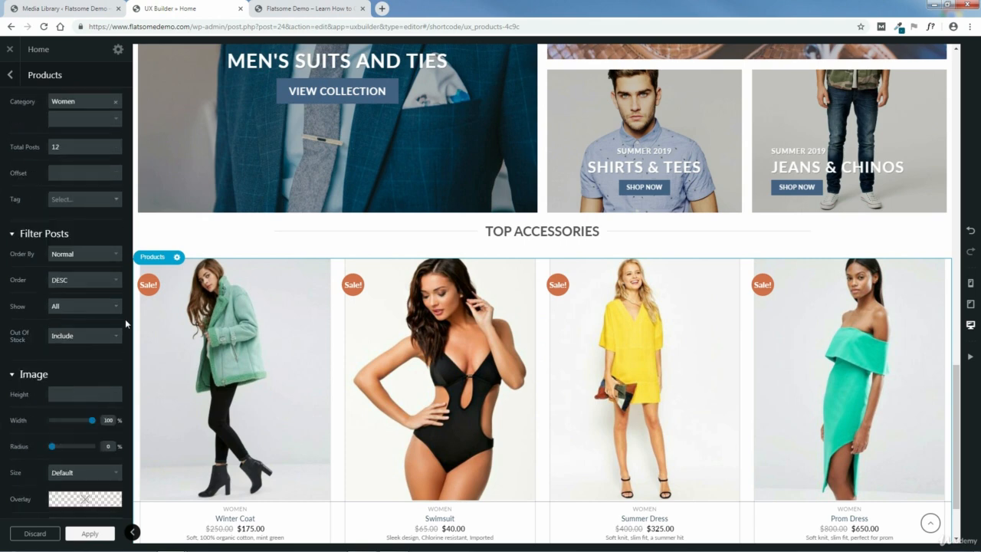
pyautogui.scroll(-8, 125, 319)
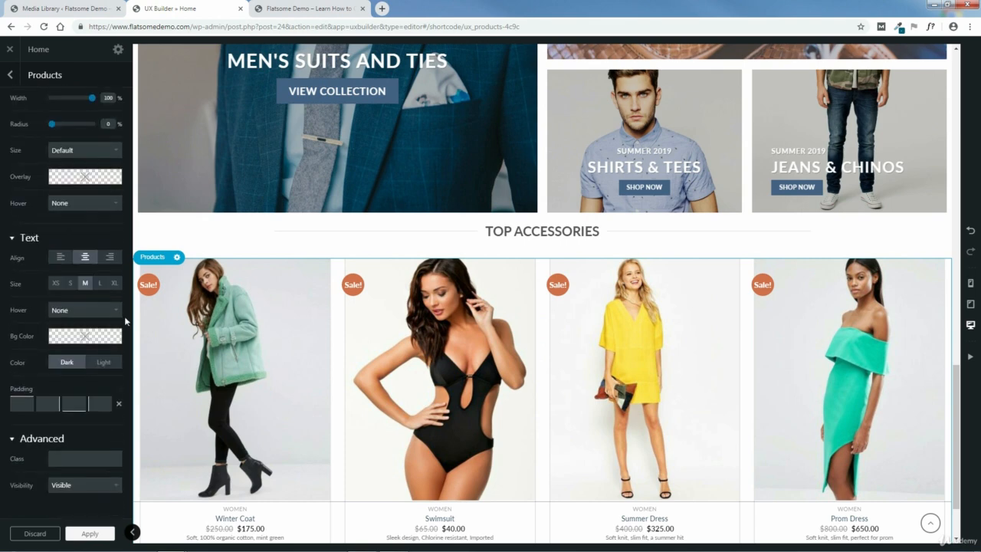
pyautogui.scroll(7, 124, 316)
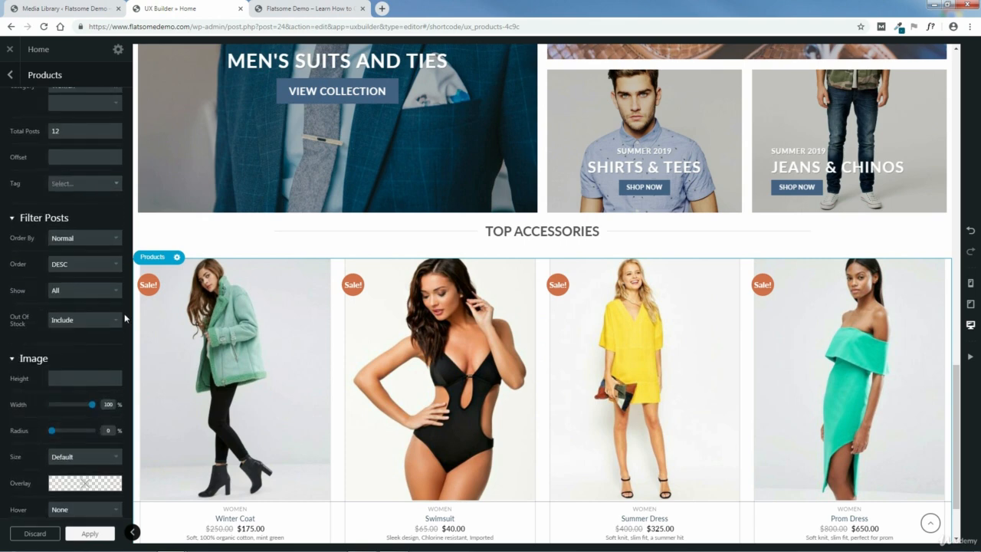
pyautogui.scroll(3, 77, 263)
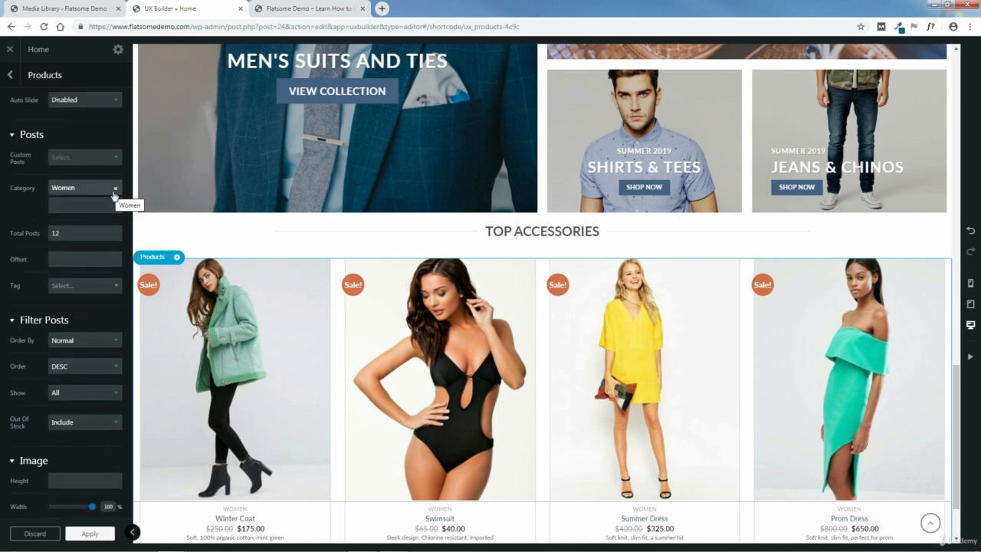
pyautogui.click(115, 187)
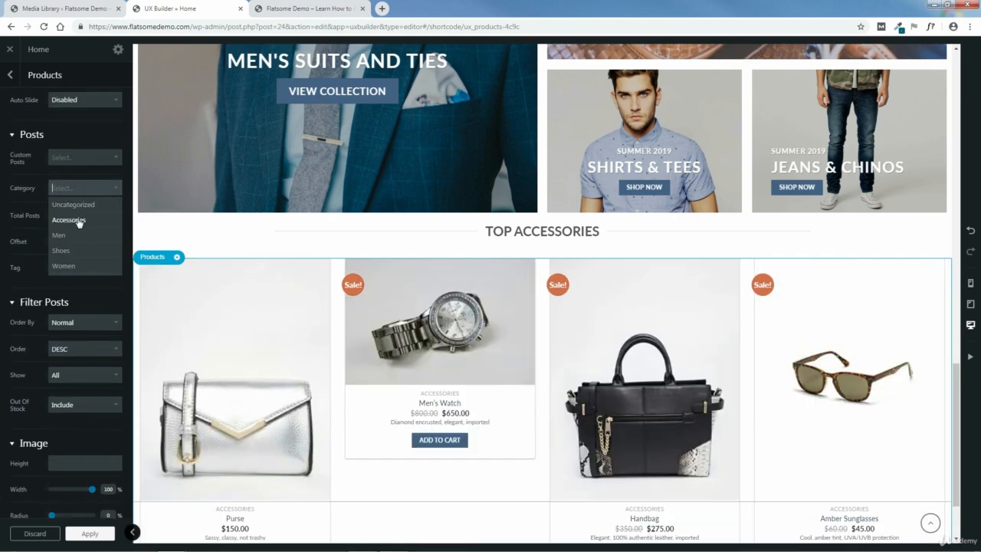
pyautogui.click(76, 220)
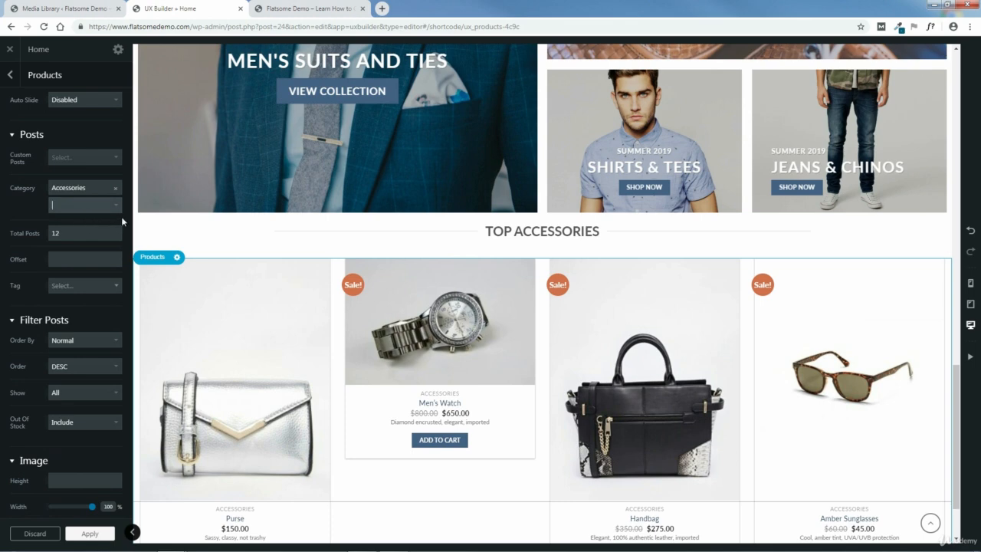
# - Set the total posts of the accessories Products element to 4
pyautogui.scroll(10, 121, 221)
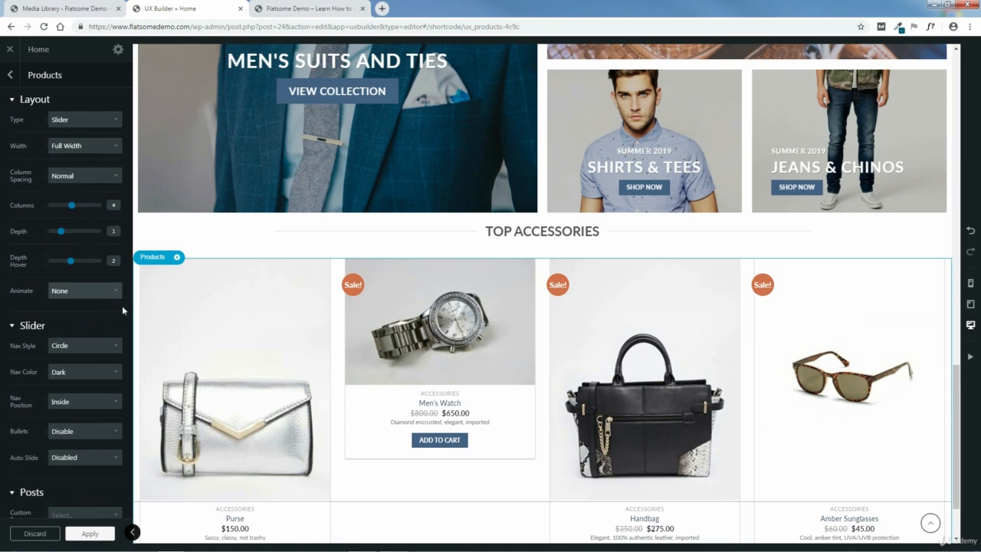
pyautogui.scroll(-6, 123, 308)
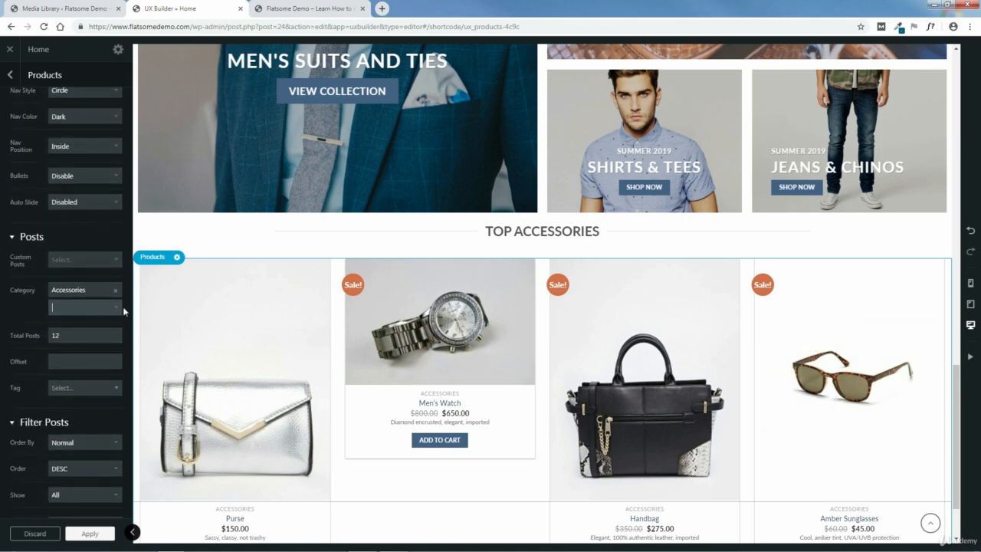
pyautogui.scroll(-2, 123, 306)
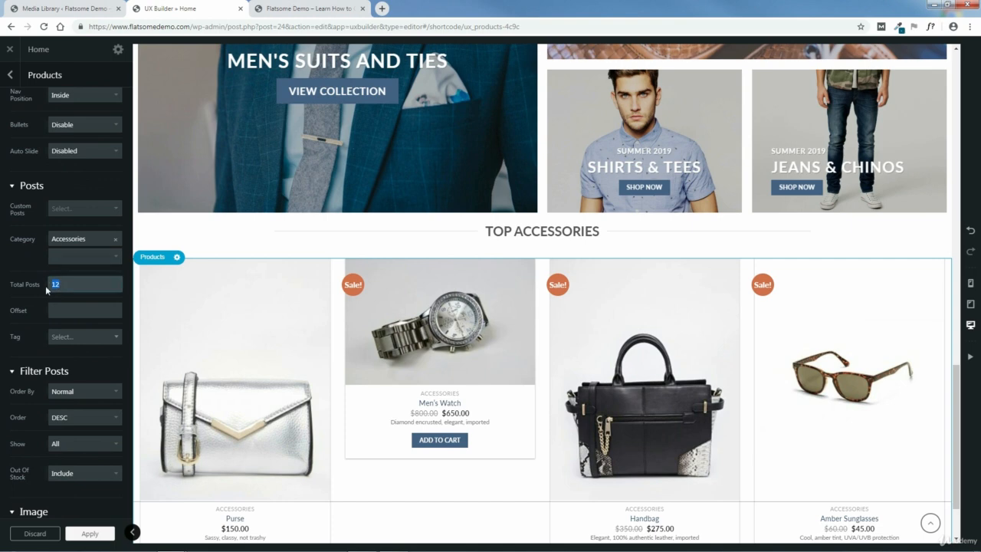
pyautogui.doubleClick(64, 280)
# - Set the image height of the accessories products to 125%
pyautogui.scroll(-4, 125, 287)
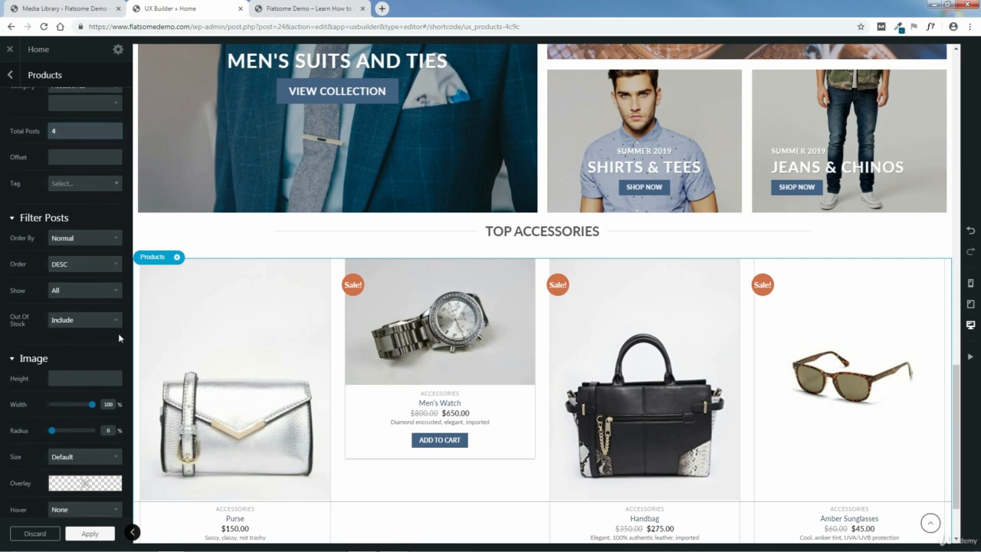
pyautogui.scroll(-3, 119, 334)
pyautogui.moveTo(71, 274)
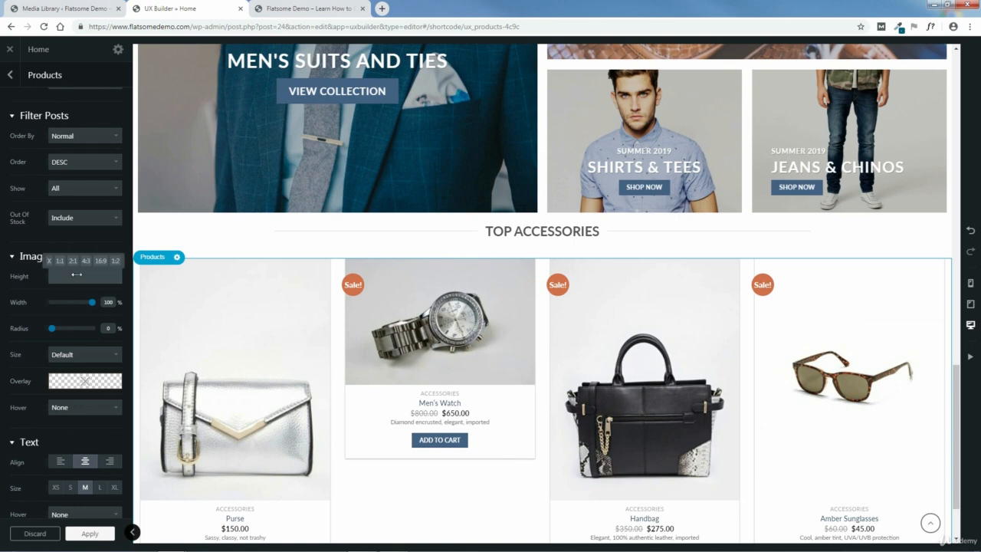
pyautogui.click(100, 261)
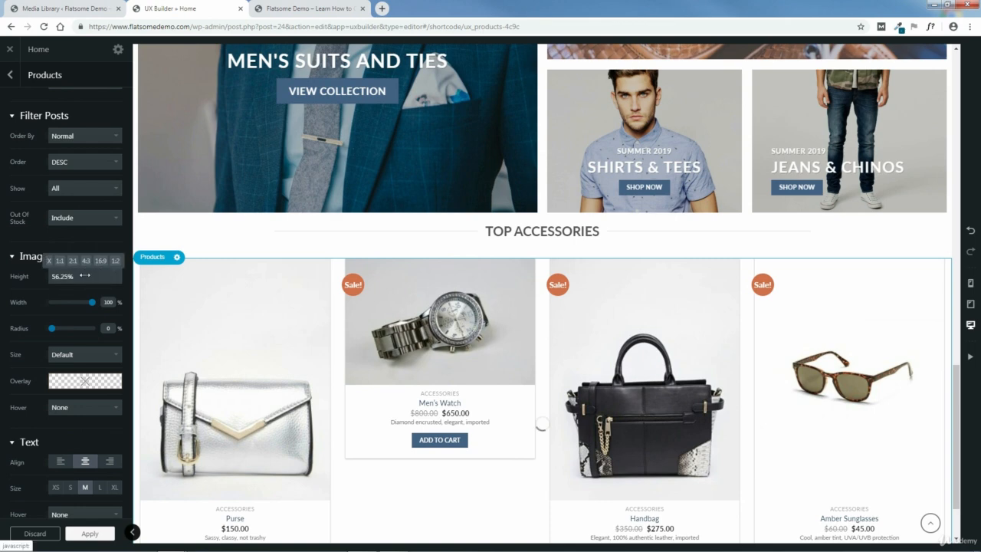
pyautogui.moveTo(74, 277); pyautogui.dragTo(77, 277)
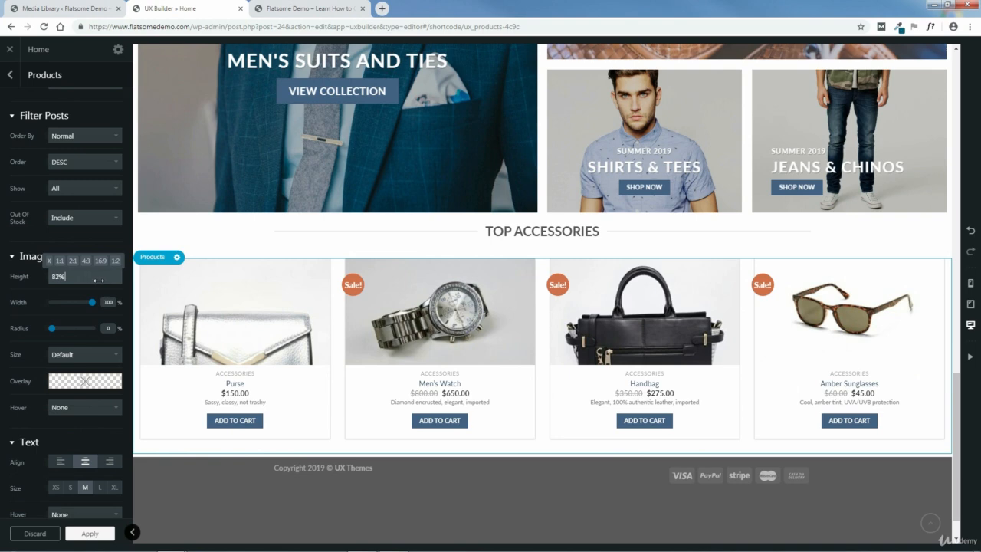
pyautogui.moveTo(117, 282); pyautogui.dragTo(105, 257)
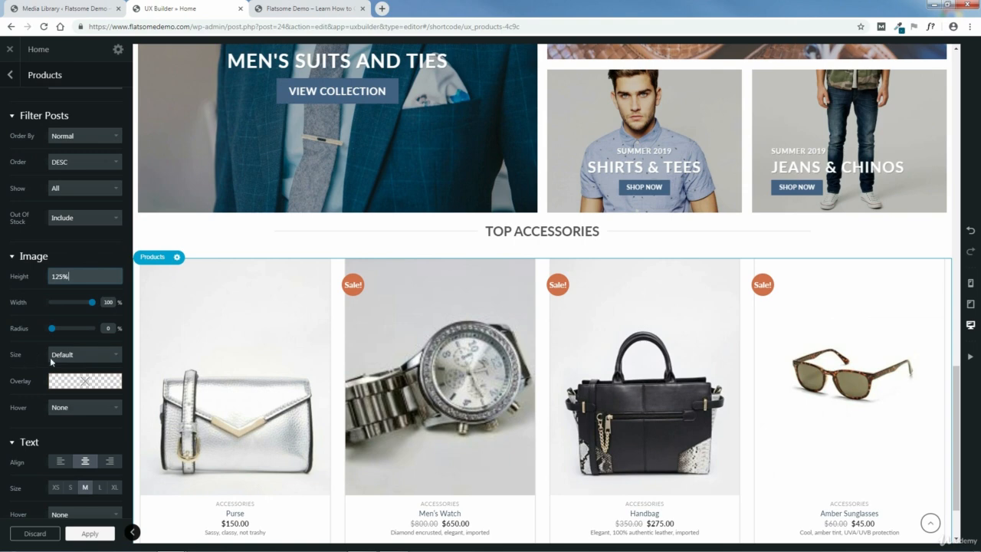
# - Set the image size of the accessories products to Original
pyautogui.click(61, 356)
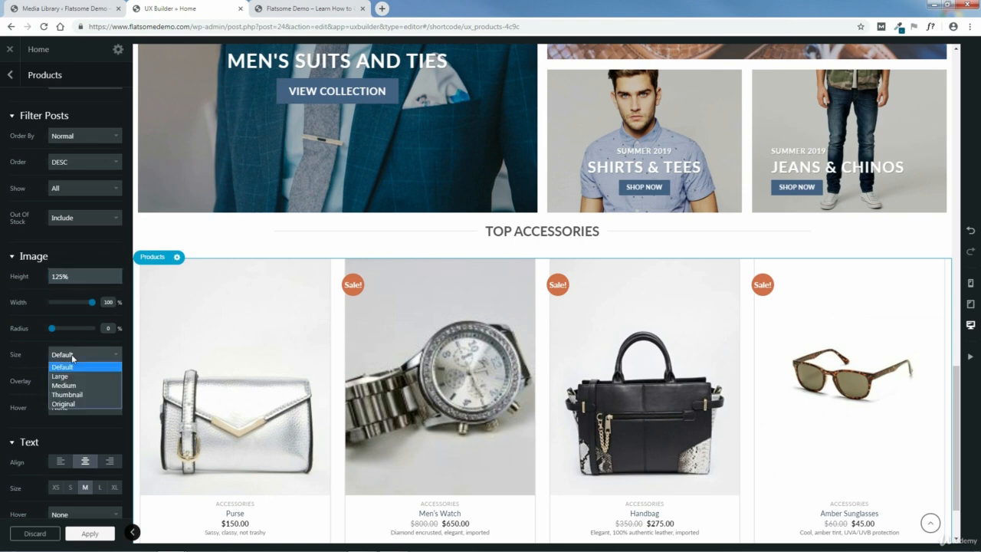
pyautogui.click(65, 404)
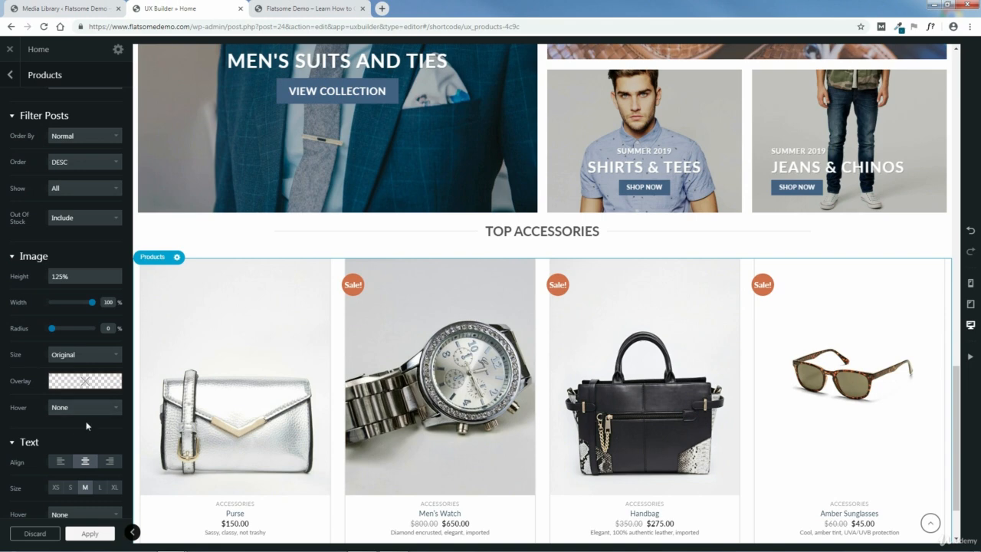
pyautogui.moveTo(248, 400)
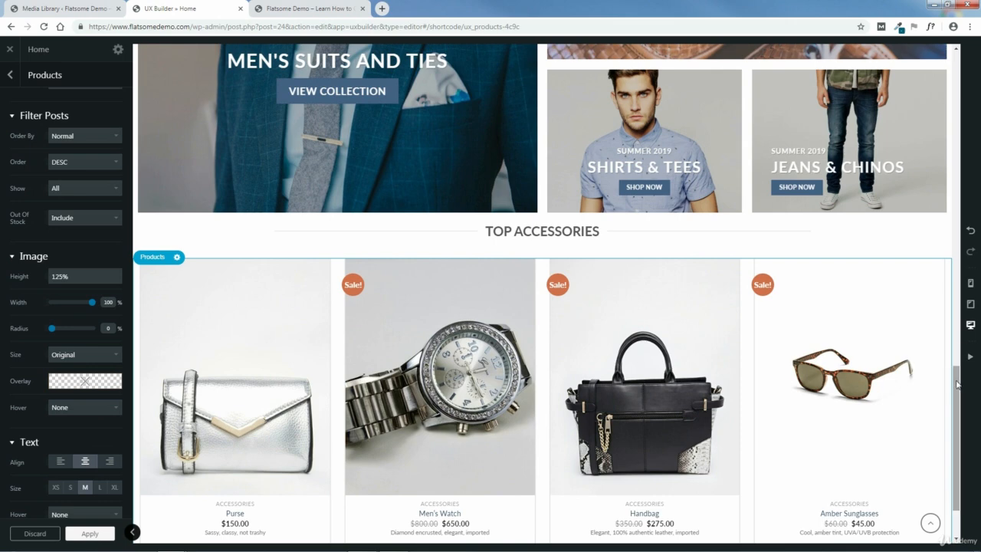
pyautogui.moveTo(957, 384); pyautogui.dragTo(957, 408)
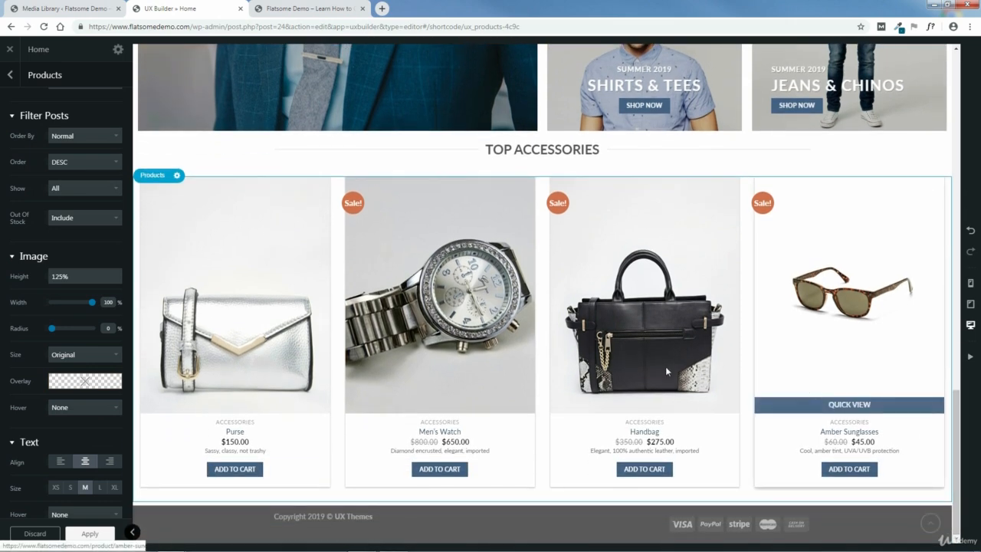
# - Apply the accessories product settings and update the home page
pyautogui.moveTo(661, 366)
pyautogui.moveTo(273, 360)
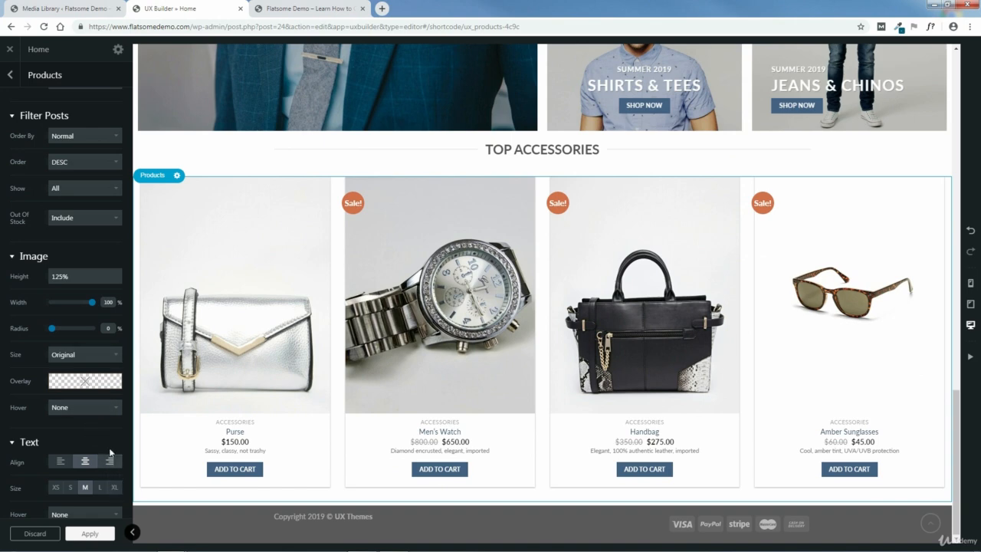
pyautogui.scroll(-3, 128, 485)
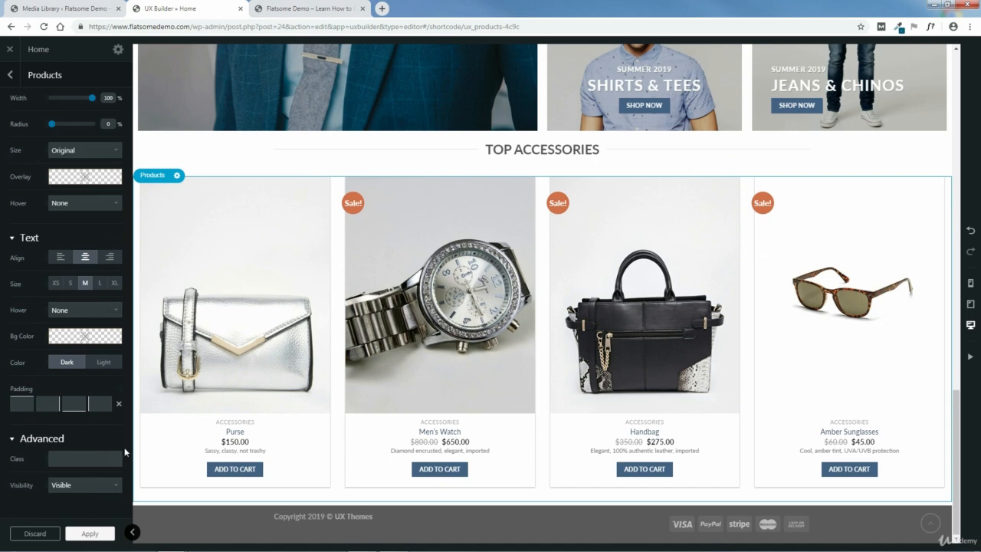
pyautogui.scroll(7, 123, 456)
pyautogui.scroll(5, 124, 445)
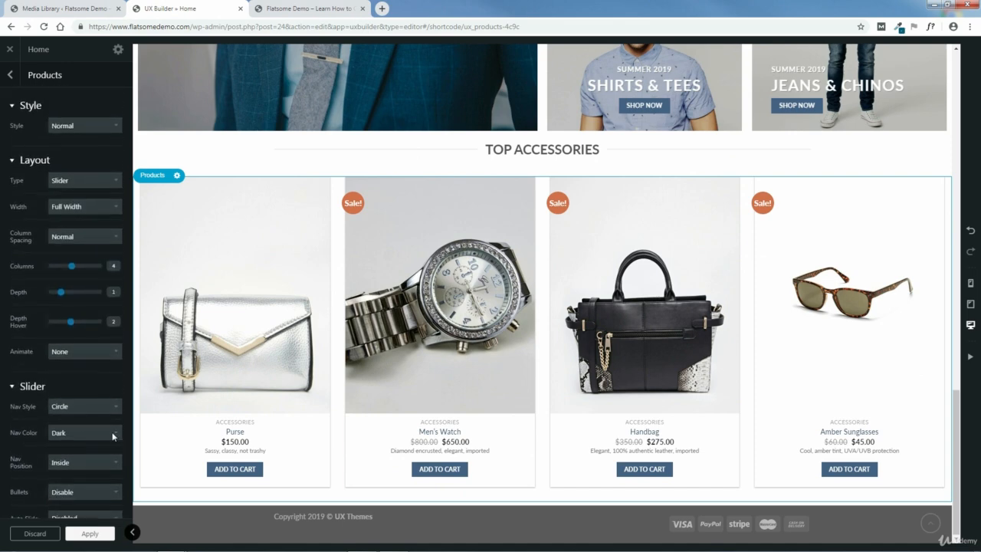
pyautogui.click(89, 535)
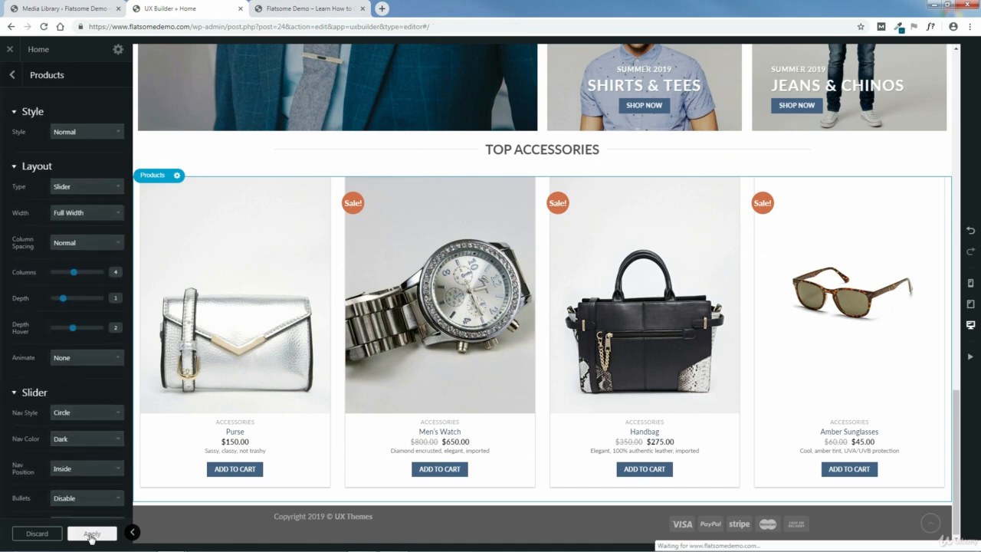
pyautogui.click(62, 534)
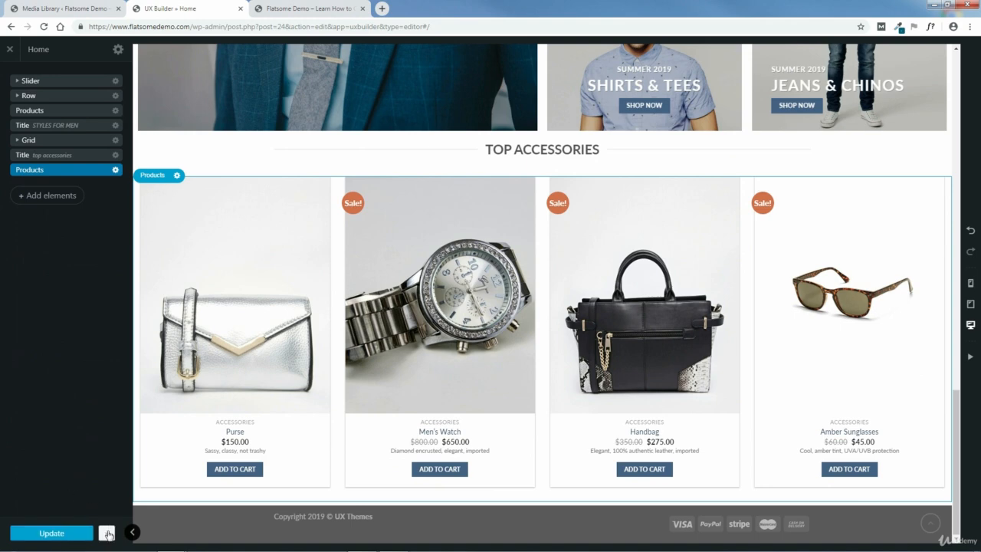
pyautogui.click(107, 534)
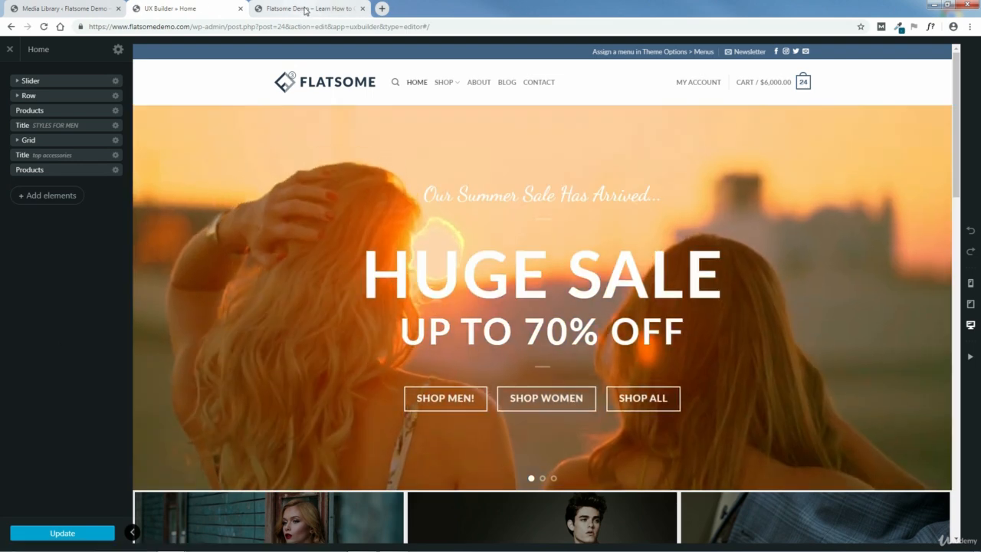
# - Reload the live home page and review the spacing of its women's, men's and accessories sections
pyautogui.click(307, 8)
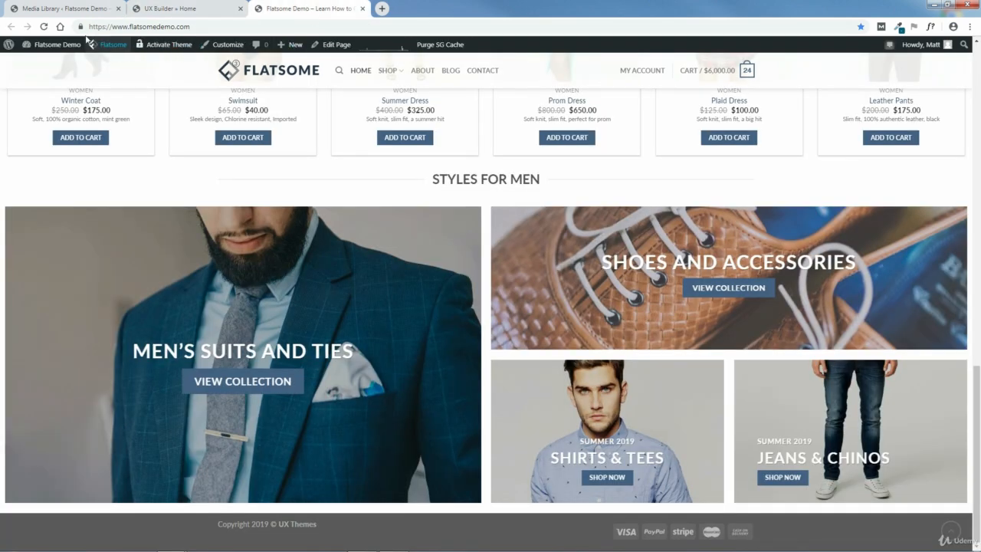
pyautogui.click(44, 28)
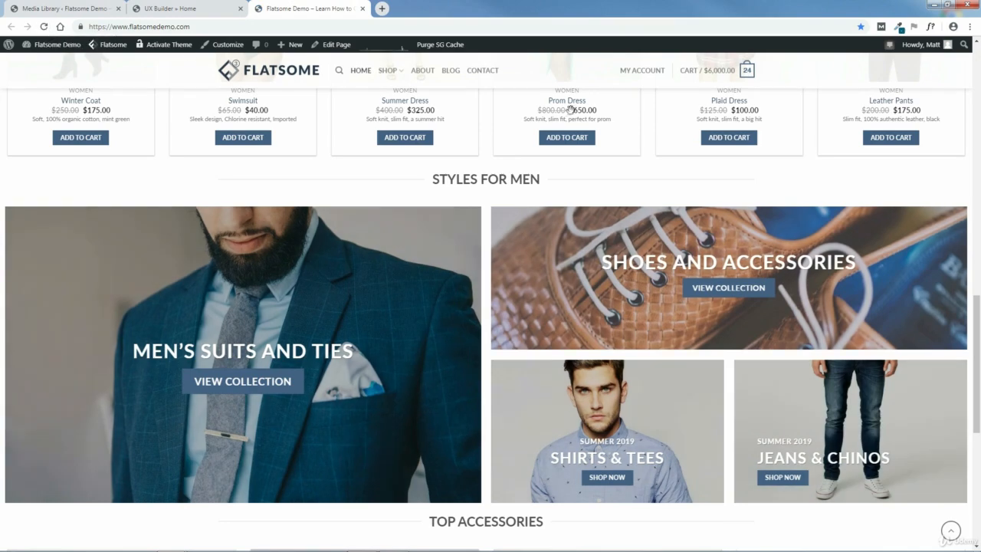
pyautogui.moveTo(978, 332); pyautogui.dragTo(978, 252)
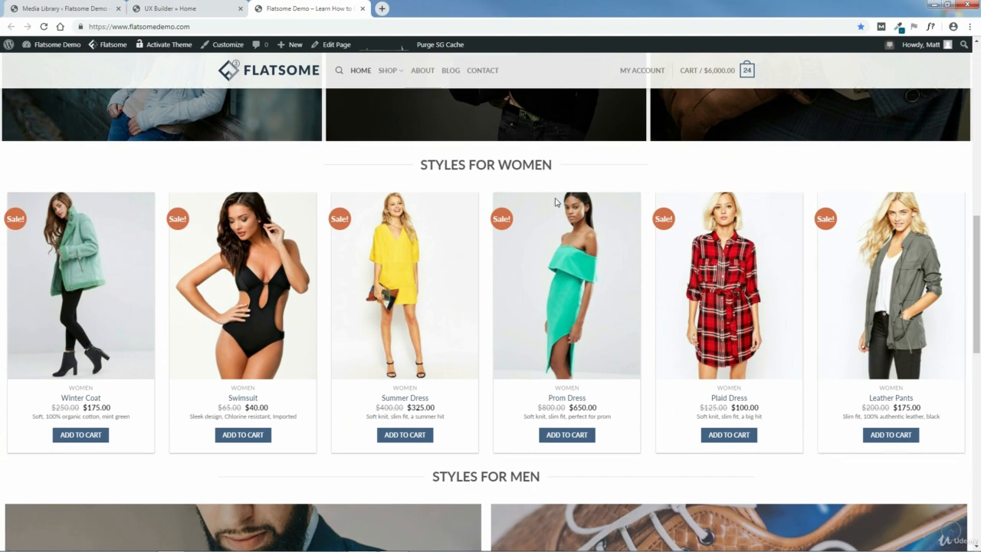
pyautogui.moveTo(978, 316); pyautogui.dragTo(979, 467)
# - Back in the UX Builder, try a 20px top margin on the Styles for Men title, clear it and update the page
pyautogui.click(175, 6)
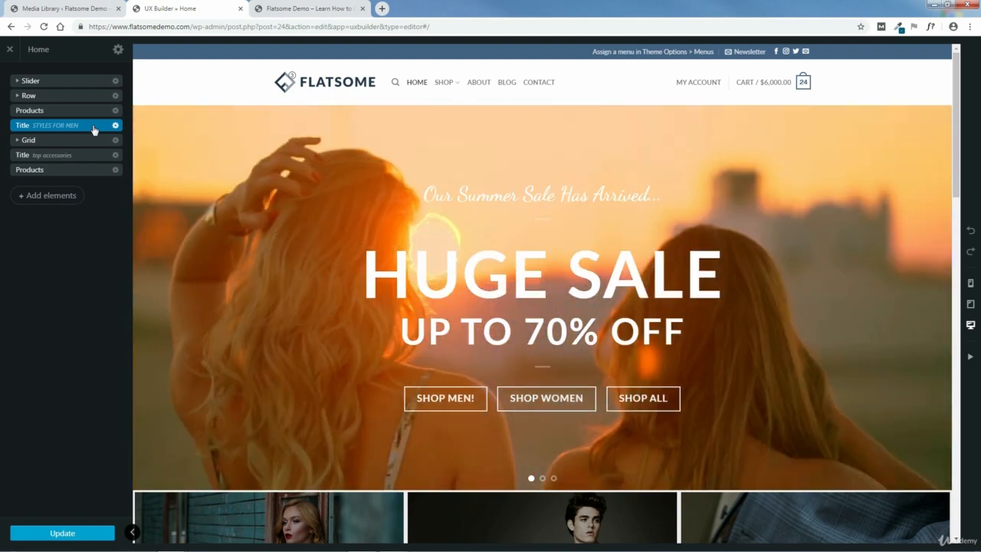
pyautogui.click(94, 130)
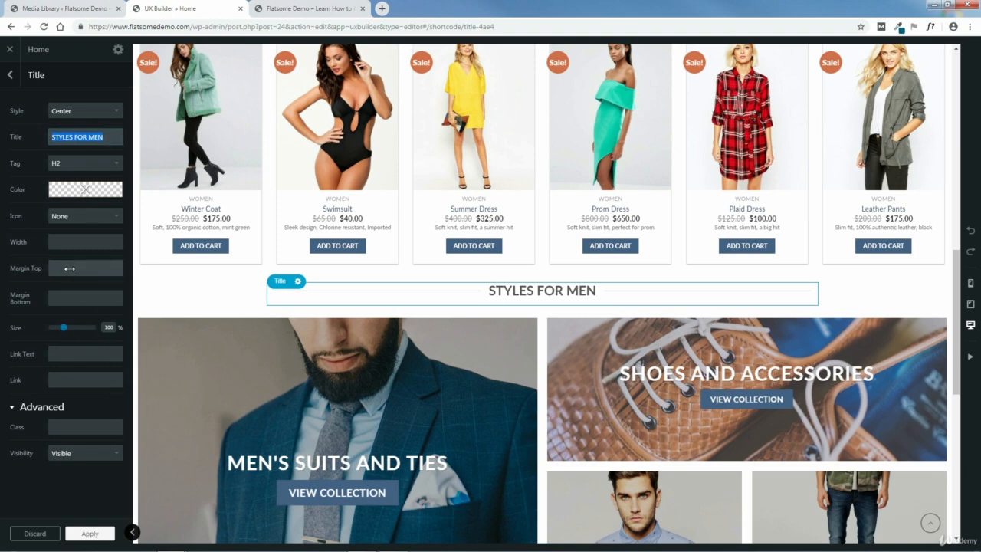
pyautogui.moveTo(69, 268); pyautogui.dragTo(91, 270)
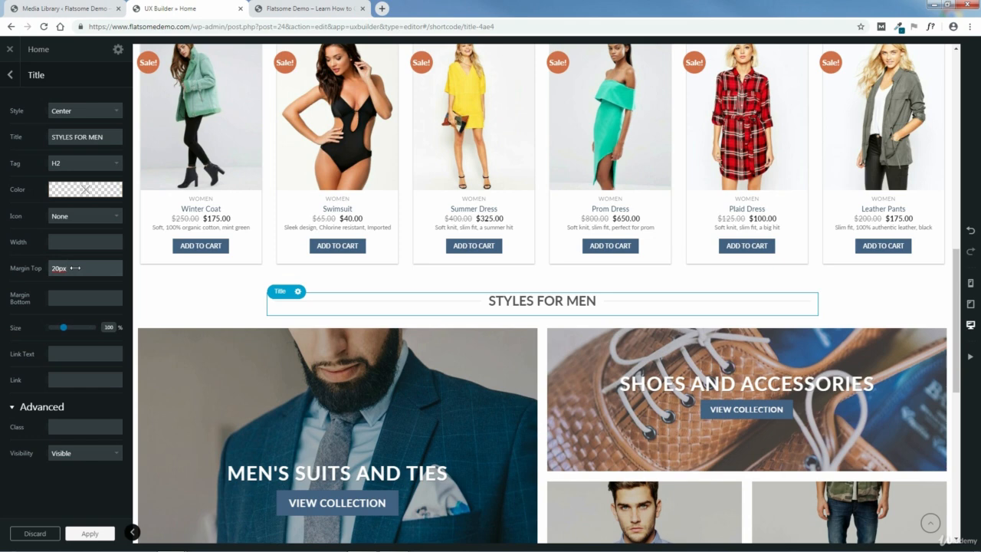
pyautogui.moveTo(72, 269); pyautogui.dragTo(47, 268)
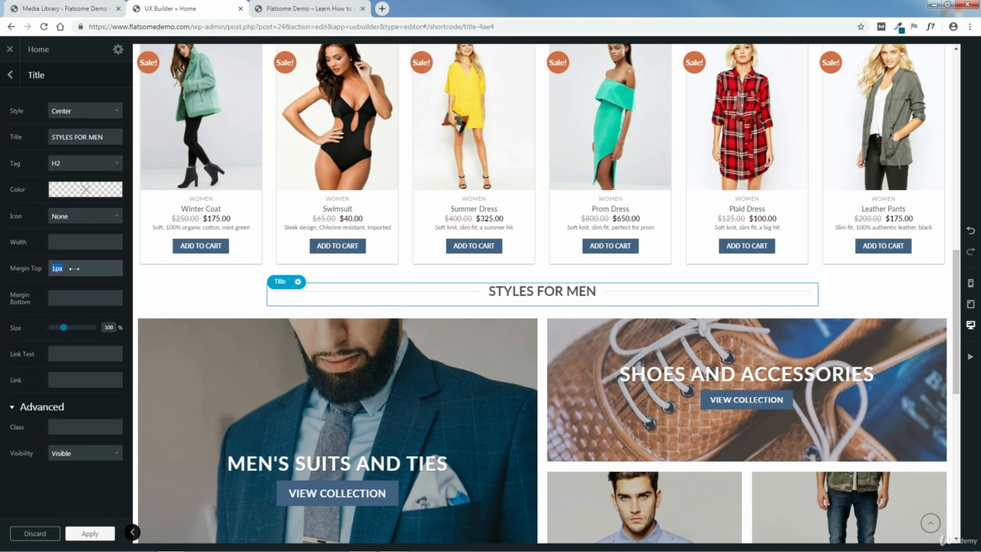
pyautogui.press('BackSpace')
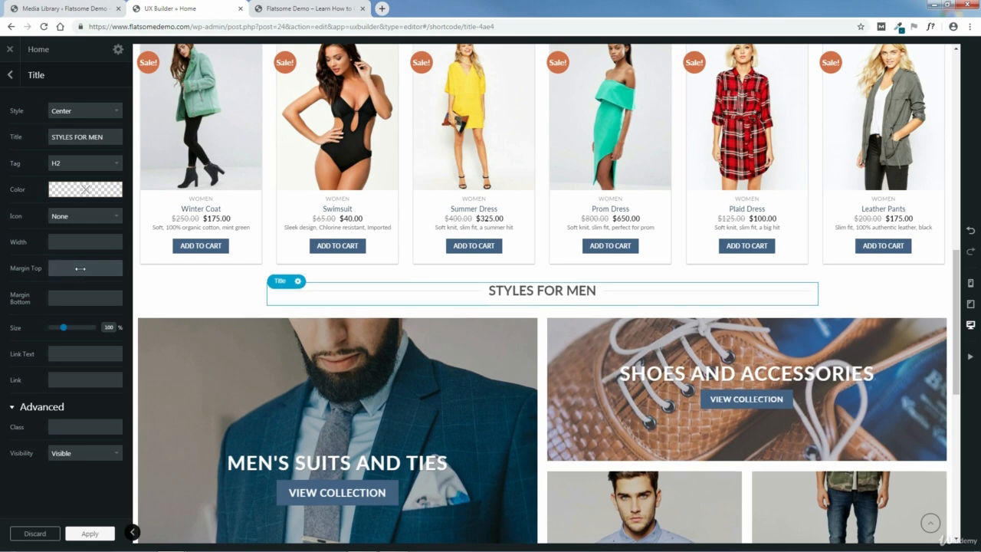
pyautogui.click(90, 535)
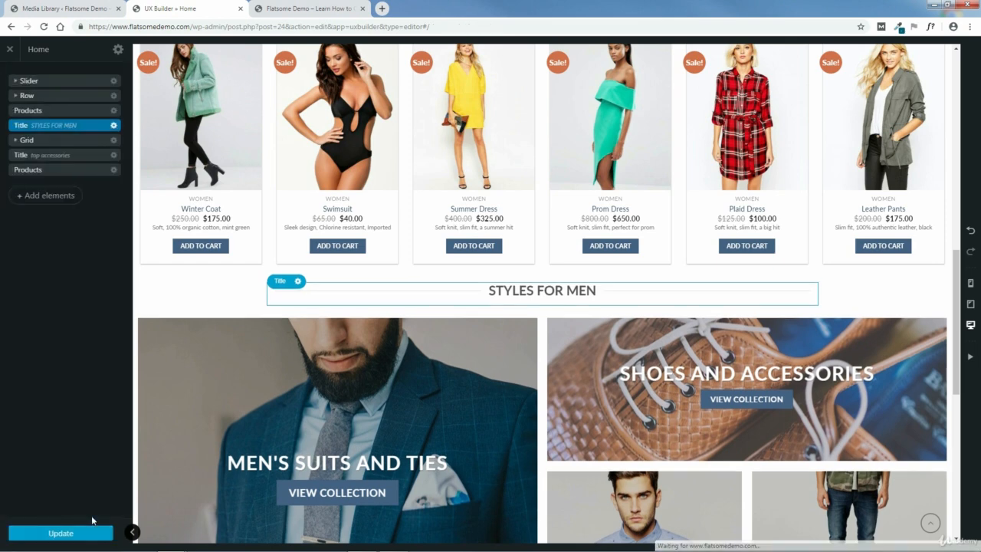
pyautogui.click(60, 535)
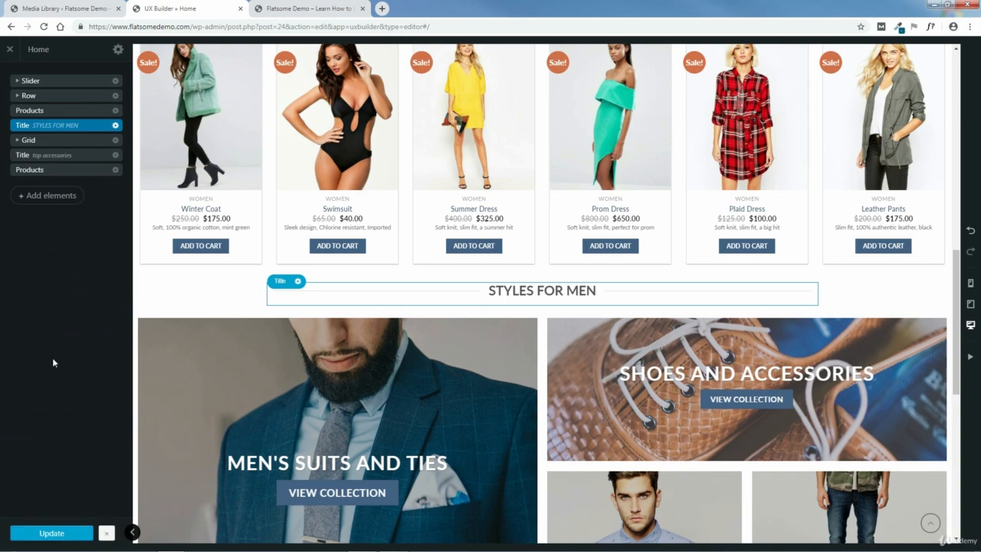
# - Move the Styles for Women title out of the row's middle column to its own level between the slider and the row
pyautogui.moveTo(956, 332); pyautogui.dragTo(960, 463)
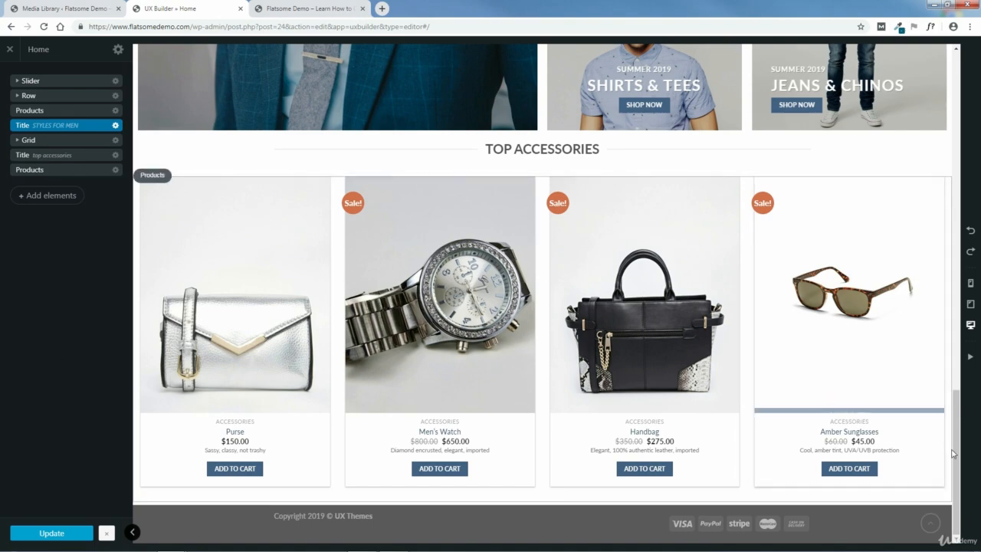
pyautogui.moveTo(955, 449); pyautogui.dragTo(958, 245)
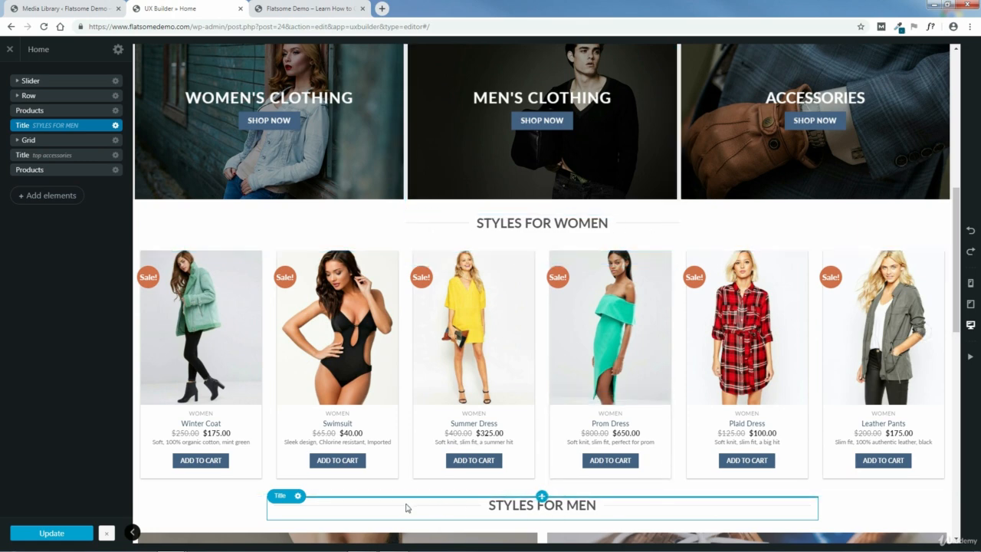
pyautogui.scroll(-7, 613, 467)
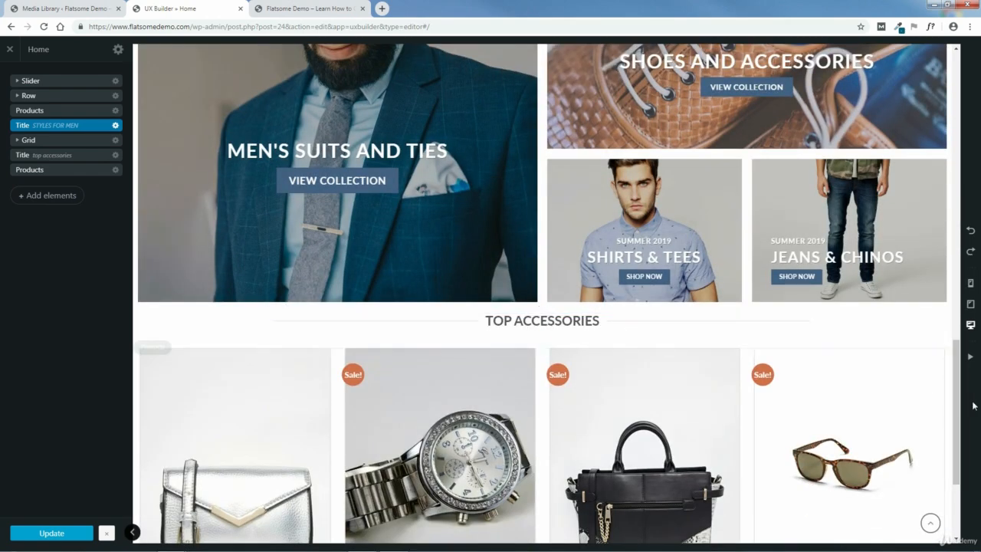
pyautogui.moveTo(956, 406); pyautogui.dragTo(948, 250)
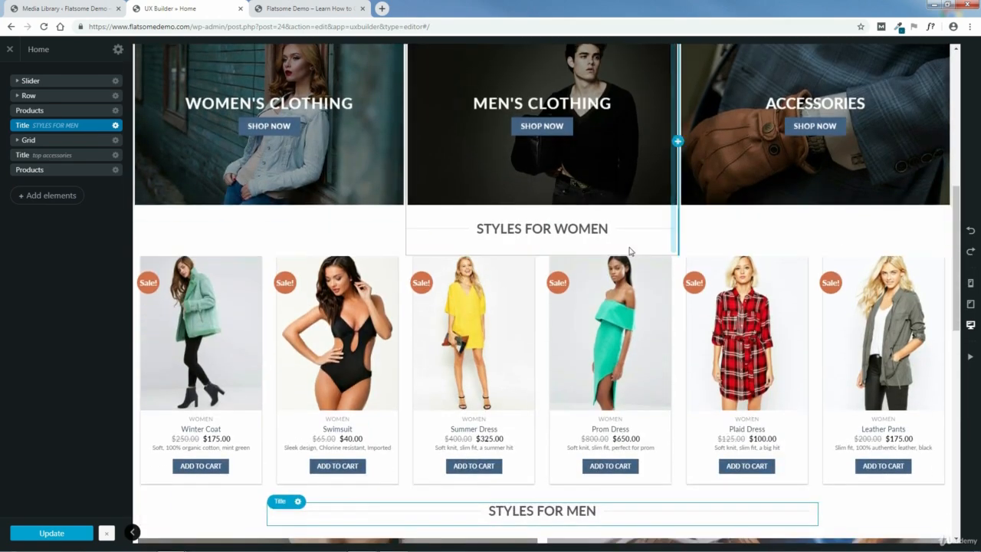
pyautogui.click(17, 96)
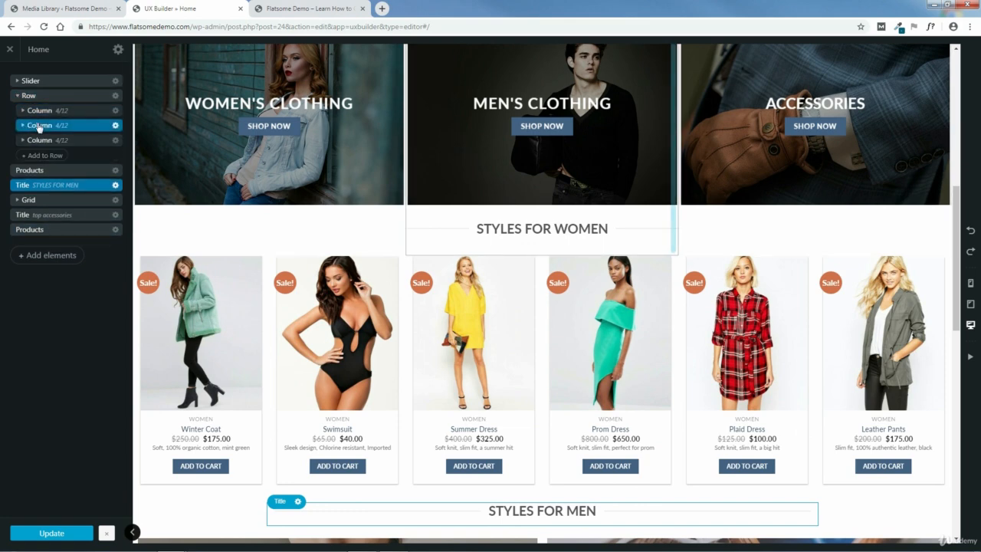
pyautogui.click(23, 126)
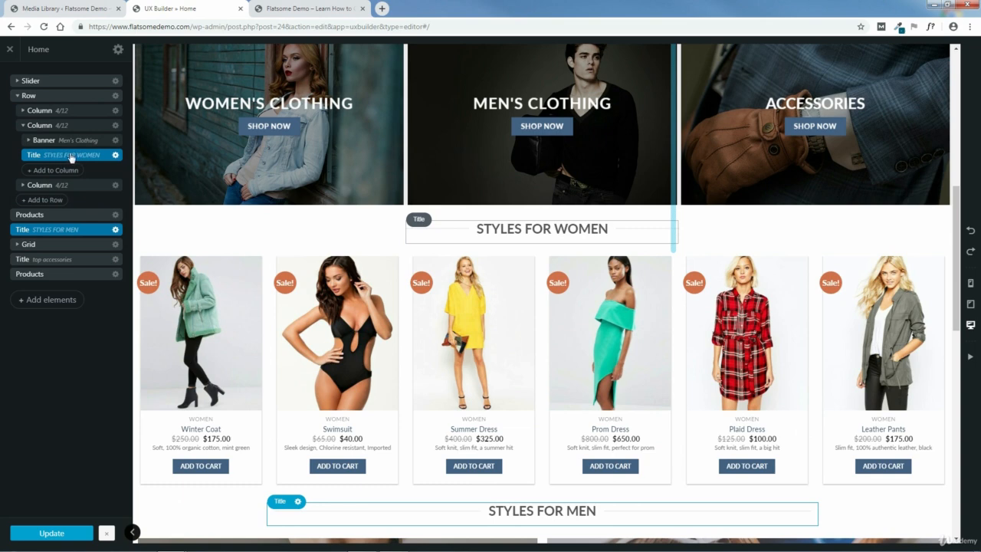
pyautogui.moveTo(71, 158); pyautogui.dragTo(73, 108)
pyautogui.moveTo(957, 311); pyautogui.dragTo(959, 261)
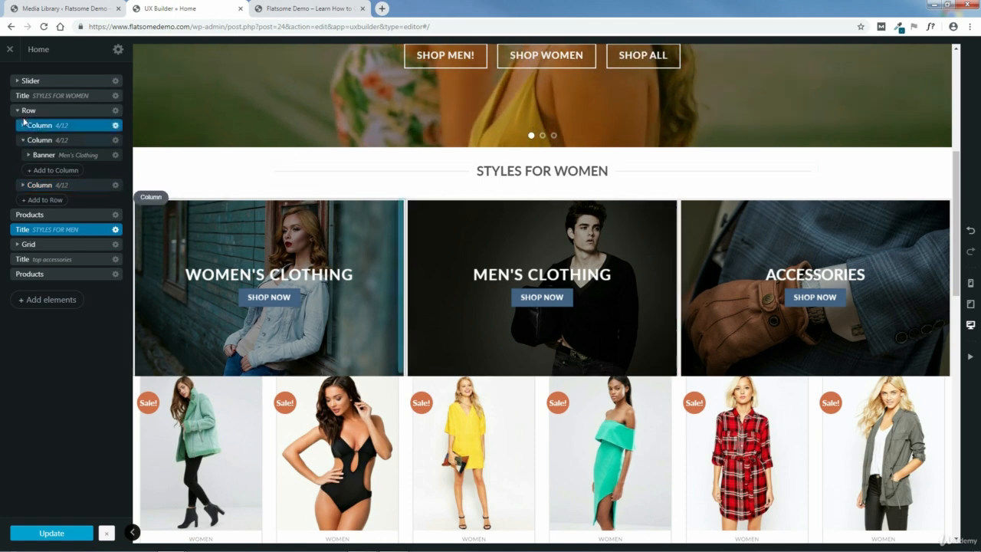
# - Place the Styles for Women title between the banner row and the women's products, and update the page
pyautogui.click(19, 113)
pyautogui.click(19, 112)
pyautogui.click(54, 98)
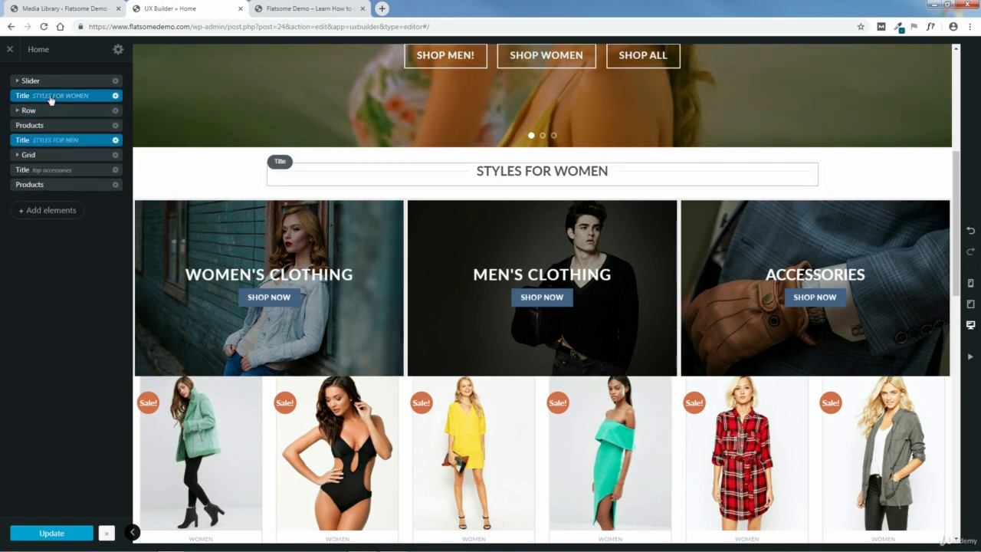
pyautogui.moveTo(54, 98); pyautogui.dragTo(55, 118)
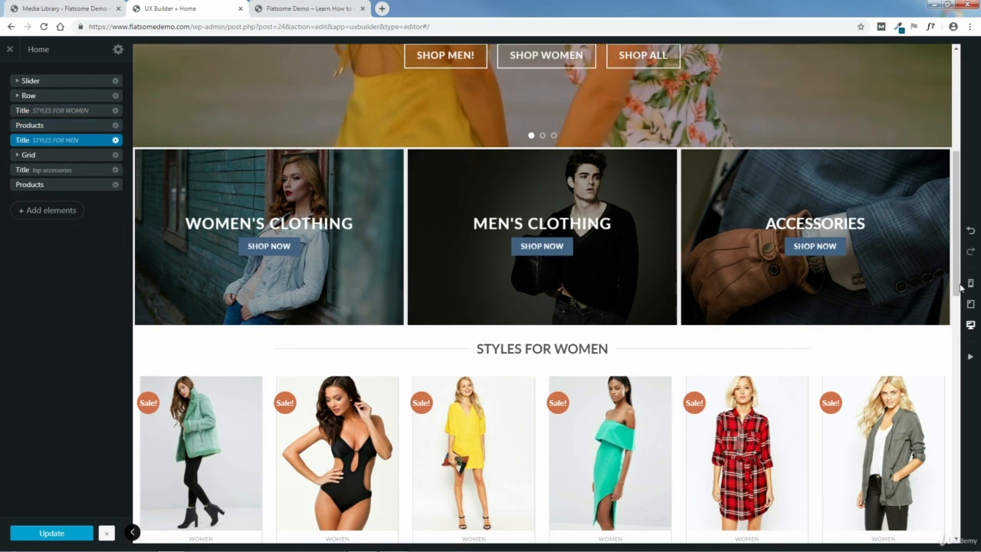
pyautogui.scroll(-3, 958, 277)
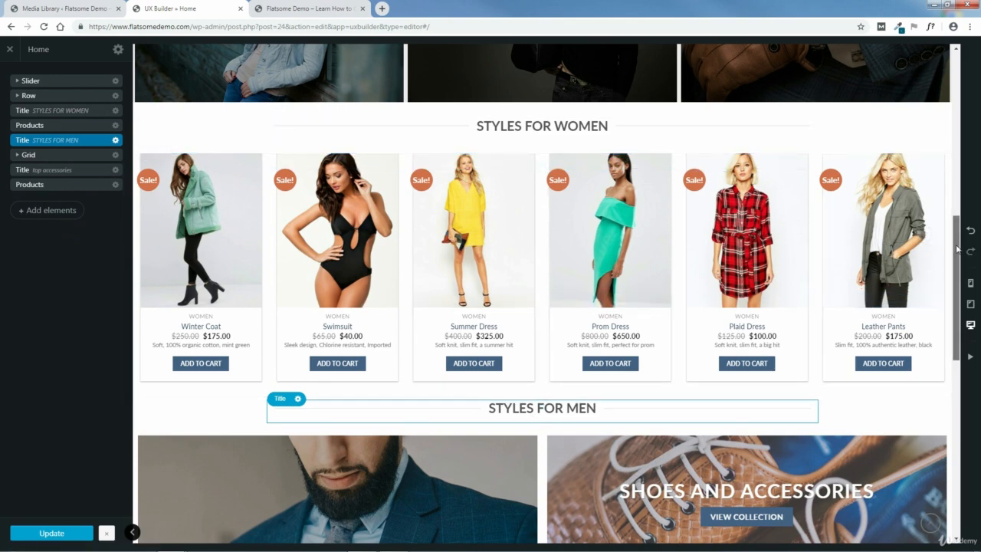
pyautogui.moveTo(958, 249); pyautogui.dragTo(973, 444)
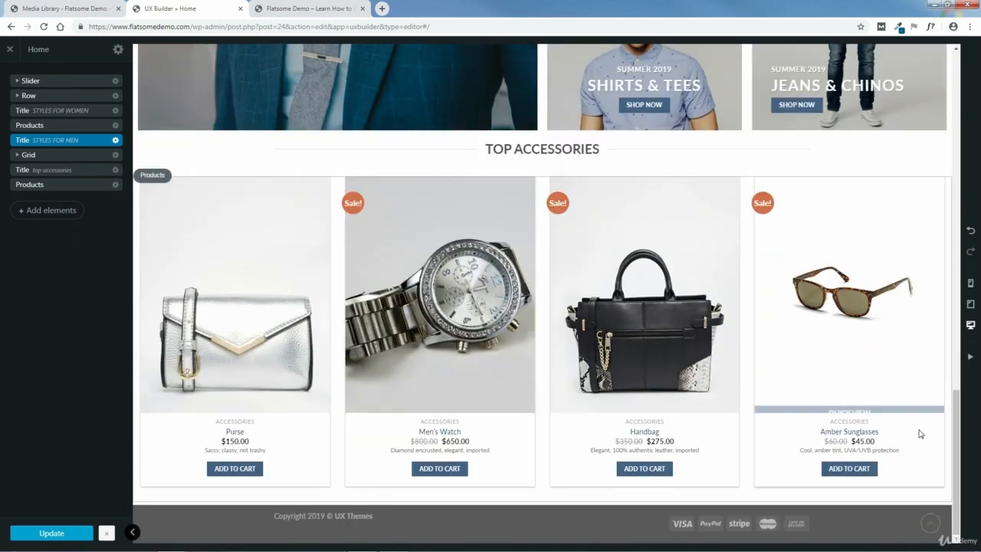
pyautogui.click(56, 531)
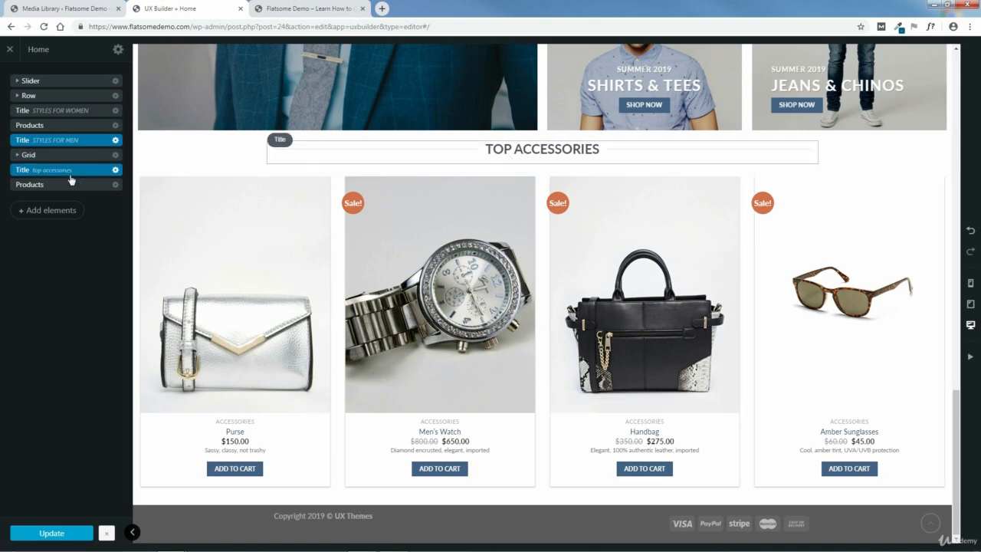
# - Duplicate the top accessories title and move the copy below the accessories products
pyautogui.click(115, 171)
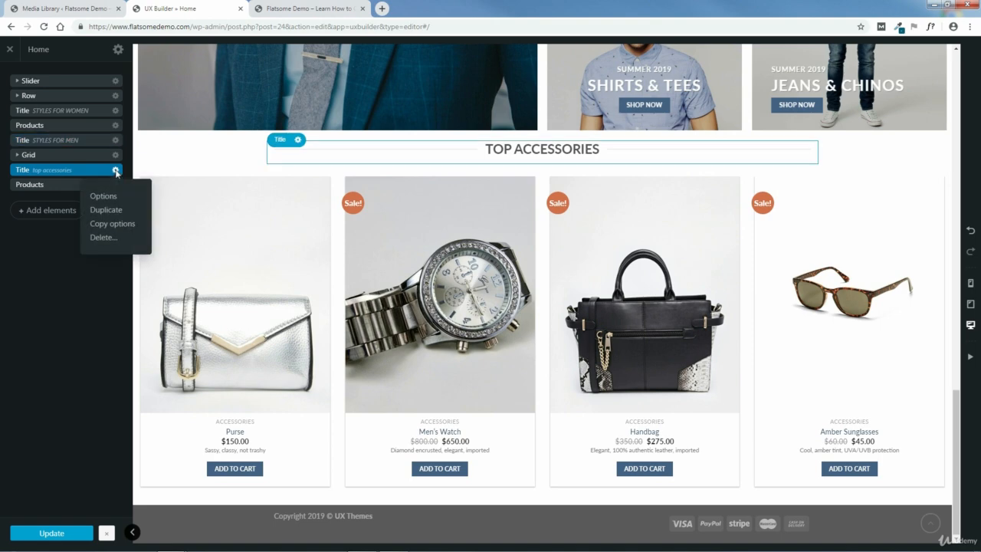
pyautogui.click(107, 211)
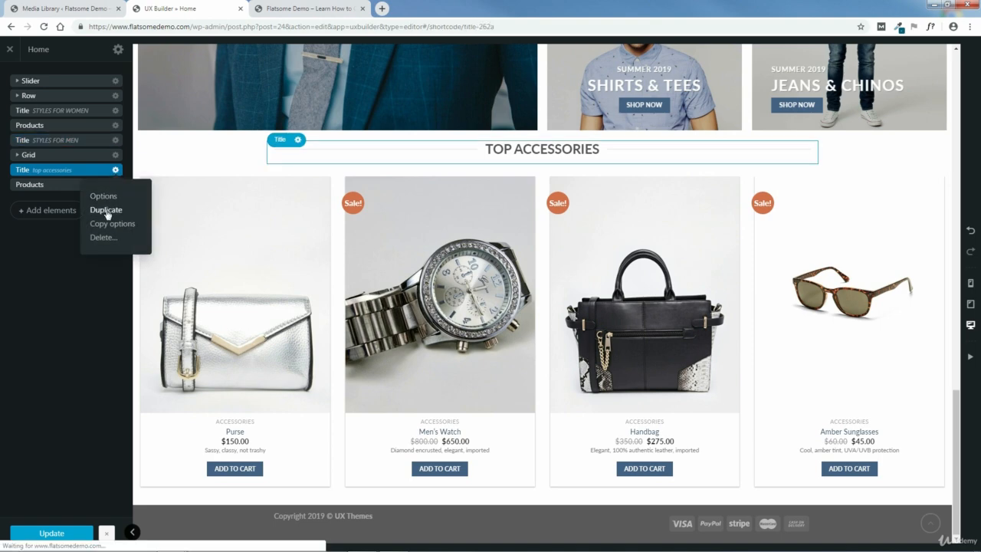
pyautogui.click(11, 77)
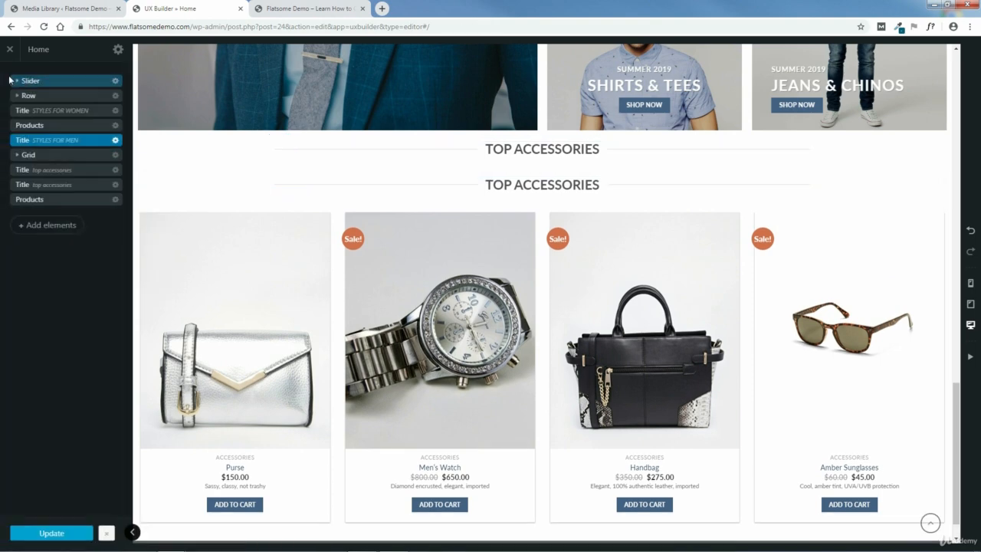
pyautogui.click(80, 188)
pyautogui.moveTo(82, 188); pyautogui.dragTo(85, 215)
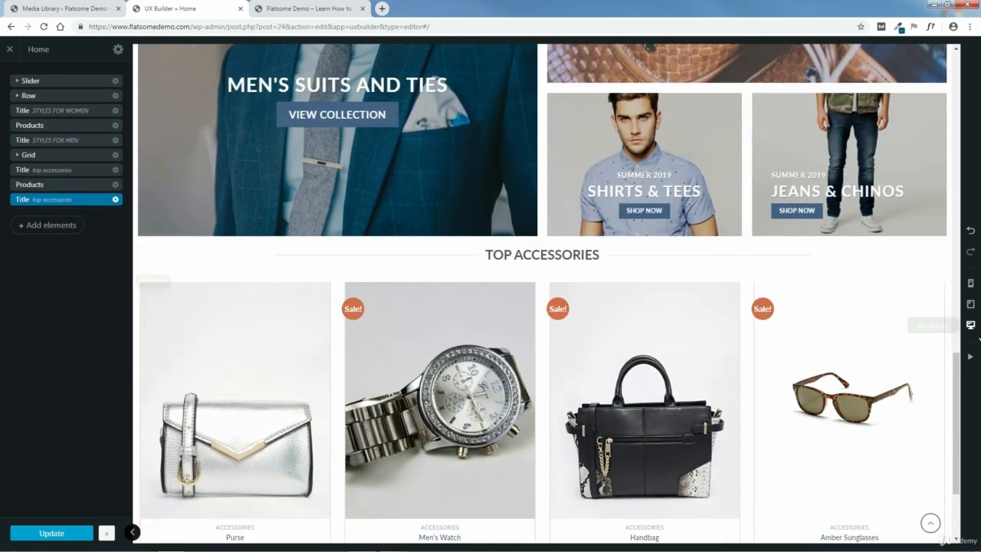
# - Change the text of the duplicated title below the accessories products to "latest news"
pyautogui.scroll(-3, 964, 446)
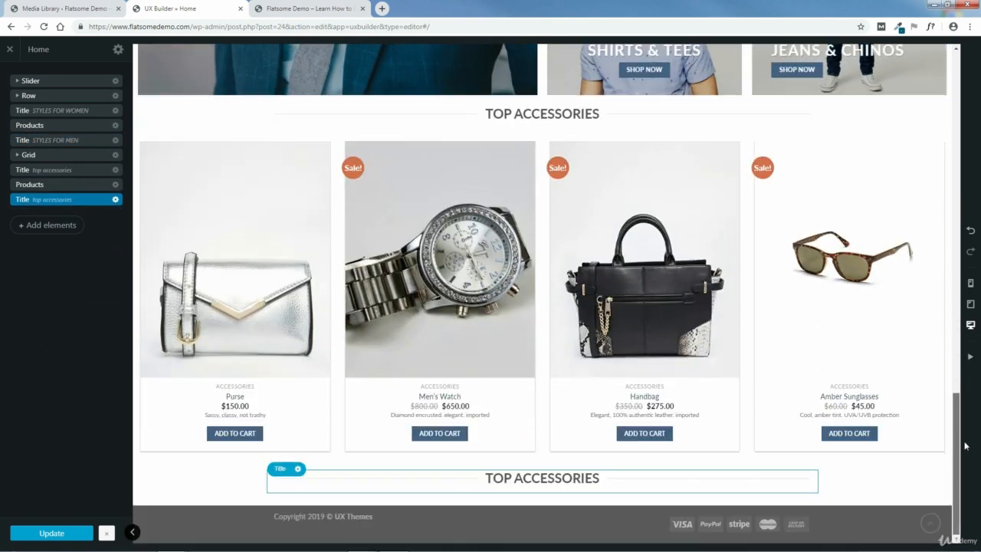
pyautogui.click(95, 203)
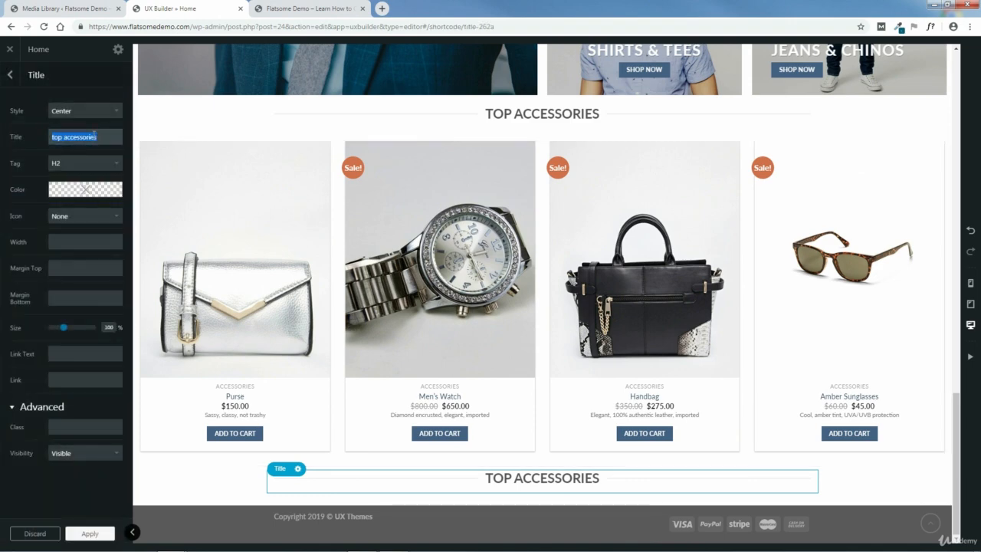
pyautogui.write('latest')
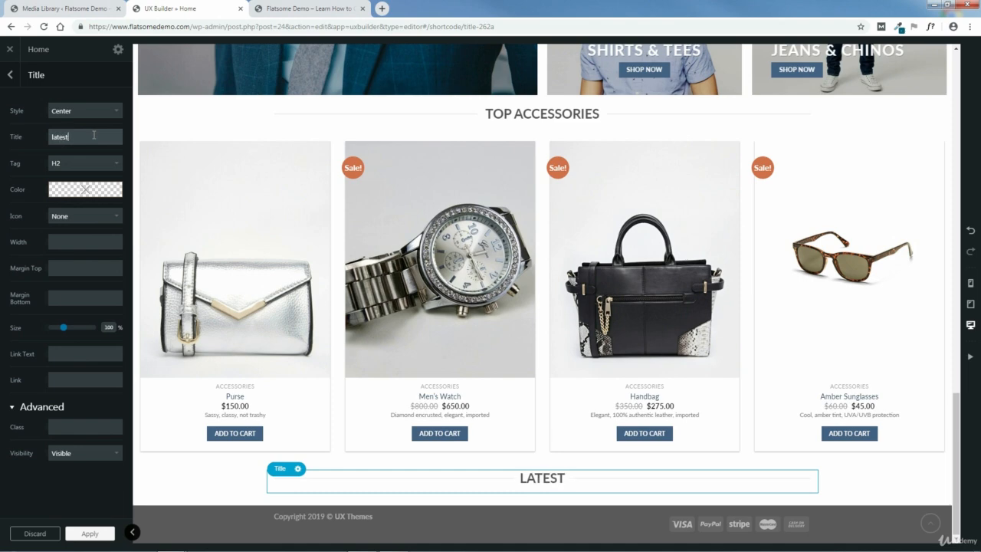
pyautogui.write(' news')
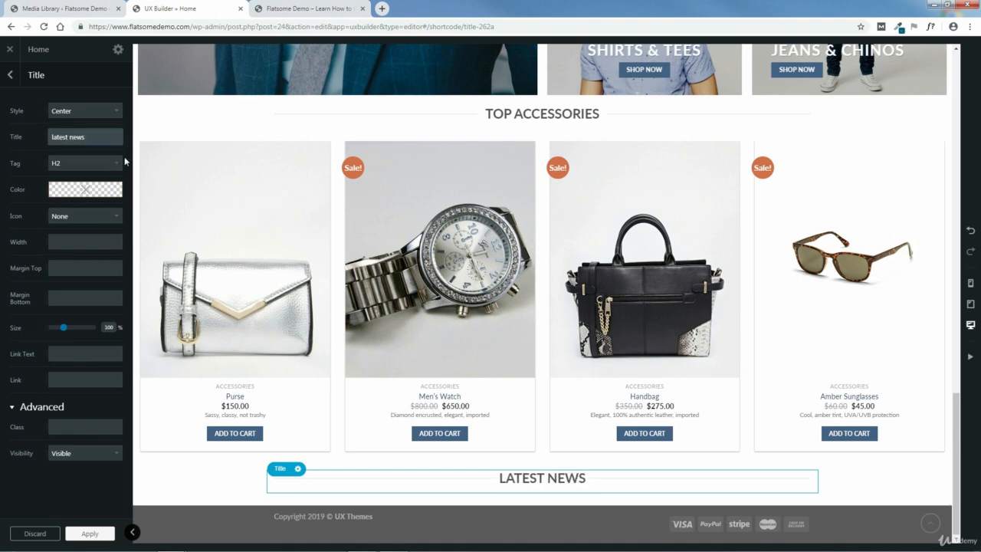
# - Give the latest news title the Center Bold style, apply it and update the page
pyautogui.click(83, 112)
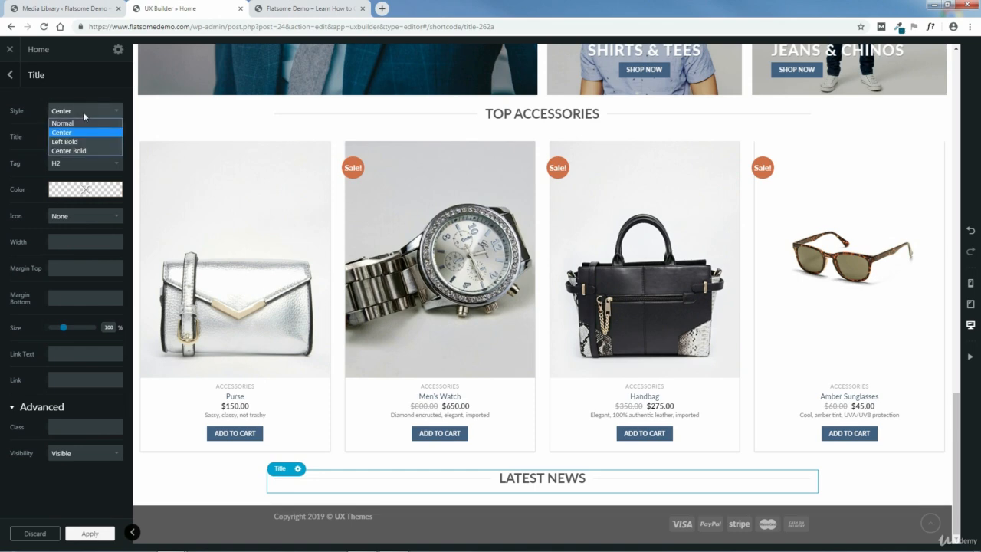
pyautogui.click(79, 154)
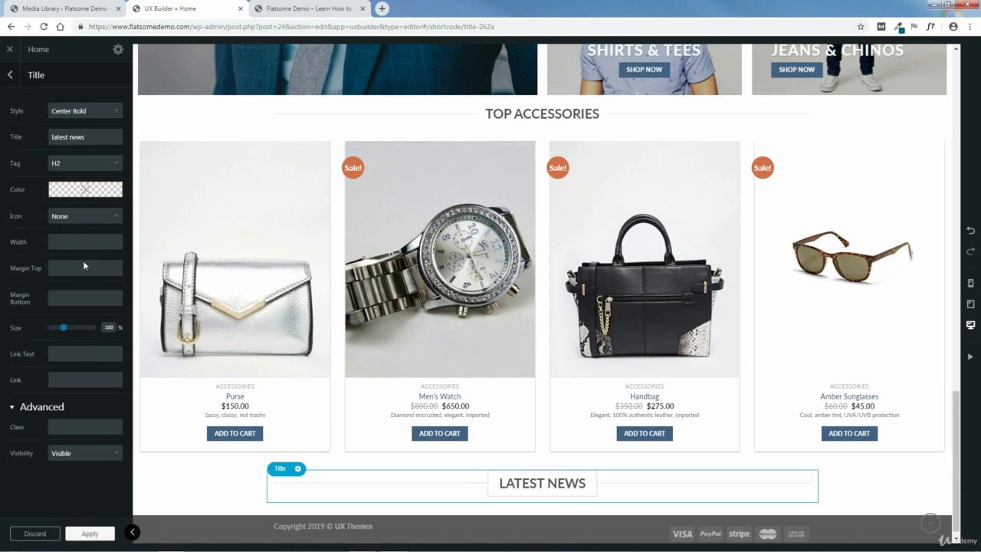
pyautogui.click(89, 534)
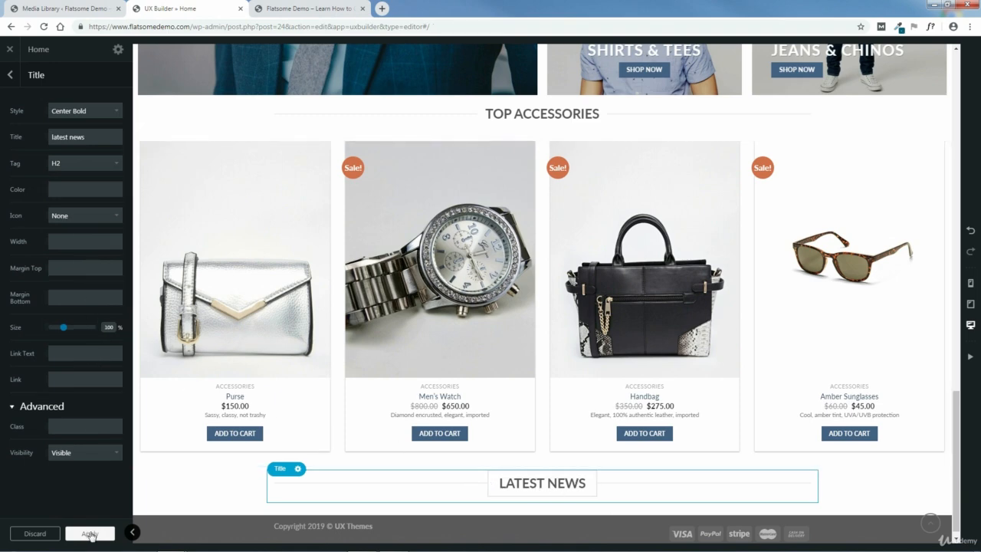
pyautogui.click(70, 534)
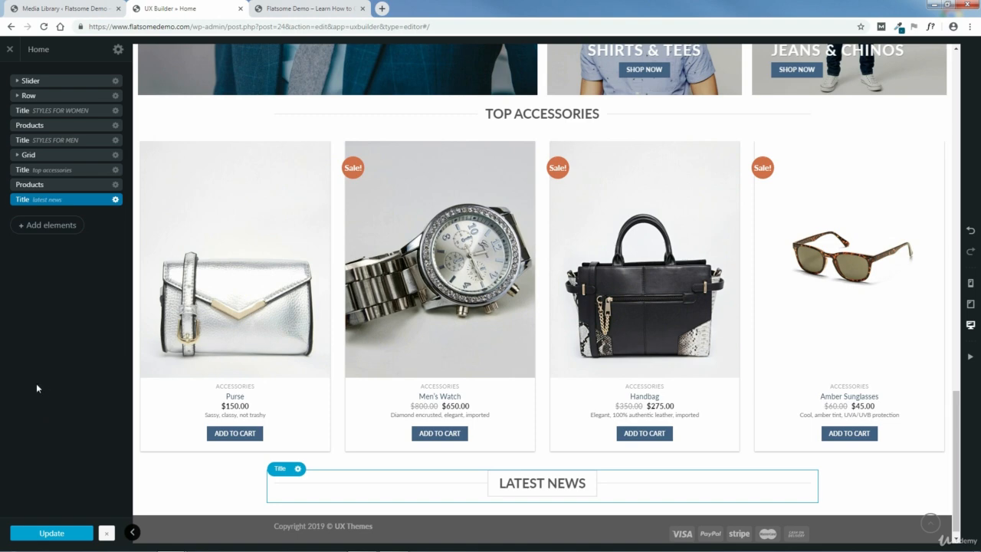
# - Switch to the live Flatsome Demo site and start a new WordPress post from there
pyautogui.click(314, 8)
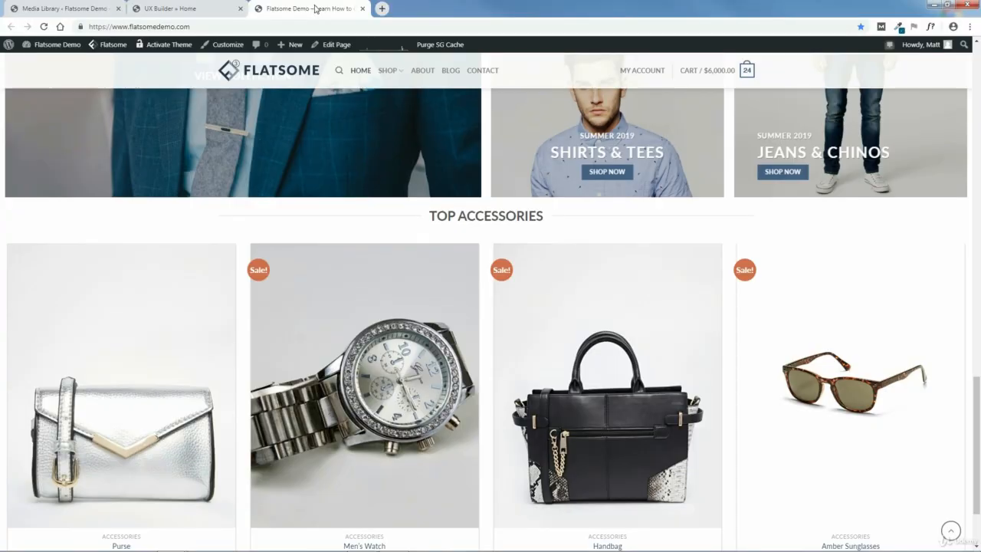
pyautogui.moveTo(291, 46)
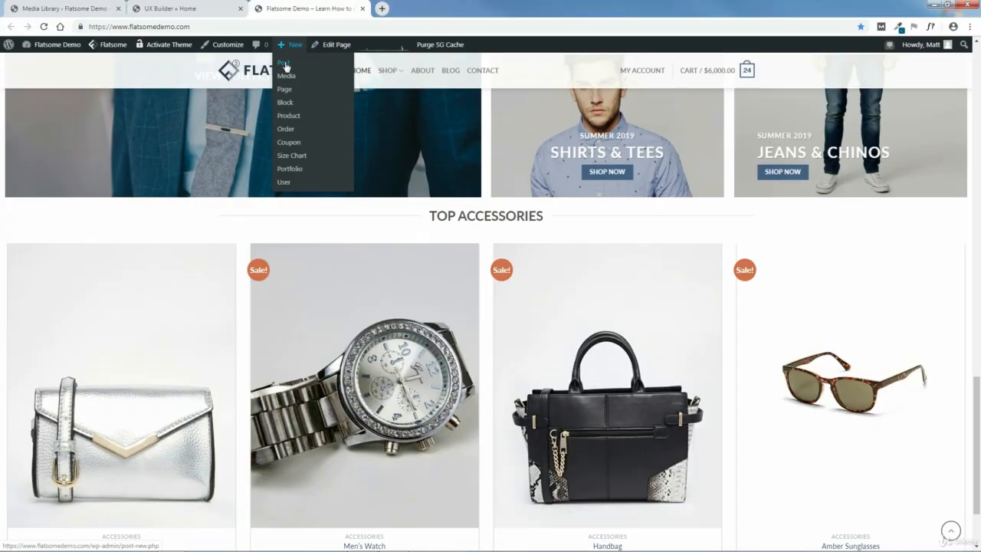
pyautogui.click(285, 67)
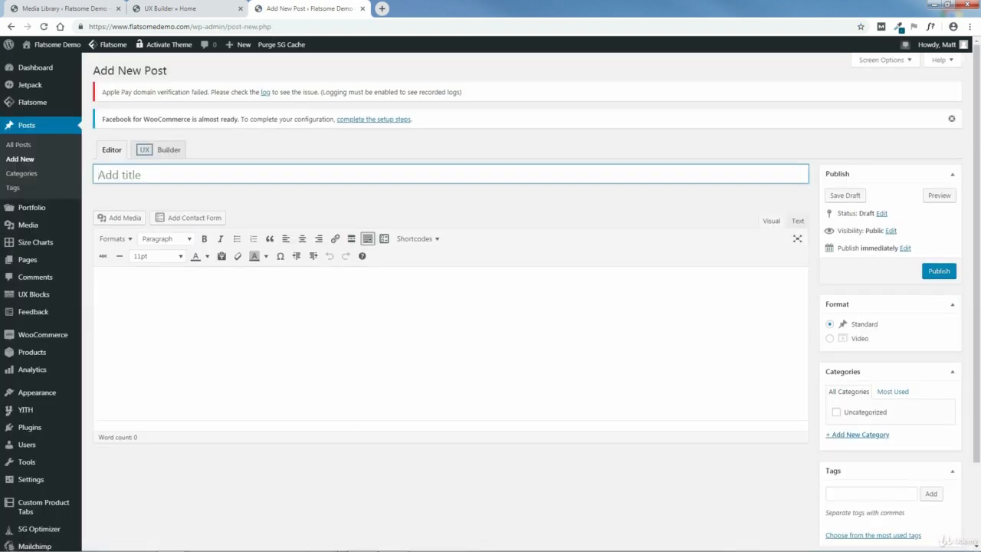
# - Switch to the Chic Express site in Firefox and open its three Latest News posts in separate tabs
pyautogui.click(360, 543)
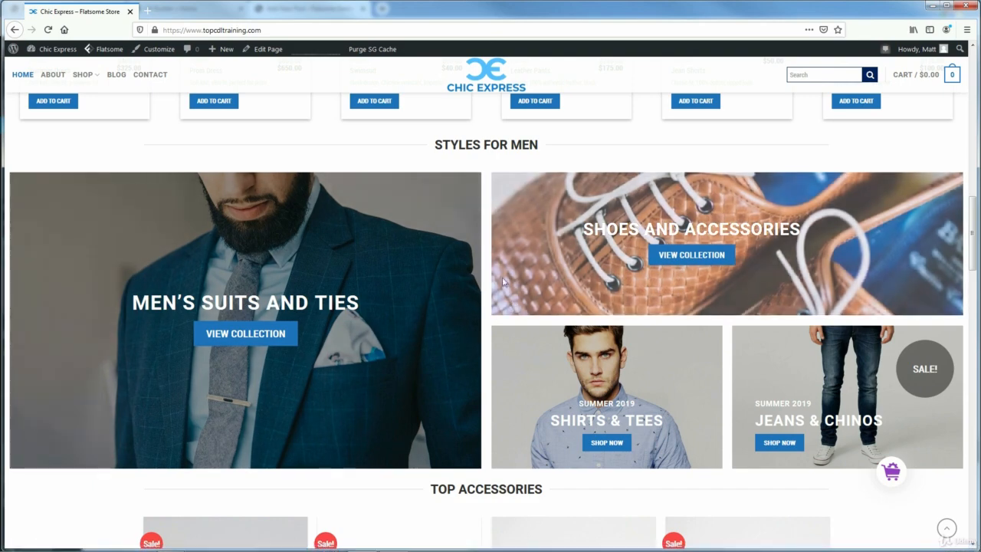
pyautogui.moveTo(974, 256); pyautogui.dragTo(964, 338)
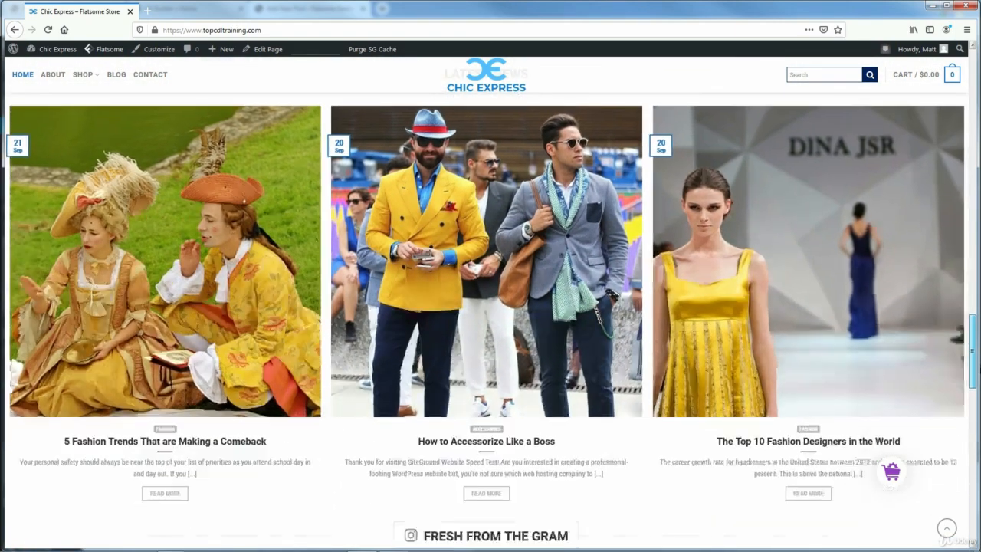
pyautogui.rightClick(163, 204)
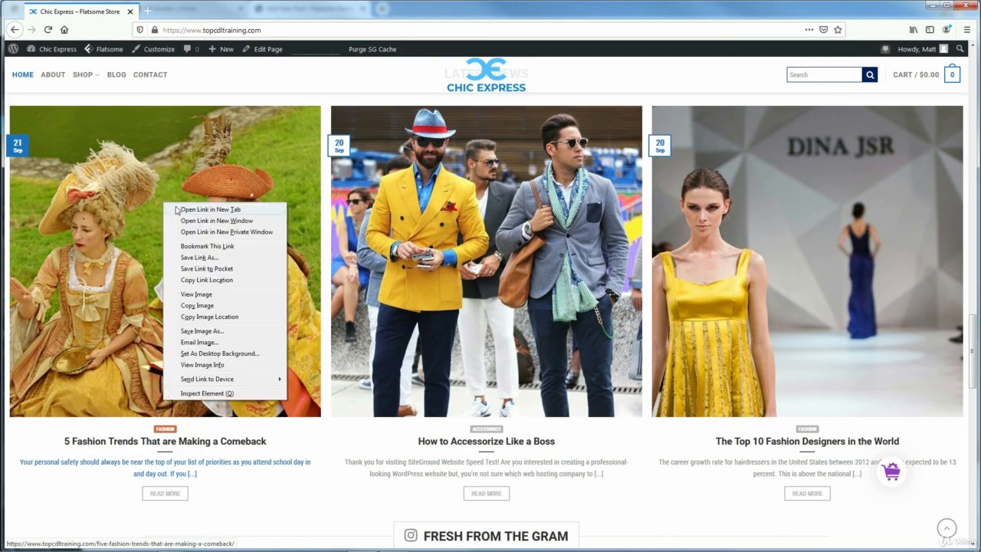
pyautogui.click(208, 209)
pyautogui.rightClick(491, 219)
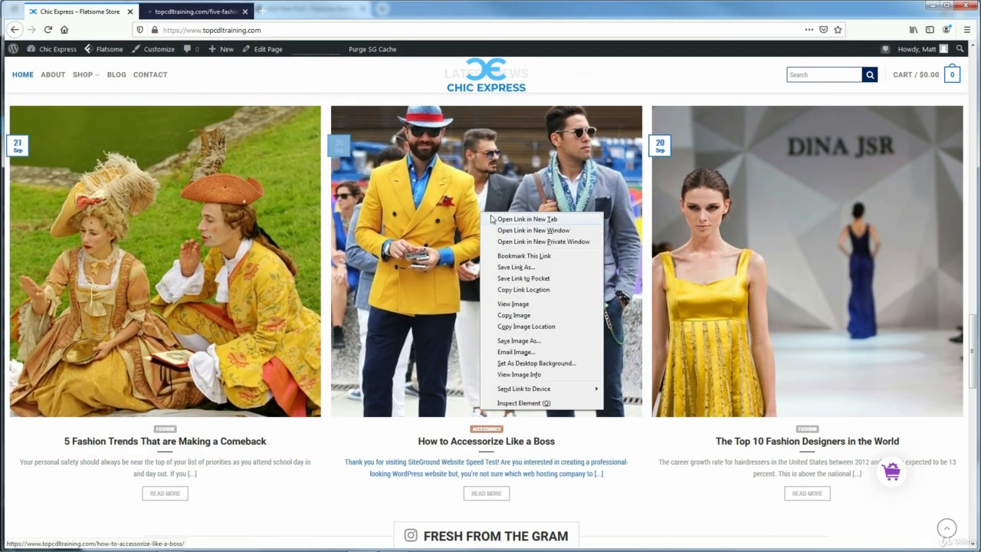
pyautogui.click(510, 219)
pyautogui.click(843, 216)
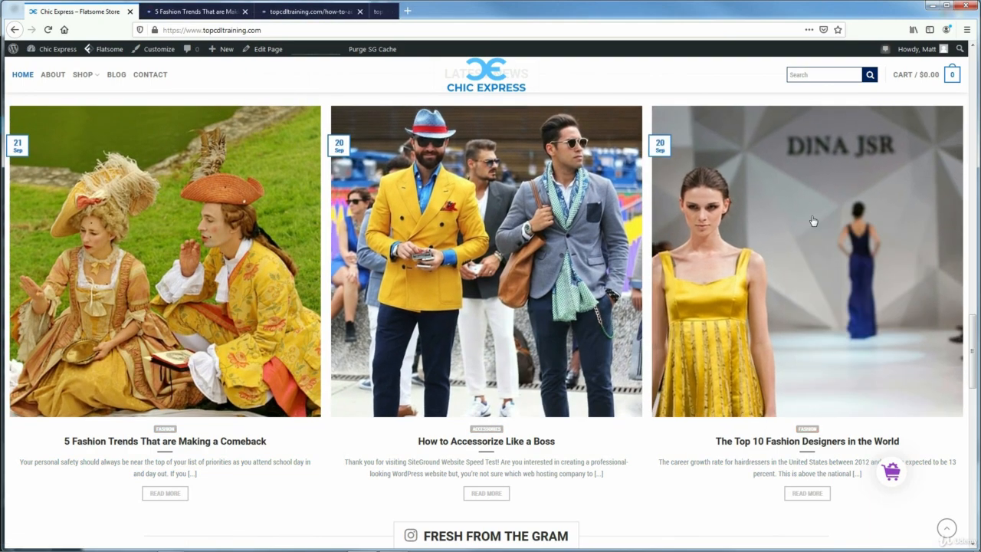
pyautogui.click(185, 13)
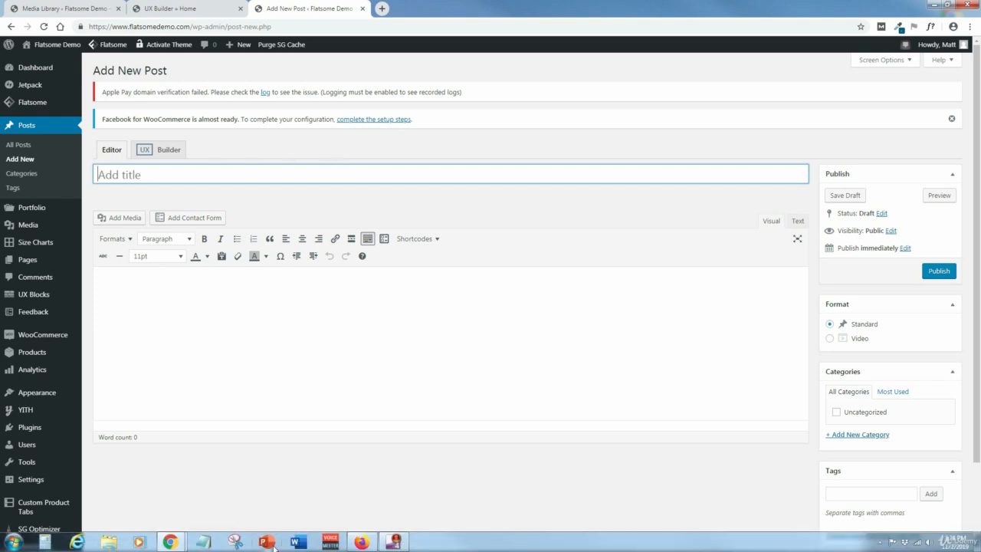
# - Copy the title "5 Fashion Trends That are Making a Comeback" from the Chic Express post in Firefox into the new post's title in Chrome
pyautogui.click(360, 543)
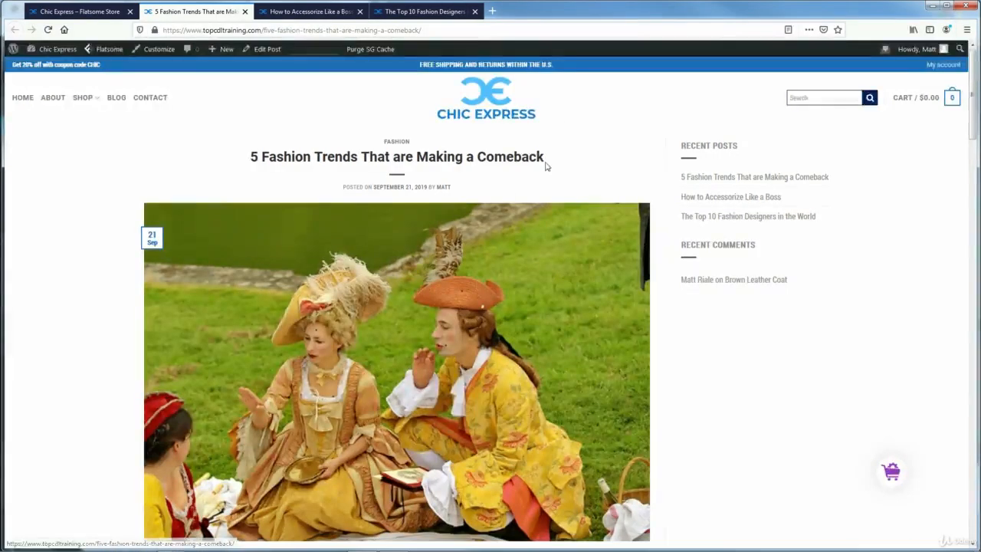
pyautogui.moveTo(545, 158); pyautogui.dragTo(252, 156)
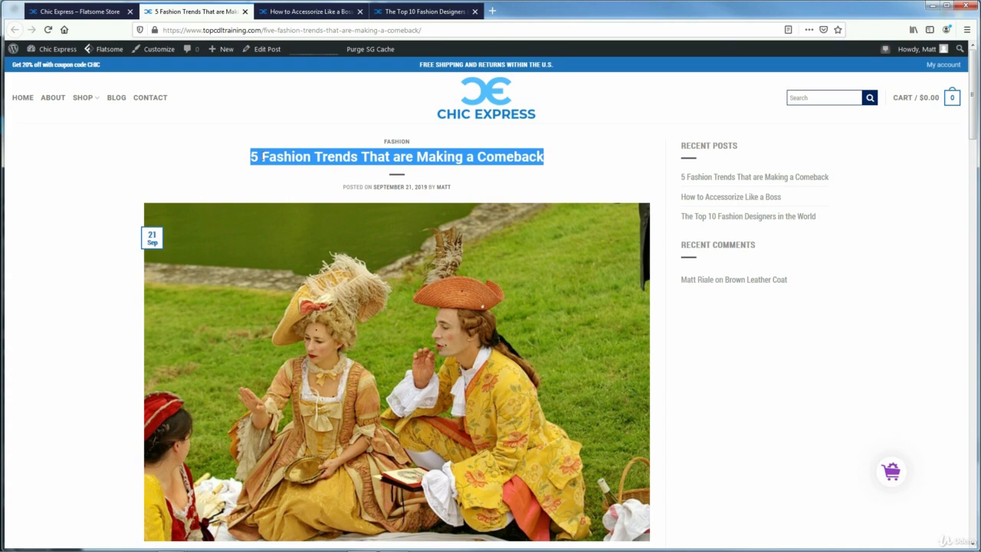
pyautogui.rightClick(262, 157)
pyautogui.click(278, 167)
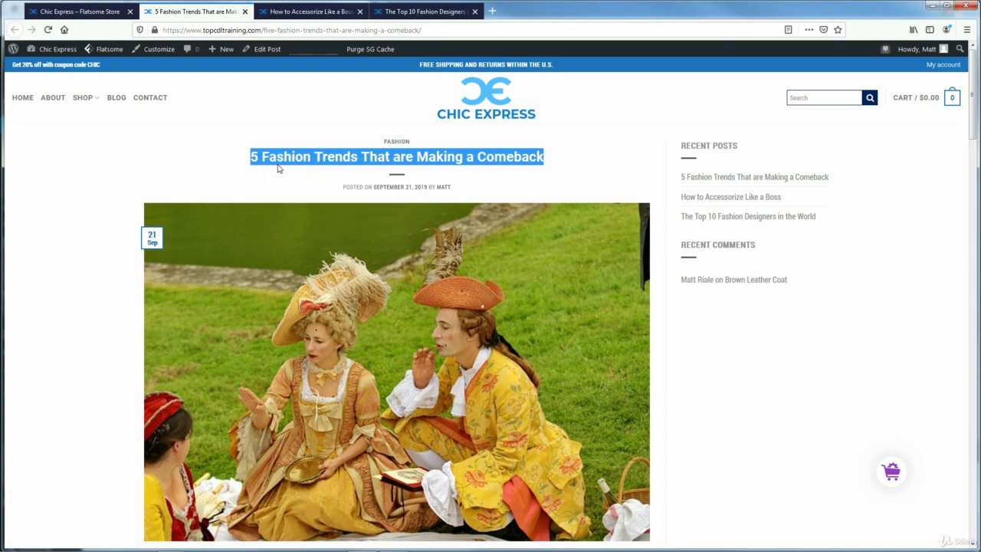
pyautogui.click(932, 6)
pyautogui.rightClick(128, 178)
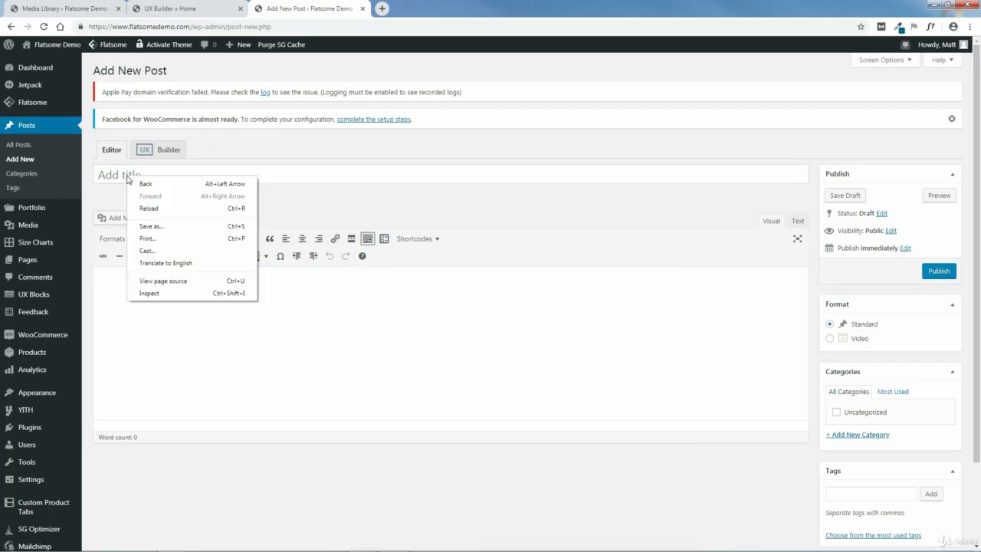
pyautogui.click(175, 174)
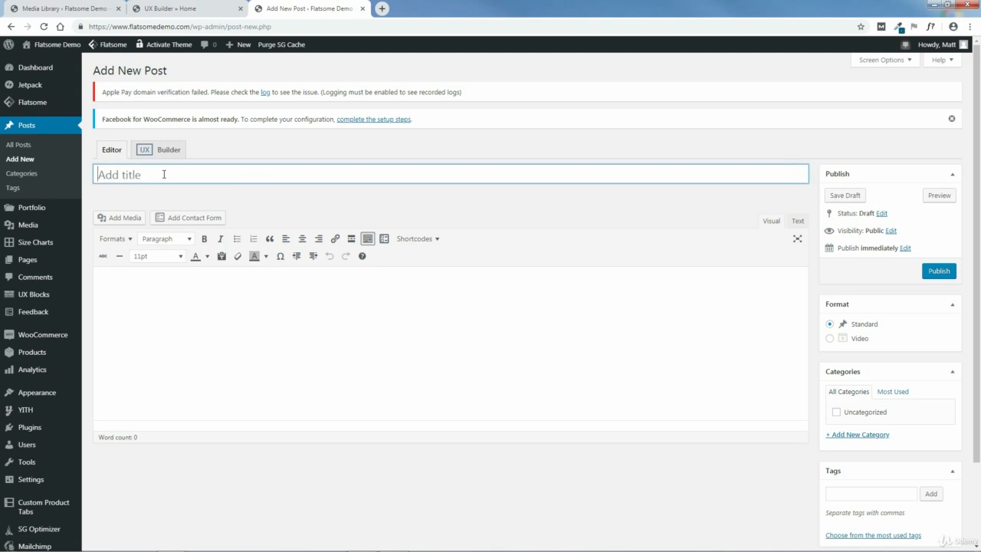
pyautogui.hotkey('ctrl', 'v')
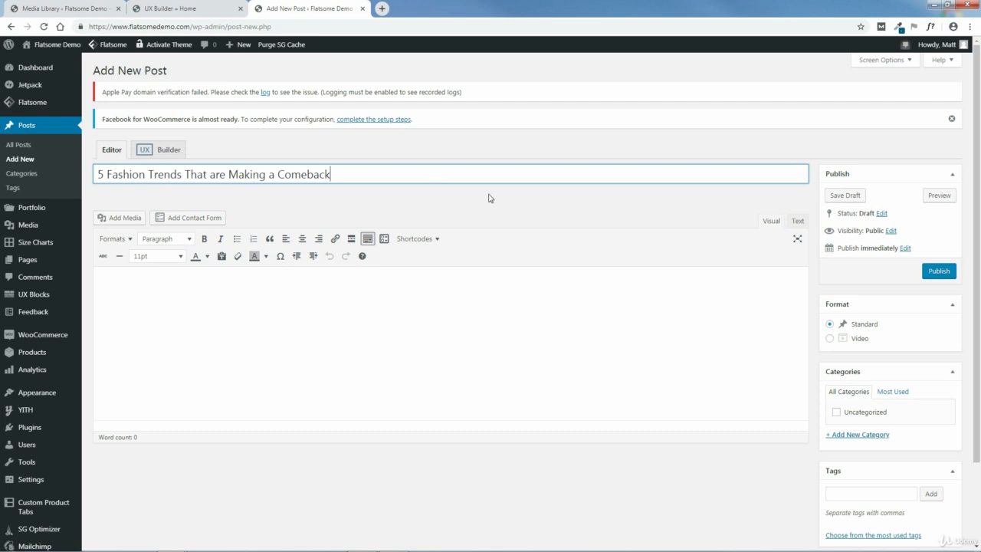
# - Try dummy text in the post body, delete it, and toggle the editor's second row of formatting tools off and on
pyautogui.moveTo(979, 167); pyautogui.dragTo(979, 230)
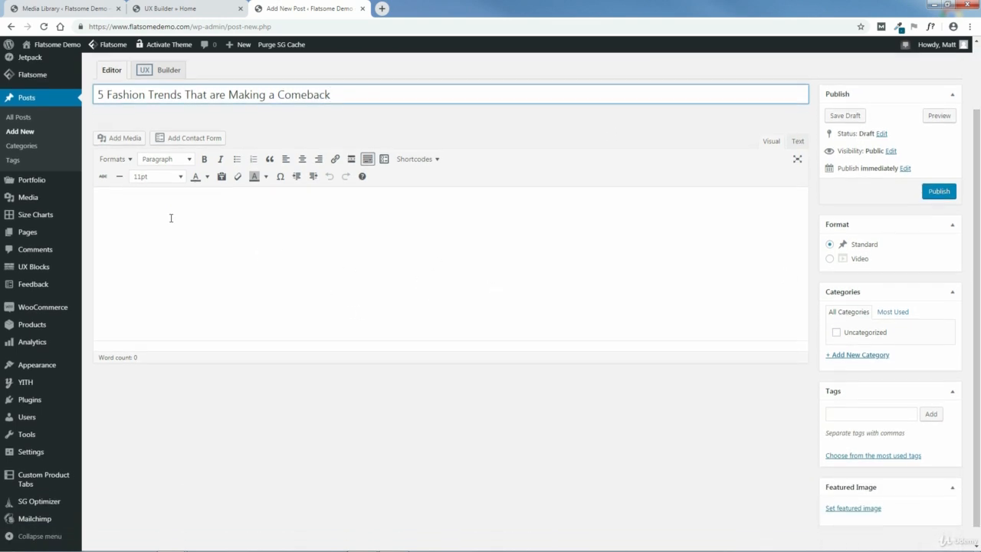
pyautogui.click(141, 205)
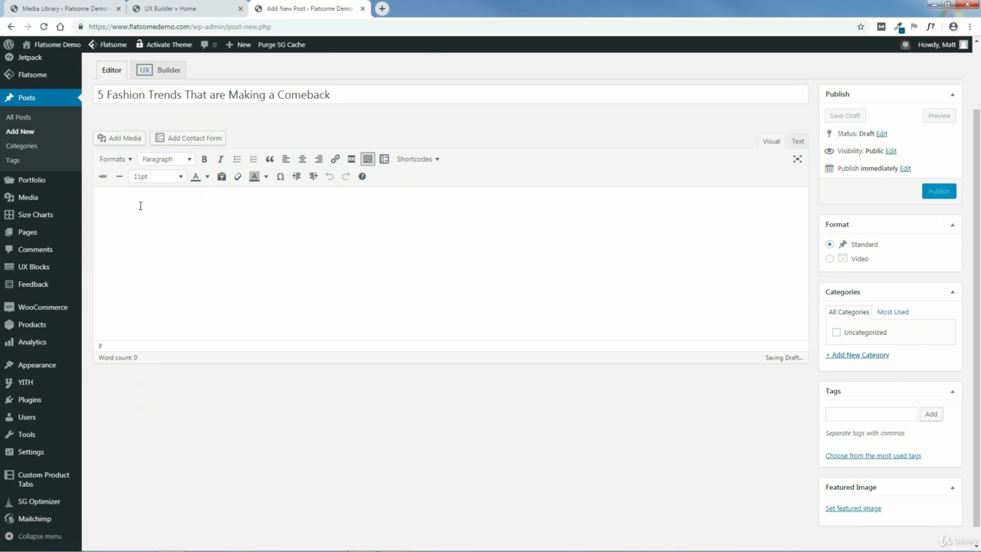
pyautogui.write('dgdgdgdgdgd')
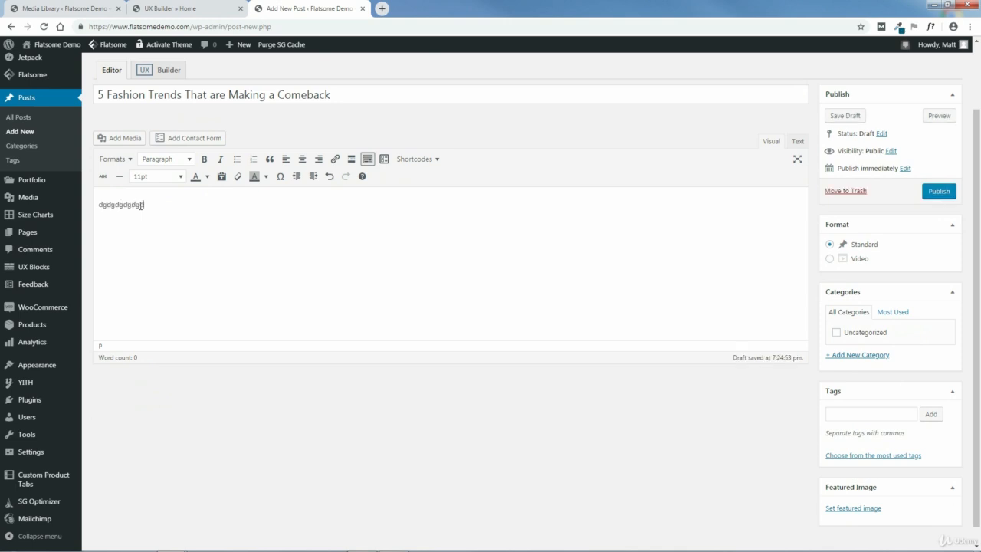
pyautogui.moveTo(142, 205); pyautogui.dragTo(98, 203)
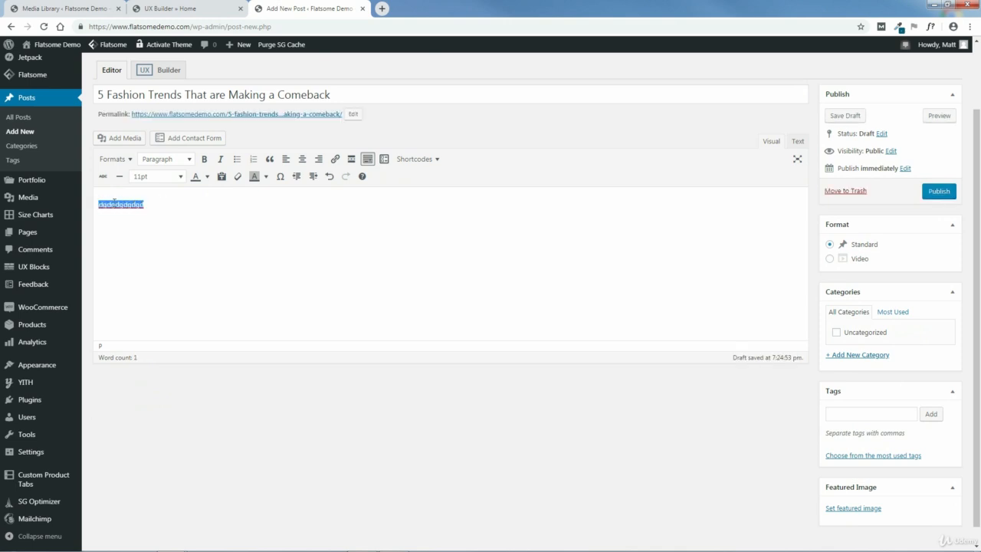
pyautogui.press('BackSpace')
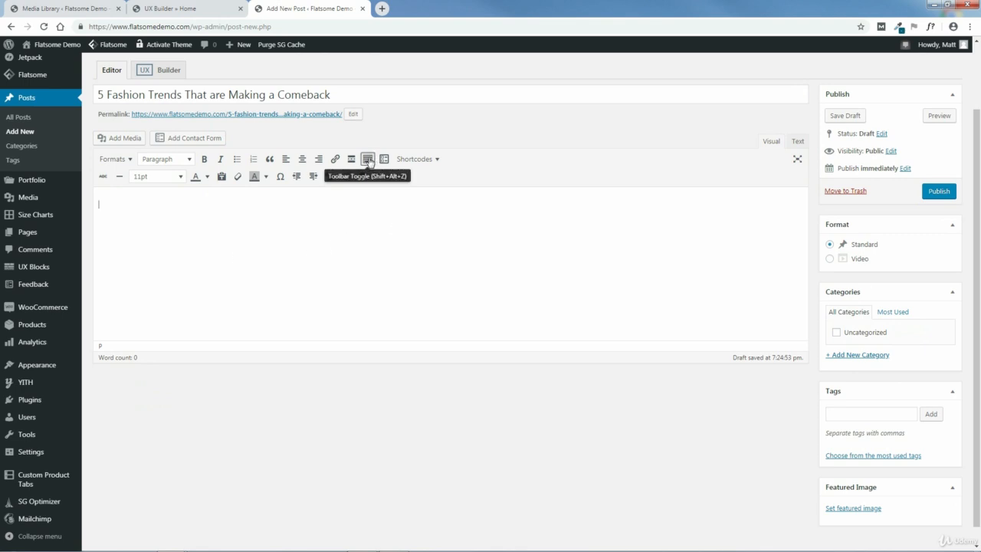
pyautogui.click(367, 159)
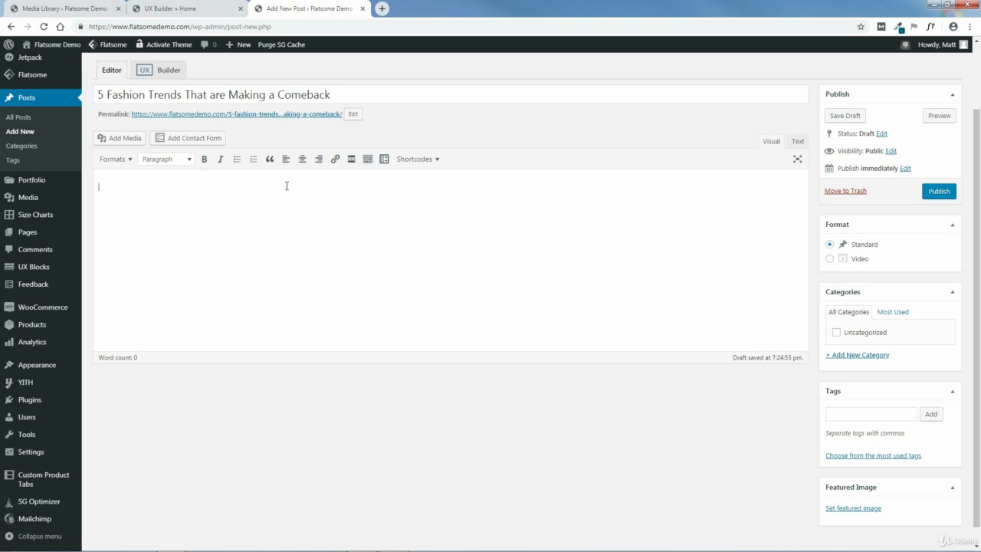
pyautogui.click(367, 161)
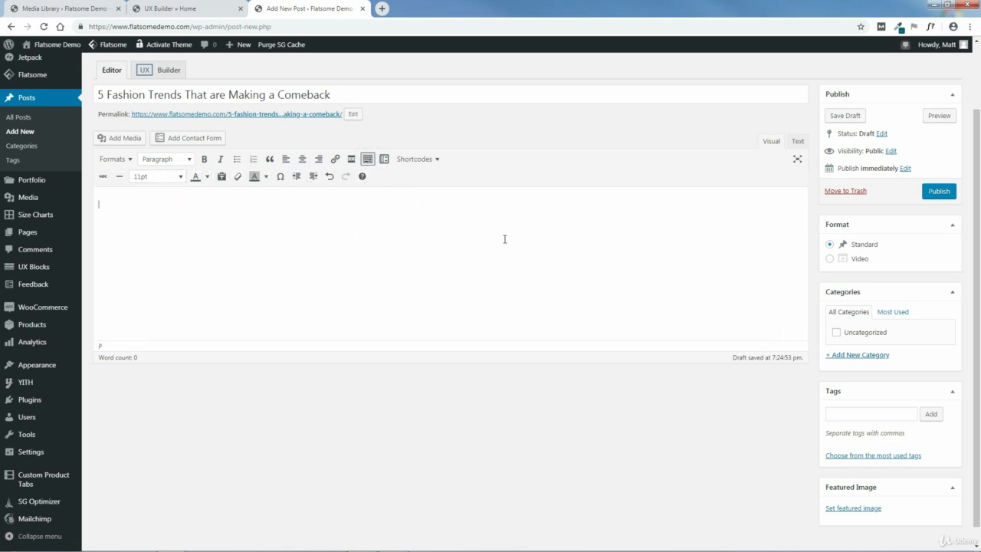
# - Try dummy text in the Text editing mode, delete it and return to the empty body in Visual mode
pyautogui.click(798, 144)
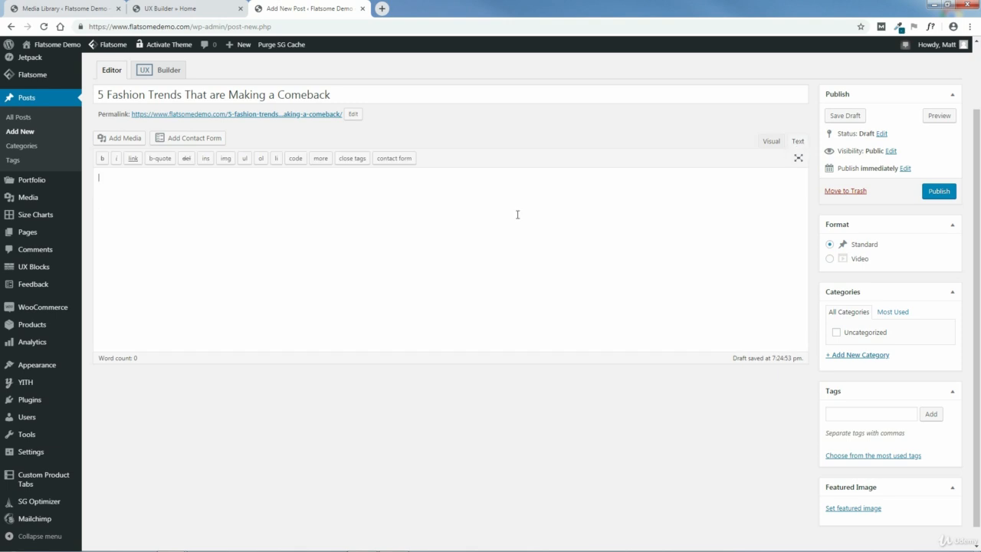
pyautogui.write('dddddd')
pyautogui.moveTo(135, 178); pyautogui.dragTo(96, 177)
pyautogui.press('BackSpace')
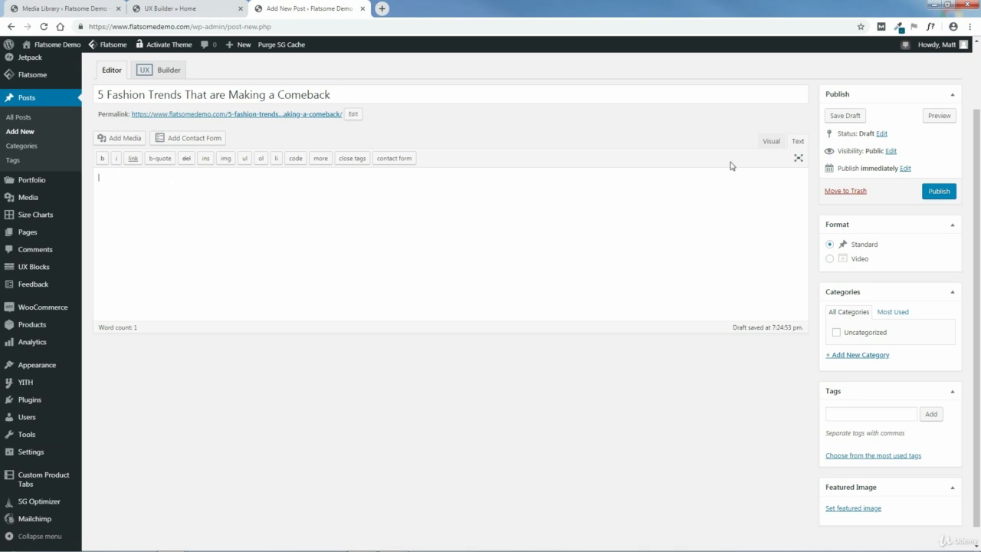
pyautogui.click(771, 143)
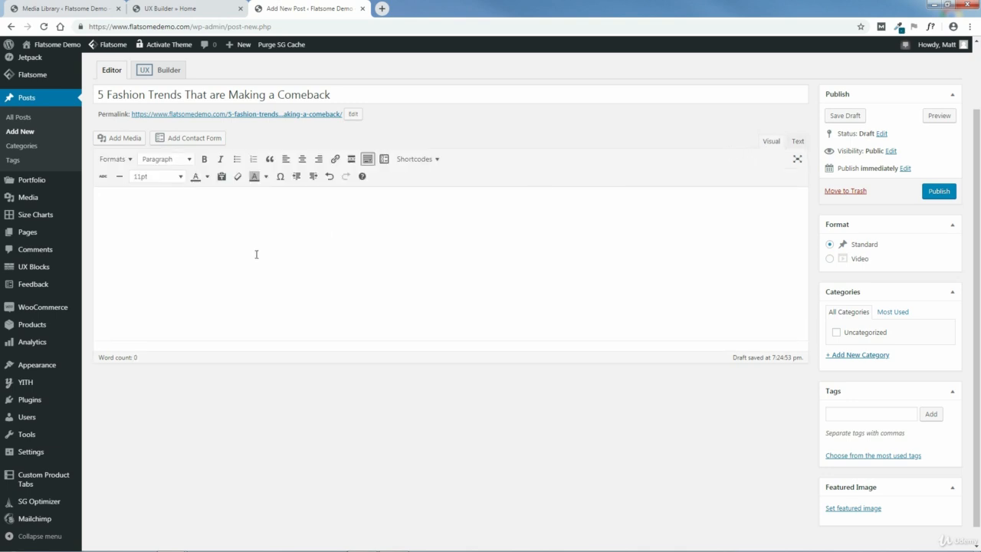
pyautogui.click(283, 254)
# - Copy the whole article text from the Chic Express post in Firefox into the new post's body in Chrome, supplying the missing first letter "Y"
pyautogui.click(365, 542)
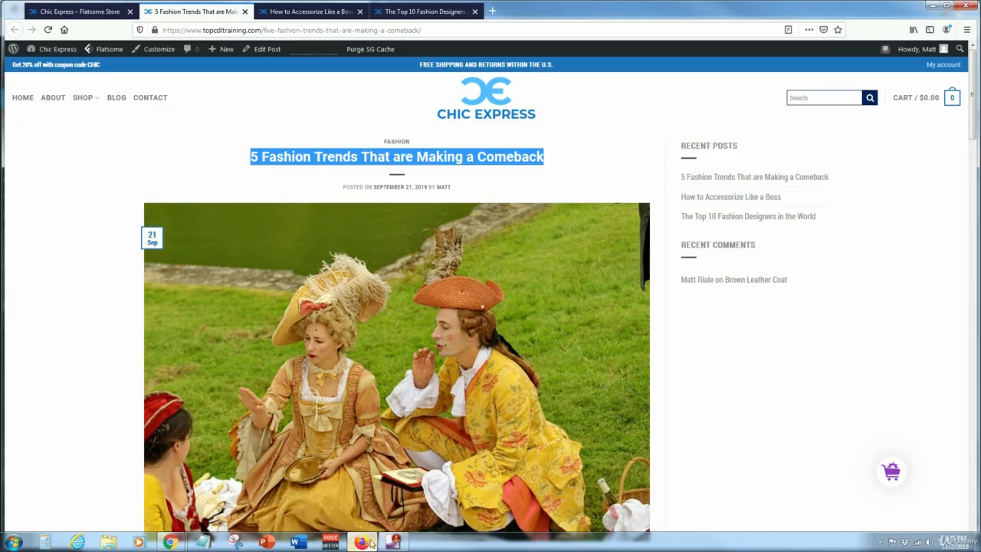
pyautogui.moveTo(974, 133); pyautogui.dragTo(977, 440)
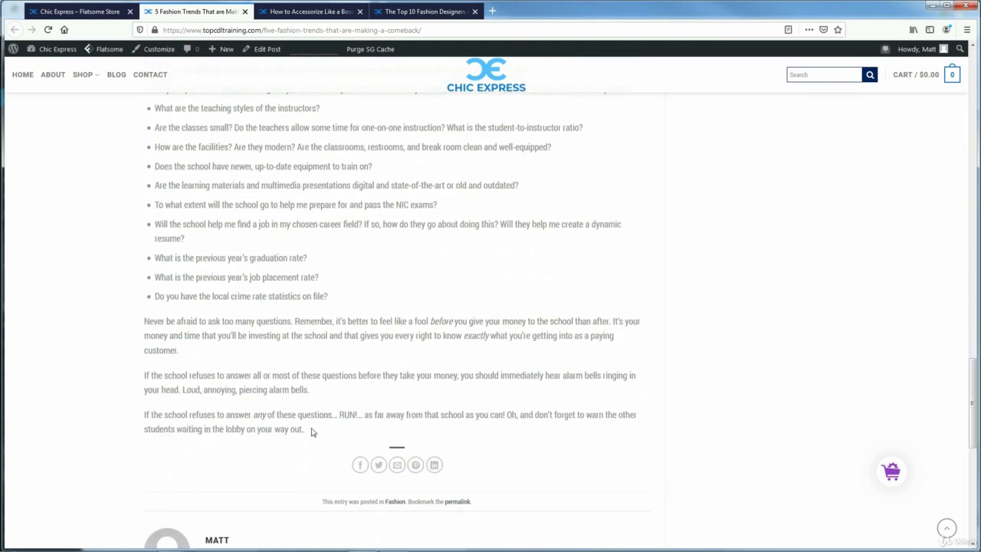
pyautogui.moveTo(310, 431); pyautogui.dragTo(148, 226)
pyautogui.rightClick(173, 223)
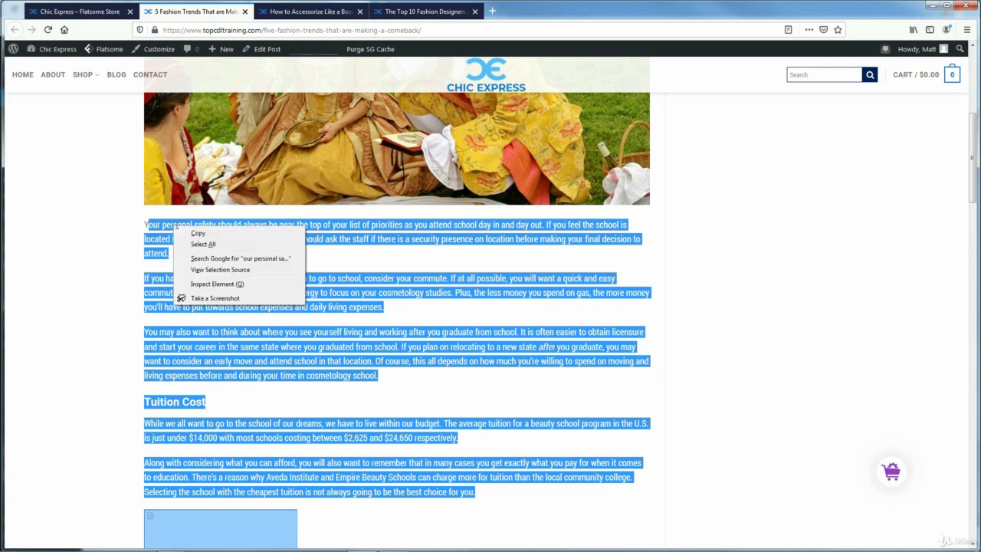
pyautogui.click(197, 233)
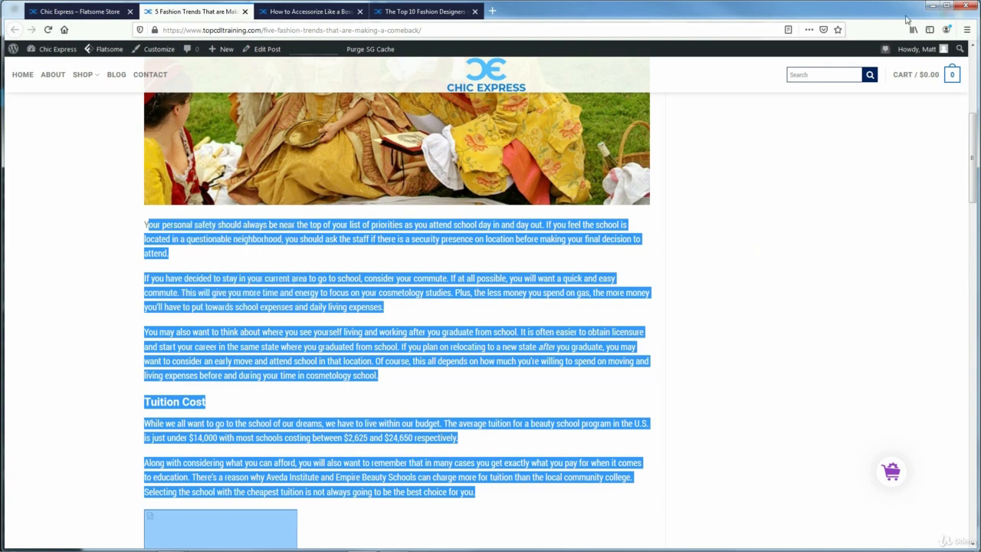
pyautogui.click(931, 6)
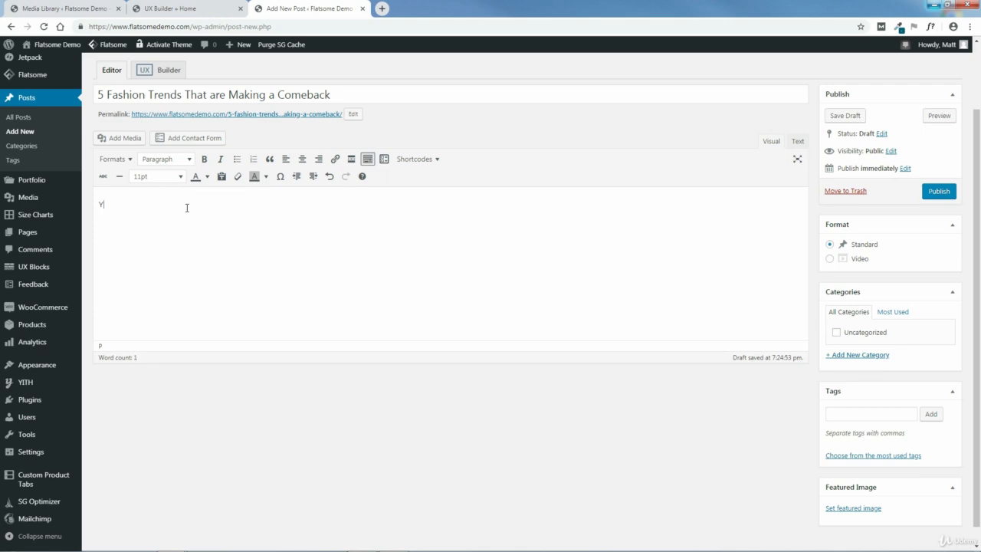
pyautogui.hotkey('ctrl', 'v')
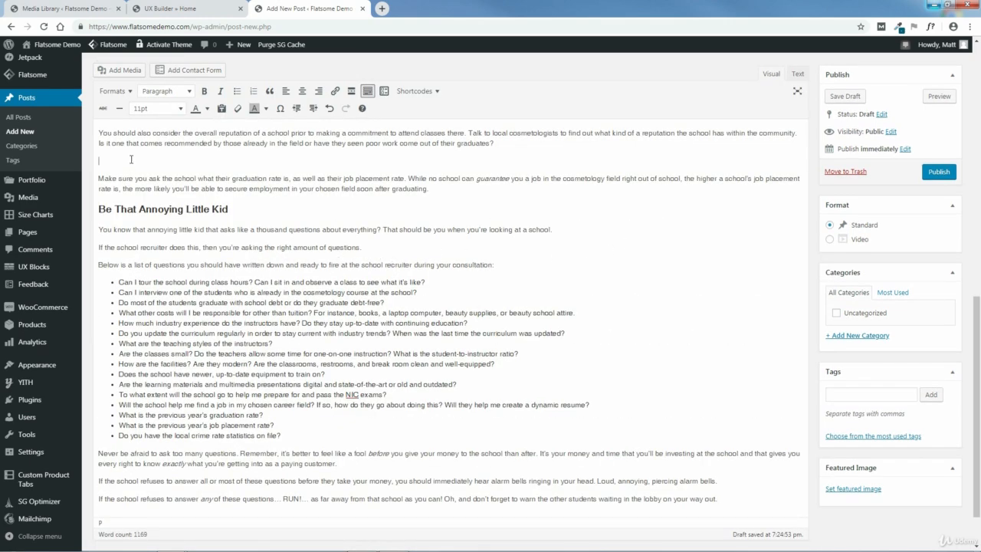
# - Remove the blank line in the School Reputation section and join the stray "Y" to the opening paragraph
pyautogui.press('BackSpace')
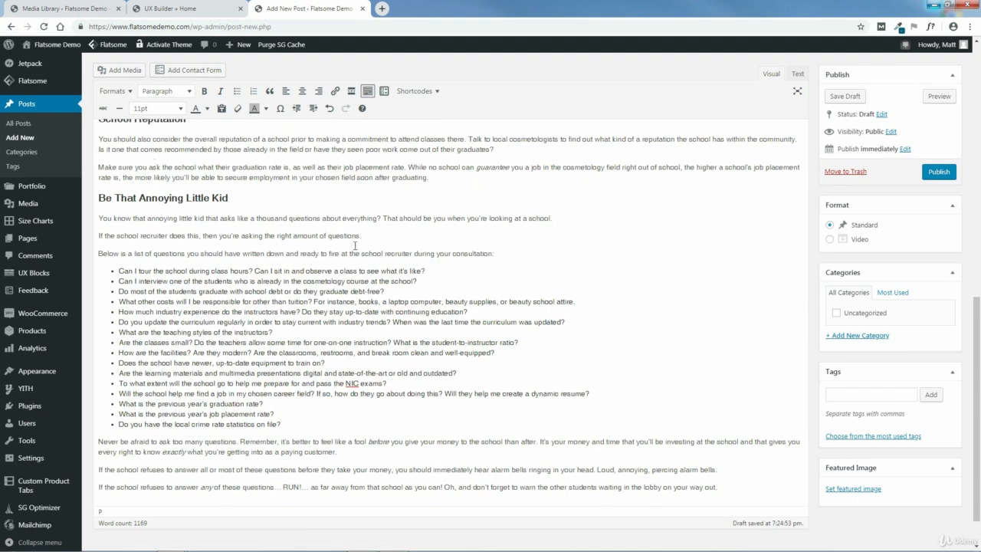
pyautogui.scroll(5, 633, 299)
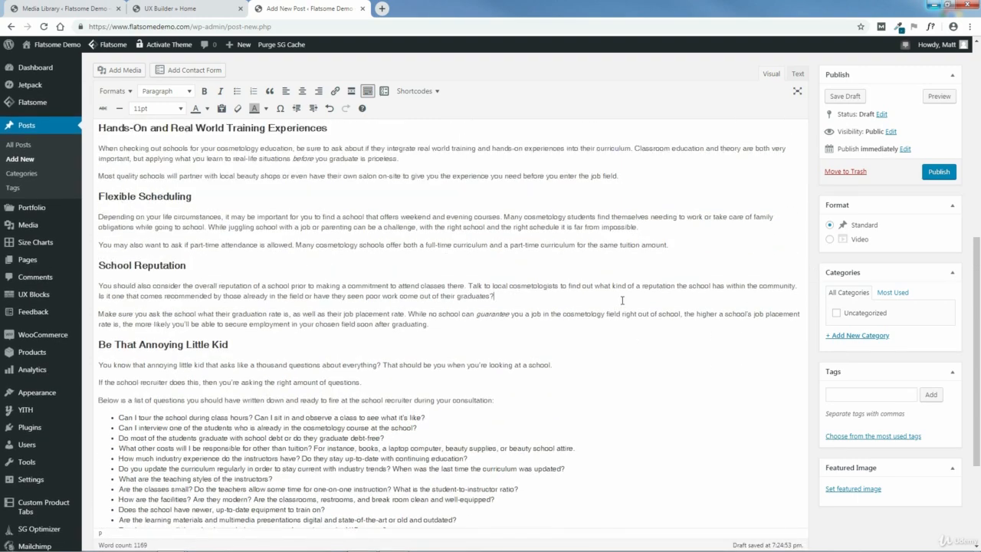
pyautogui.scroll(5, 512, 275)
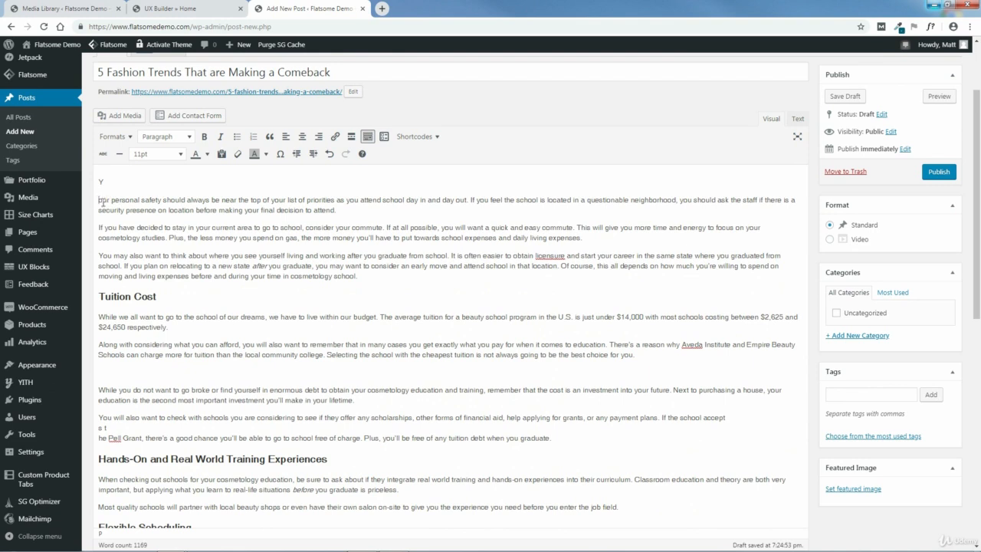
pyautogui.press('BackSpace')
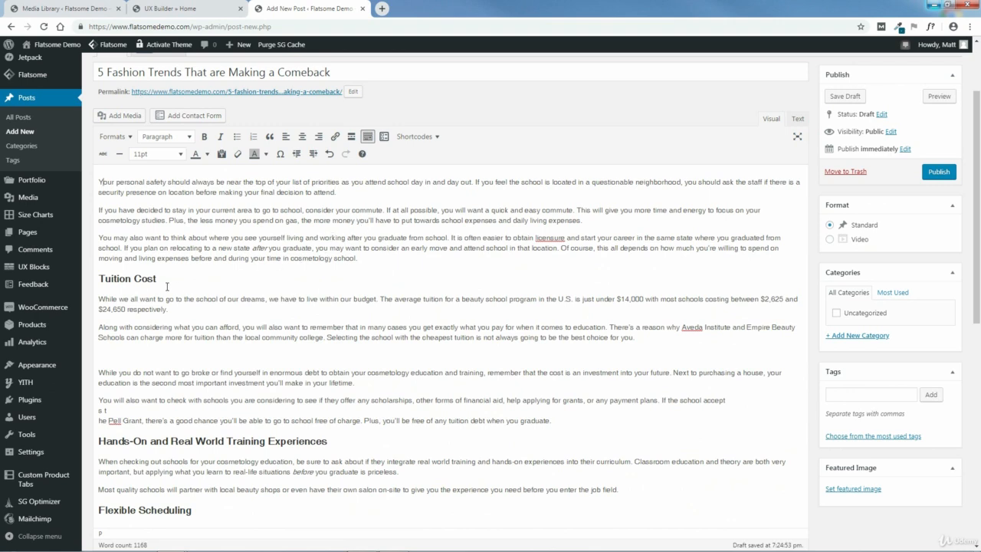
# - Select the "Tuition Cost" heading and check which heading level it uses
pyautogui.moveTo(161, 278); pyautogui.dragTo(98, 279)
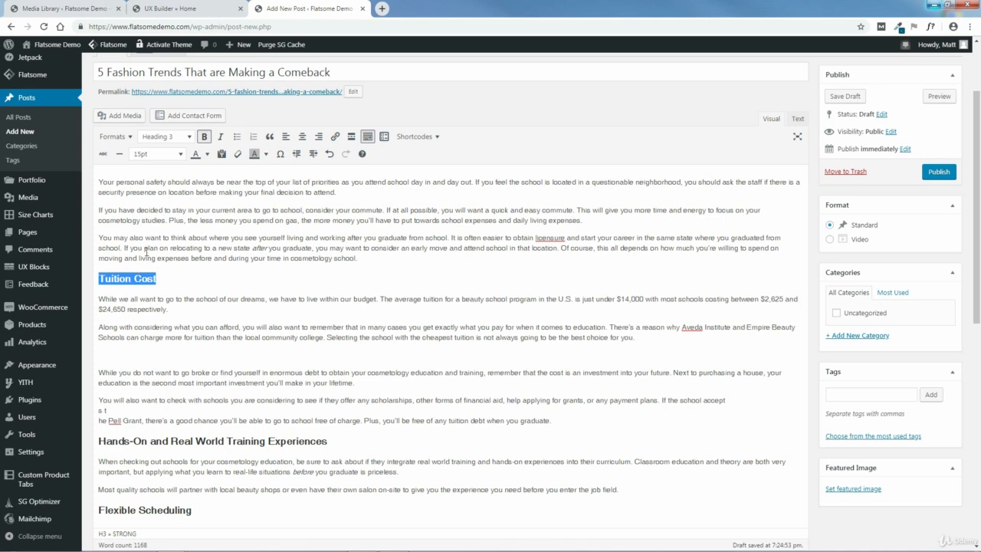
pyautogui.click(163, 141)
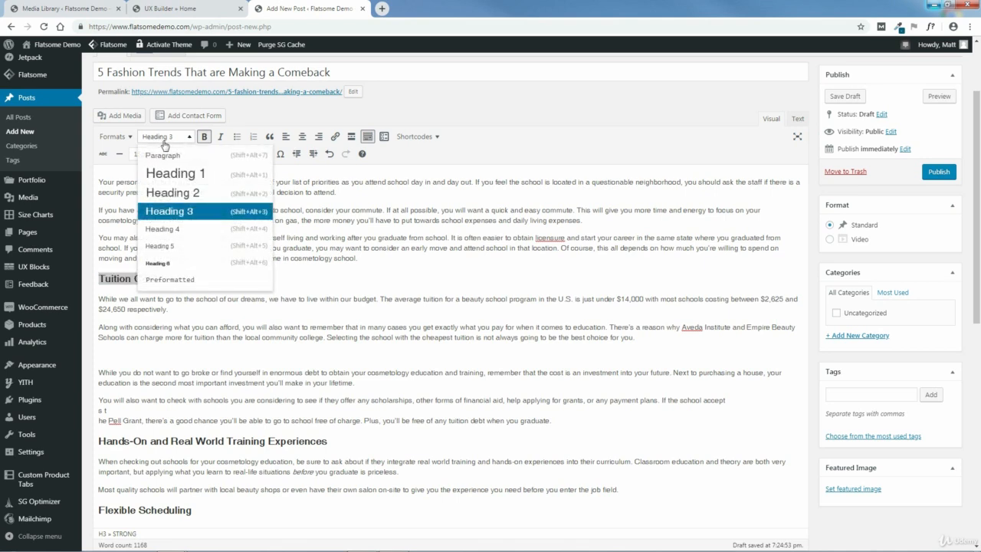
pyautogui.click(334, 273)
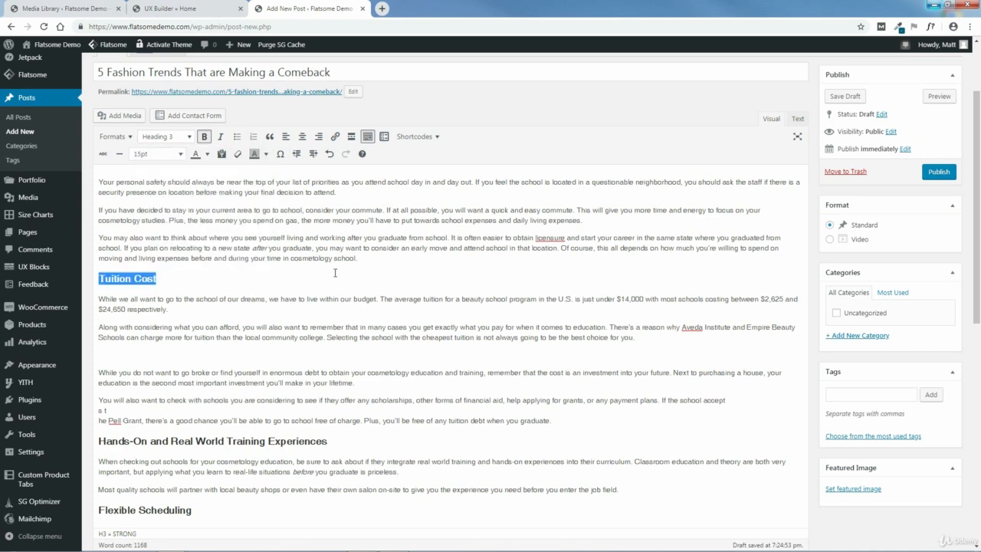
# - Insert the watch image mens-2157350_640 from the media library on the blank line below the second Tuition Cost paragraph
pyautogui.click(123, 355)
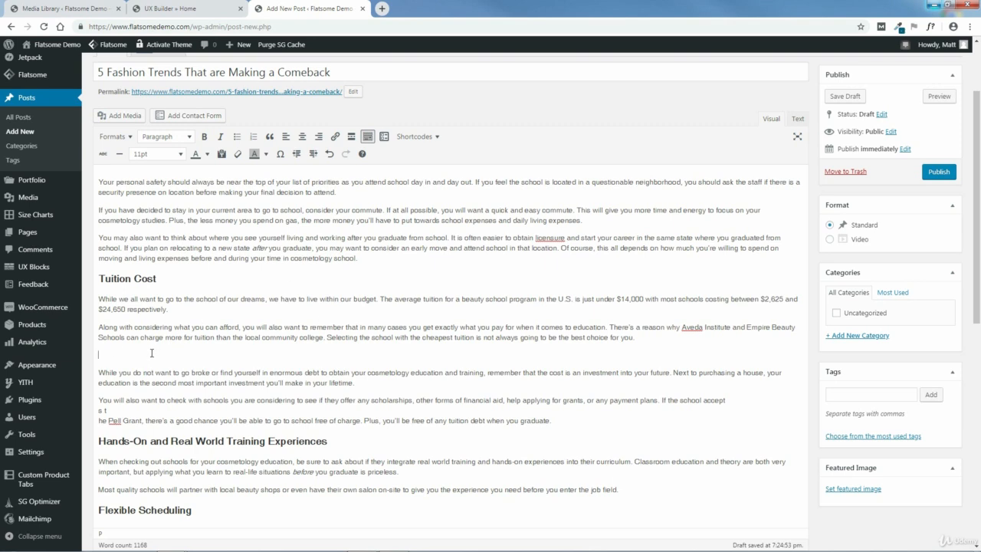
pyautogui.press('BackSpace')
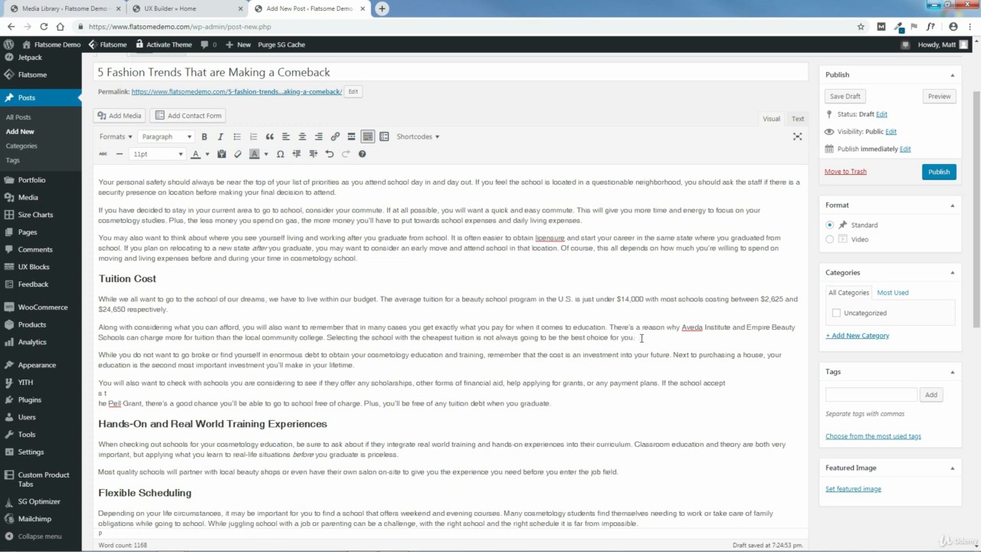
pyautogui.press('Return')
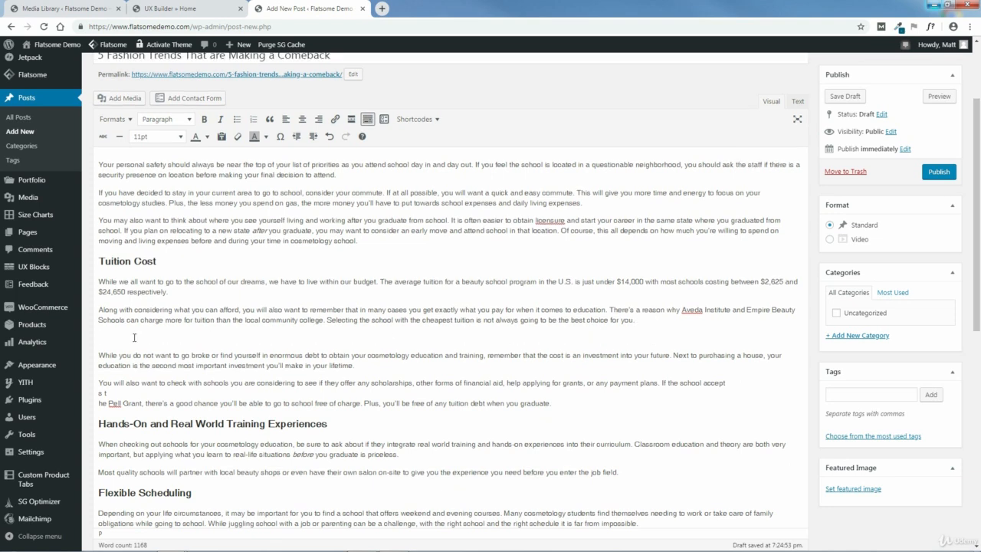
pyautogui.click(118, 100)
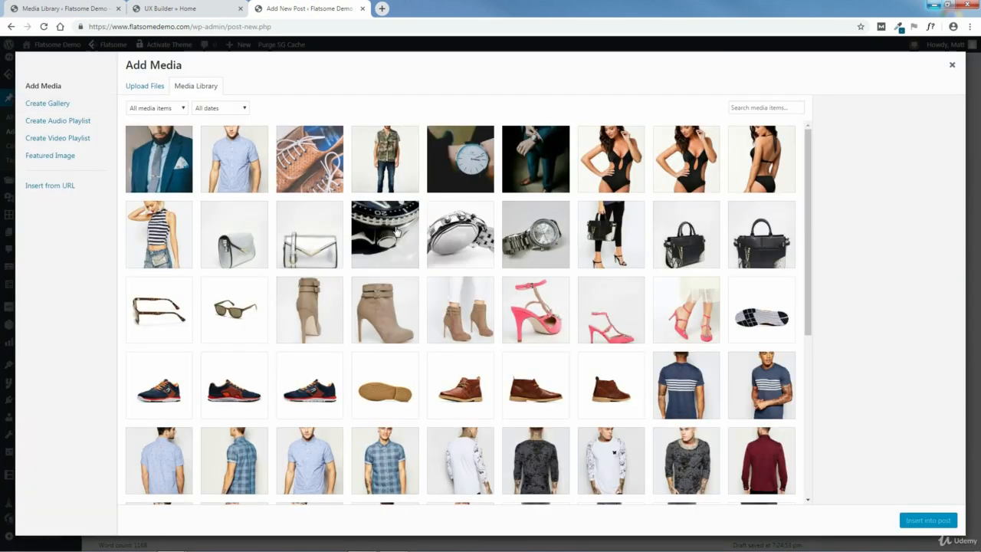
pyautogui.click(460, 238)
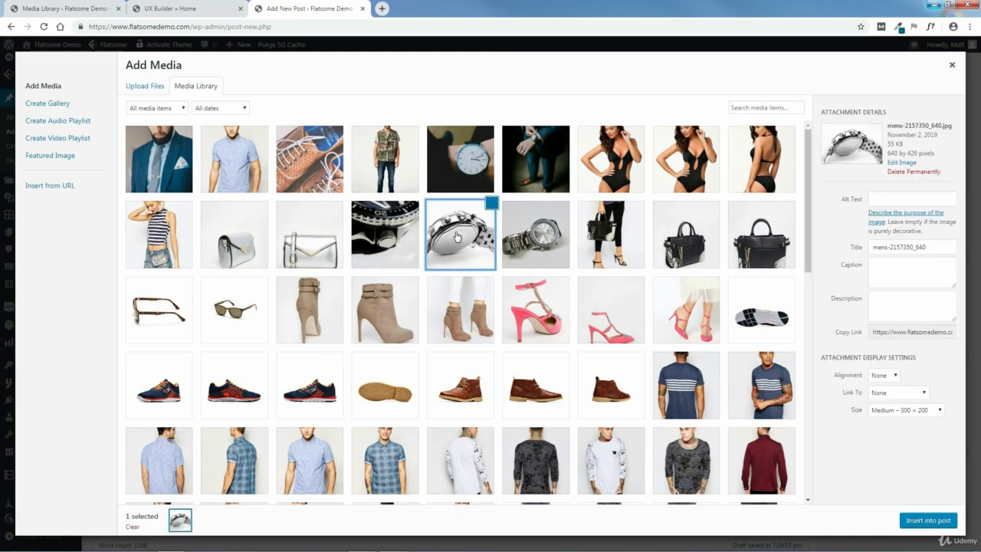
pyautogui.click(914, 524)
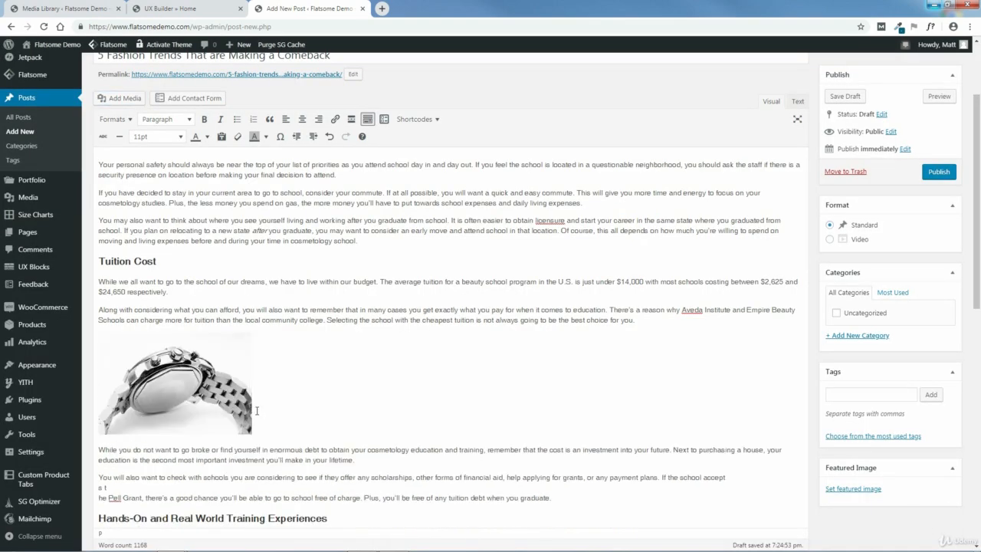
# - Try center, right and left alignment on the watch image, and return it to no alignment
pyautogui.click(181, 368)
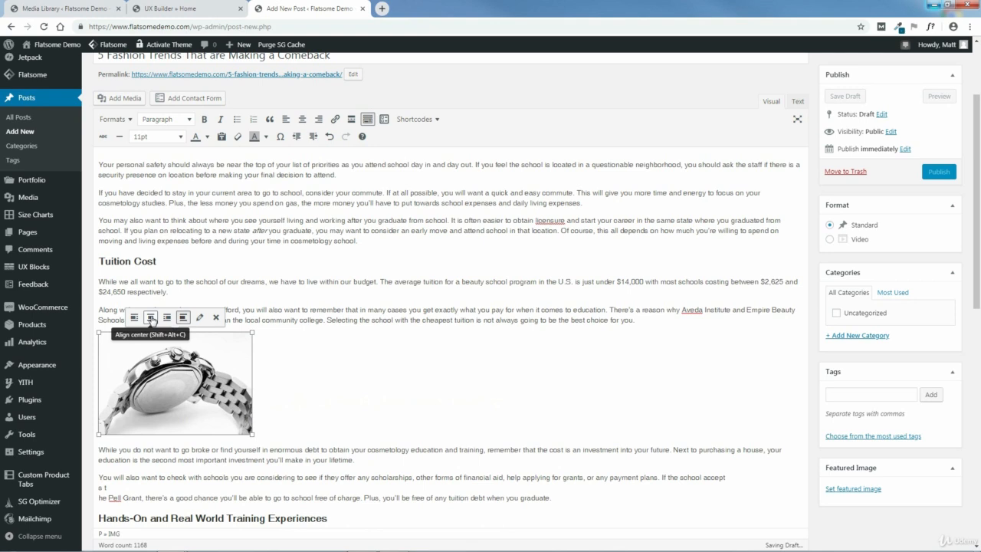
pyautogui.click(151, 317)
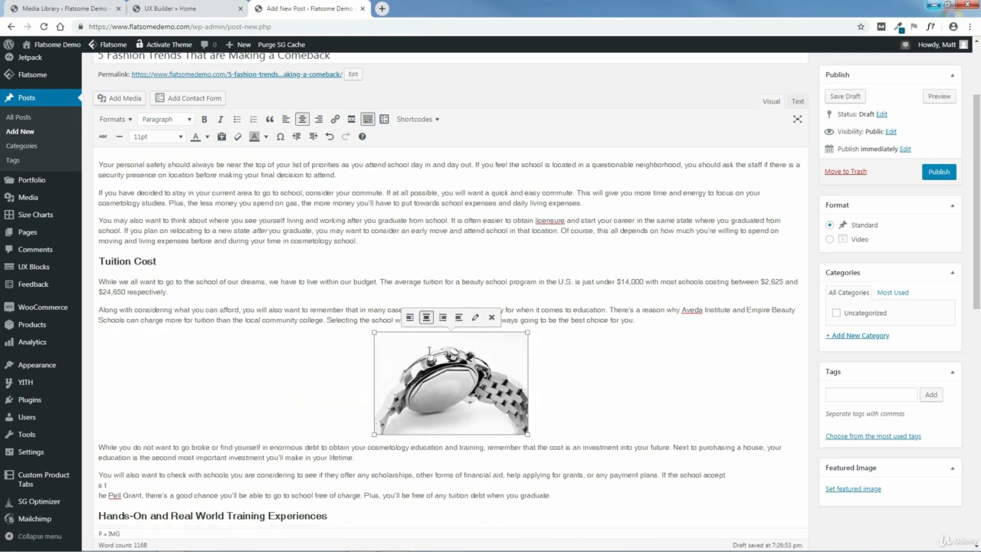
pyautogui.click(442, 317)
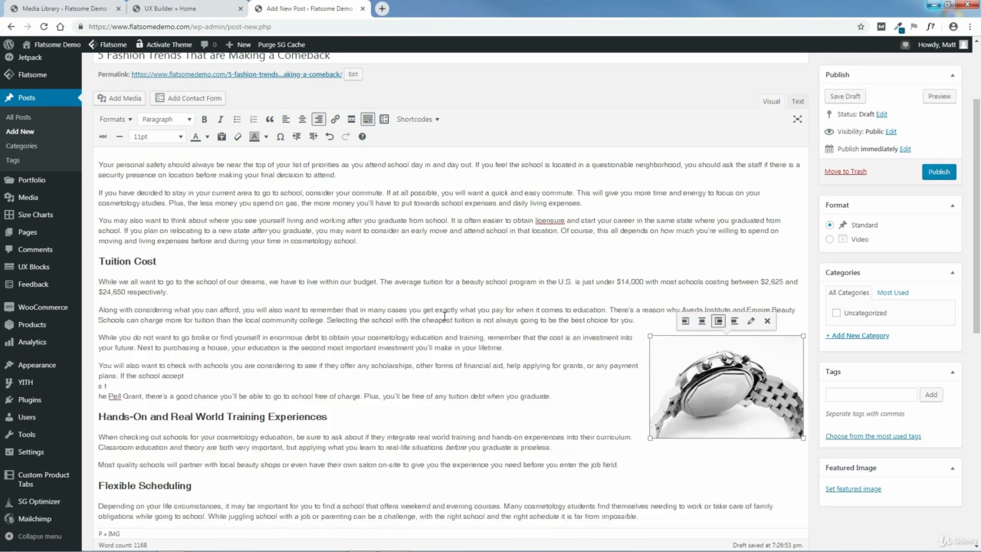
pyautogui.click(685, 320)
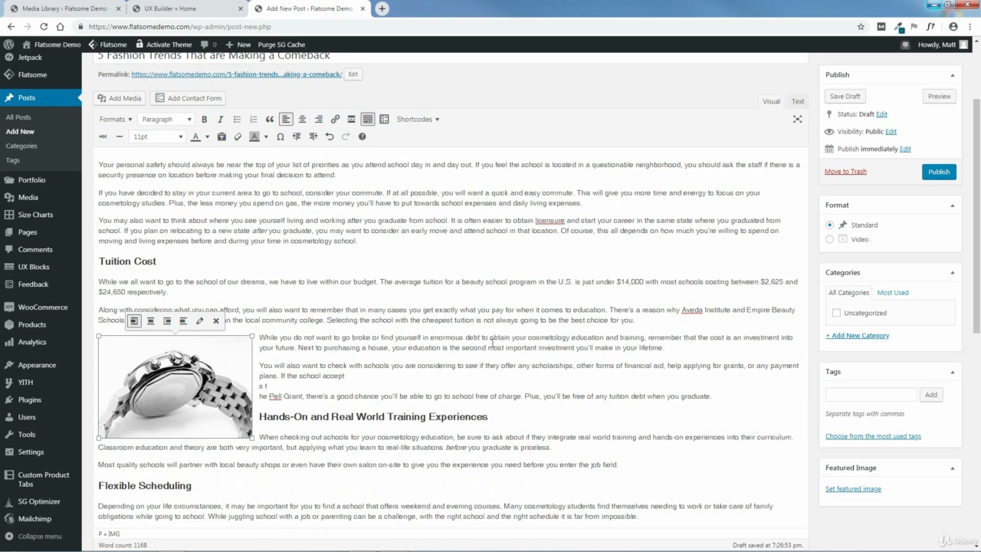
pyautogui.click(183, 321)
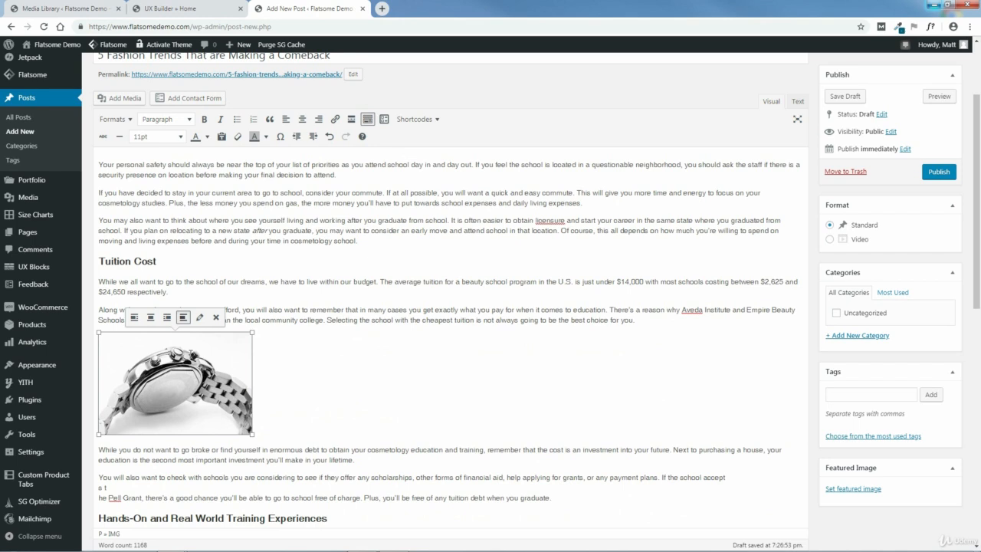
# - Open the watch image's details and enter the alternative text "Watch" and the caption "Silver watch!"
pyautogui.click(200, 319)
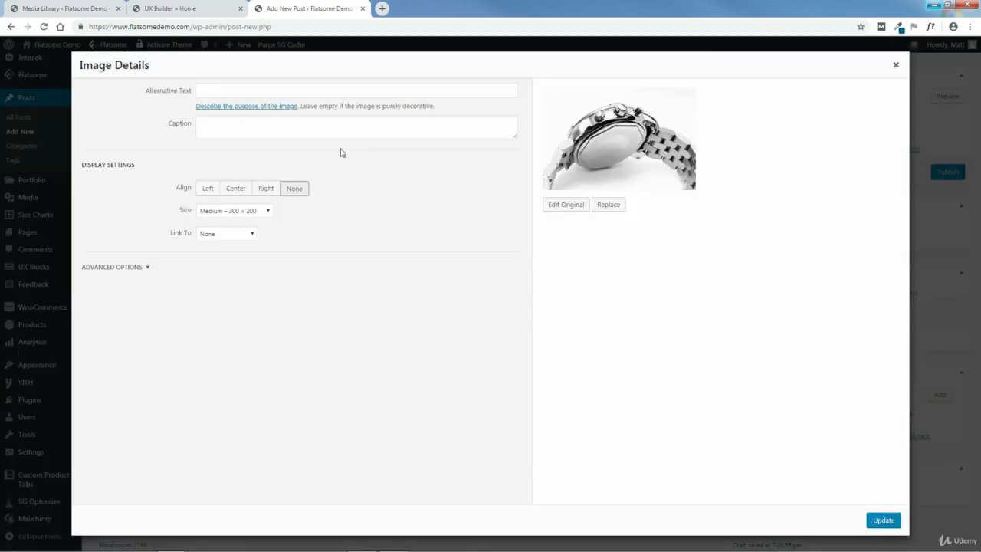
pyautogui.click(247, 91)
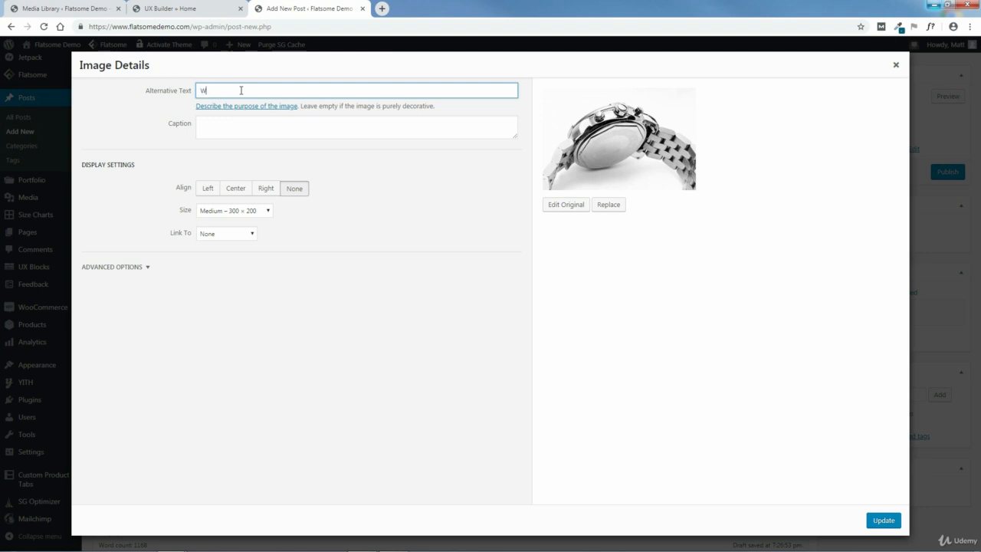
pyautogui.click(257, 127)
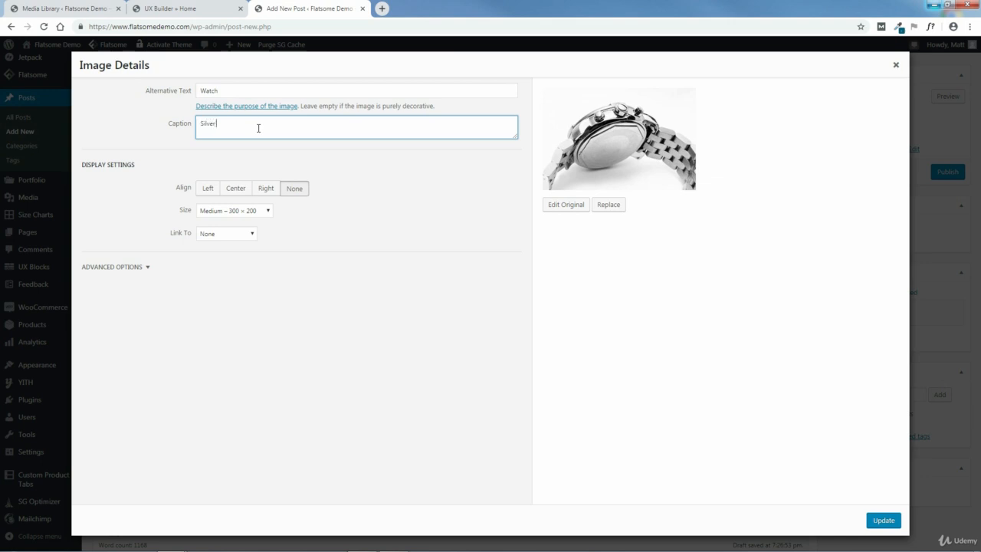
pyautogui.write('Silver watch!')
# - Try the Thumbnail, Medium and Full Size options for the watch image, and set its size to Custom Size
pyautogui.click(221, 215)
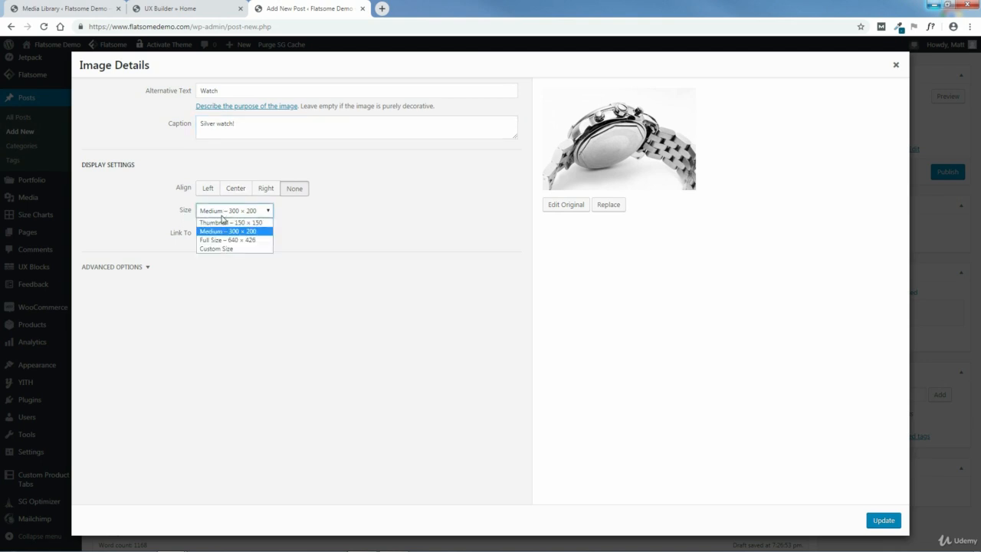
pyautogui.click(222, 222)
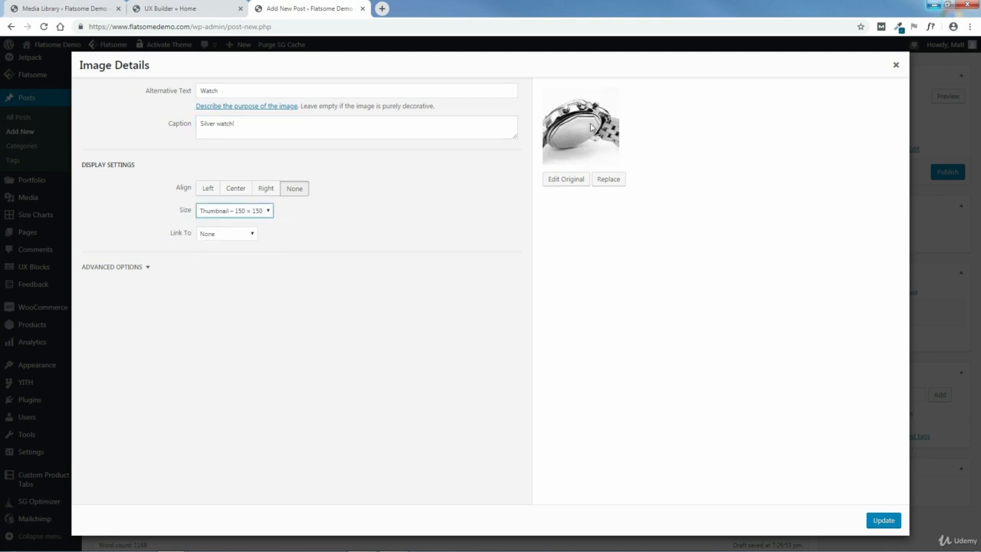
pyautogui.click(260, 211)
pyautogui.click(238, 231)
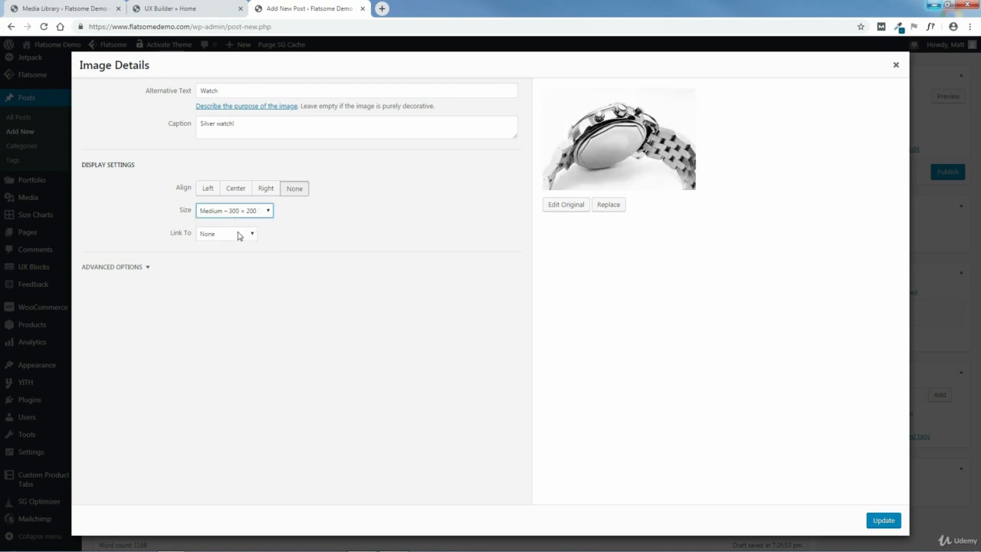
pyautogui.click(260, 215)
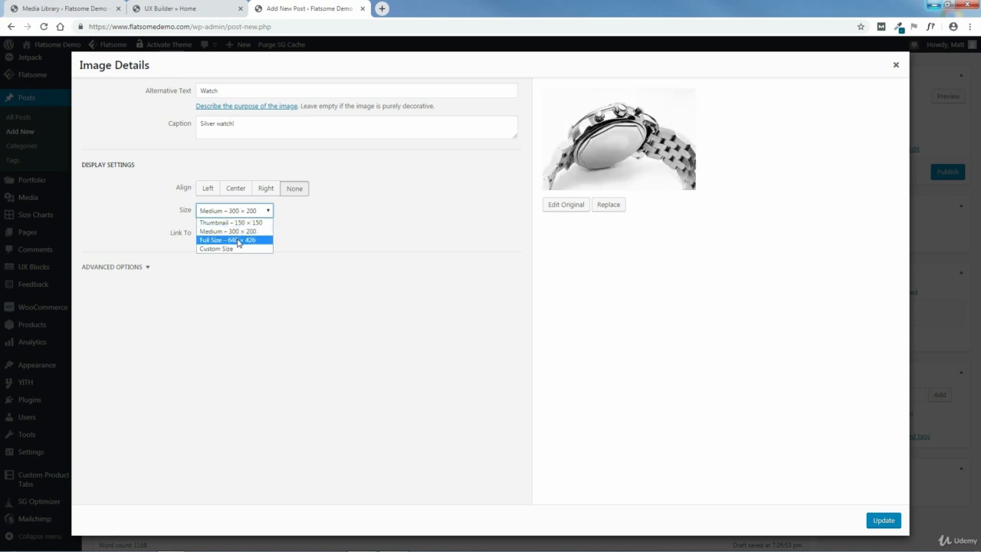
pyautogui.click(238, 241)
pyautogui.click(260, 219)
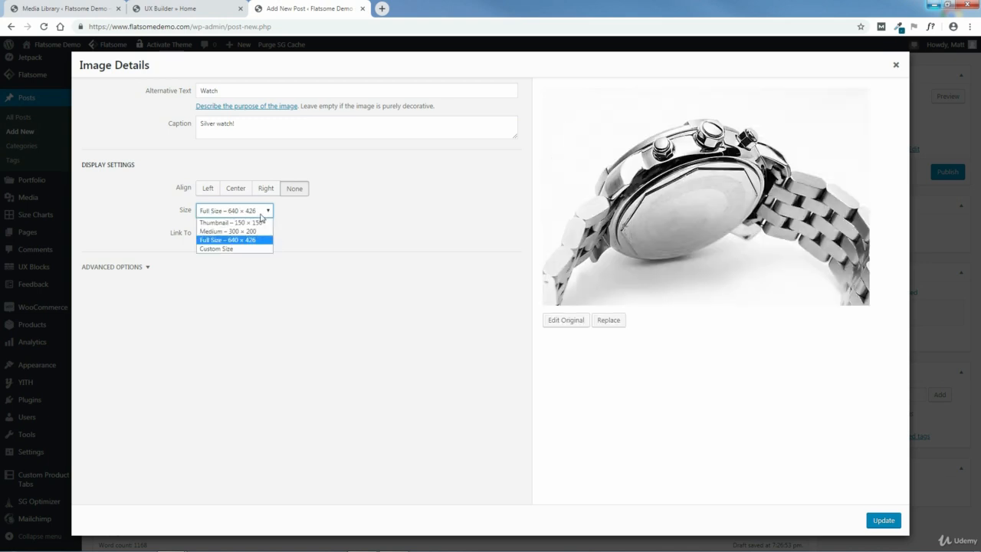
pyautogui.click(225, 248)
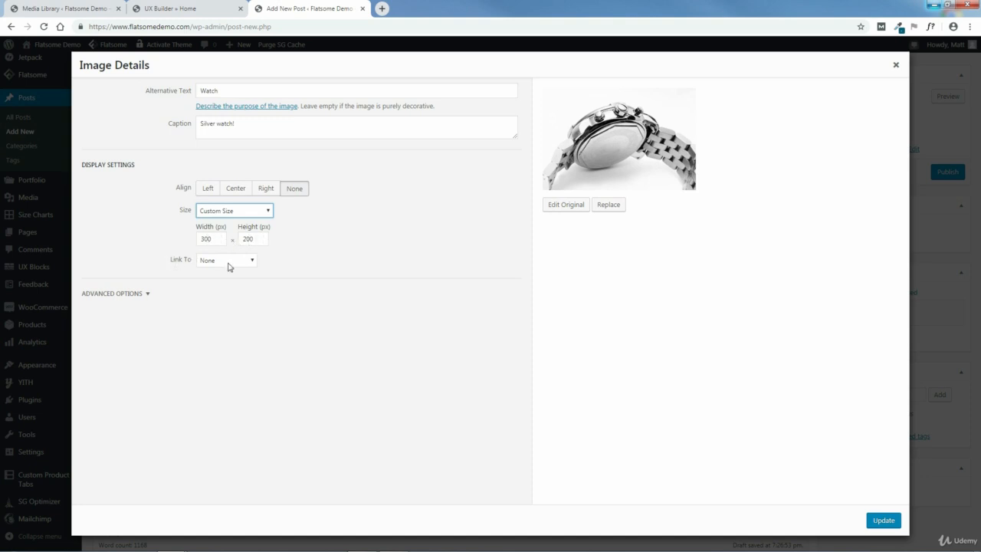
# - Try the Media File, Attachment Page and Custom URL link targets for the watch image, and return the link to None
pyautogui.click(229, 261)
pyautogui.click(224, 272)
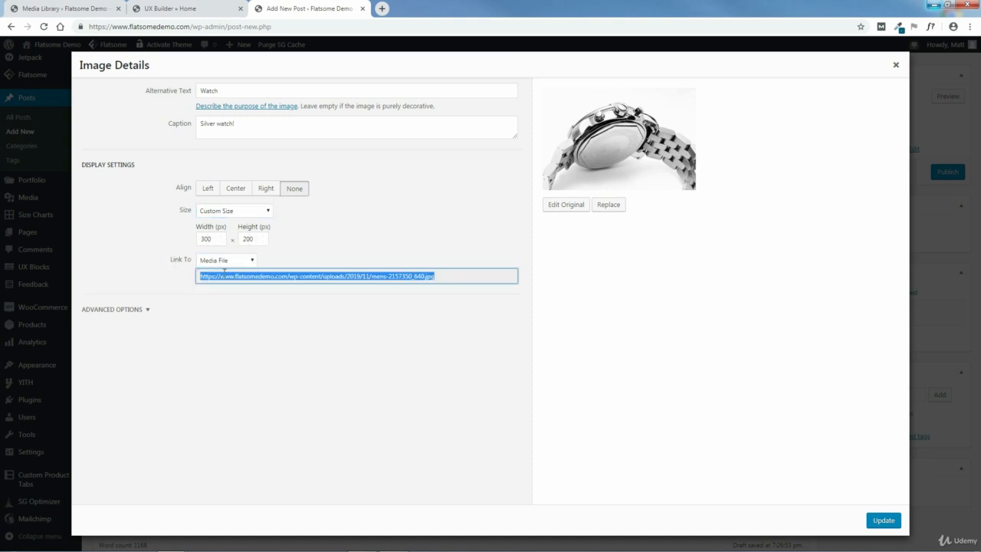
pyautogui.click(242, 265)
pyautogui.click(228, 281)
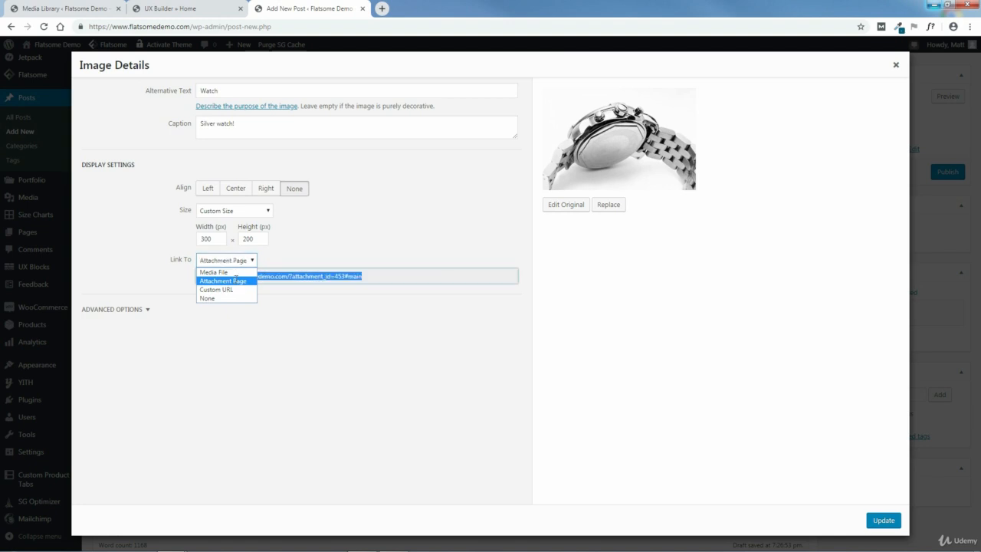
pyautogui.click(244, 265)
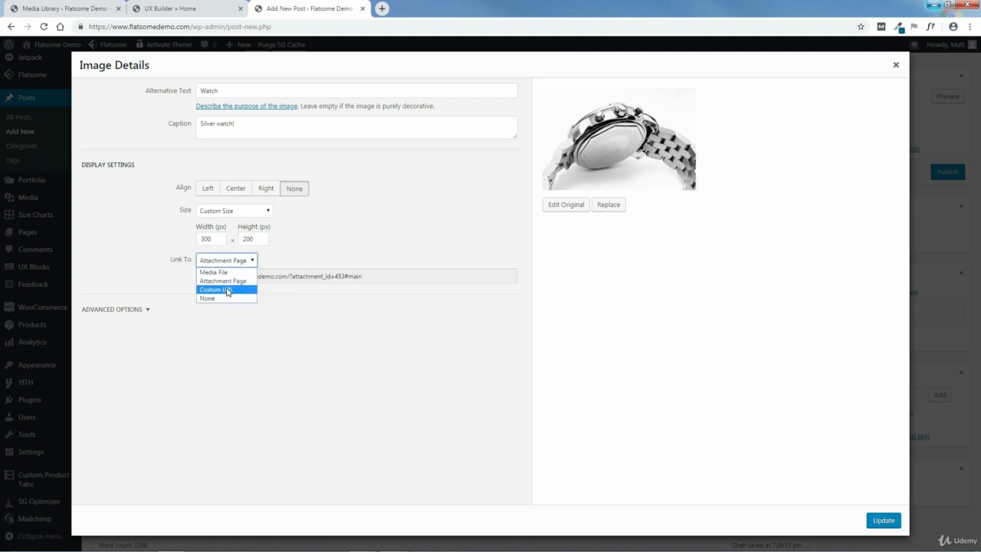
pyautogui.click(226, 291)
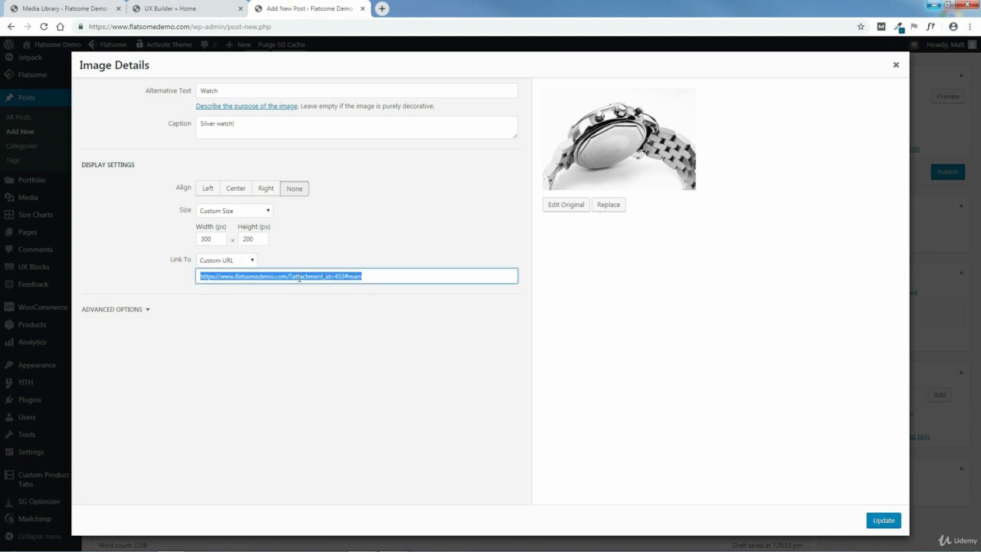
pyautogui.click(231, 265)
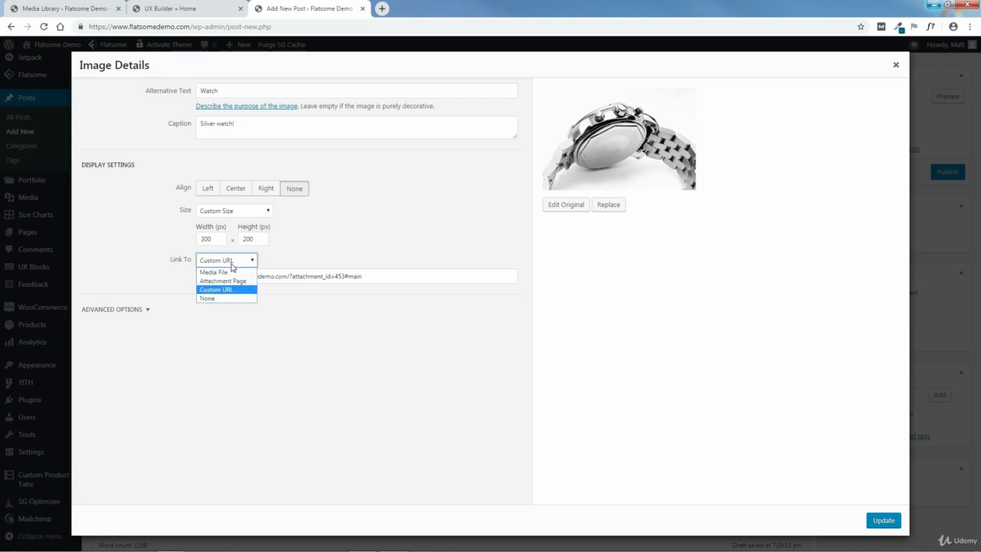
pyautogui.click(225, 298)
# - Expand the watch image's advanced options and apply the image details to the post
pyautogui.click(121, 295)
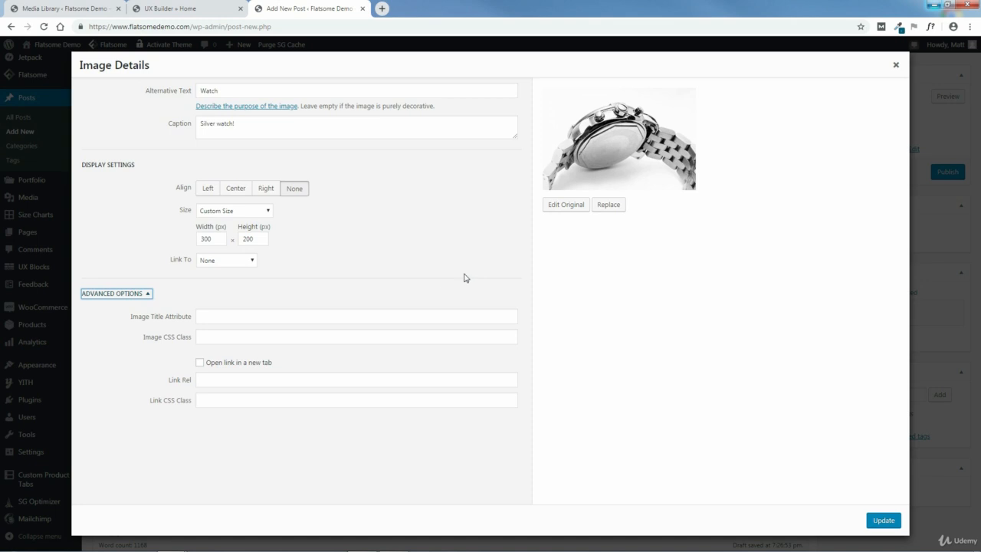
pyautogui.click(883, 521)
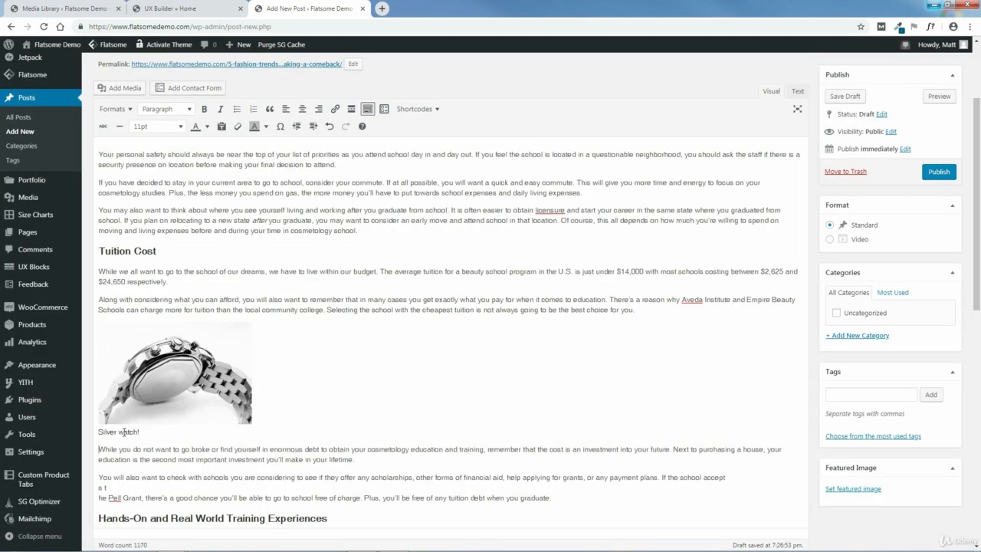
pyautogui.moveTo(142, 434); pyautogui.dragTo(99, 432)
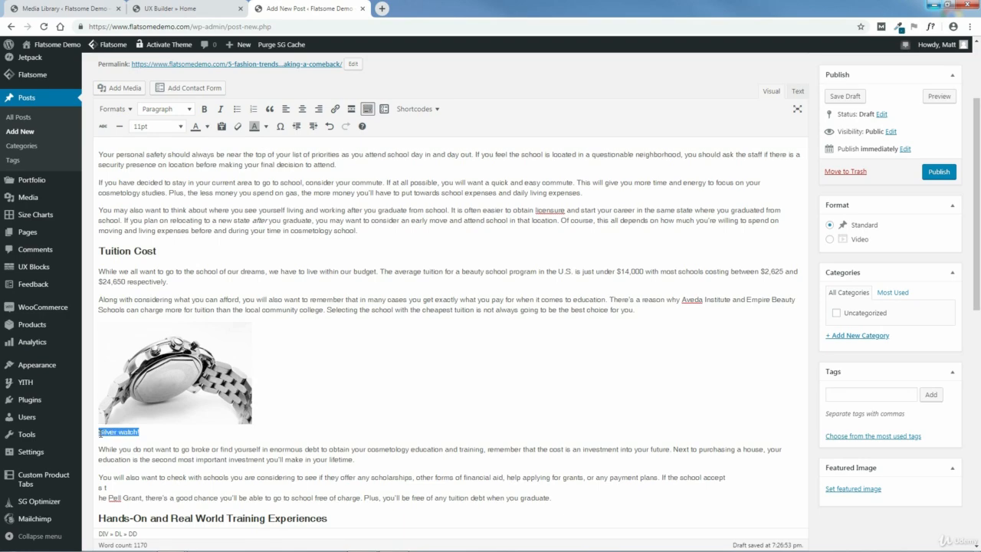
pyautogui.click(161, 432)
# - Check the category on the Chic Express reference post in Firefox and add a new category named "Fashion" to the draft
pyautogui.moveTo(979, 257)
pyautogui.mouseDown()
pyautogui.moveTo(978, 380)
pyautogui.moveTo(978, 264)
pyautogui.mouseUp()
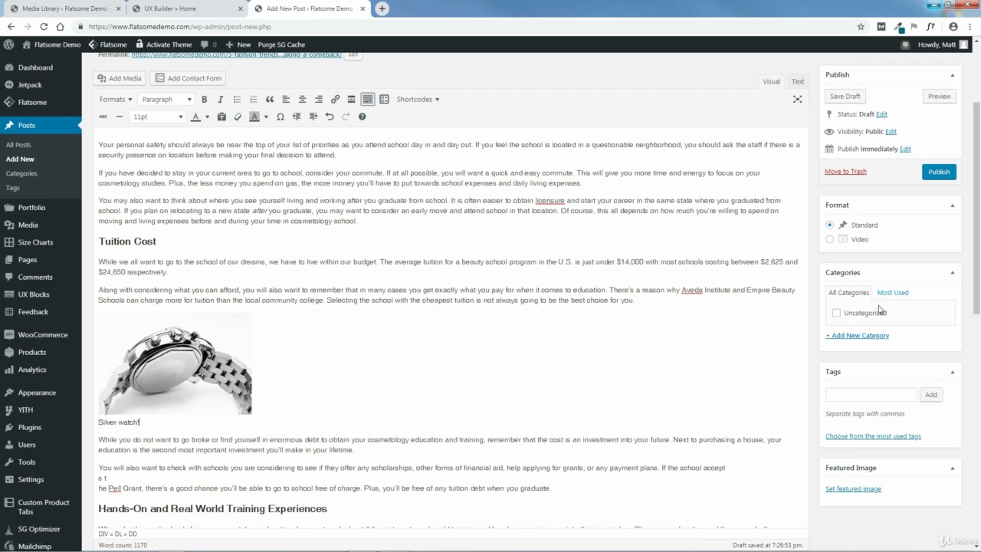
pyautogui.click(849, 336)
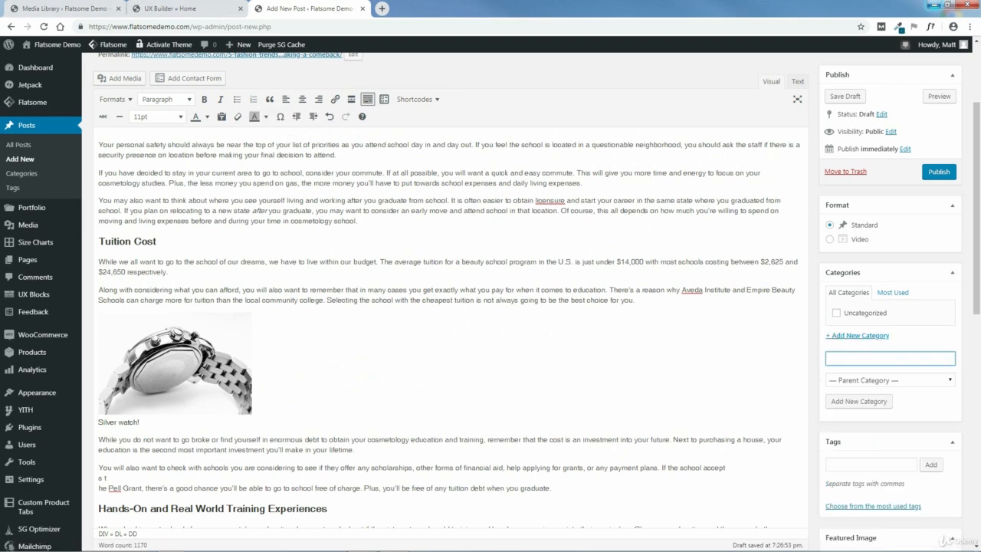
pyautogui.moveTo(411, 539)
pyautogui.click(361, 542)
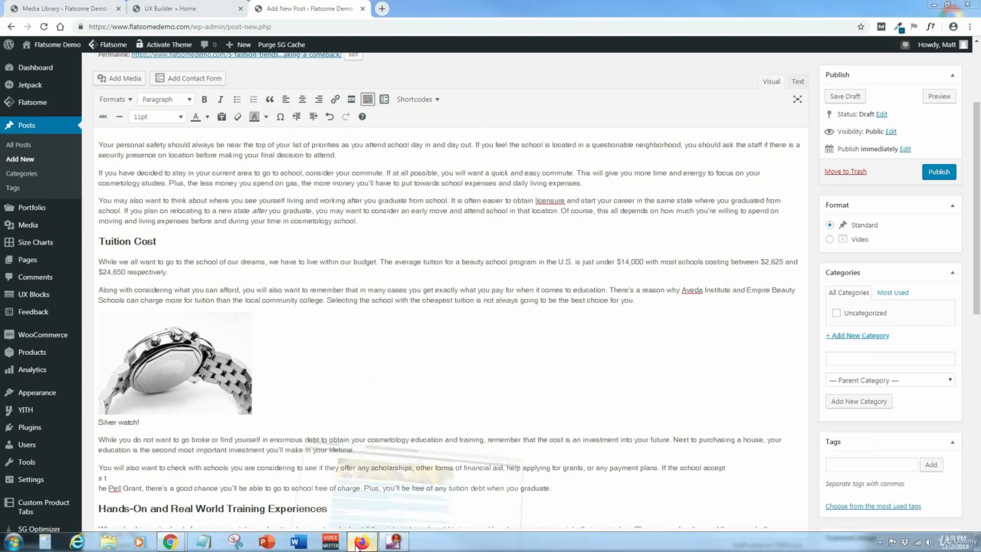
pyautogui.press('F5')
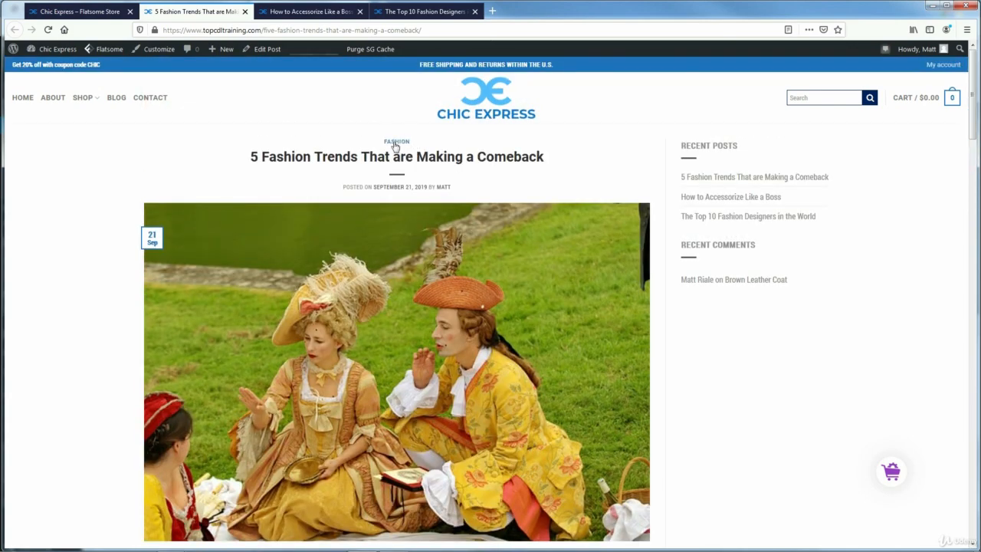
pyautogui.click(932, 6)
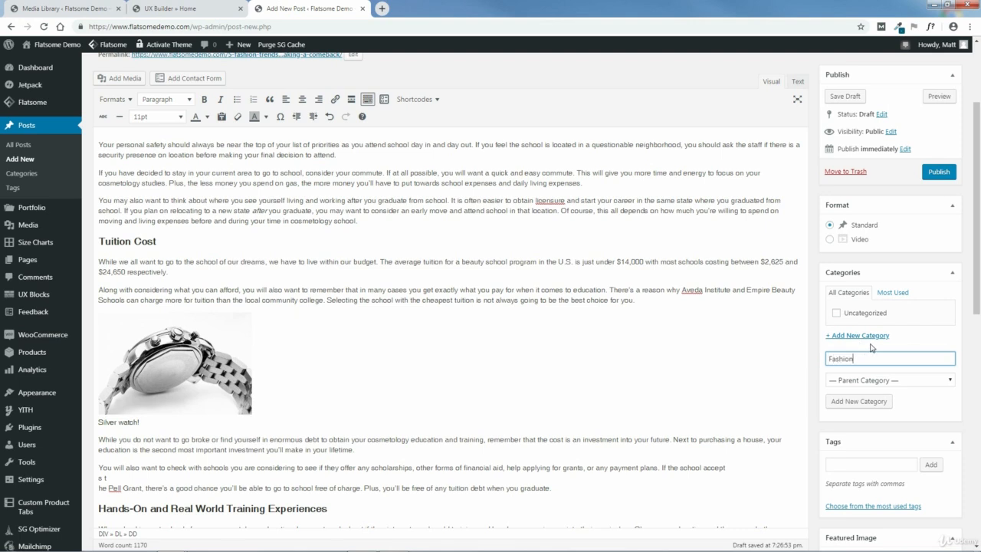
pyautogui.click(864, 403)
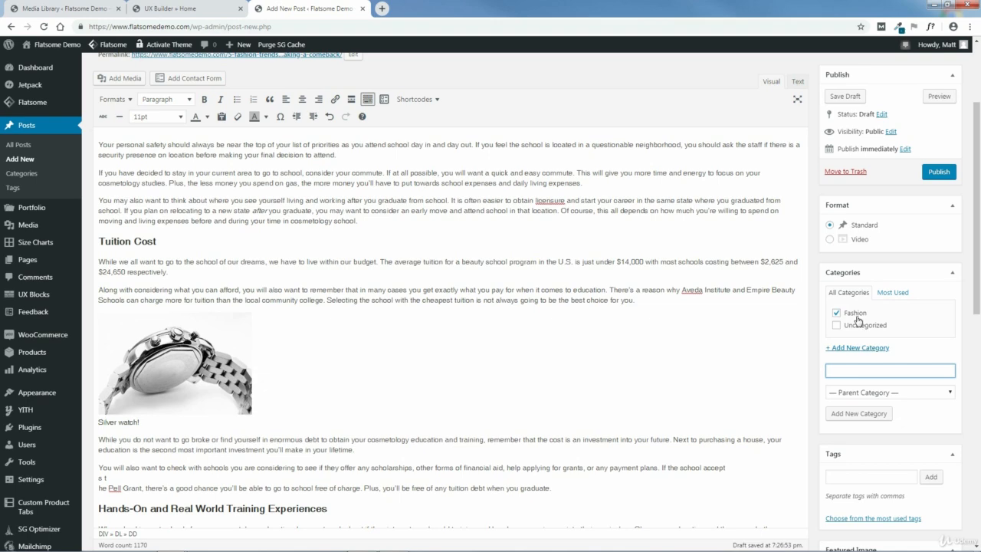
# - Open the featured image selection and check the main picture of the Chic Express reference post in Firefox
pyautogui.scroll(-3, 979, 263)
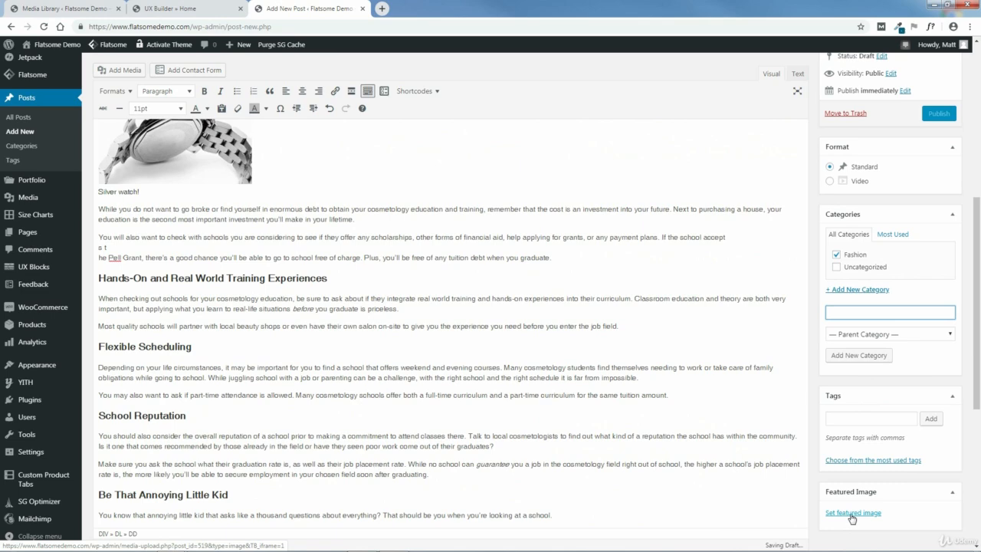
pyautogui.click(851, 513)
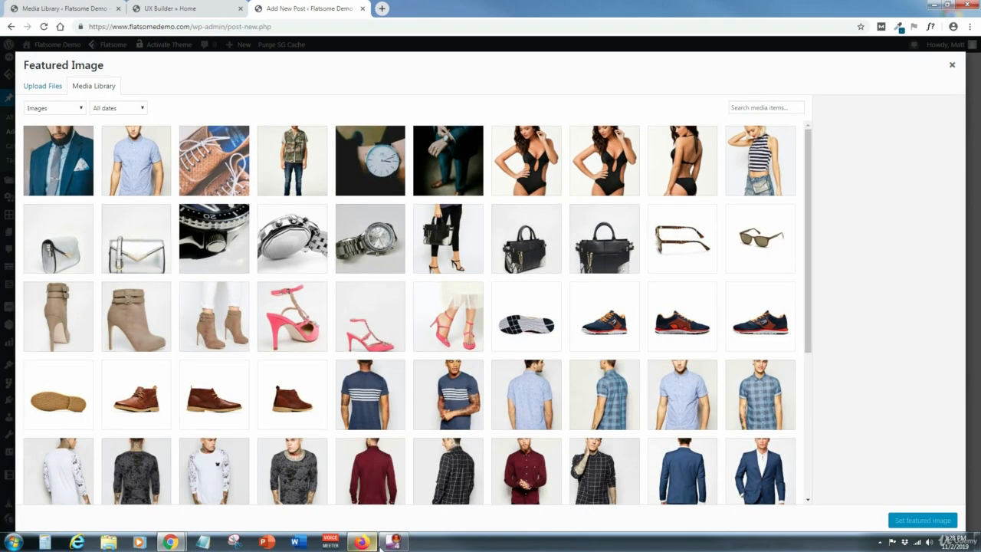
pyautogui.click(363, 542)
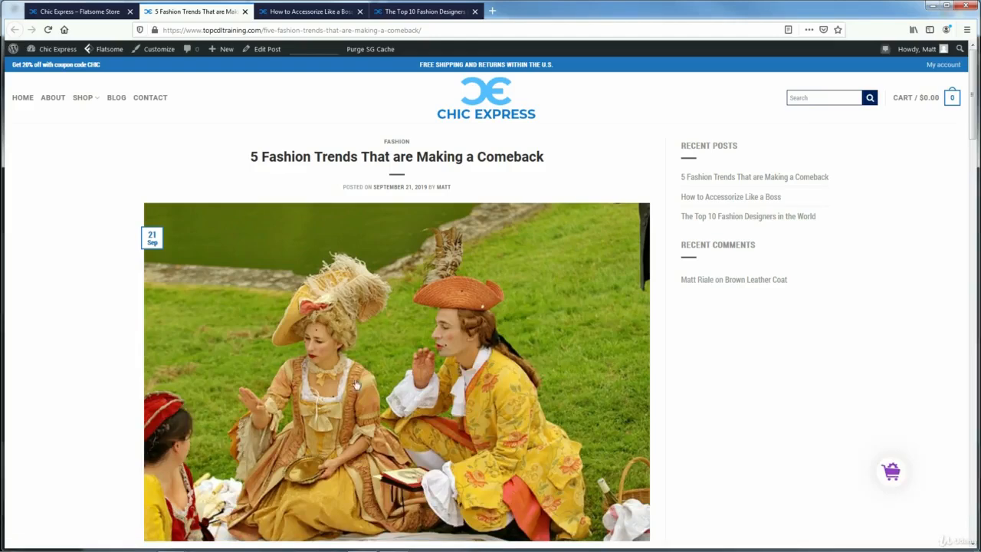
pyautogui.moveTo(972, 103); pyautogui.dragTo(972, 135)
pyautogui.scroll(3, 762, 307)
pyautogui.click(733, 319)
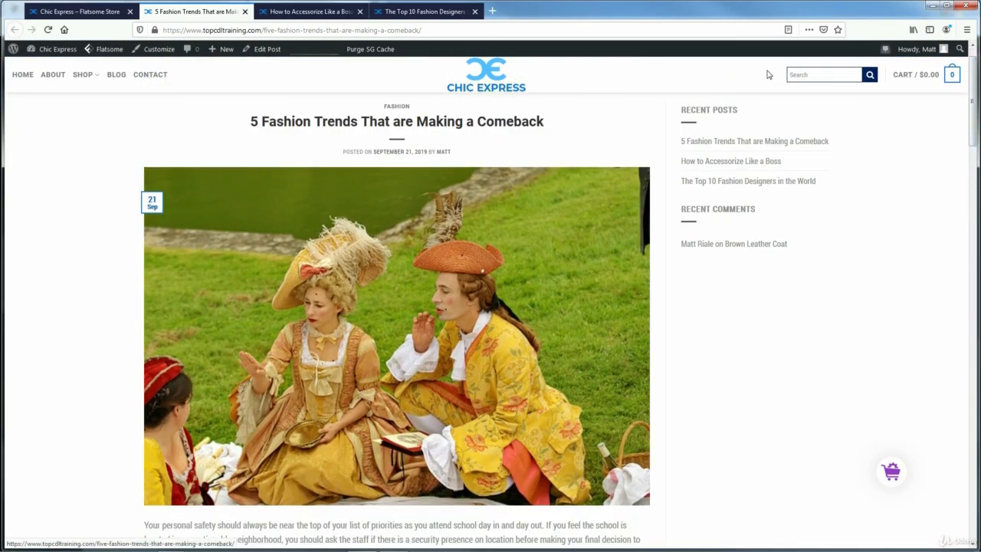
pyautogui.click(932, 7)
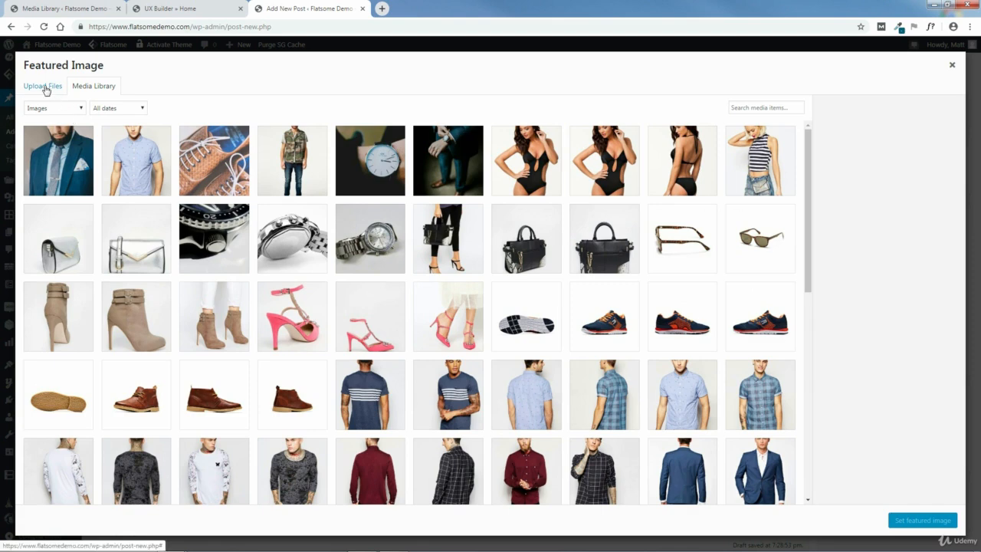
# - Upload couple-2117729_640.jpg from the FEATURED IMAGE folder of BLOG POST 1 and set it as the post's featured image
pyautogui.click(44, 88)
pyautogui.click(492, 273)
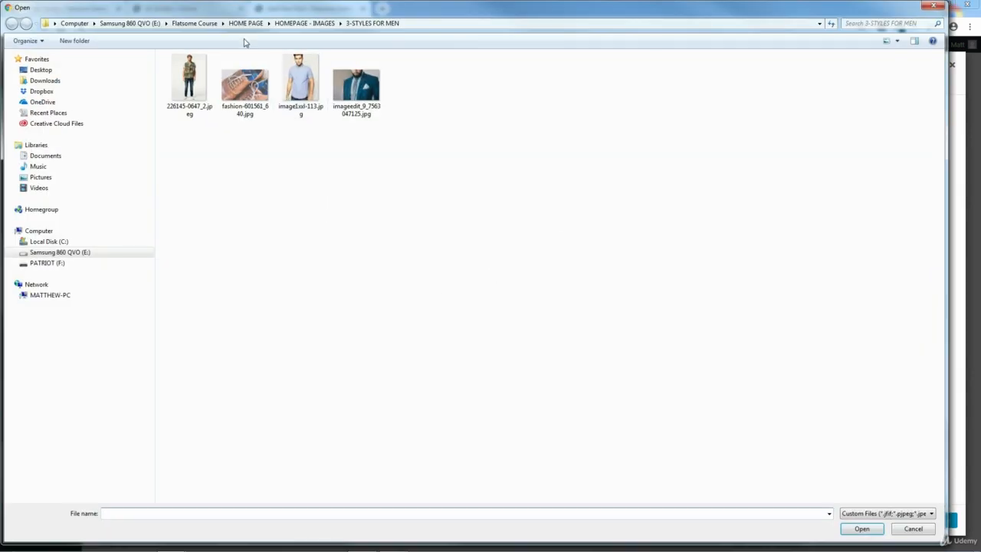
pyautogui.click(201, 24)
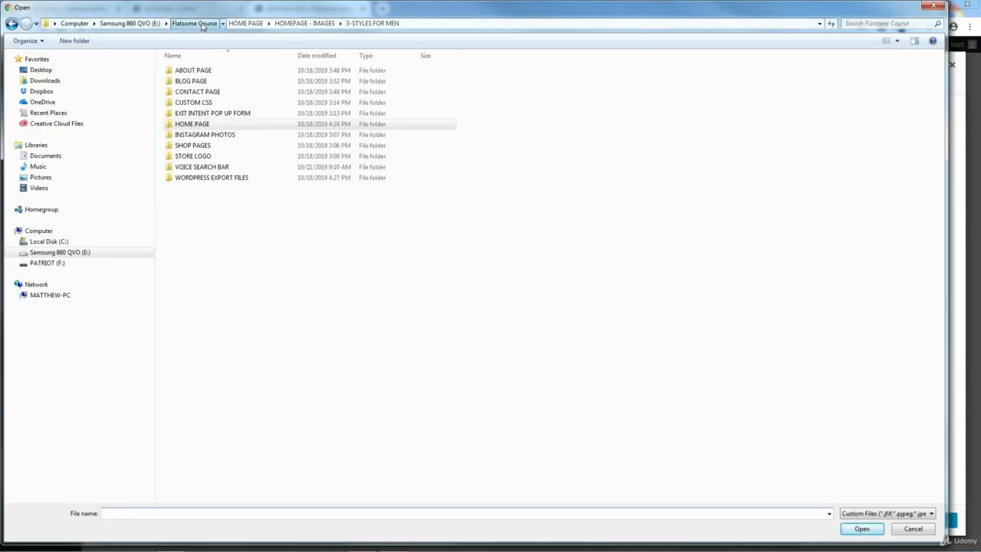
pyautogui.doubleClick(189, 82)
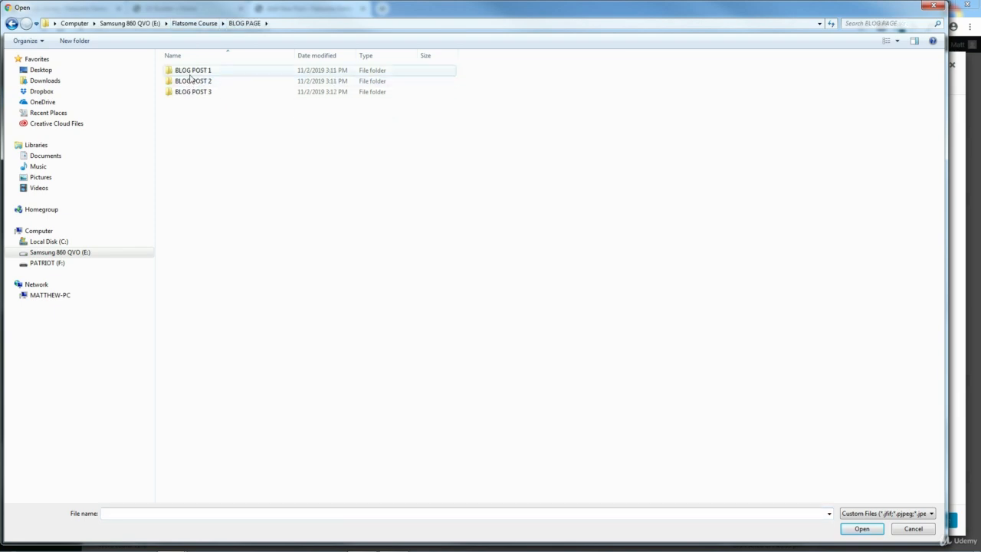
pyautogui.doubleClick(192, 71)
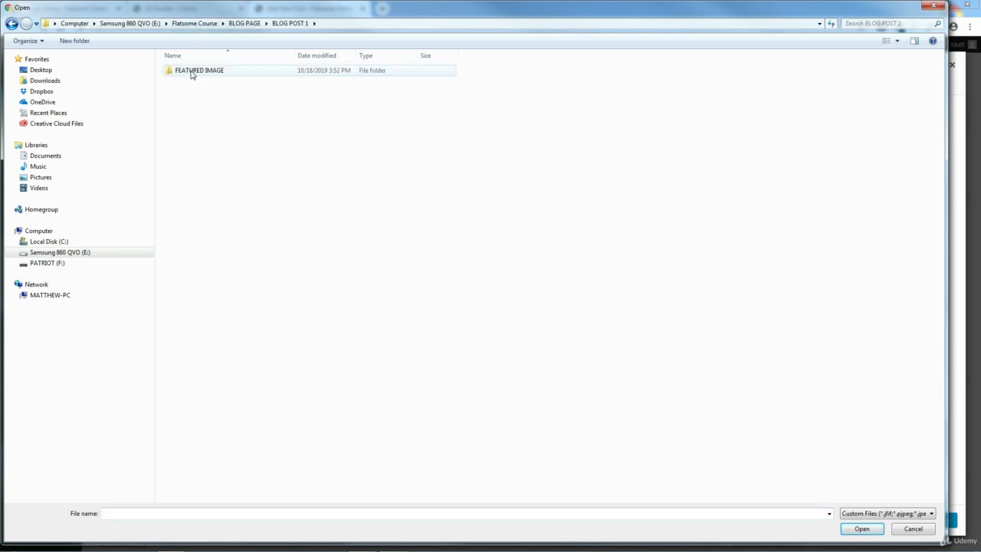
pyautogui.doubleClick(192, 71)
pyautogui.click(190, 79)
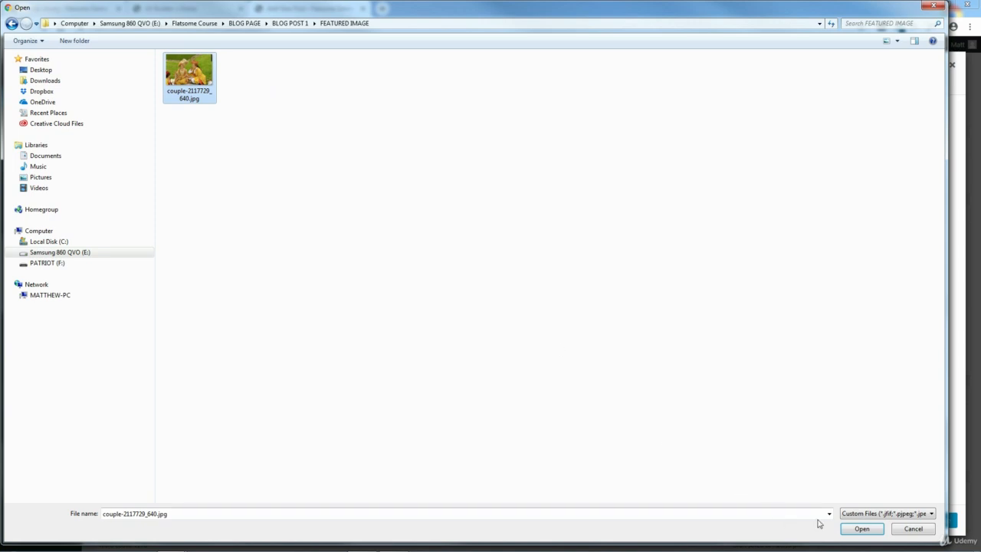
pyautogui.click(864, 528)
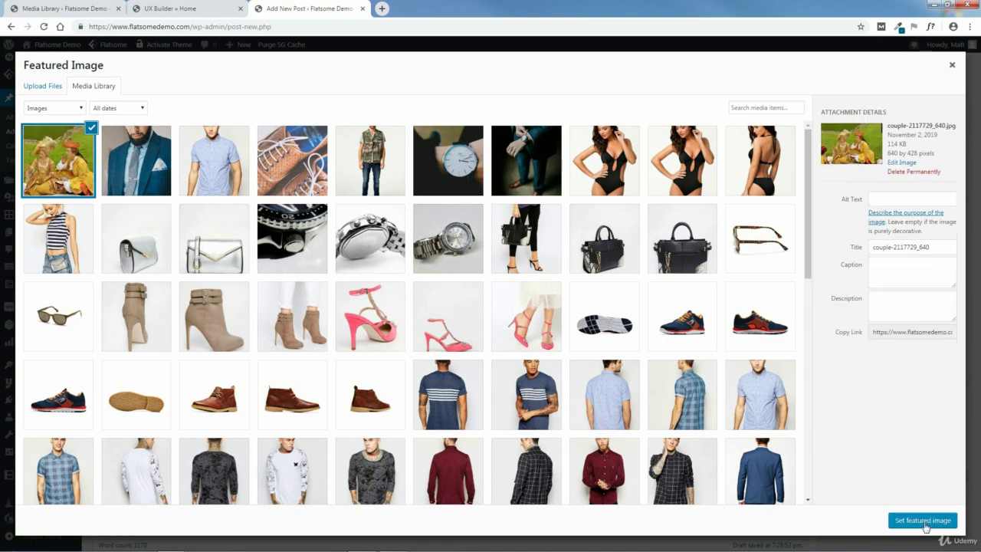
pyautogui.click(924, 521)
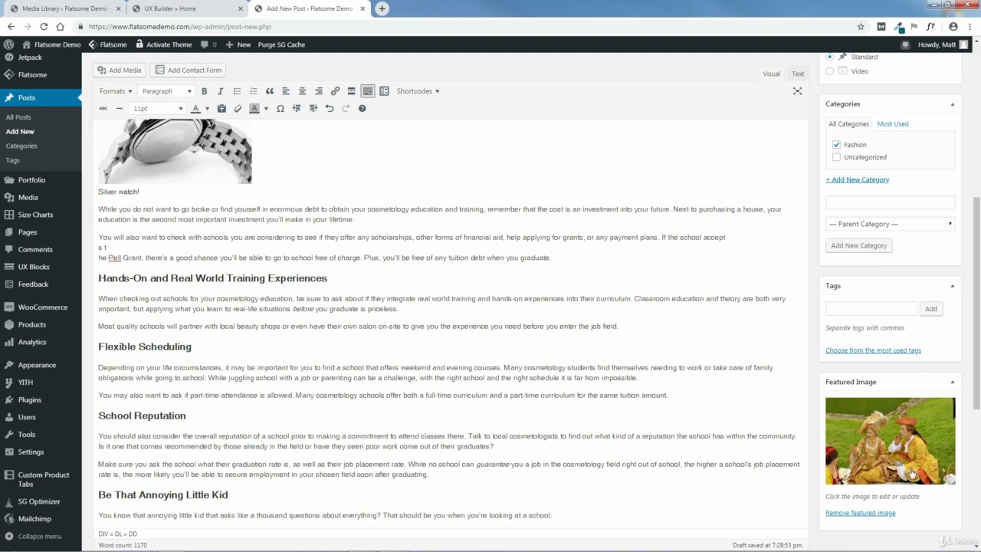
# - Open the post editor's screen options and show the Discussion box
pyautogui.moveTo(978, 373); pyautogui.dragTo(978, 205)
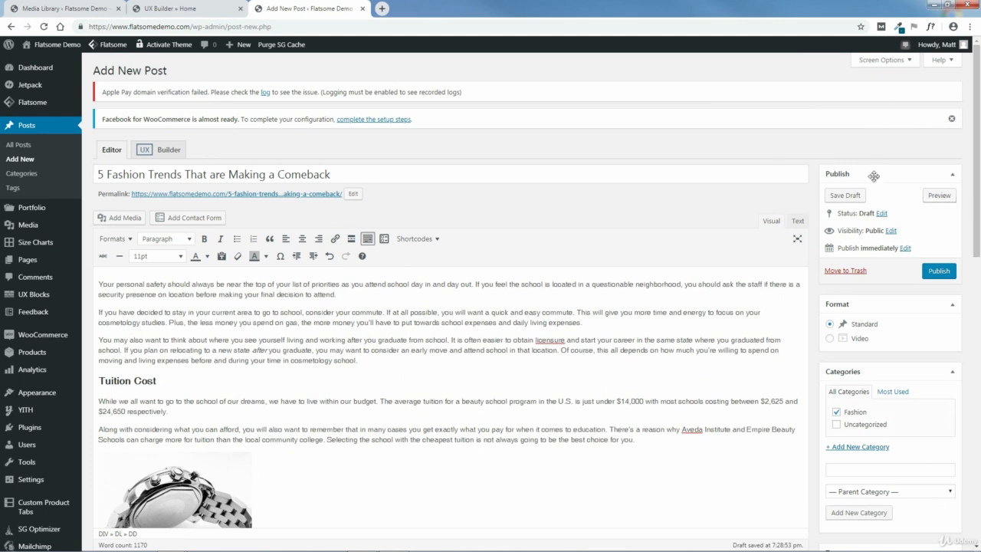
pyautogui.click(884, 61)
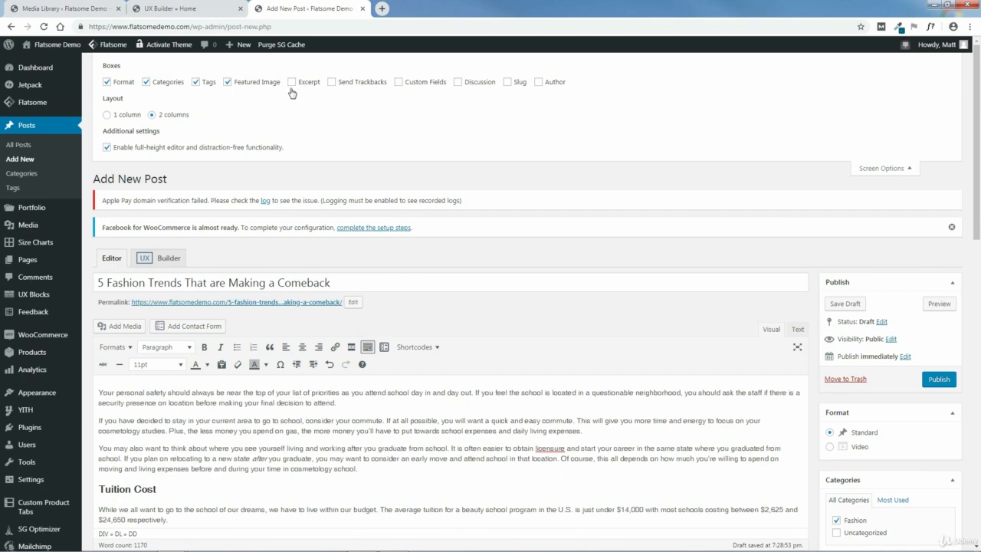
pyautogui.moveTo(975, 165); pyautogui.dragTo(974, 491)
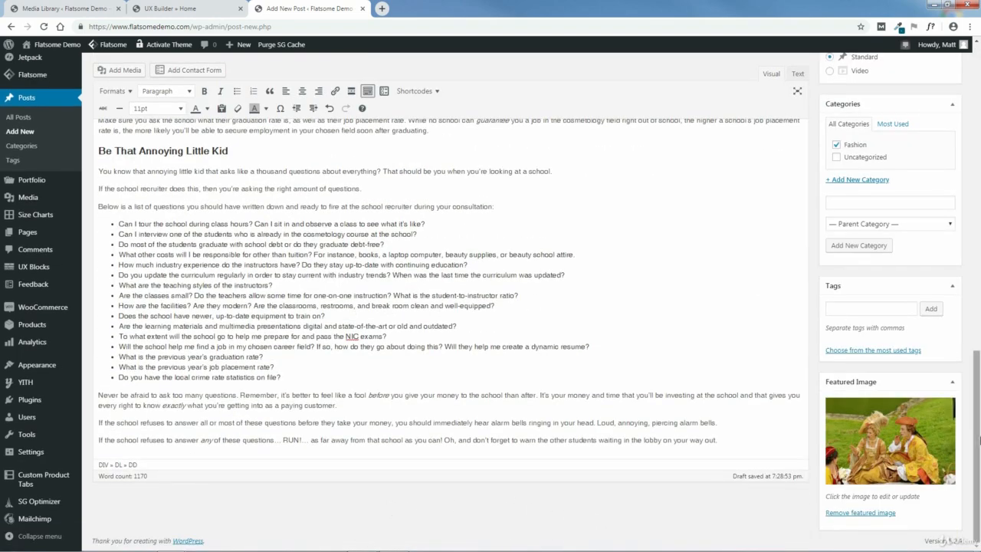
pyautogui.moveTo(977, 438); pyautogui.dragTo(976, 123)
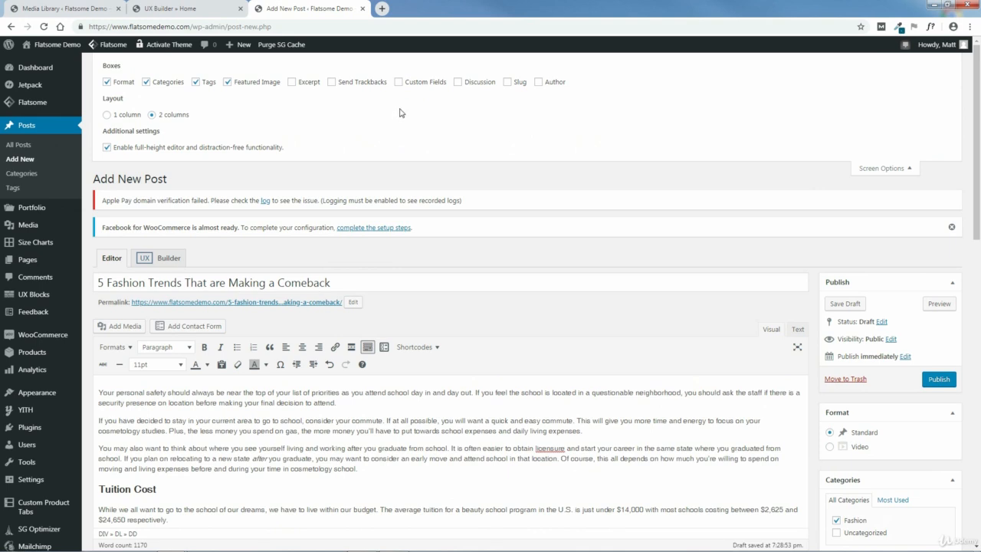
pyautogui.click(458, 82)
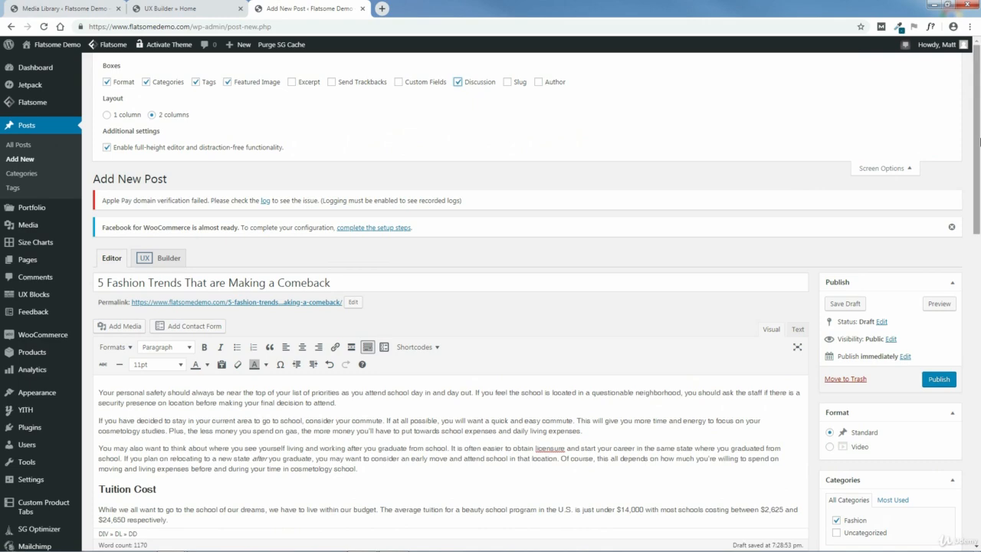
# - Allow comments on the post and disallow trackbacks and pingbacks
pyautogui.moveTo(979, 141); pyautogui.dragTo(980, 448)
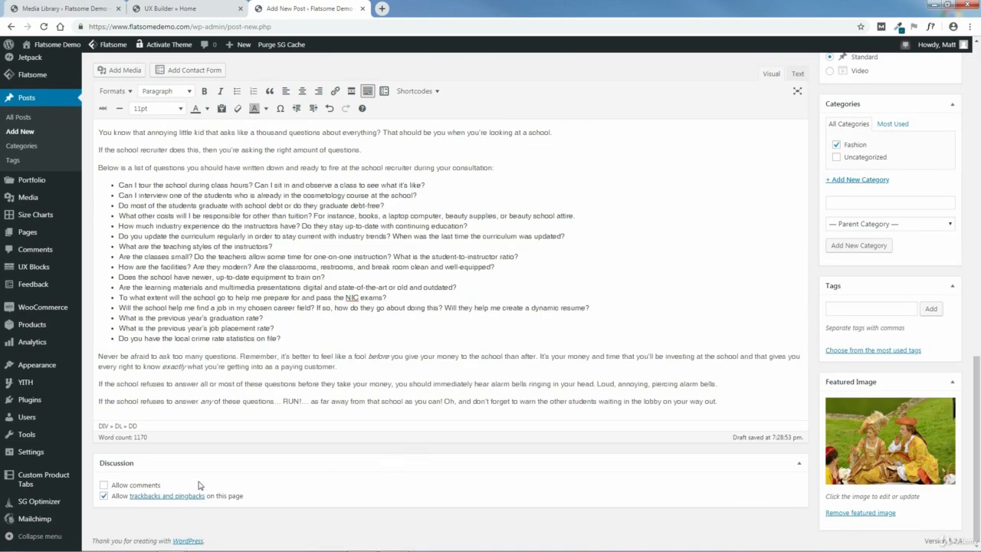
pyautogui.click(130, 487)
pyautogui.click(103, 496)
# - Show the Author, Slug, Custom Fields, Send Trackbacks and Excerpt boxes as well, and close the screen options
pyautogui.scroll(15, 785, 117)
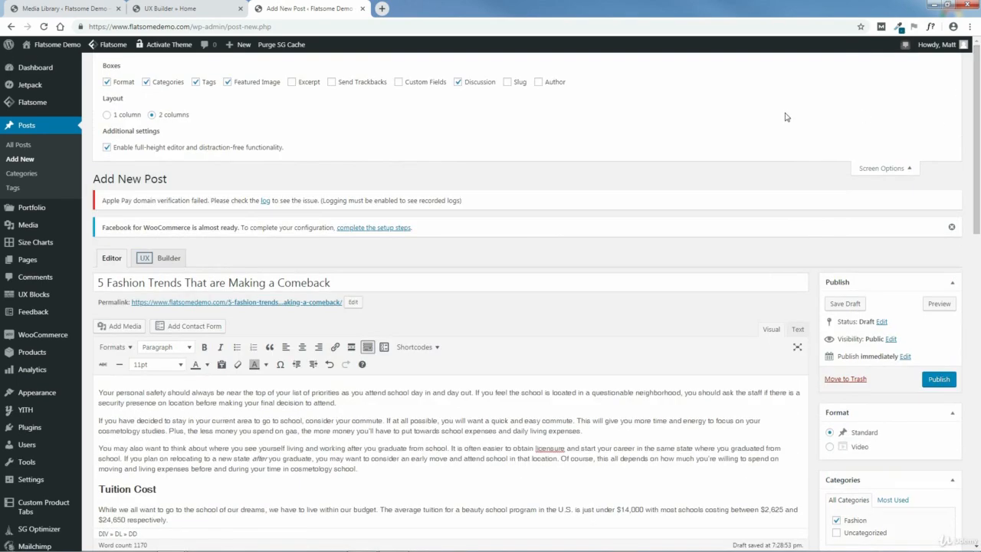
pyautogui.click(539, 83)
pyautogui.click(507, 82)
pyautogui.click(399, 82)
pyautogui.click(331, 82)
pyautogui.click(292, 82)
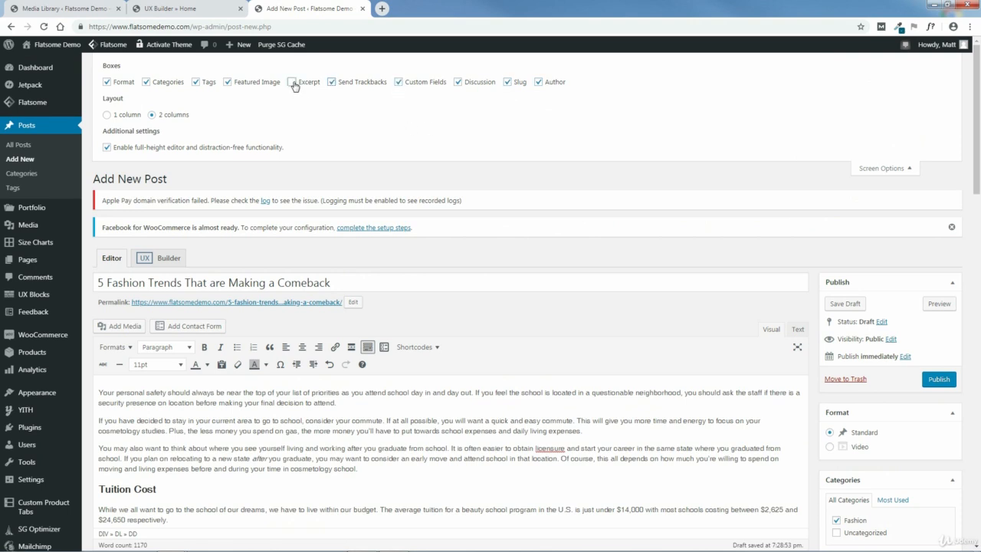
pyautogui.click(882, 170)
pyautogui.moveTo(977, 161); pyautogui.dragTo(979, 432)
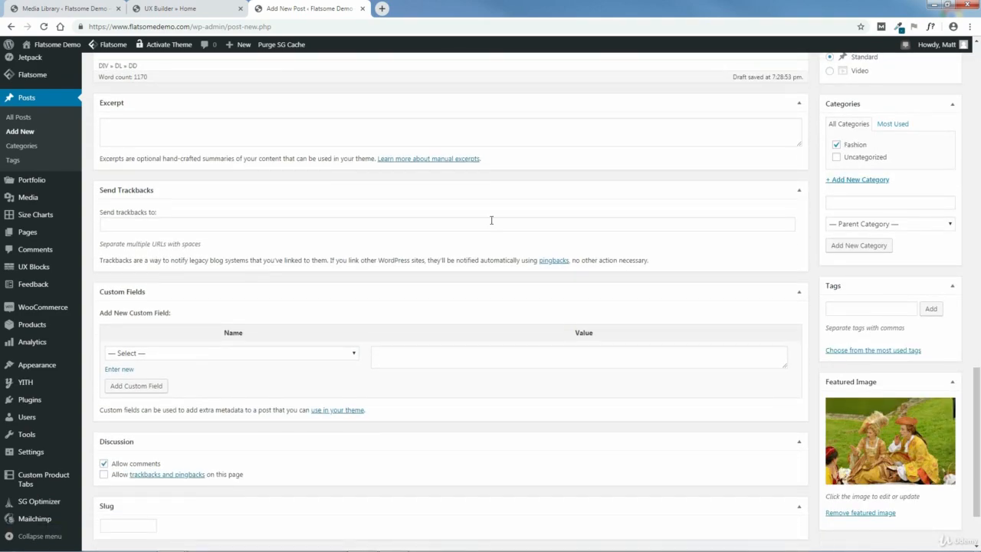
# - Examine the post's Excerpt and Slug boxes and compare them with the slug in the example post's address in Firefox
pyautogui.click(241, 131)
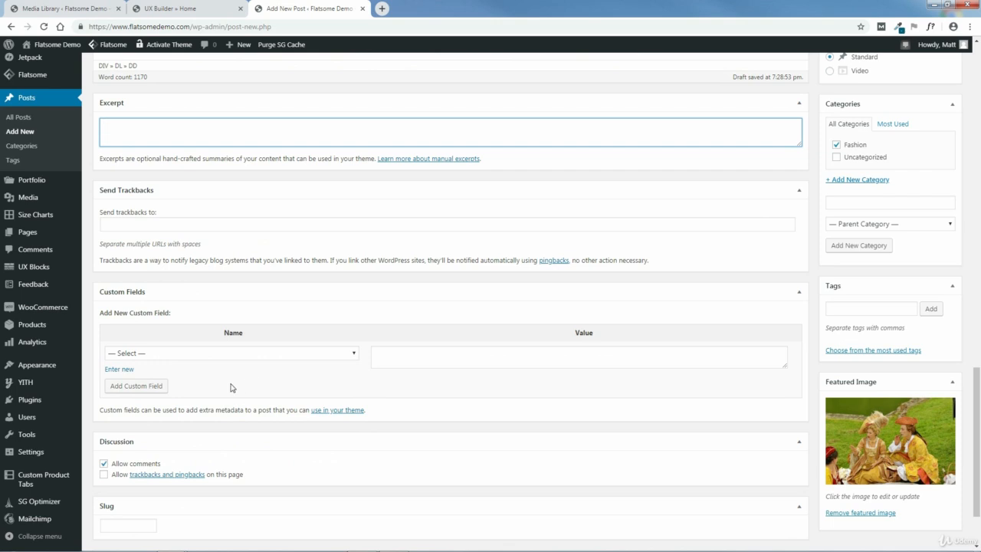
pyautogui.scroll(-2, 253, 429)
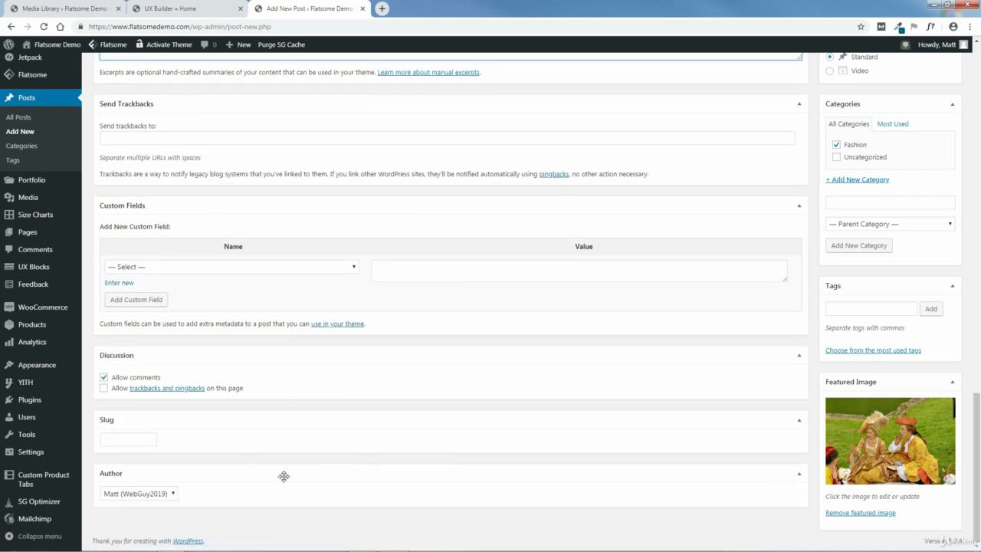
pyautogui.click(145, 440)
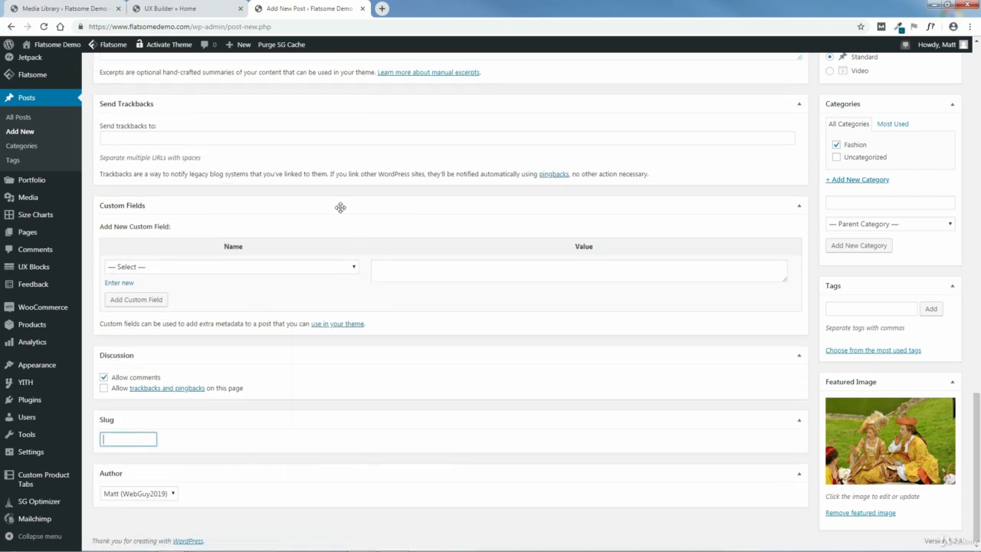
pyautogui.moveTo(272, 27); pyautogui.dragTo(72, 27)
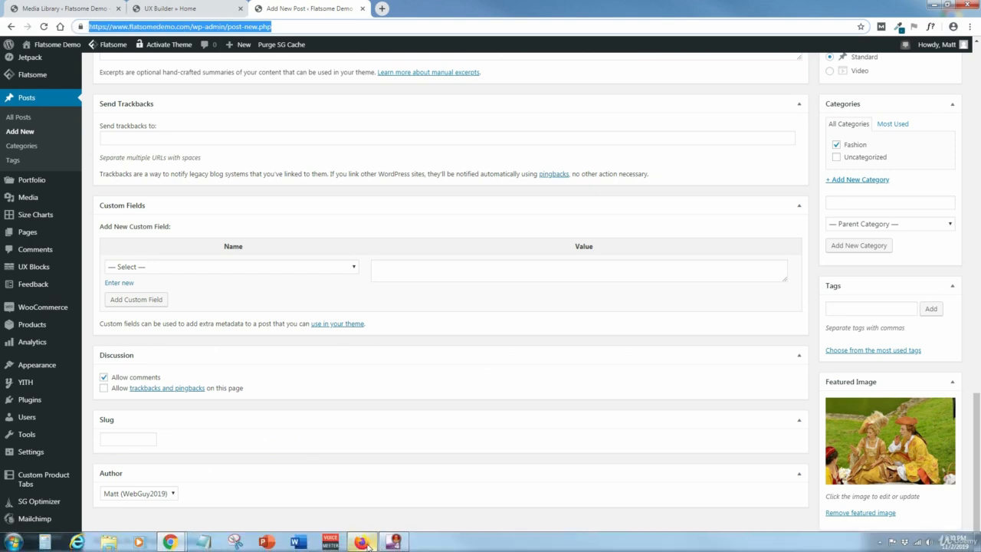
pyautogui.click(363, 542)
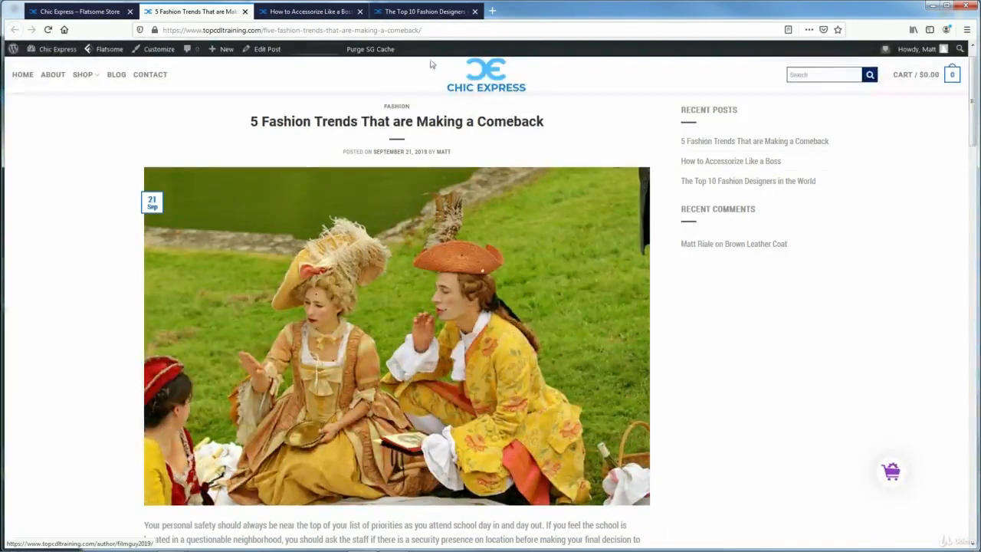
pyautogui.moveTo(421, 29); pyautogui.dragTo(263, 31)
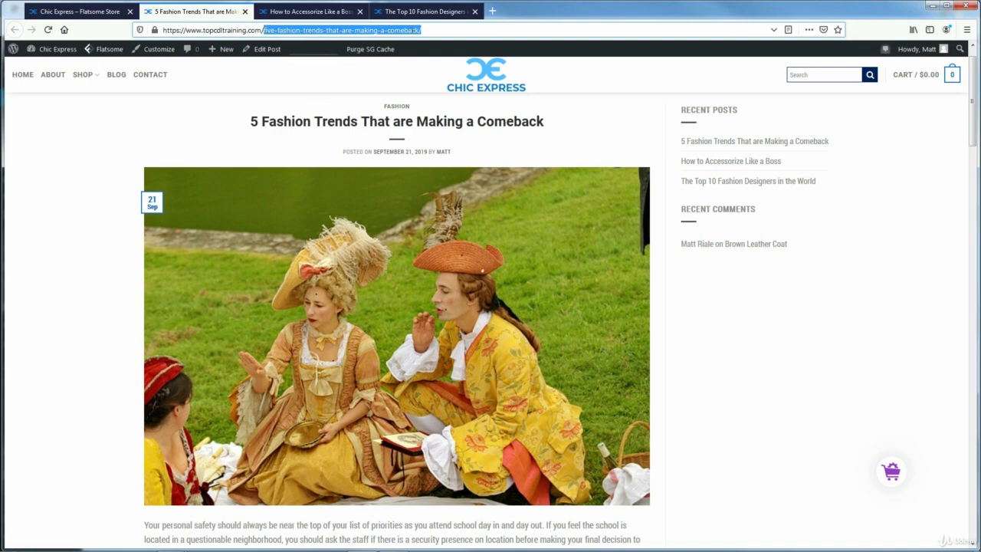
pyautogui.click(932, 4)
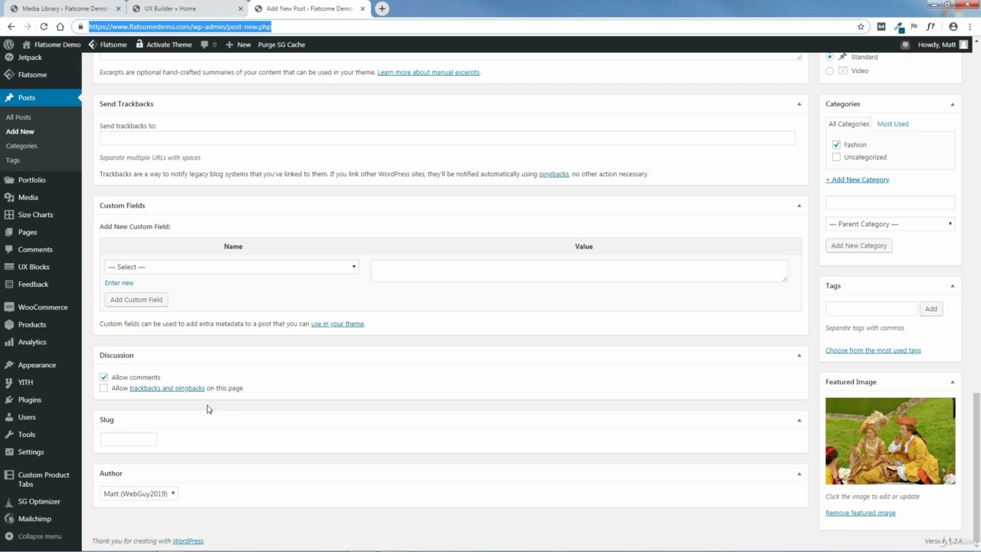
# - Check the post's Slug box and the list of available authors, keeping the current author
pyautogui.click(144, 440)
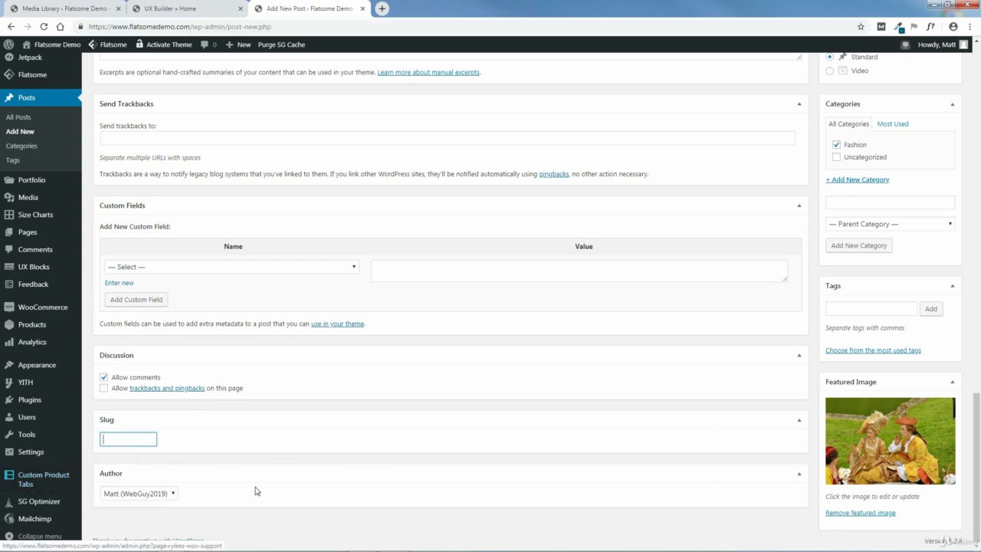
pyautogui.click(172, 495)
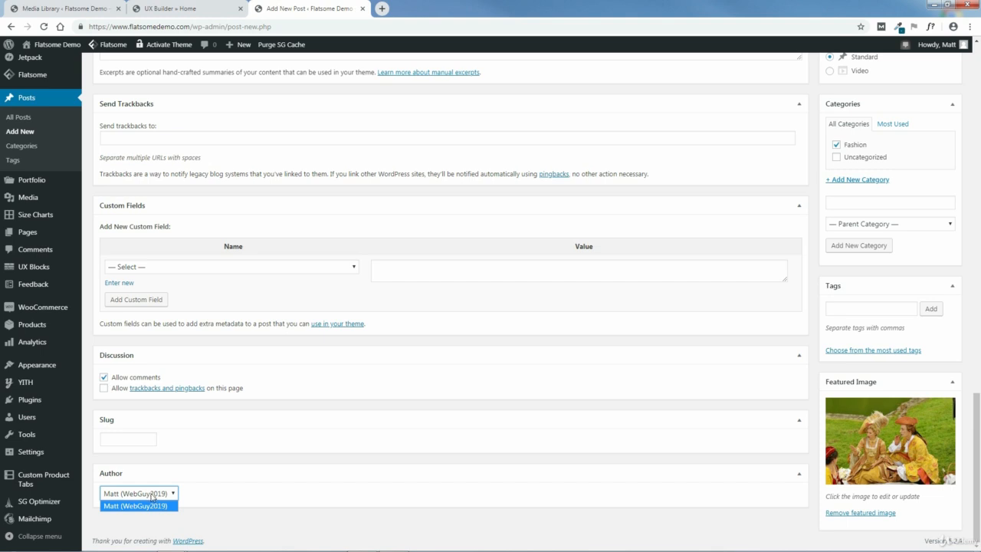
pyautogui.click(151, 495)
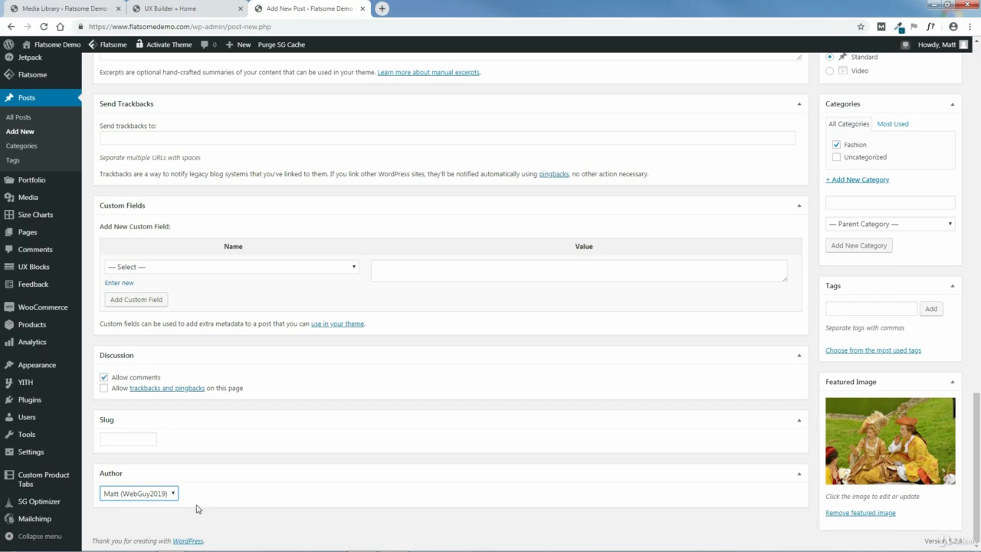
# - Publish the "5 Fashion Trends That are Making a Comeback" post and open its live page through the permalink
pyautogui.moveTo(979, 475); pyautogui.dragTo(969, 115)
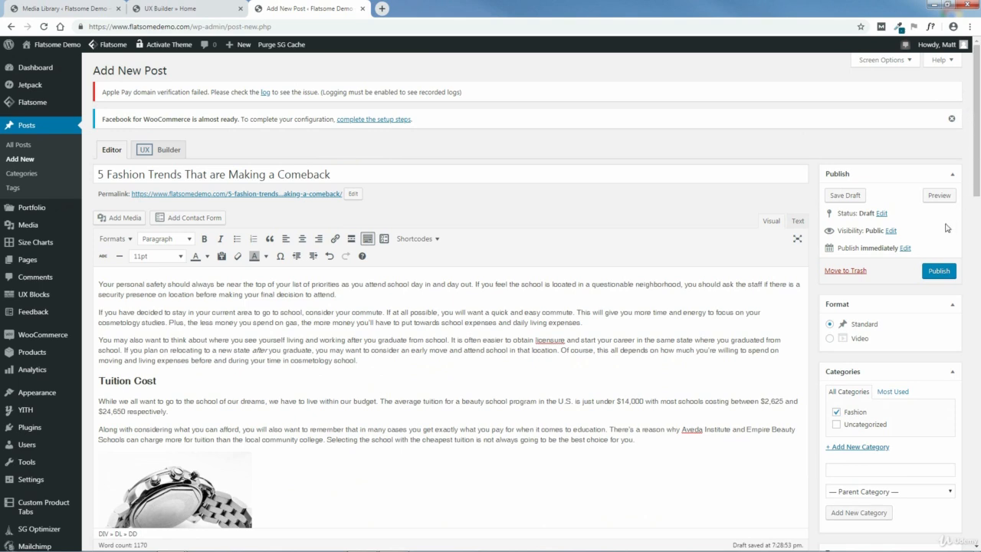
pyautogui.click(938, 278)
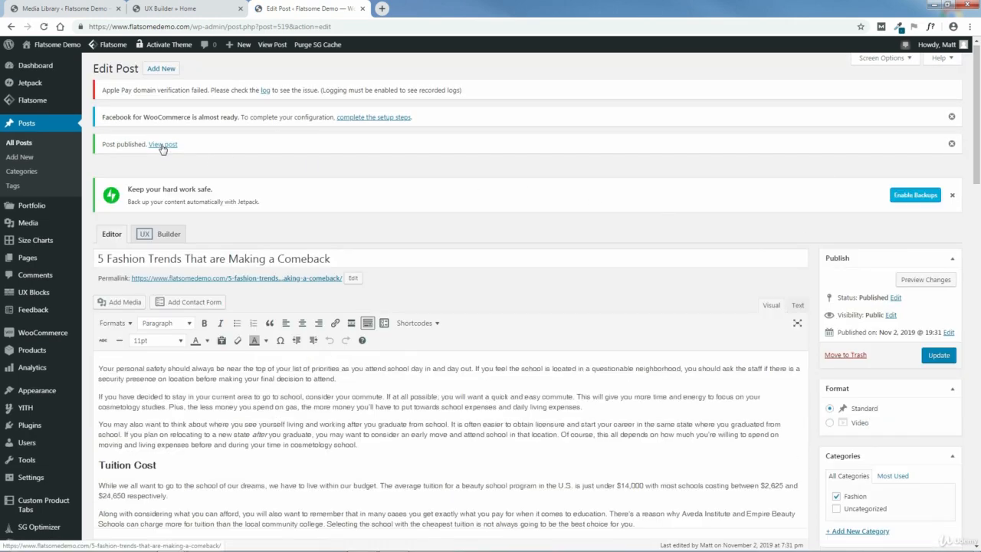
pyautogui.click(268, 278)
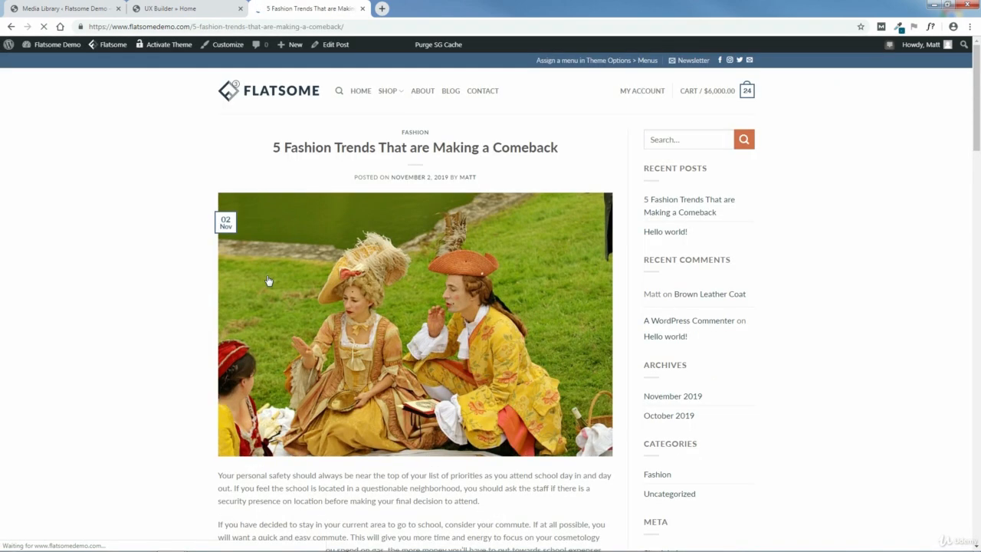
# - Review the published post down to its reply form and post the comment "Great post!"
pyautogui.moveTo(976, 111)
pyautogui.mouseDown()
pyautogui.moveTo(977, 131)
pyautogui.moveTo(977, 113)
pyautogui.mouseUp()
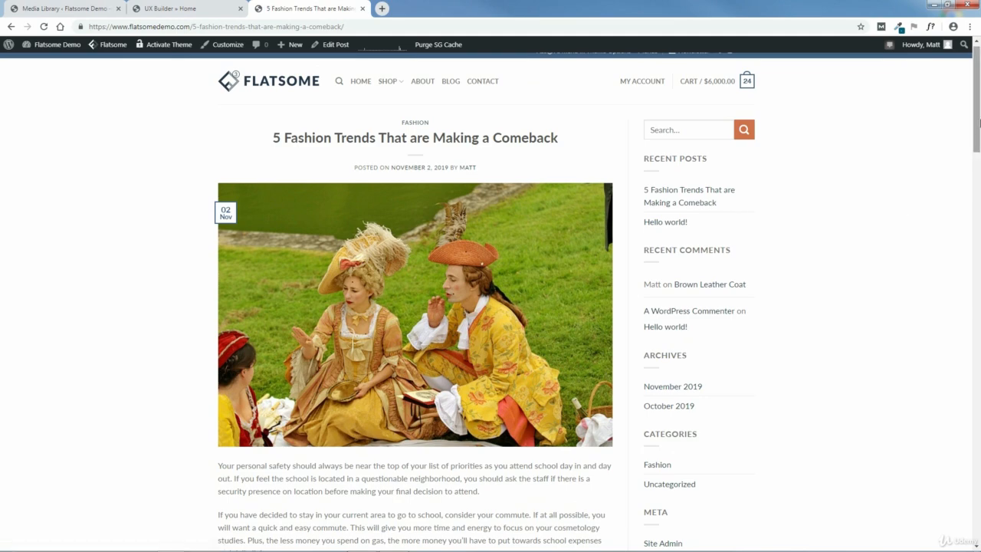
pyautogui.scroll(-1, 391, 291)
pyautogui.scroll(-4, 976, 153)
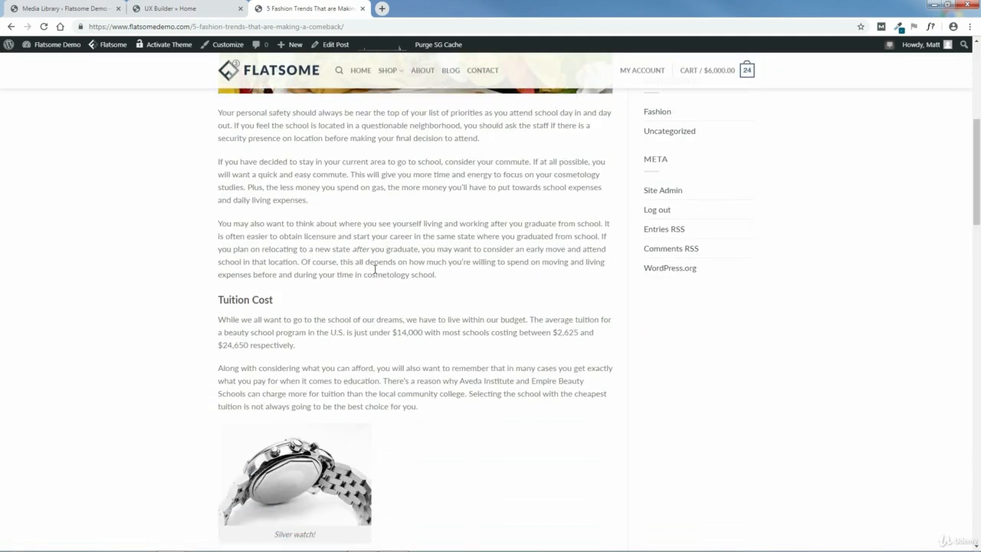
pyautogui.scroll(-4, 287, 226)
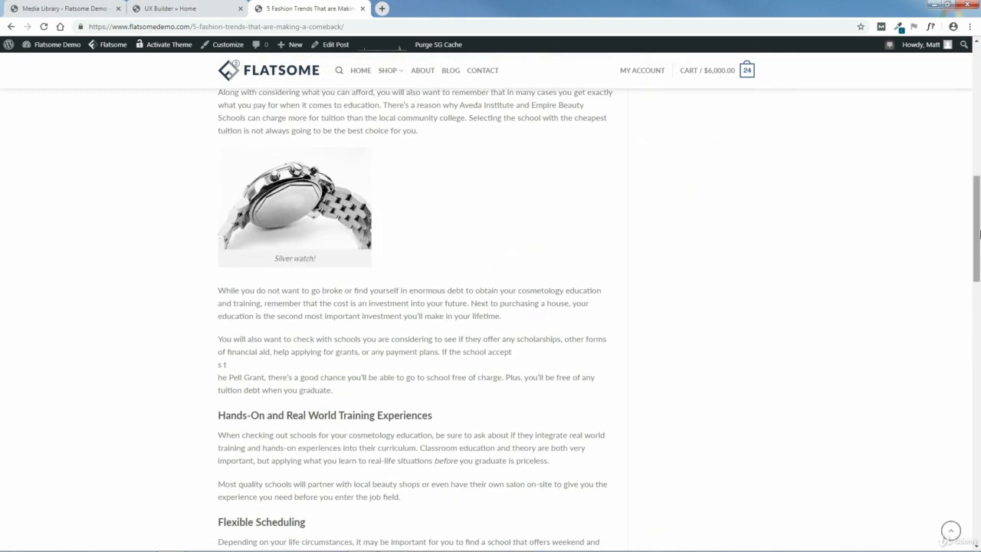
pyautogui.scroll(-4, 977, 253)
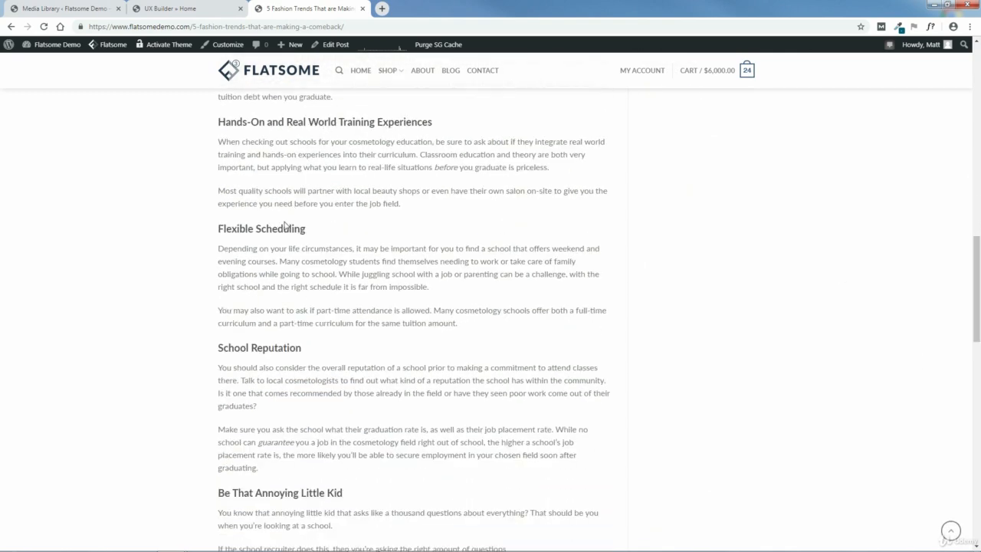
pyautogui.moveTo(978, 298); pyautogui.dragTo(978, 499)
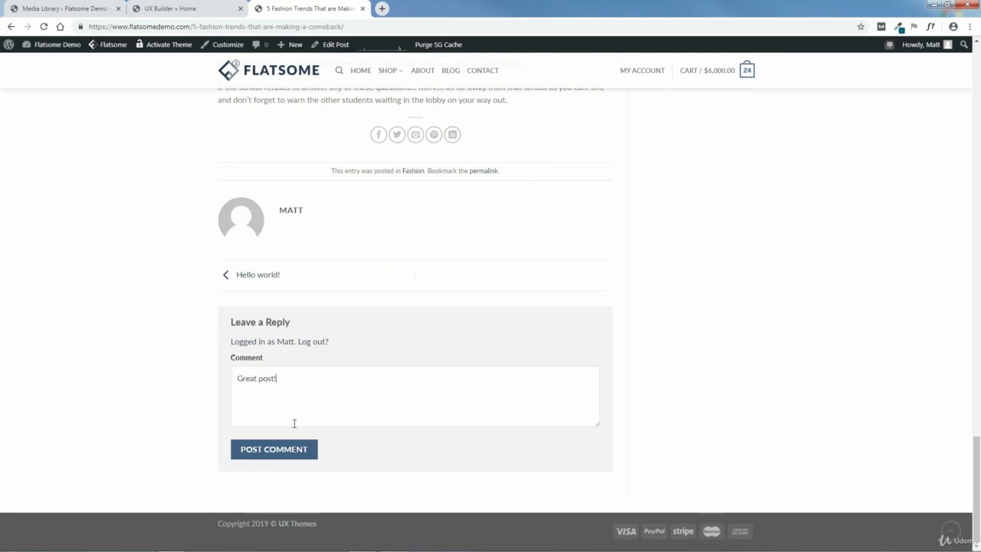
pyautogui.click(295, 449)
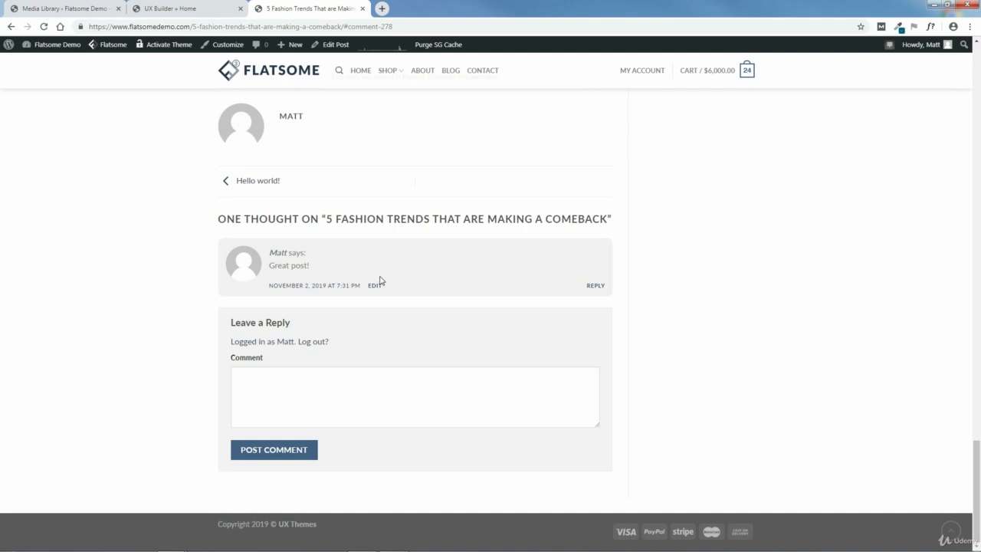
# - Reopen the published post in the editor and open its publish date for editing
pyautogui.moveTo(978, 482); pyautogui.dragTo(978, 84)
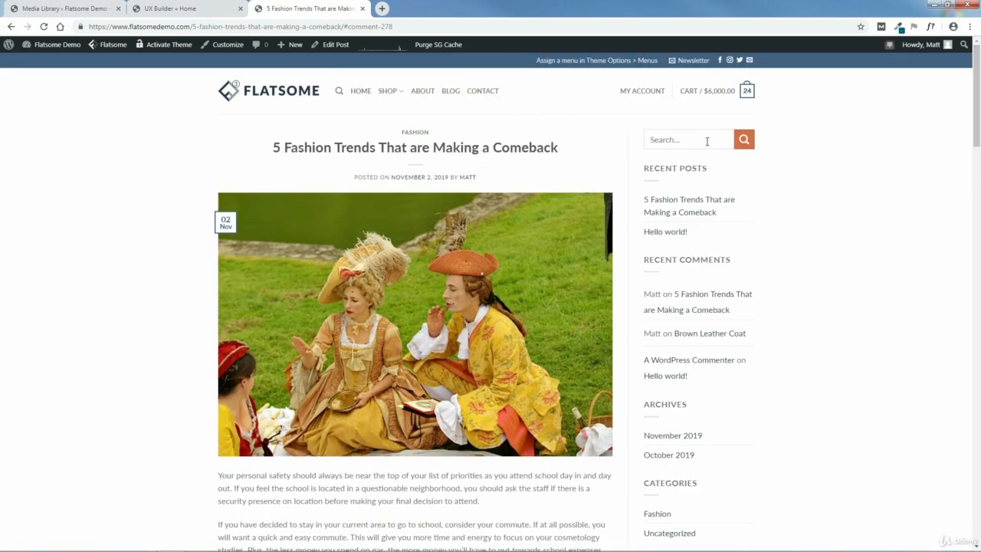
pyautogui.click(334, 46)
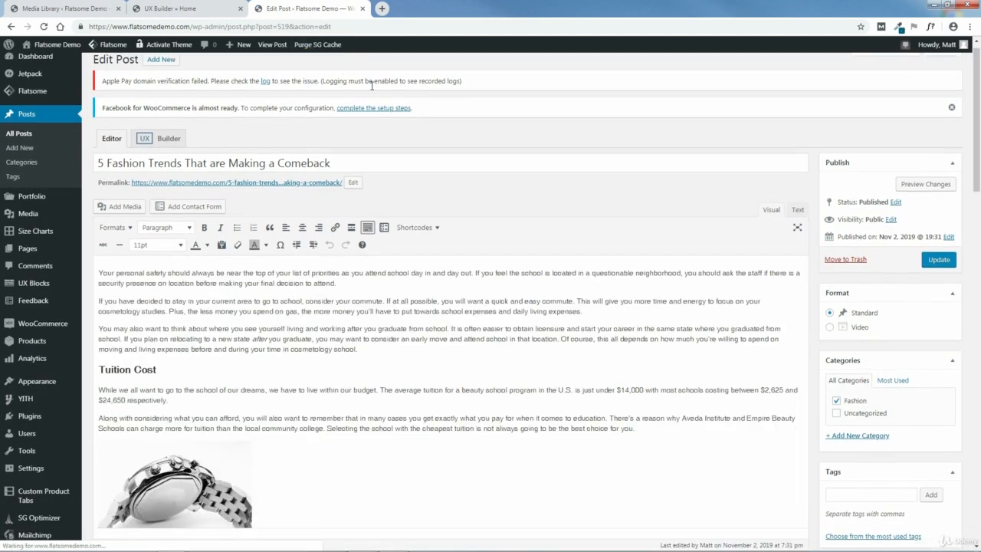
pyautogui.moveTo(979, 197); pyautogui.dragTo(979, 134)
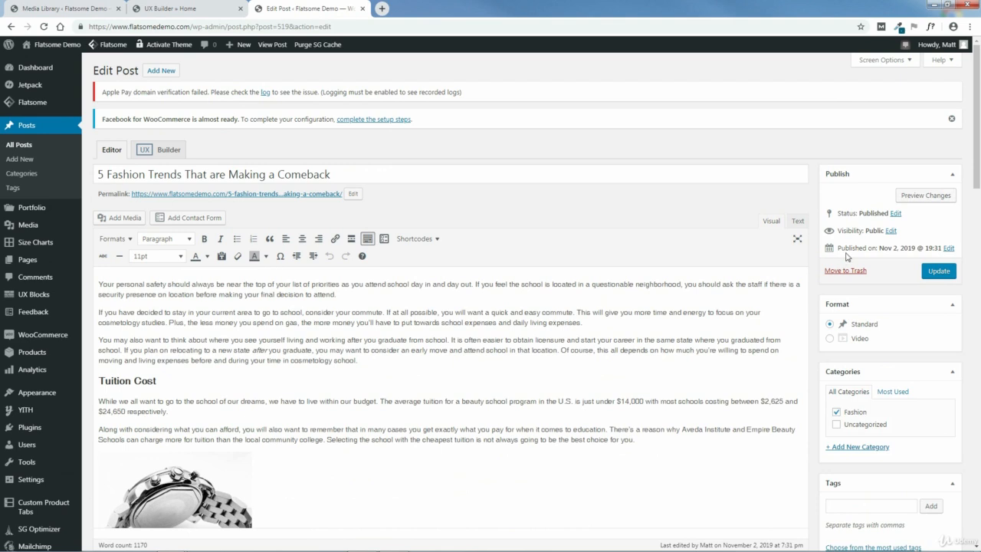
pyautogui.click(949, 249)
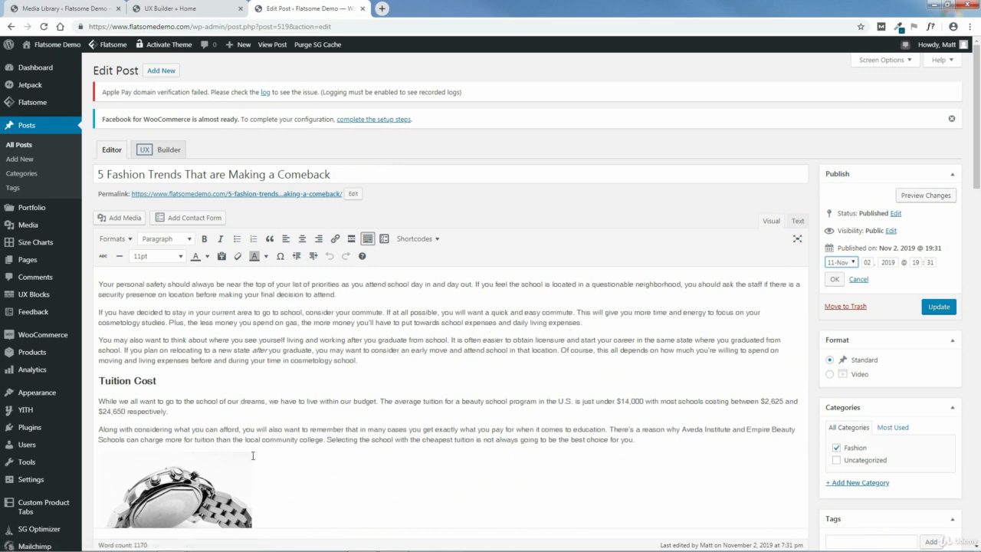
# - Remove the silver watch image from the post content and preview the changes without updating the post
pyautogui.click(156, 486)
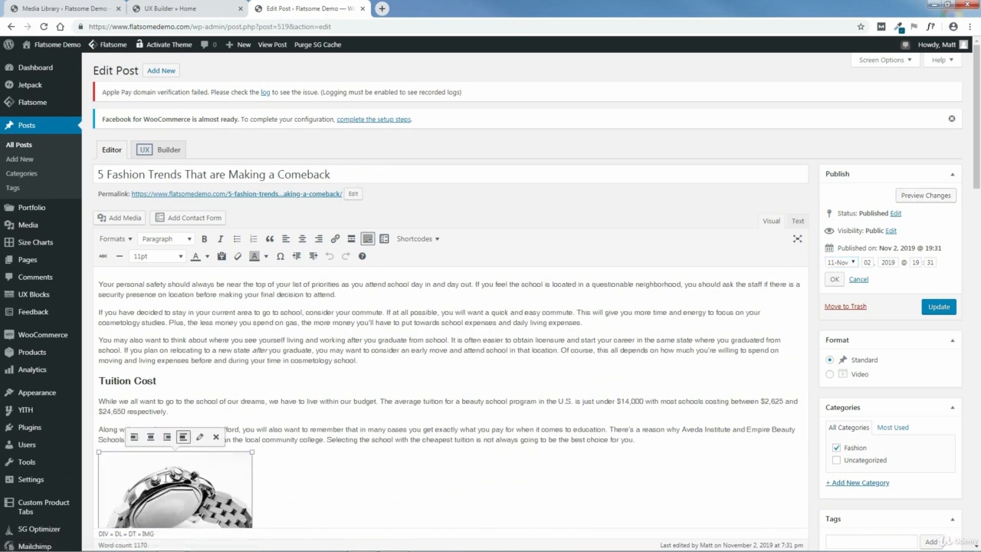
pyautogui.click(217, 438)
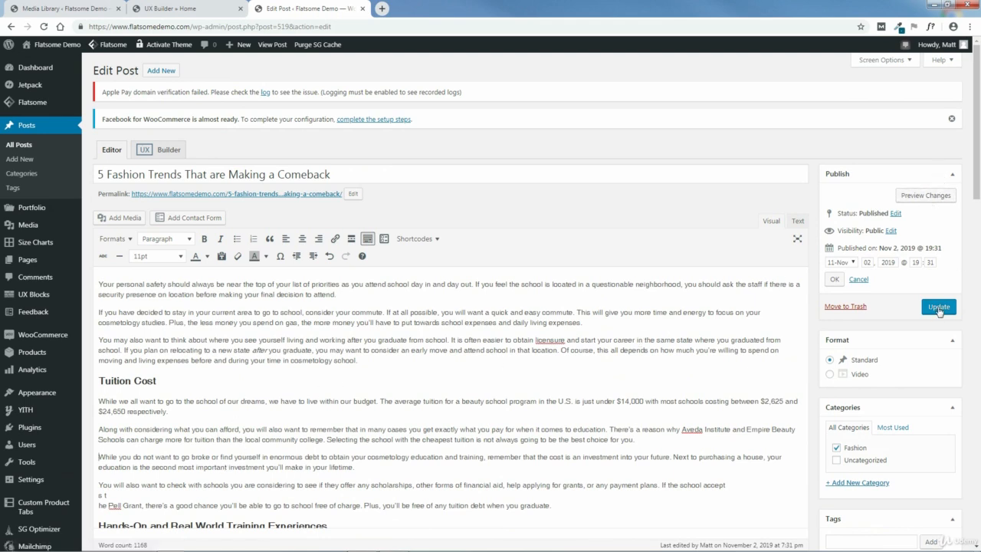
pyautogui.click(926, 195)
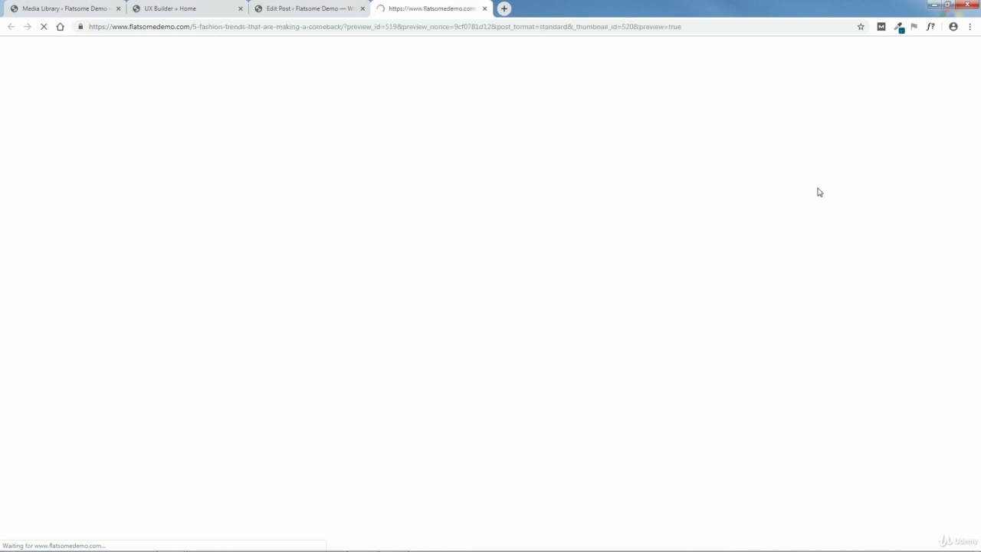
pyautogui.moveTo(978, 111)
pyautogui.mouseDown()
pyautogui.moveTo(979, 460)
pyautogui.moveTo(964, 100)
pyautogui.mouseUp()
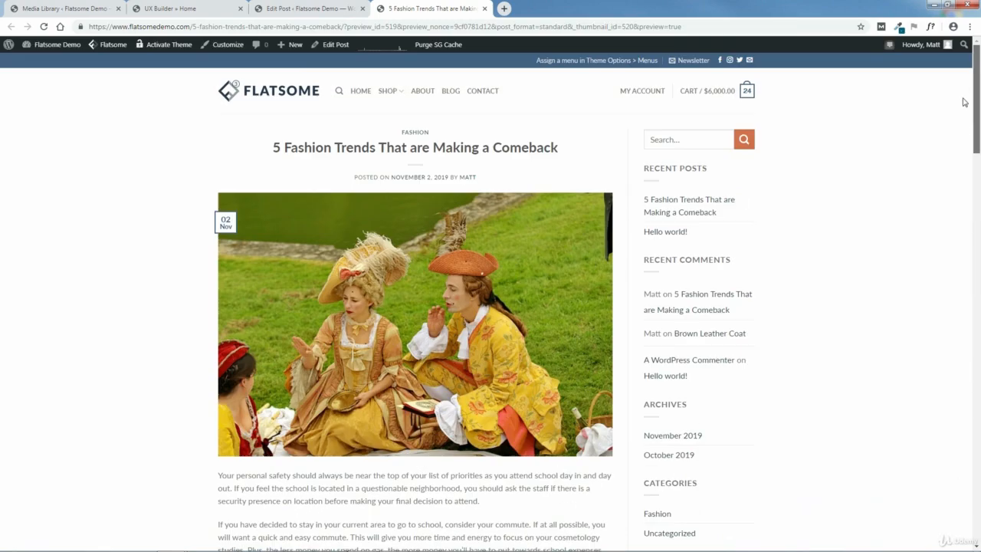
# - Open the post's permalink in a new tab from the editor and examine the live version's Tuition Cost section
pyautogui.click(312, 9)
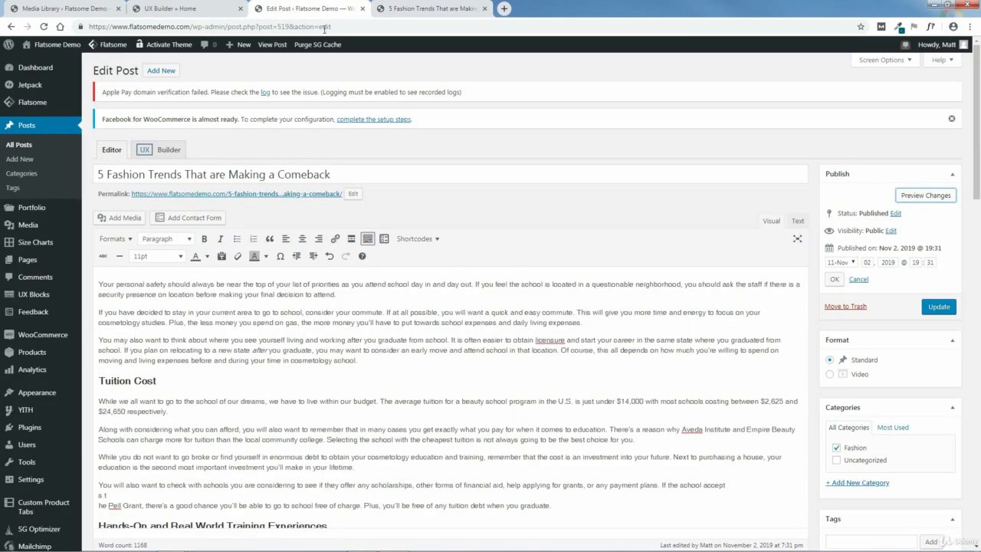
pyautogui.rightClick(311, 193)
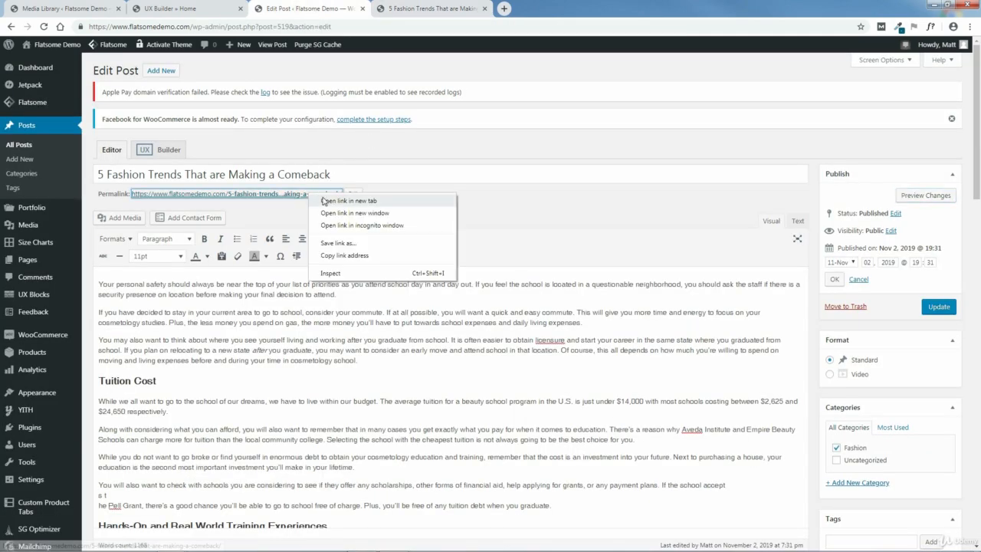
pyautogui.click(348, 201)
pyautogui.click(534, 9)
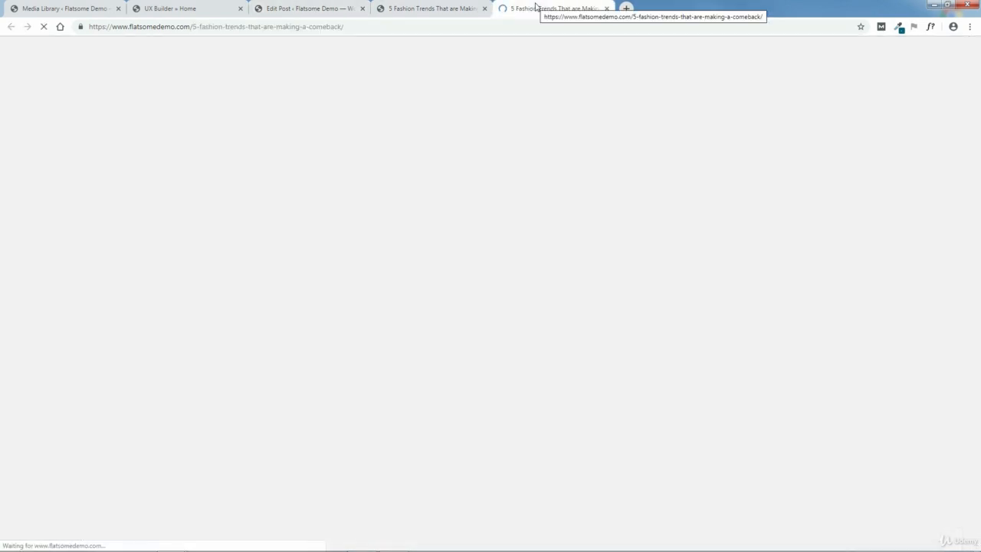
pyautogui.scroll(-6, 277, 317)
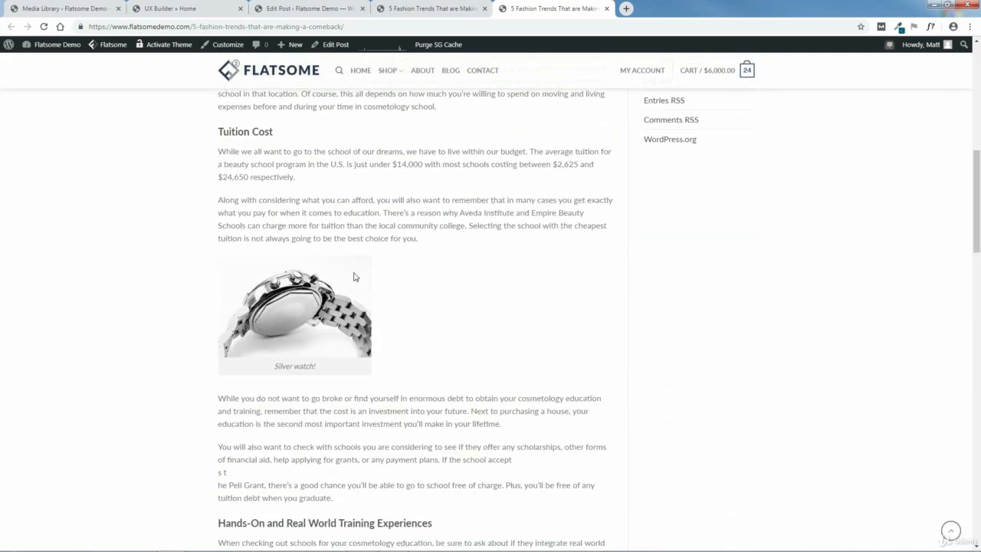
# - Compare the live post with the preview of the changes, and close both tabs to return to the editor
pyautogui.click(437, 10)
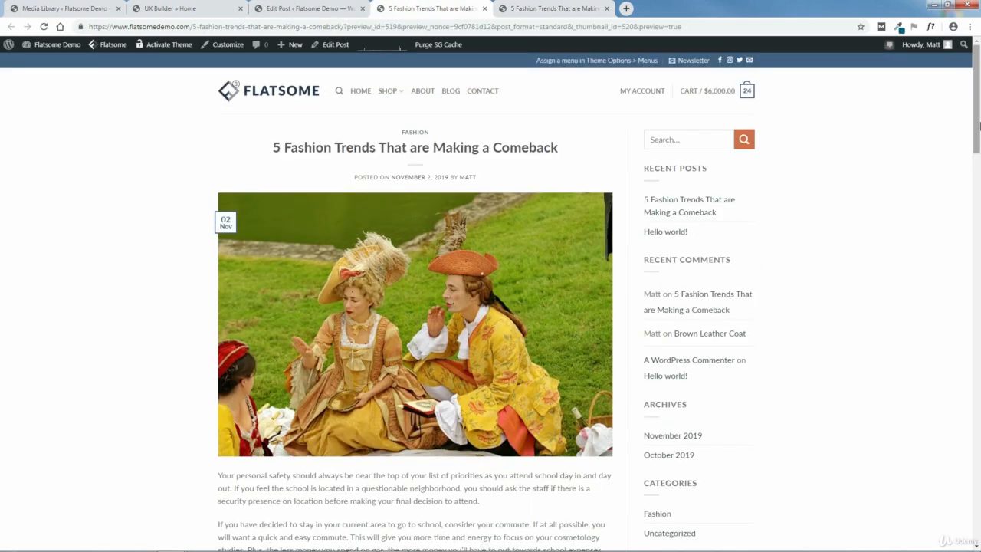
pyautogui.moveTo(979, 92)
pyautogui.mouseDown()
pyautogui.moveTo(979, 243)
pyautogui.moveTo(979, 91)
pyautogui.mouseUp()
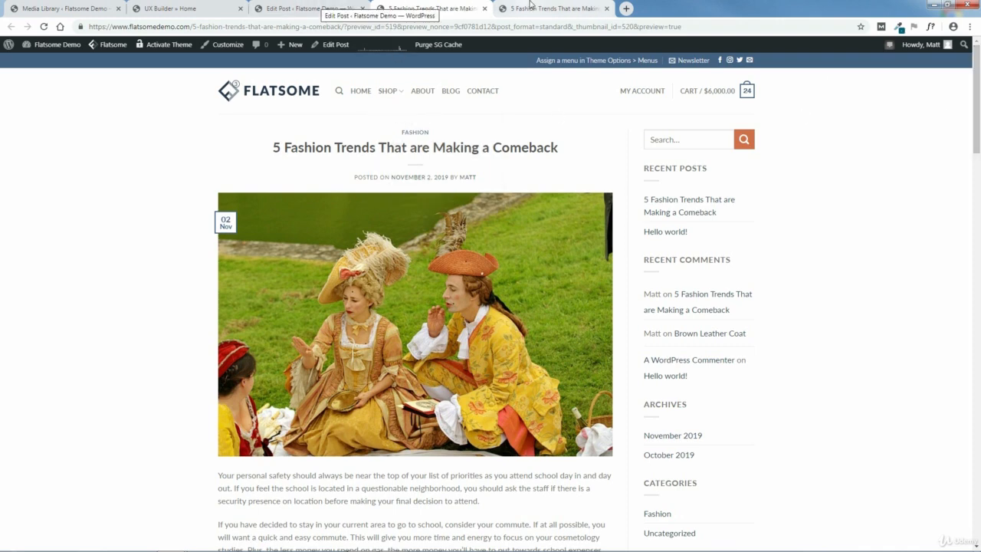
pyautogui.click(484, 9)
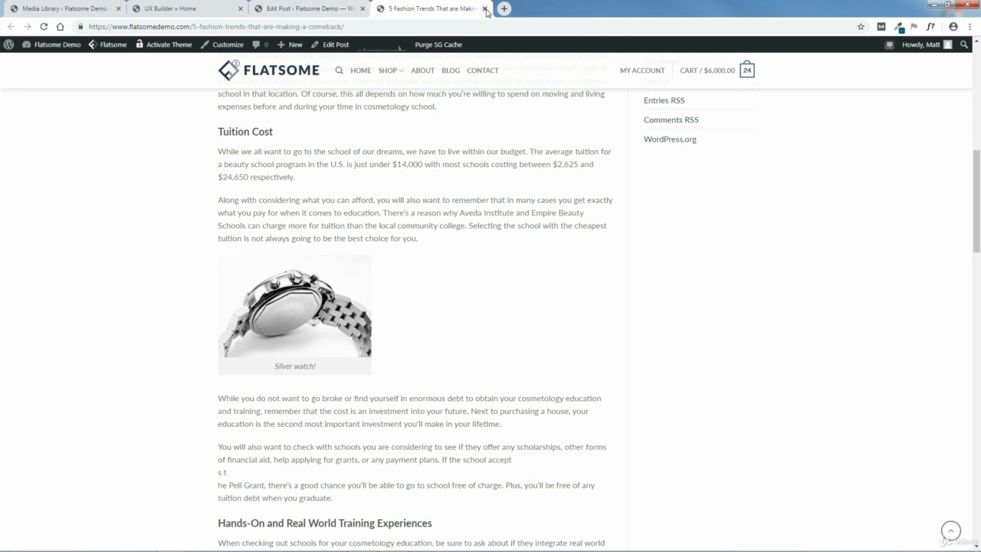
pyautogui.click(483, 8)
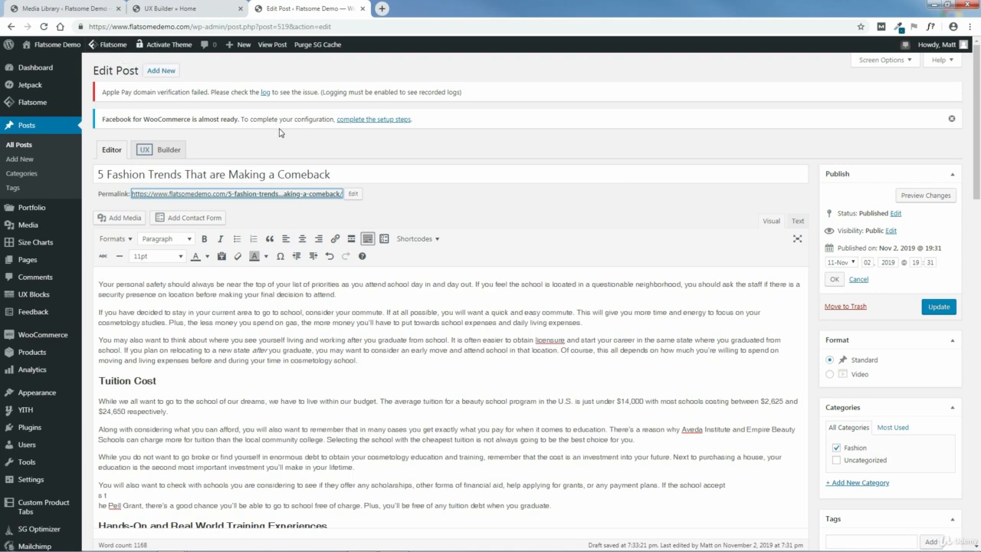
# - Undo the removal of the silver watch image from the post content and update the published post
pyautogui.moveTo(978, 158)
pyautogui.mouseDown()
pyautogui.moveTo(979, 185)
pyautogui.moveTo(979, 163)
pyautogui.mouseUp()
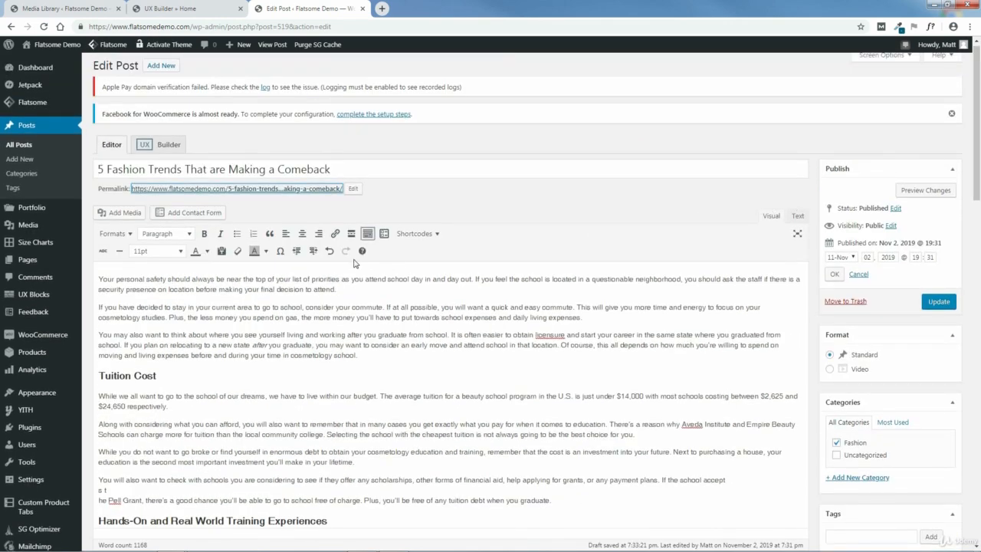
pyautogui.click(329, 251)
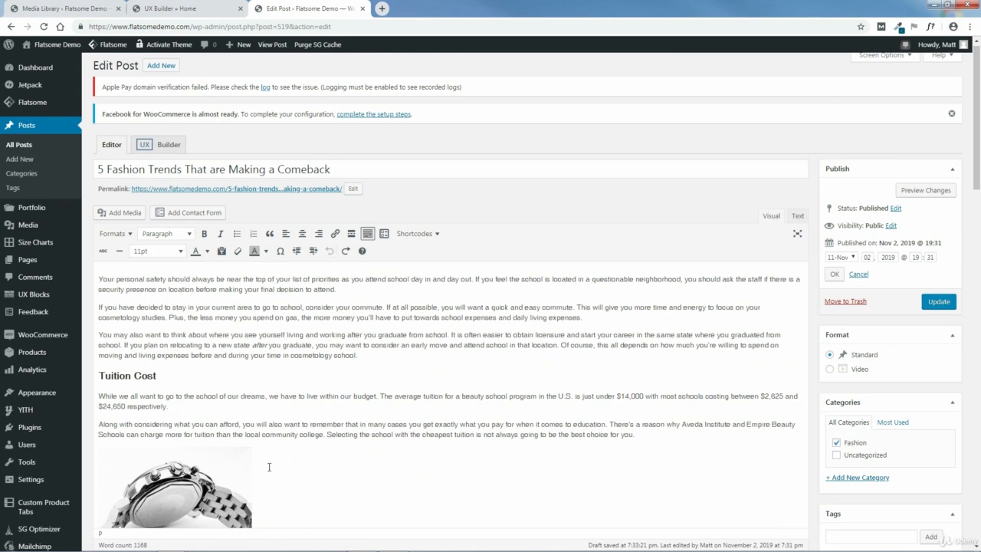
pyautogui.click(938, 302)
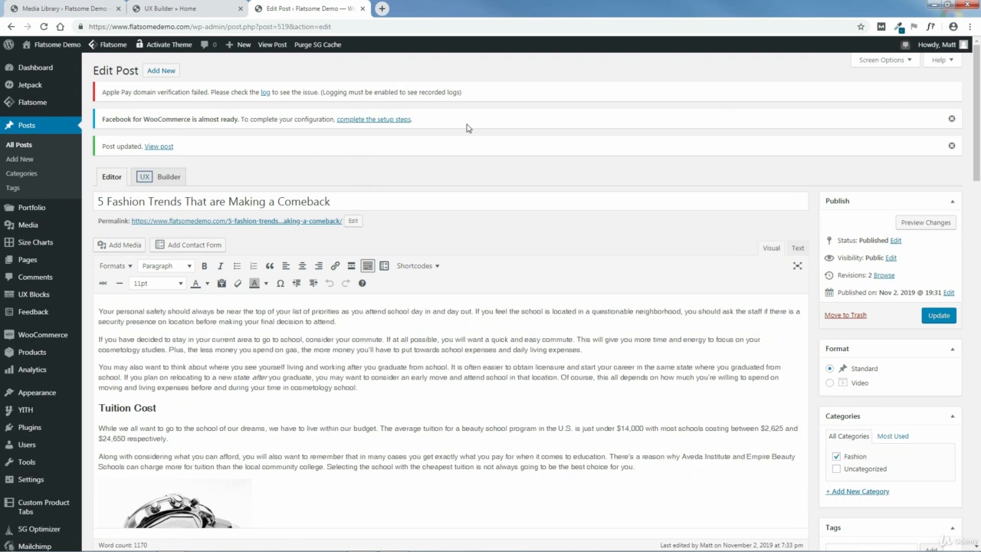
# - Start another blog post titled "How to Accessorize Like a Boss" and fill in its body text
pyautogui.click(161, 72)
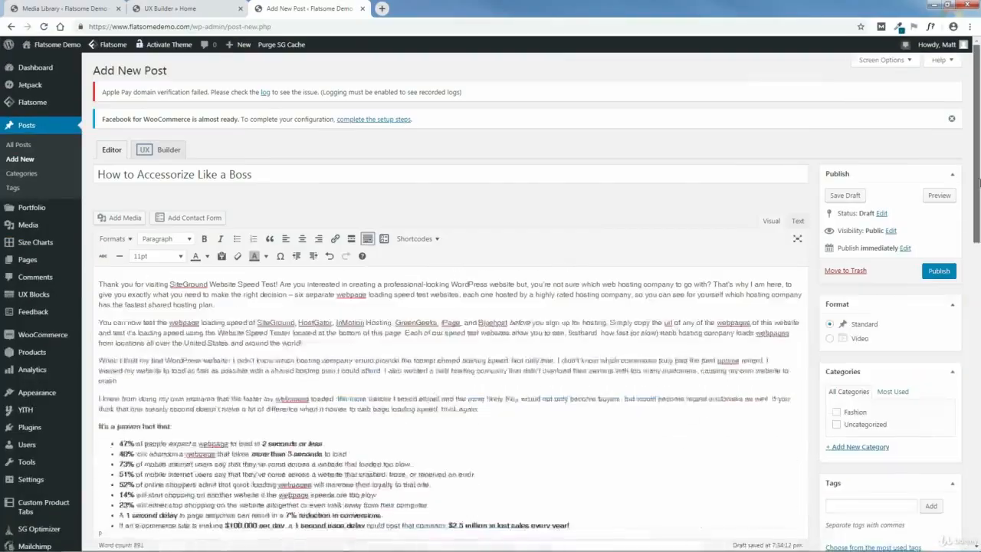
pyautogui.scroll(-10, 450, 345)
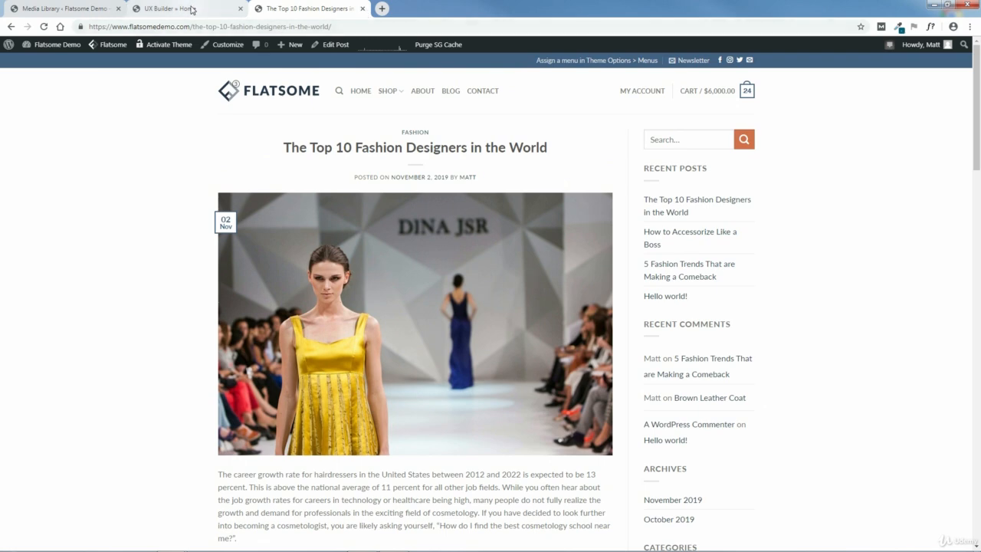
# - Add a Blog Posts element with the Normal preset below the Latest News title on the Home page in UX Builder
pyautogui.click(191, 9)
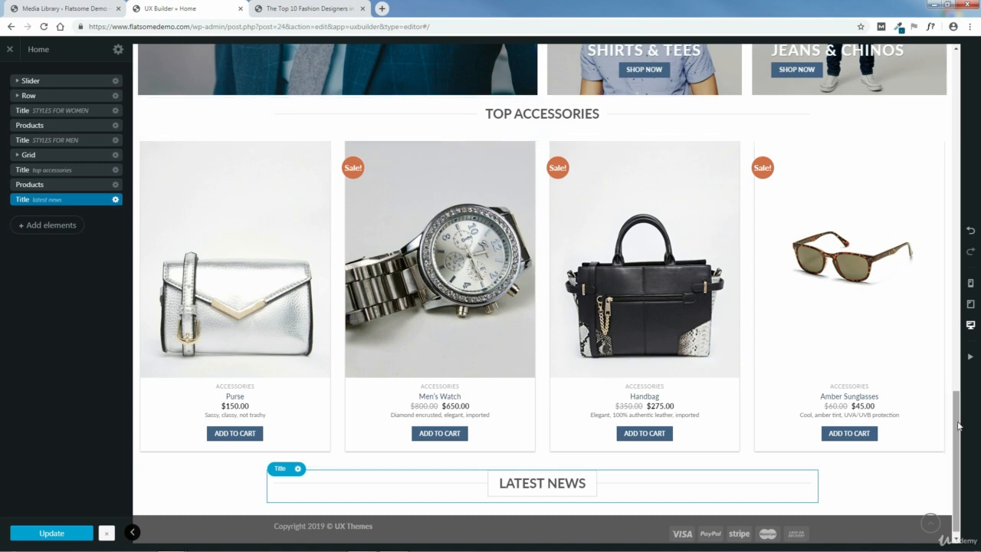
pyautogui.scroll(-1, 962, 429)
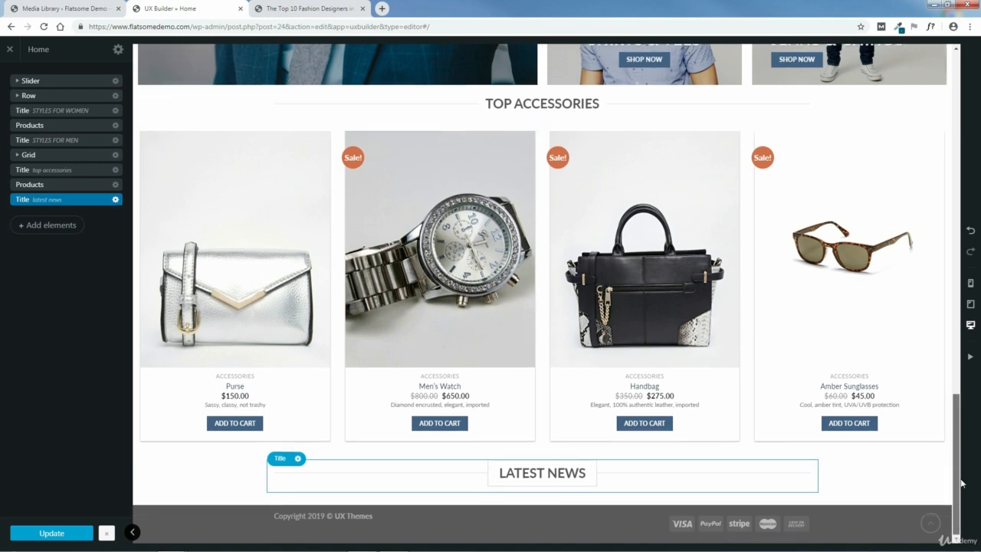
pyautogui.click(45, 226)
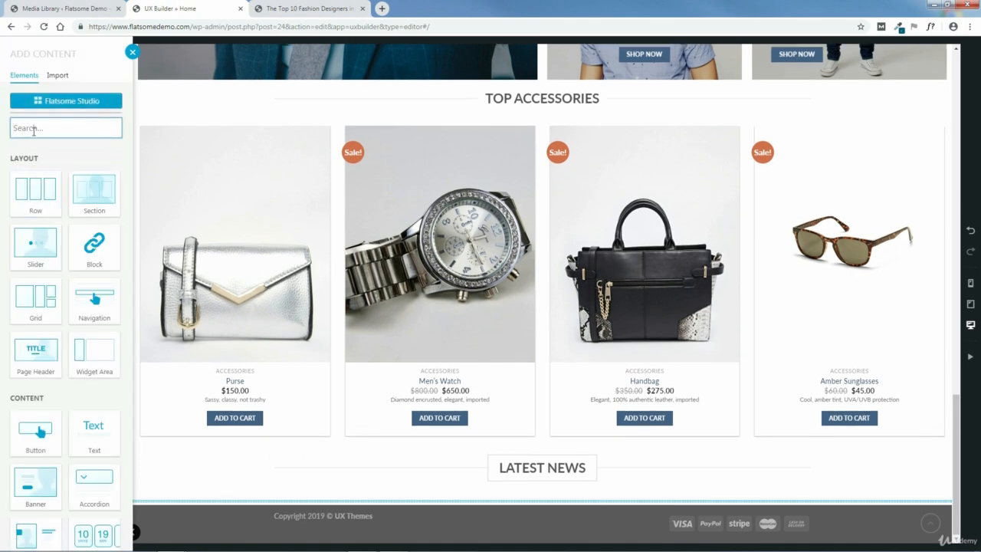
pyautogui.write('blog')
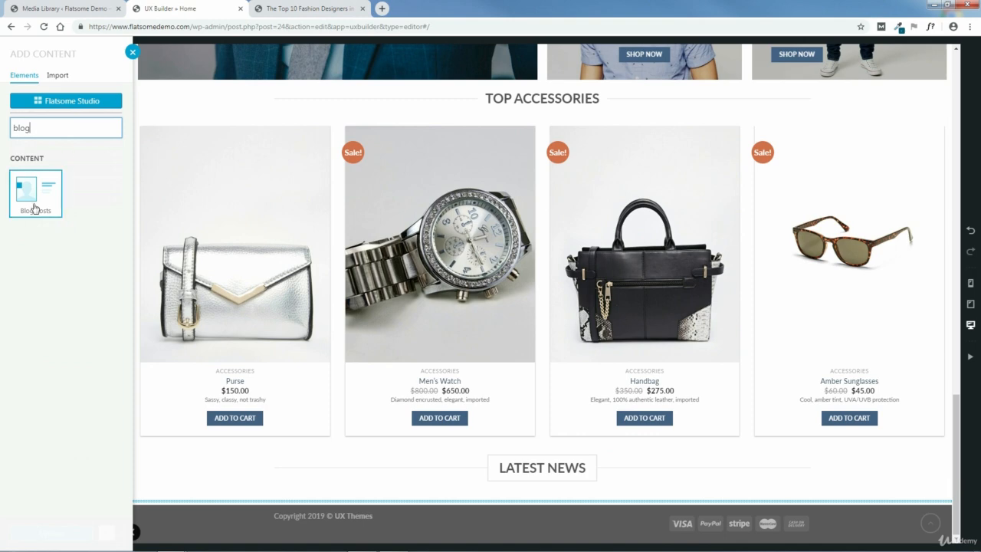
pyautogui.click(34, 204)
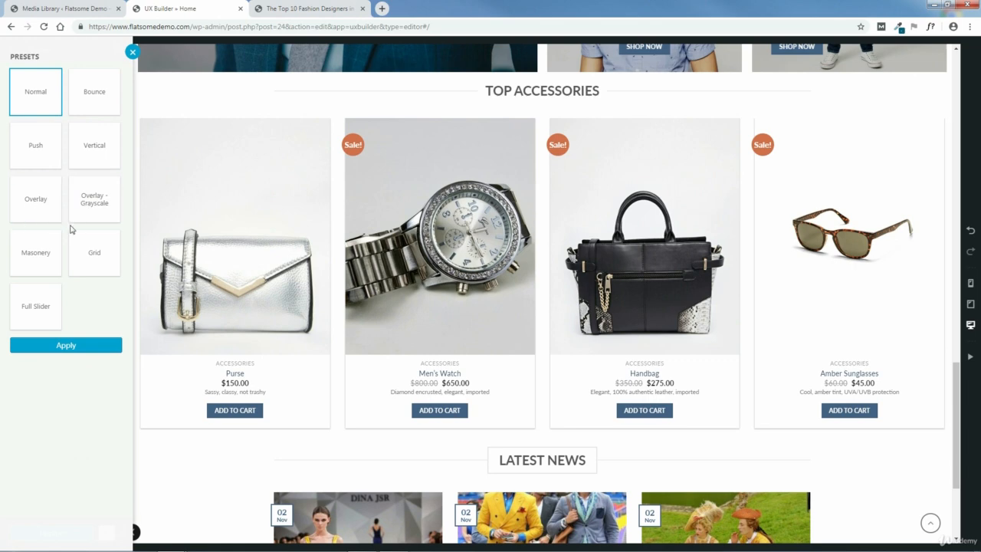
pyautogui.click(67, 346)
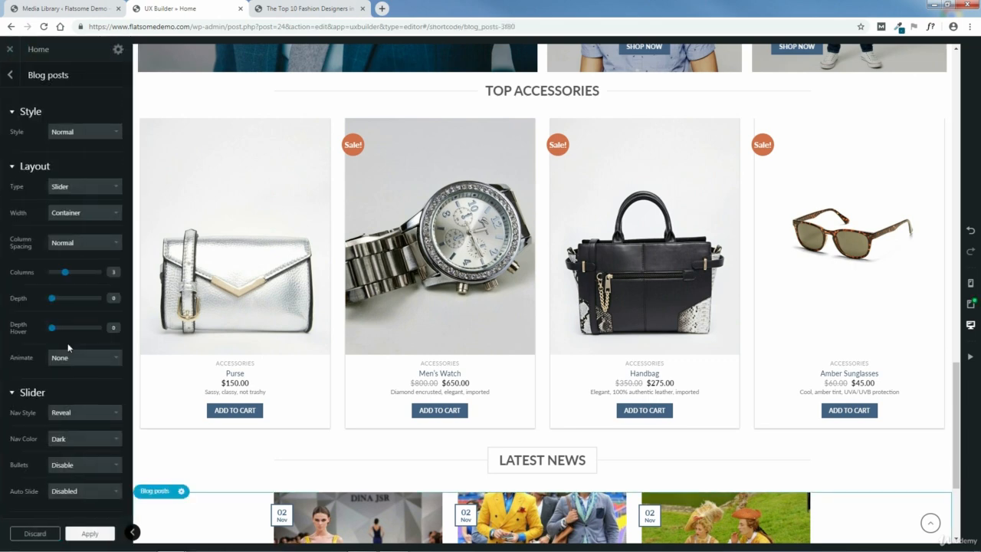
# - Set the Latest News blog posts element's style to Vertical
pyautogui.scroll(-3, 959, 386)
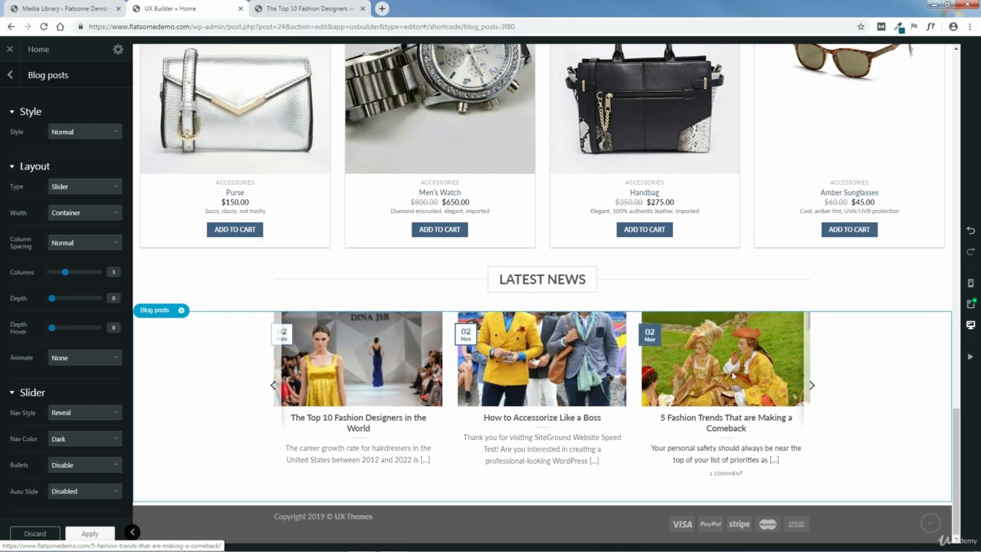
pyautogui.click(95, 132)
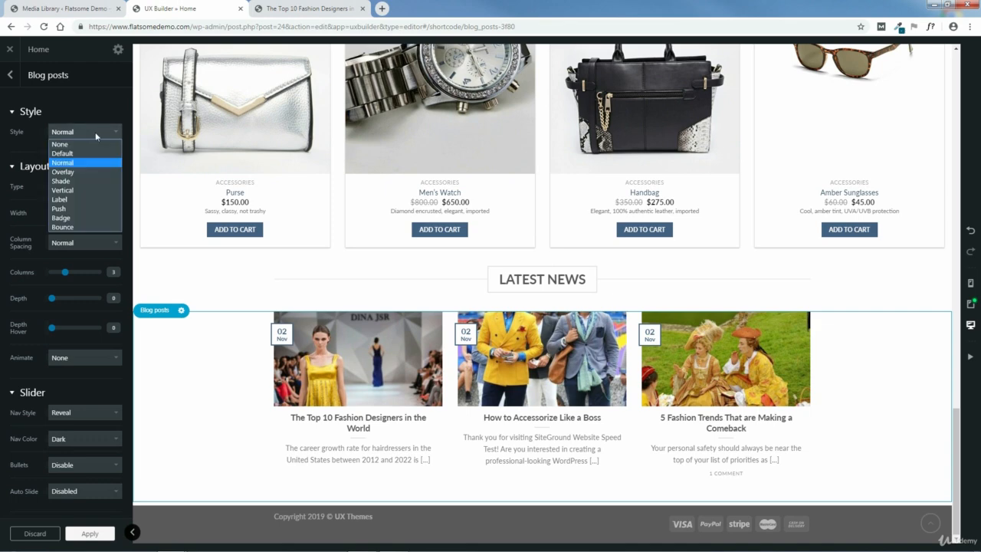
pyautogui.click(66, 191)
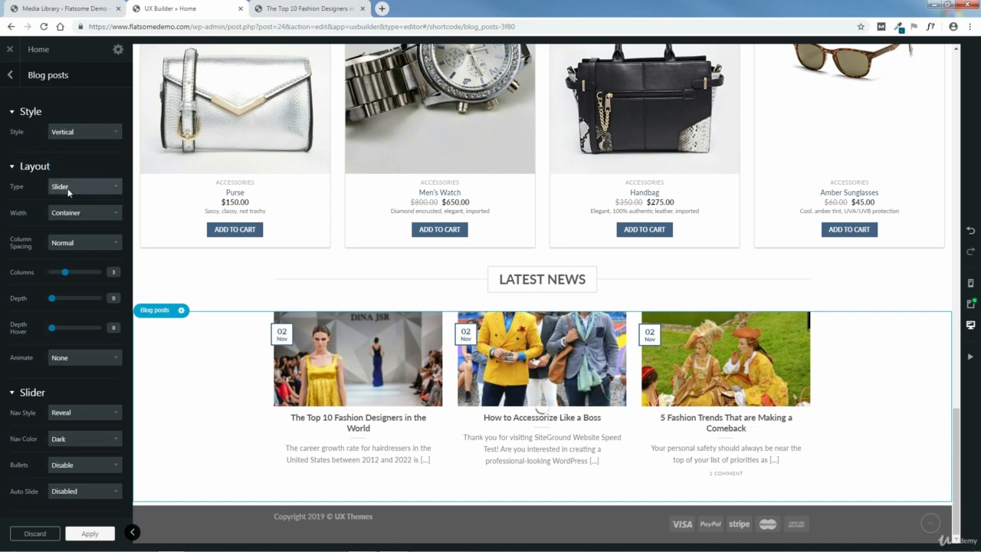
# - Set the Blog posts element's style to Default
pyautogui.click(75, 134)
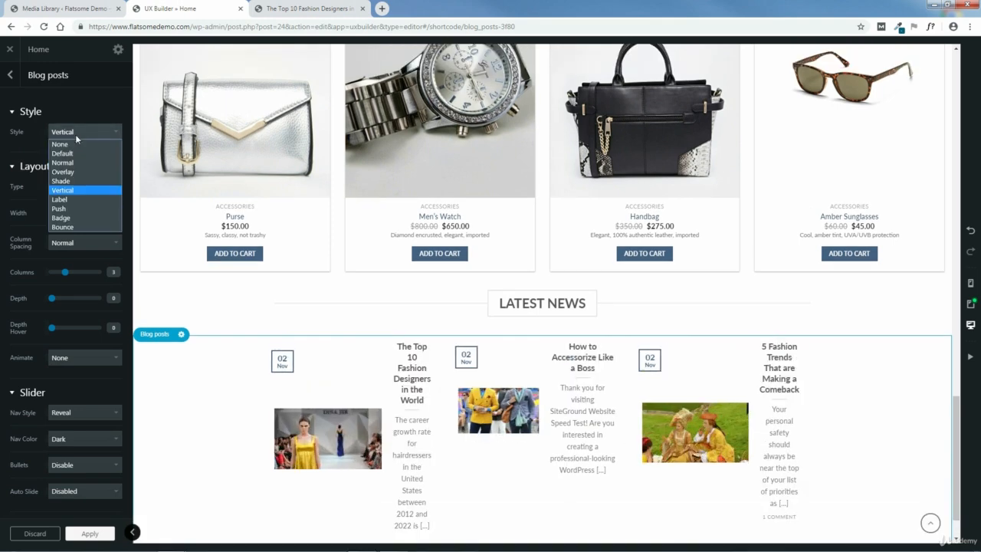
pyautogui.click(74, 154)
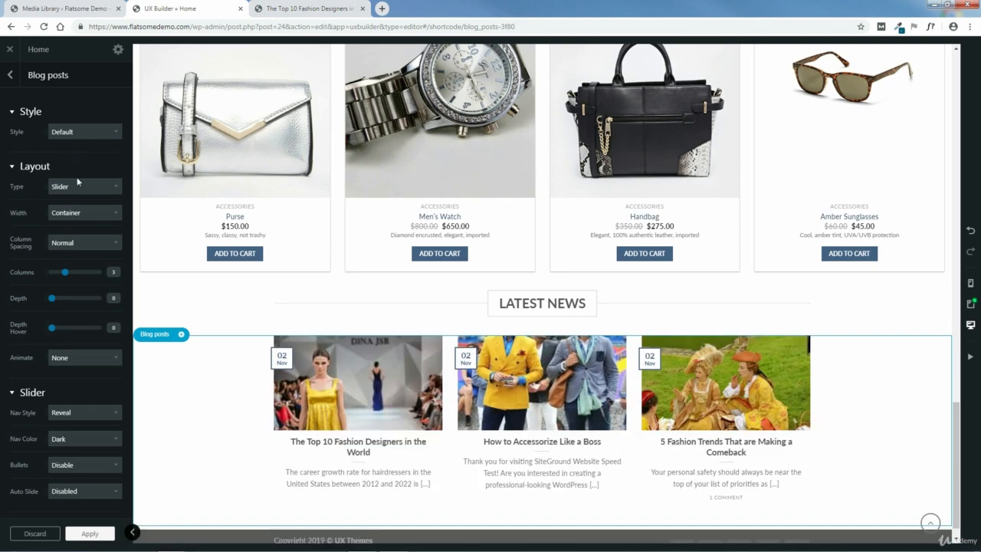
# - Try the Full Slider layout type for the blog posts and page through its slides
pyautogui.click(78, 187)
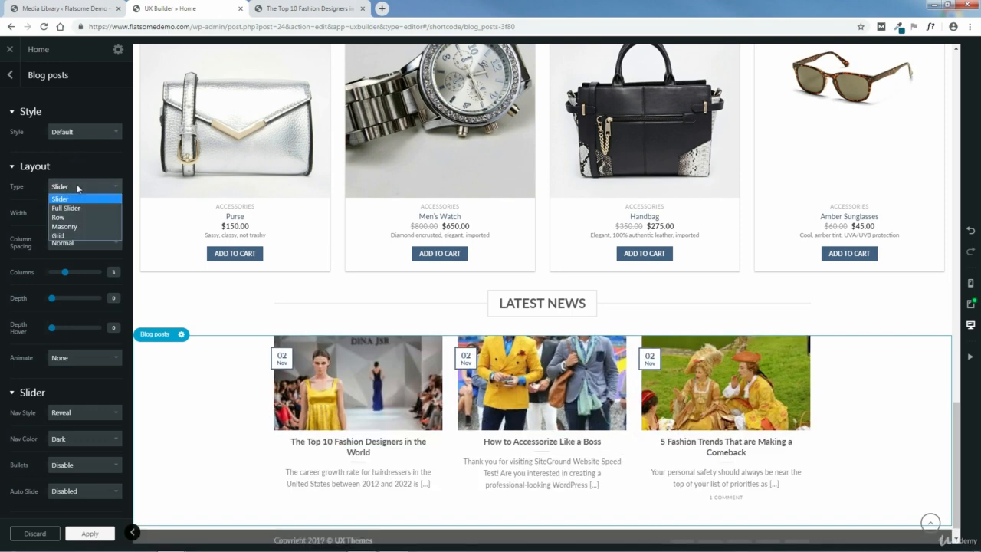
pyautogui.click(66, 207)
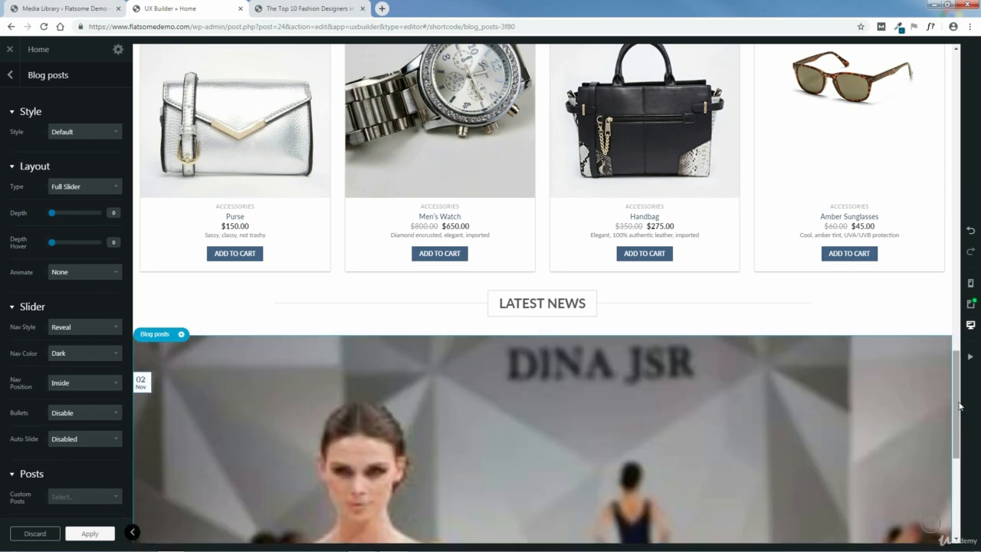
pyautogui.moveTo(958, 405); pyautogui.dragTo(958, 465)
pyautogui.moveTo(922, 331)
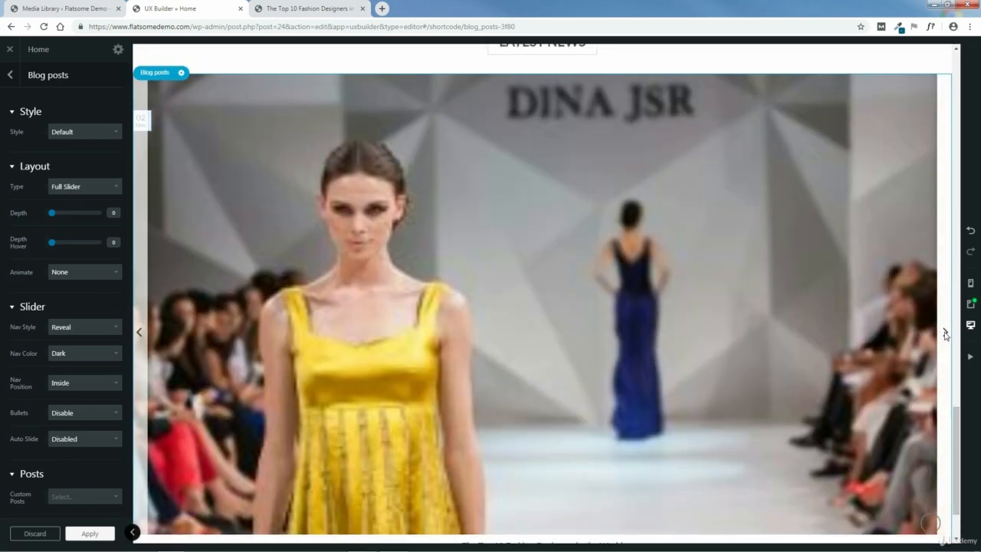
pyautogui.click(945, 332)
pyautogui.click(945, 332)
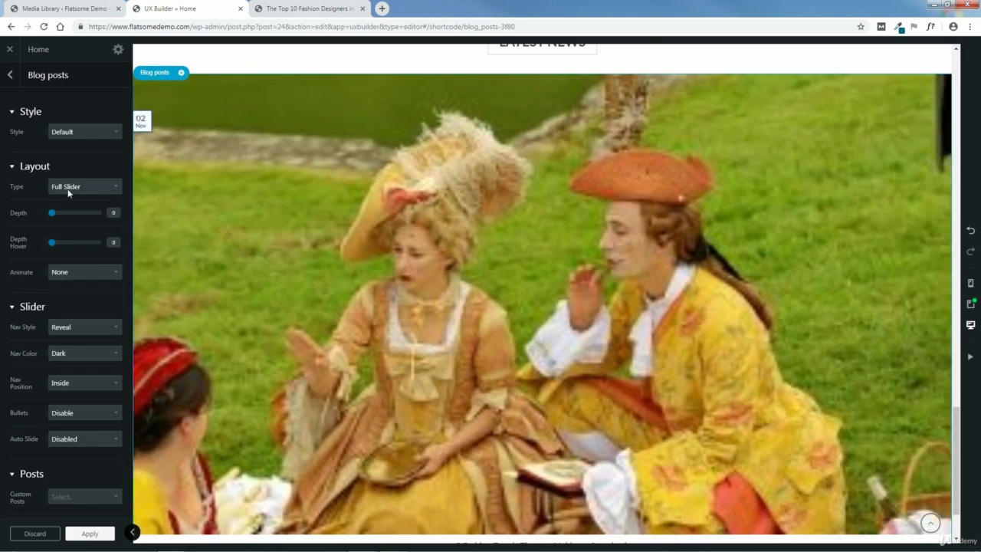
# - Try the Row and Grid layout types for the blog posts under the Latest News title
pyautogui.click(66, 188)
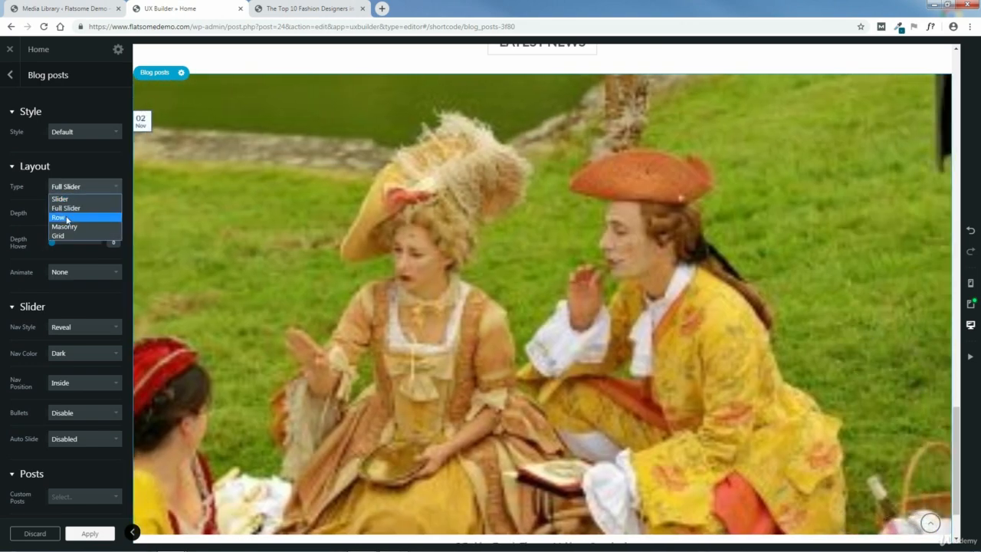
pyautogui.click(66, 216)
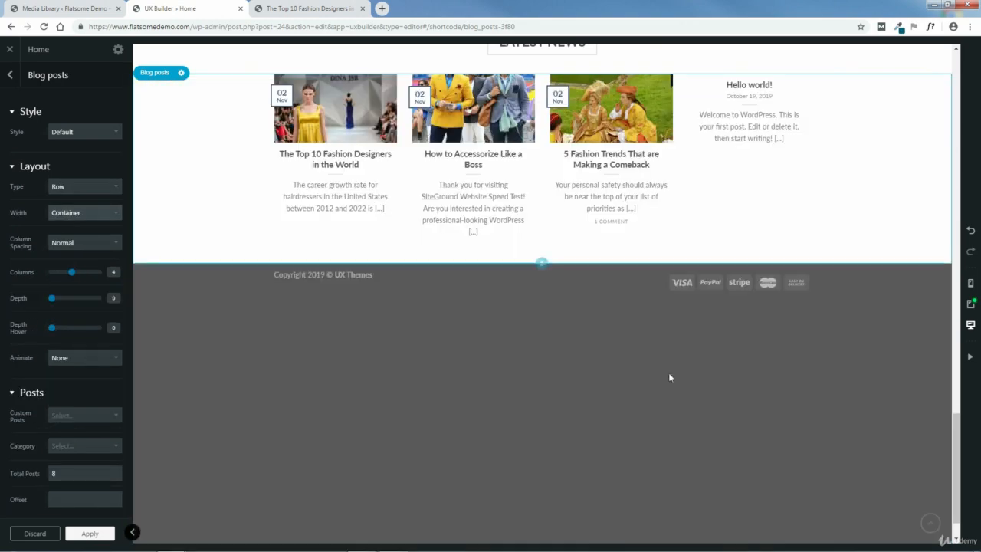
pyautogui.moveTo(955, 445); pyautogui.dragTo(957, 410)
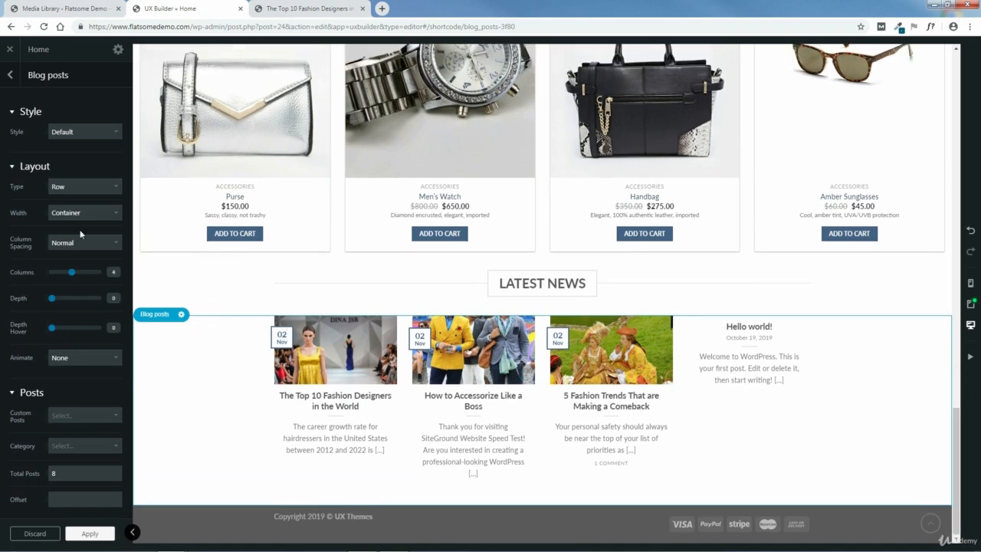
pyautogui.click(64, 187)
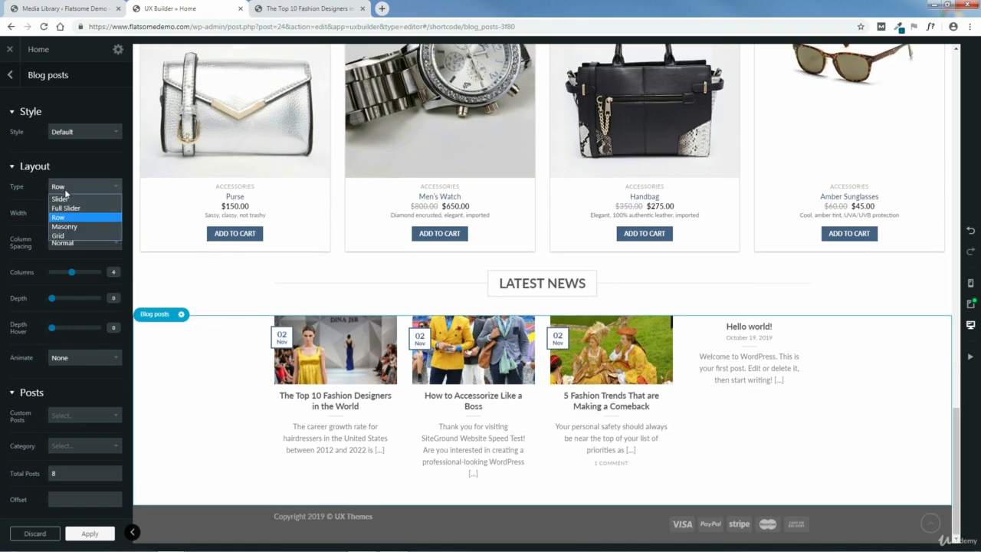
pyautogui.click(73, 236)
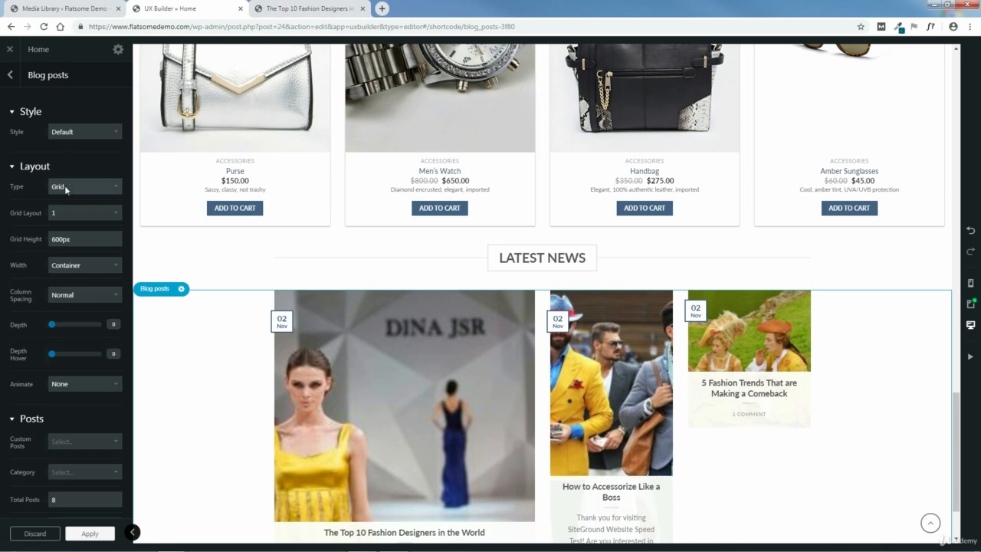
# - Set the blog posts' layout type to Slider and their width to Full Width
pyautogui.click(65, 191)
pyautogui.click(69, 203)
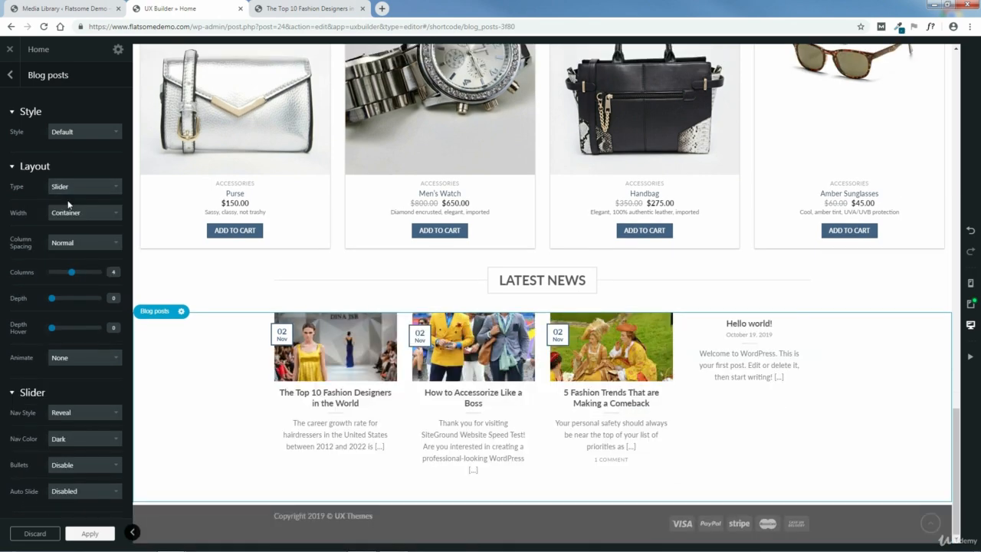
pyautogui.click(69, 215)
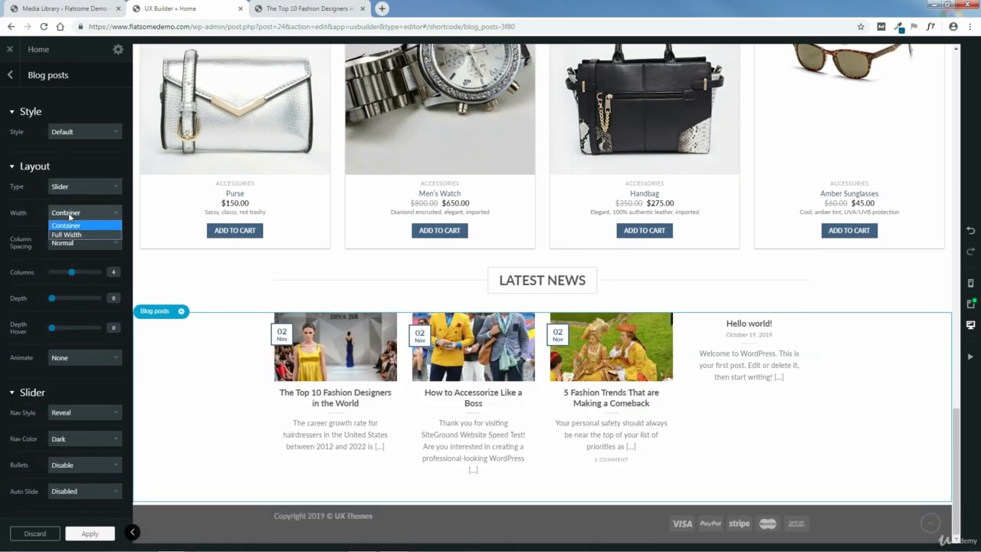
pyautogui.click(69, 237)
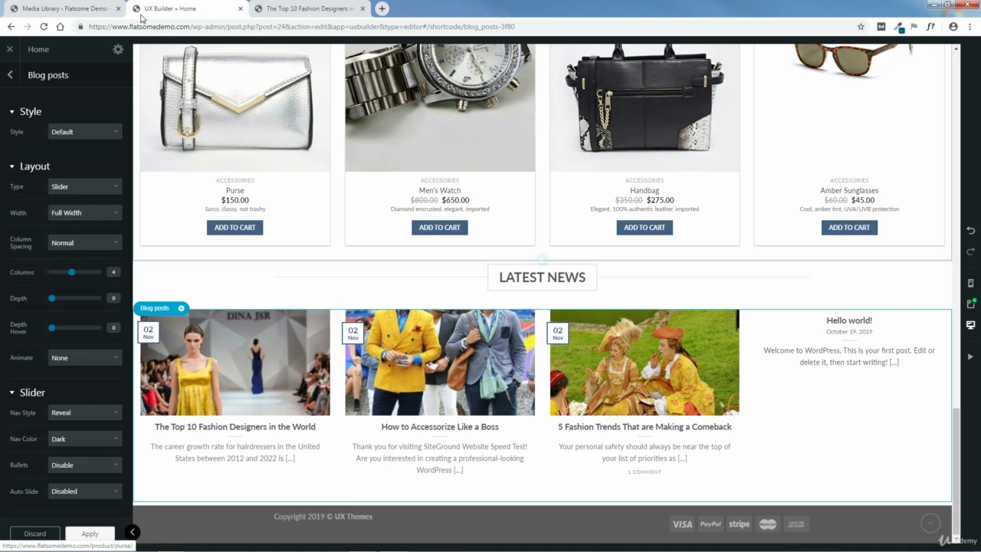
# - Switch to the WordPress admin and move the "Hello world!" post to the trash
pyautogui.click(60, 8)
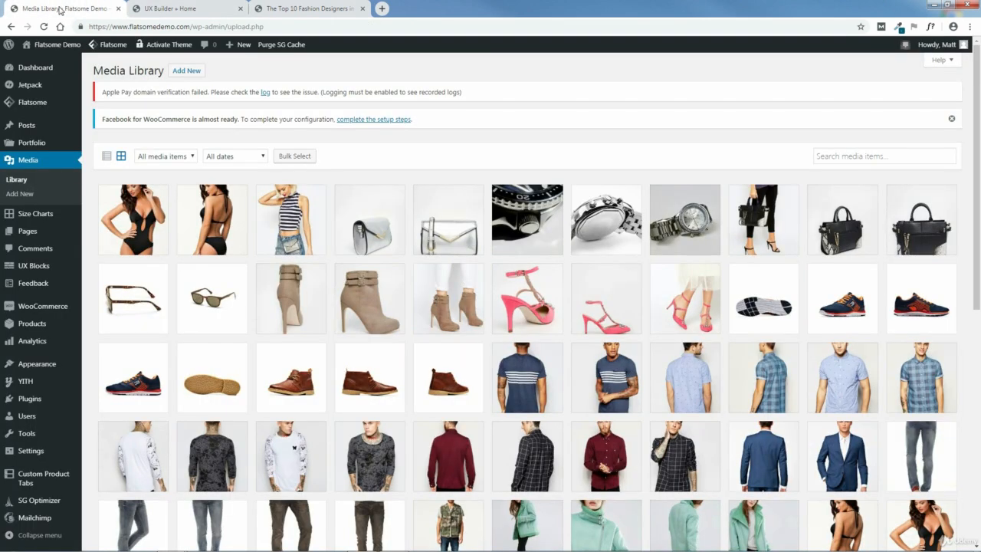
pyautogui.moveTo(56, 48)
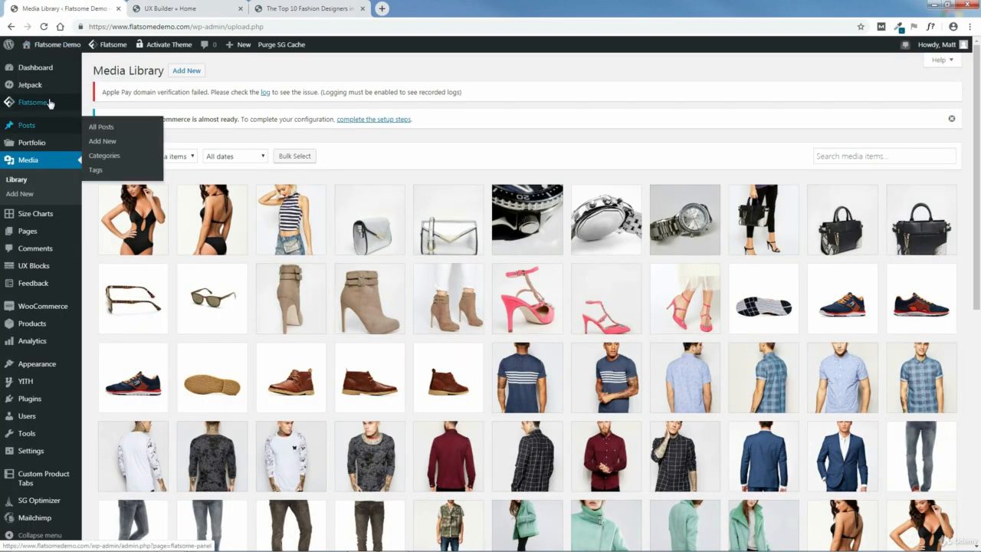
pyautogui.click(33, 71)
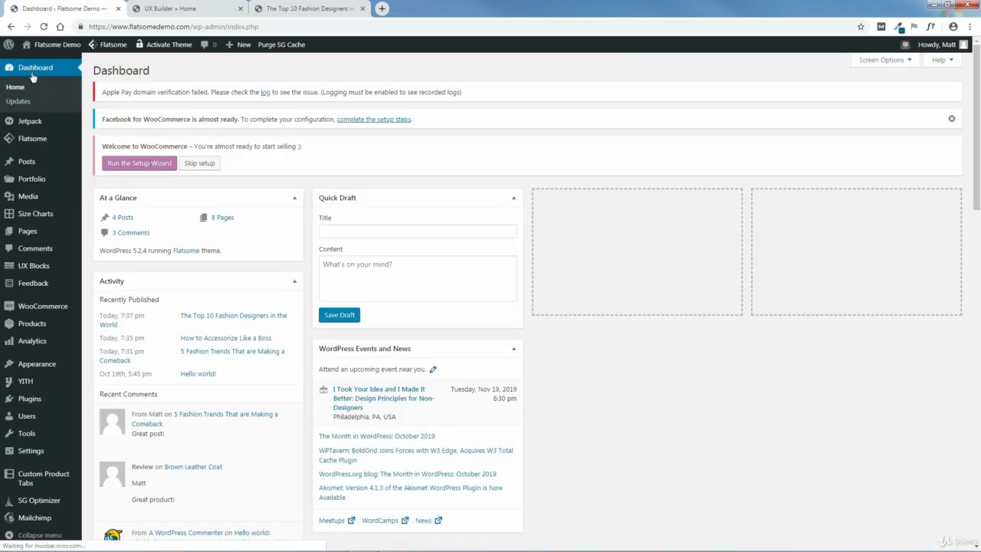
pyautogui.moveTo(26, 162)
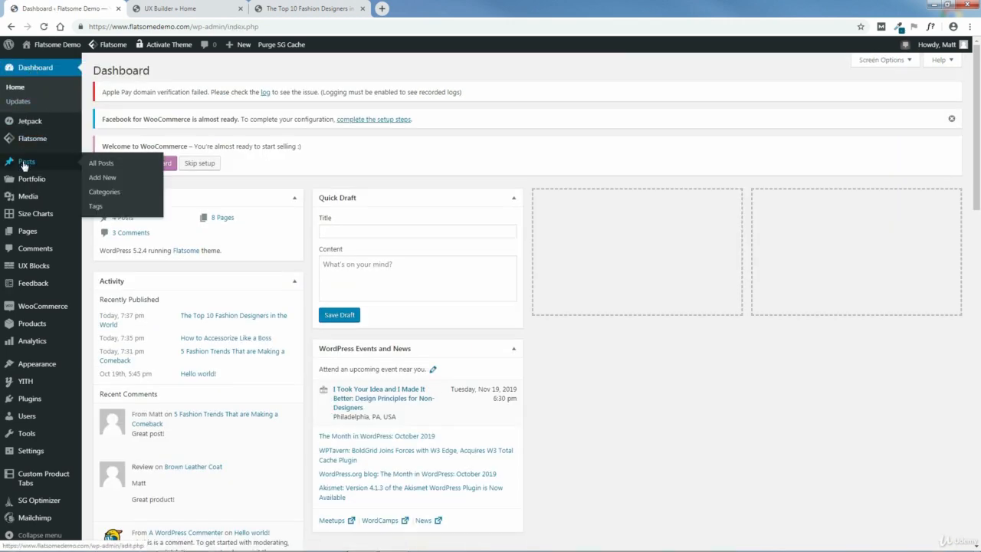
pyautogui.click(102, 163)
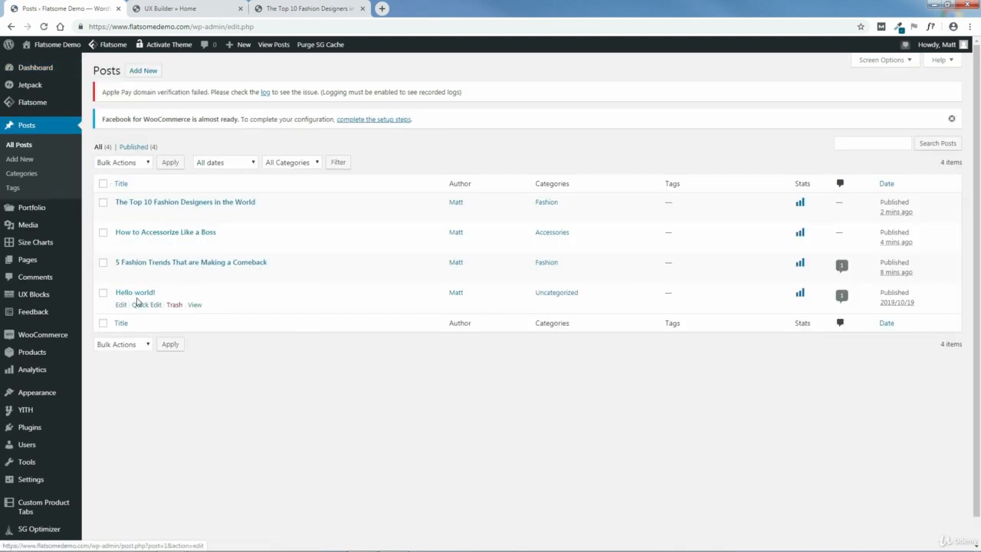
pyautogui.click(174, 306)
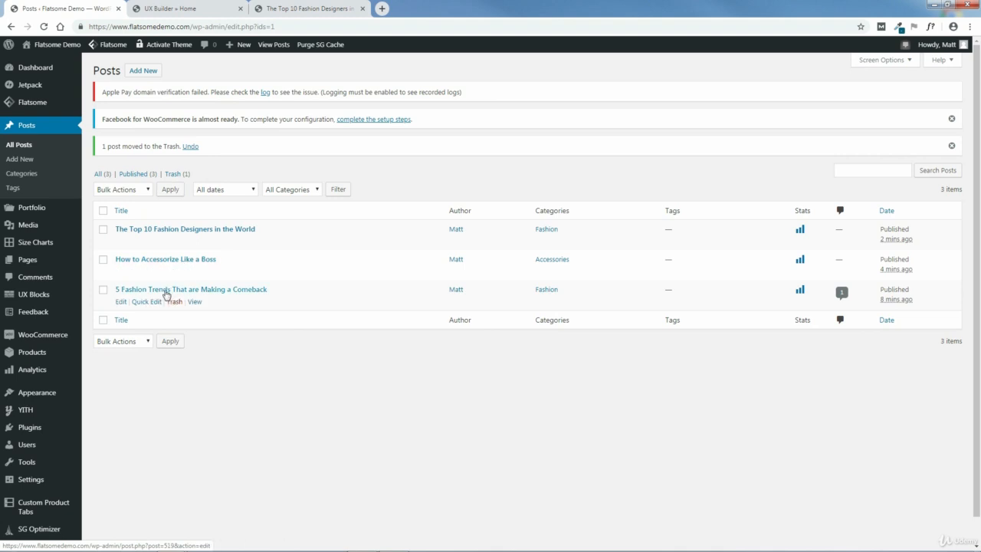
# - Empty the posts trash to delete the post permanently, and return to the Dashboard
pyautogui.click(173, 175)
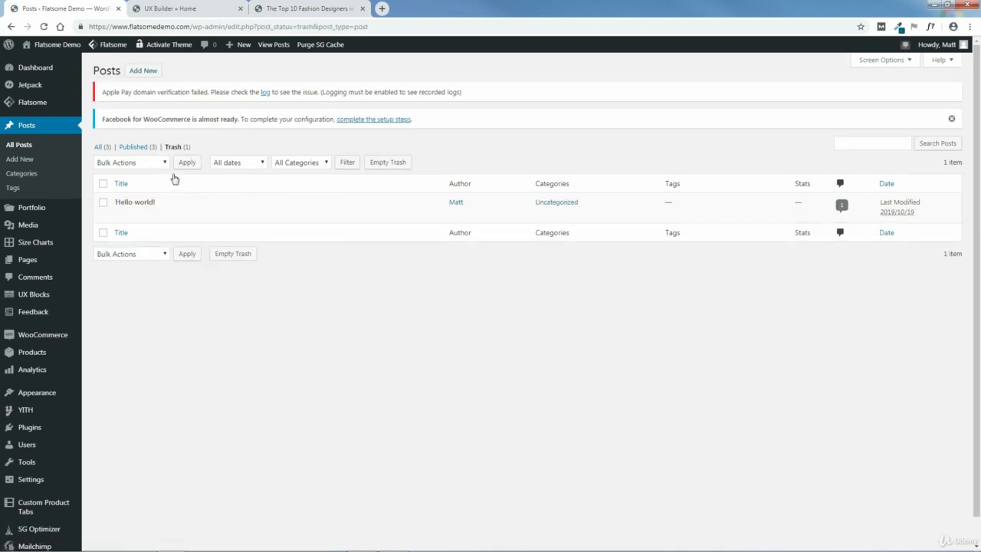
pyautogui.click(390, 167)
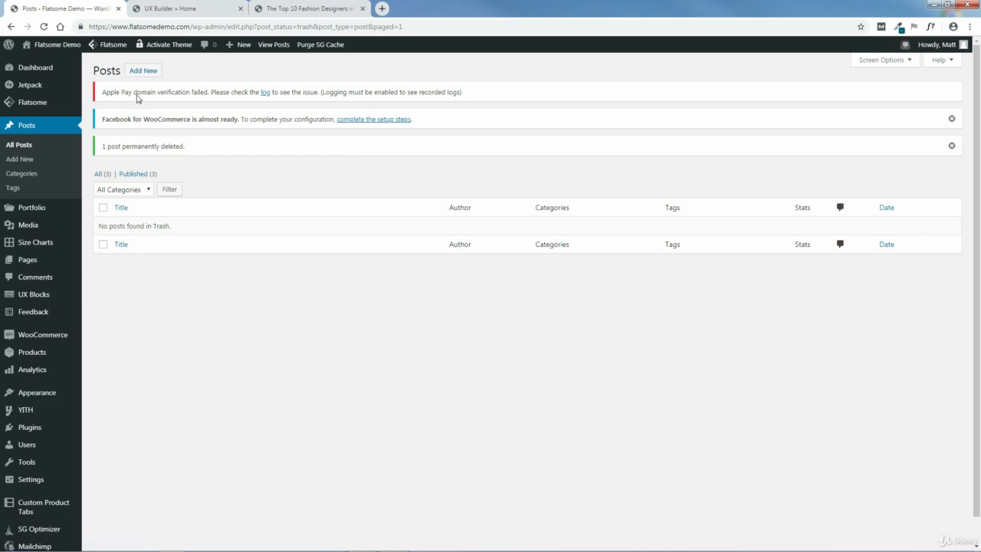
pyautogui.click(33, 71)
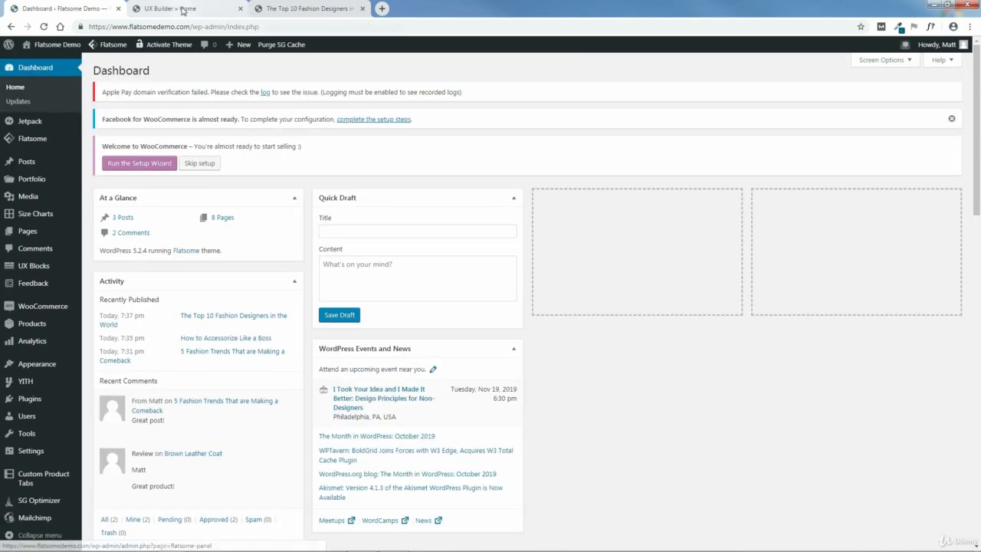
# - Switch back to UX Builder, apply the Blog posts settings and update the Home page
pyautogui.click(183, 9)
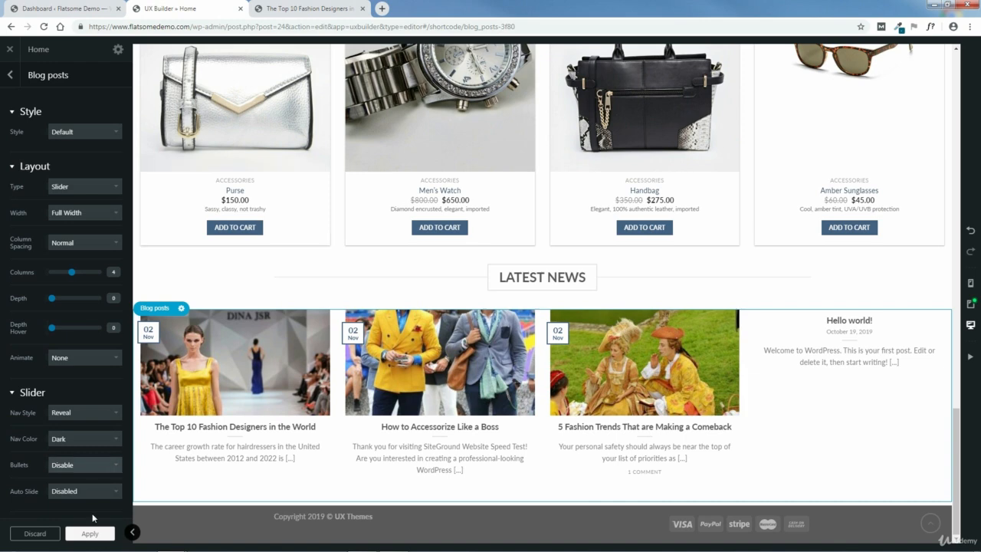
pyautogui.click(89, 534)
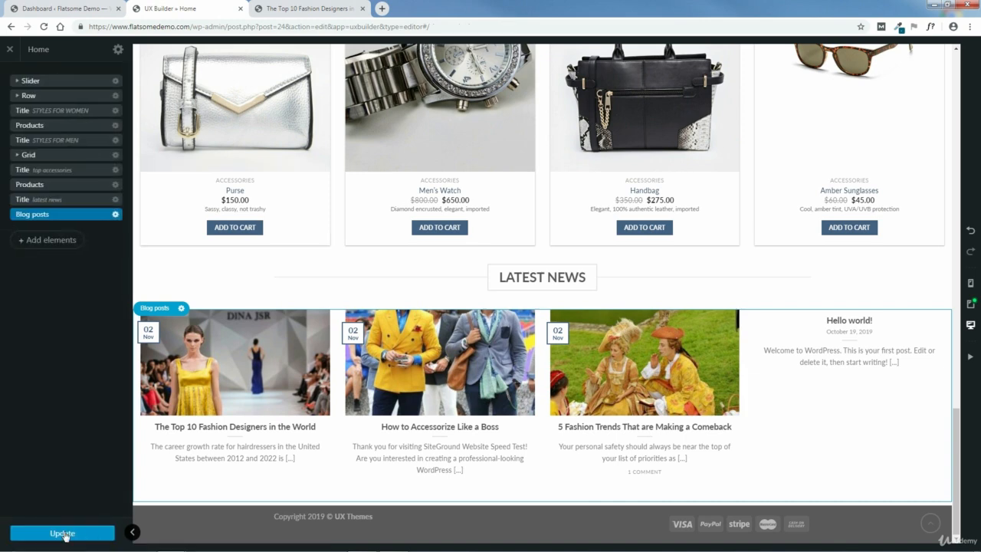
pyautogui.click(64, 534)
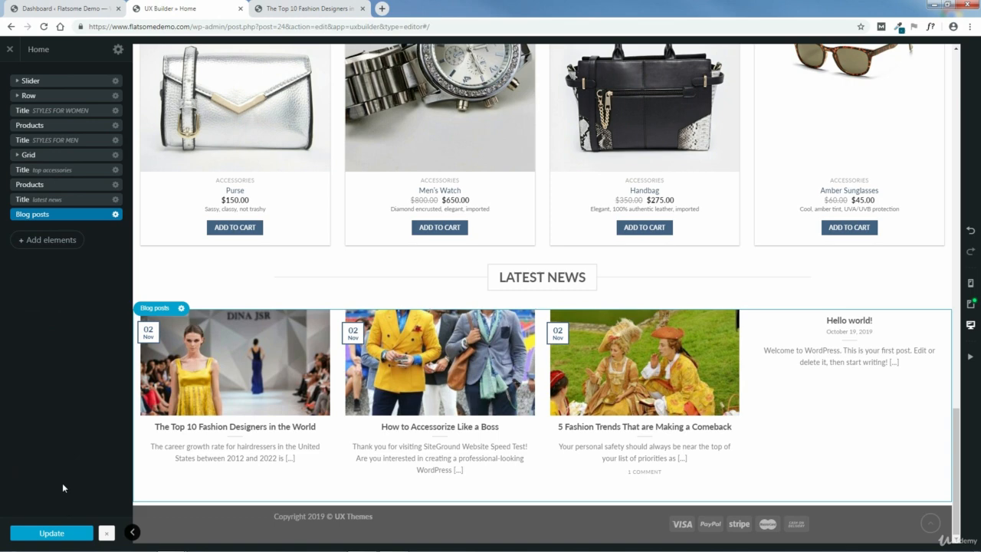
# - Reload the page builder and examine the blog posts in the Latest News section
pyautogui.click(44, 27)
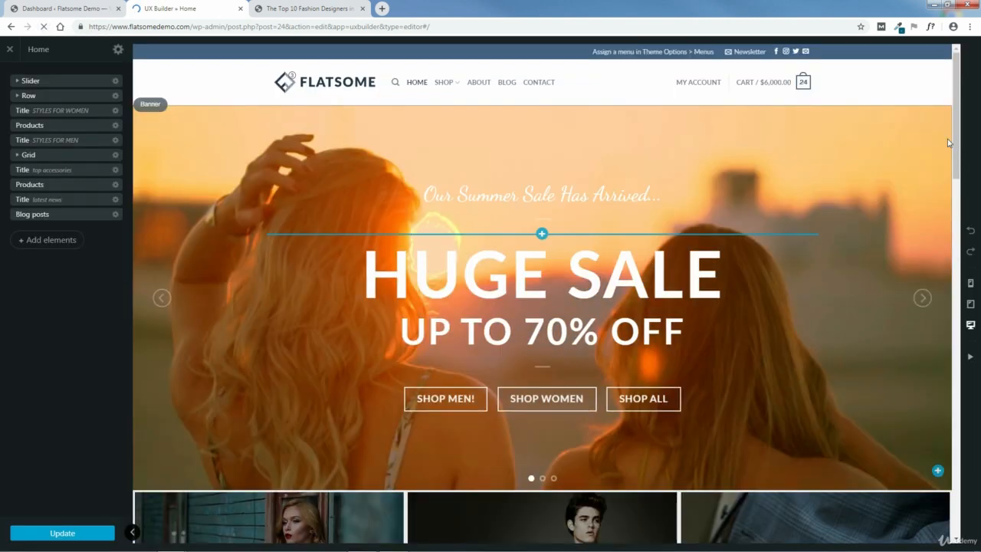
pyautogui.scroll(-15, 948, 143)
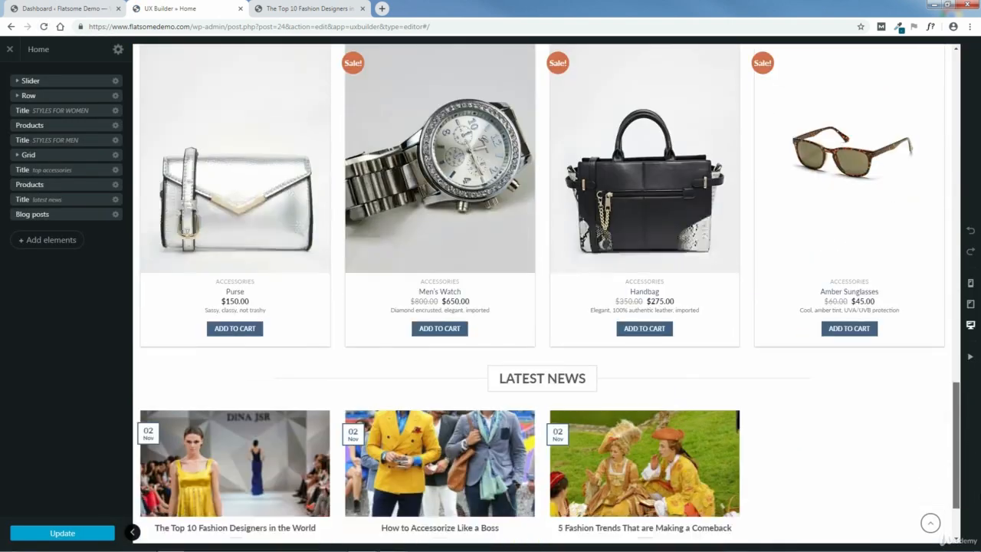
pyautogui.scroll(-2, 545, 294)
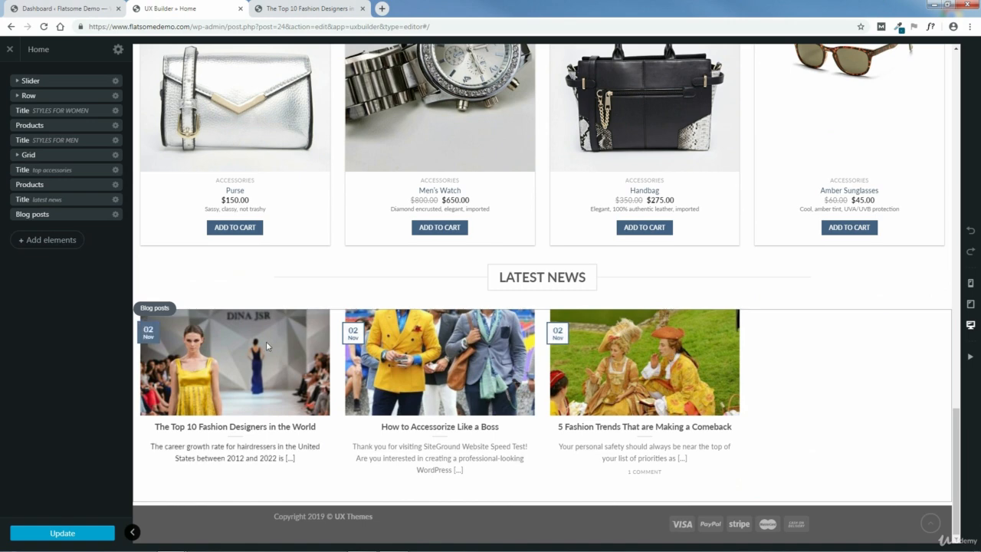
# - Set the Blog posts element to 3 columns with the Fade In Right animation
pyautogui.click(80, 215)
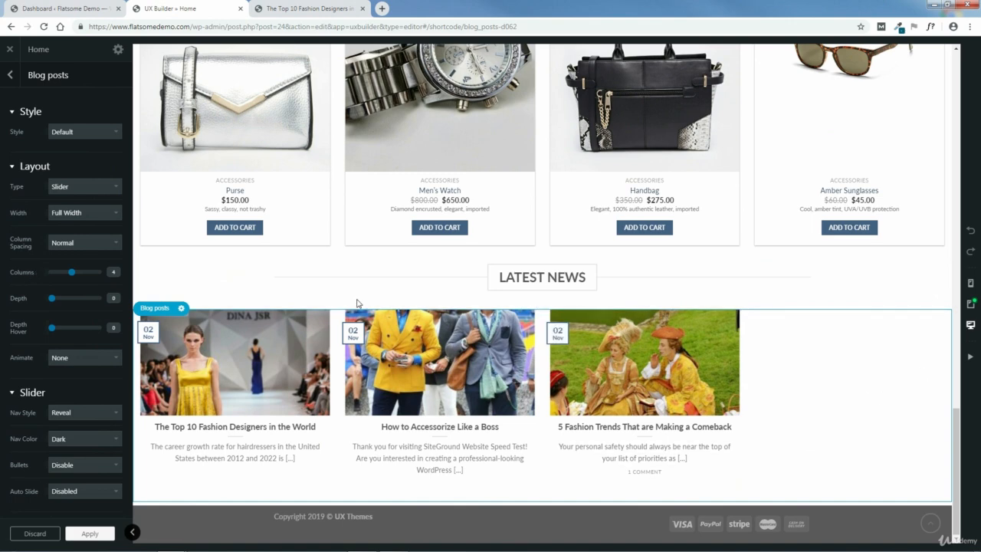
pyautogui.moveTo(71, 274); pyautogui.dragTo(67, 274)
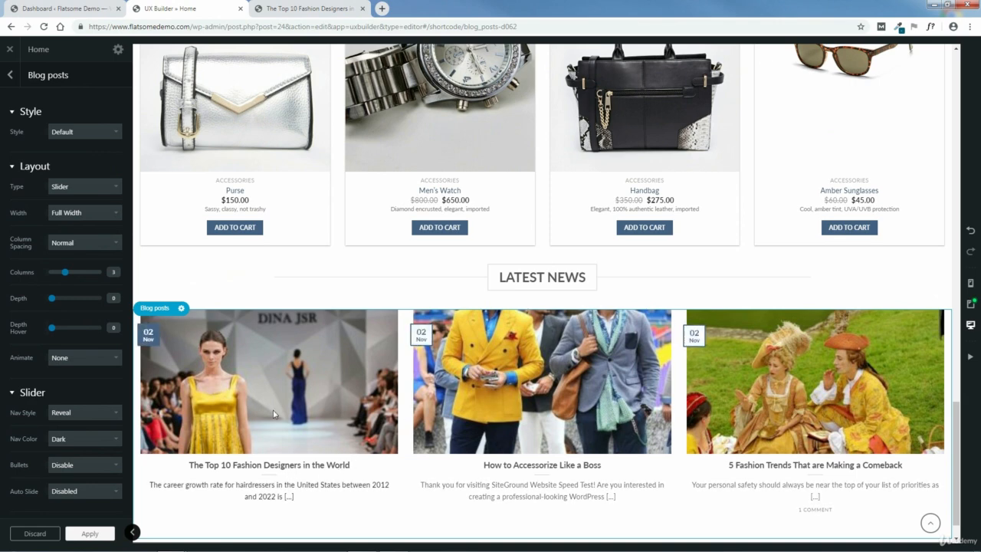
pyautogui.click(102, 360)
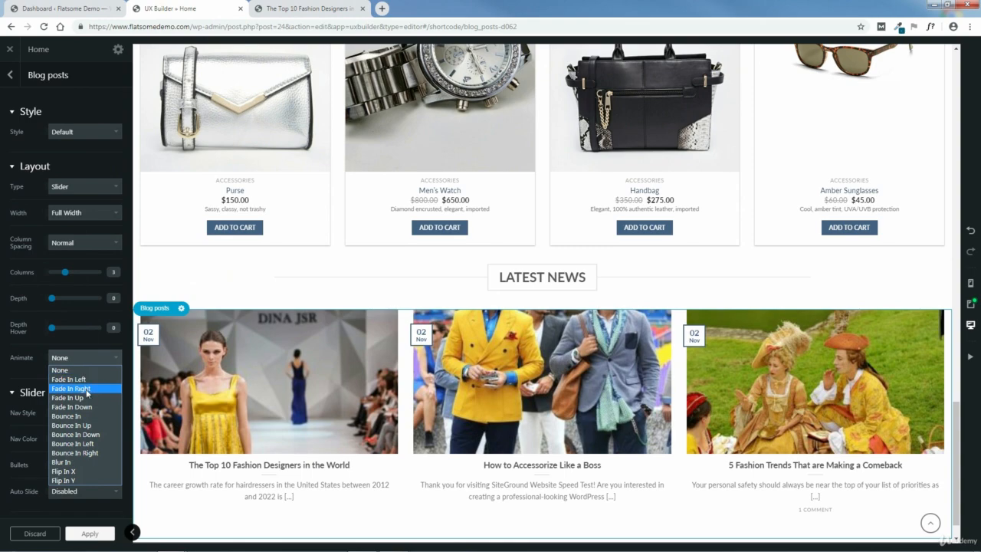
pyautogui.click(87, 388)
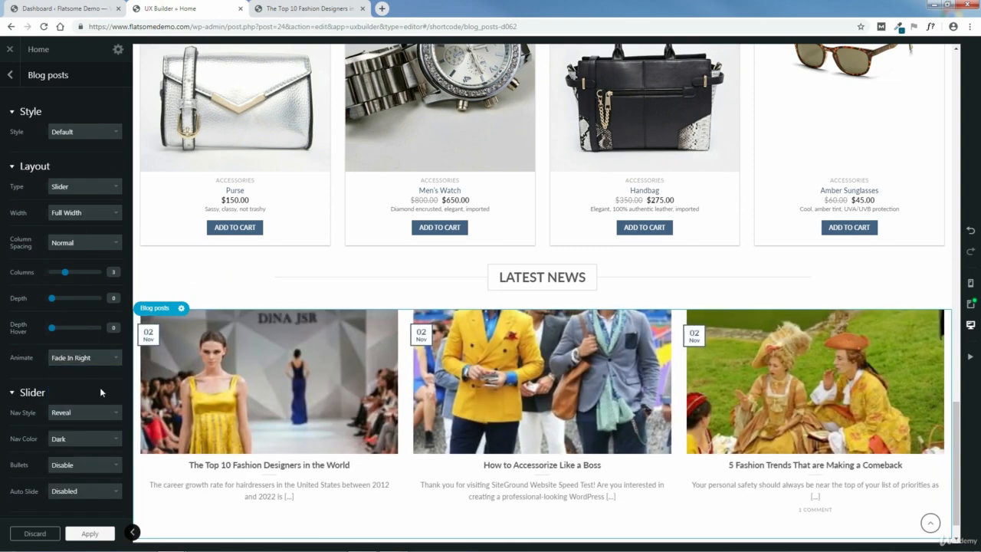
# - Set the slider navigation style of the Blog posts element to Circle
pyautogui.scroll(-1, 116, 384)
pyautogui.scroll(-5, 115, 379)
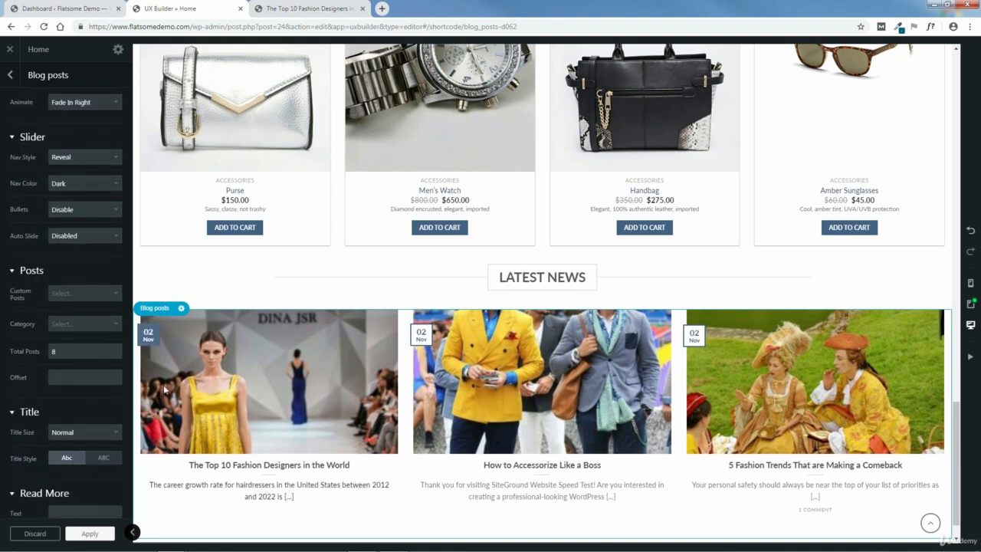
pyautogui.click(86, 157)
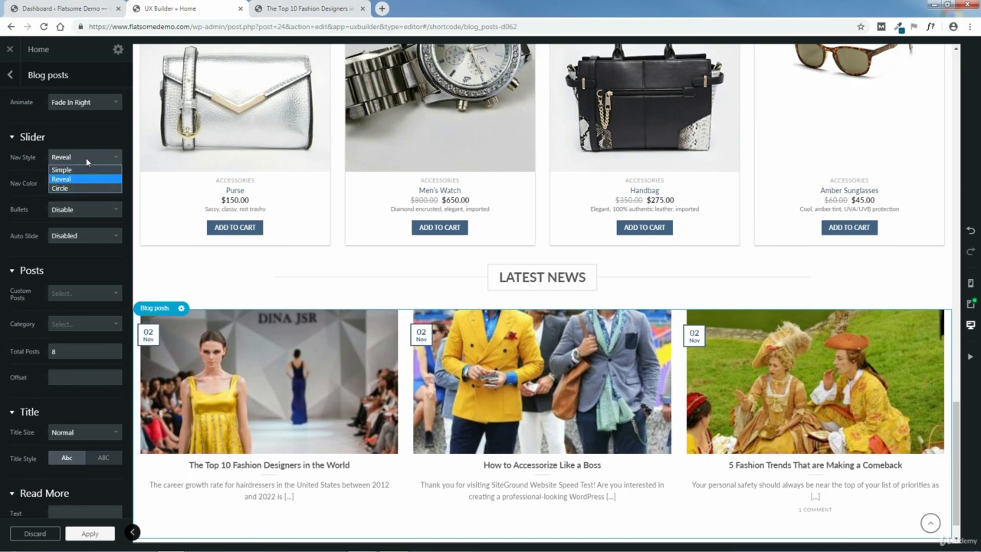
pyautogui.click(67, 188)
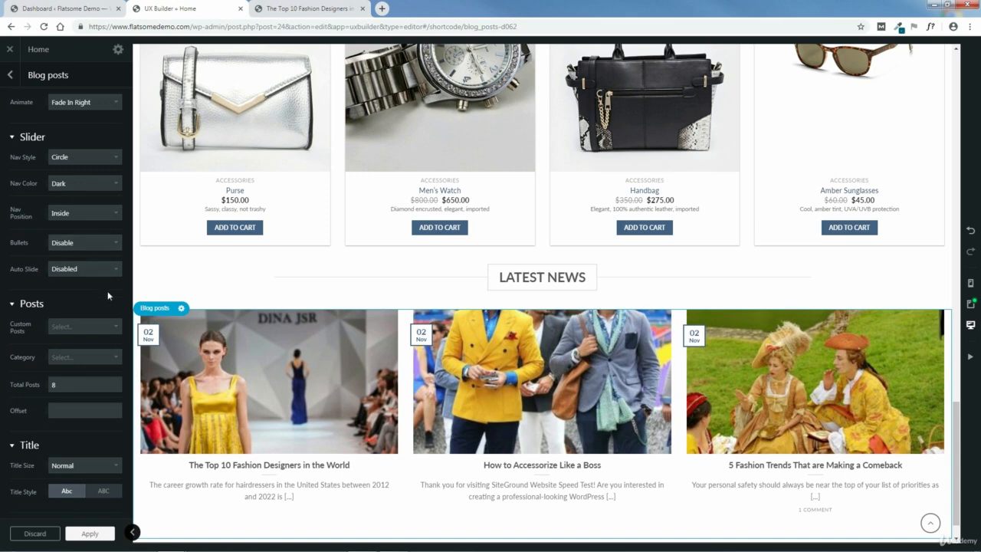
# - Try limiting the blog posts to the Fashion category, and remove the category filter again
pyautogui.scroll(-4, 109, 291)
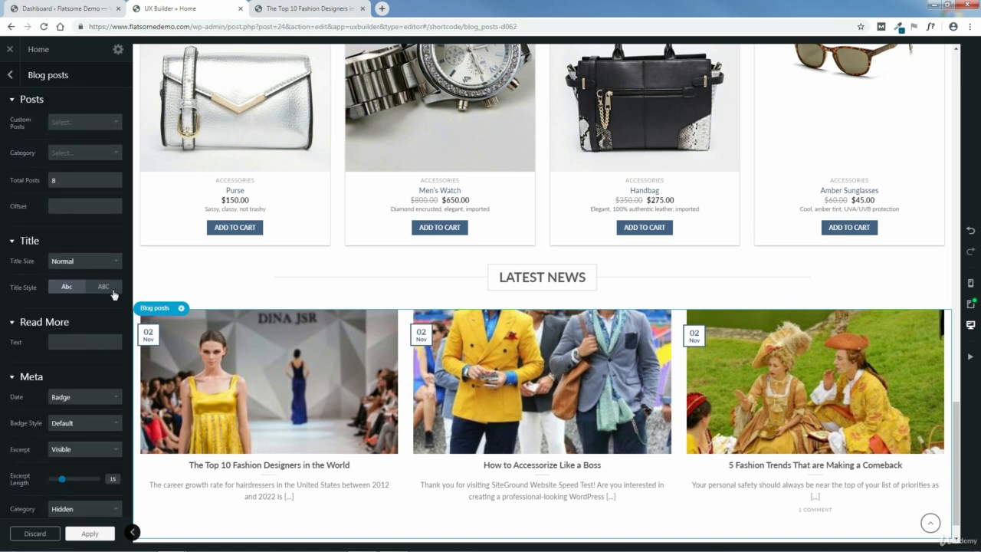
pyautogui.scroll(1, 114, 294)
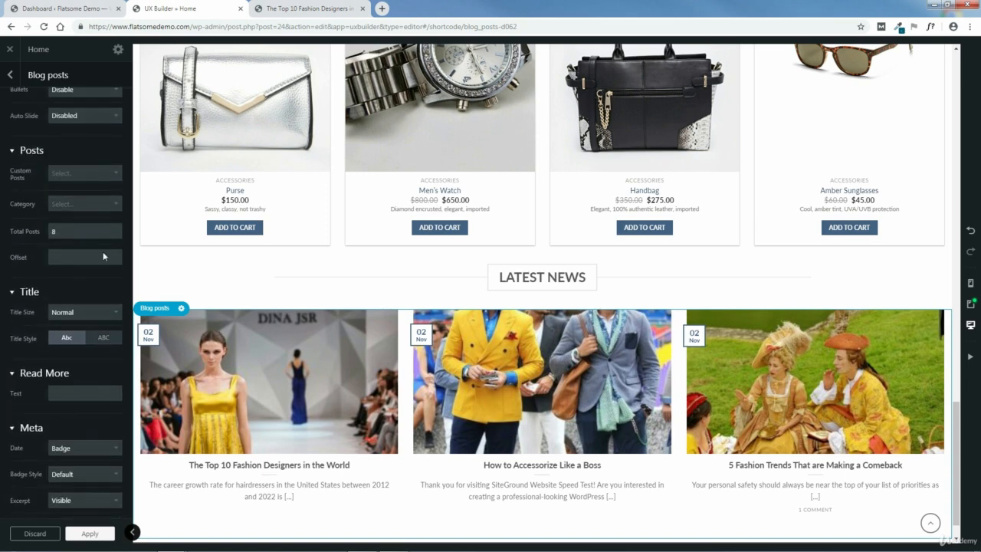
pyautogui.click(90, 175)
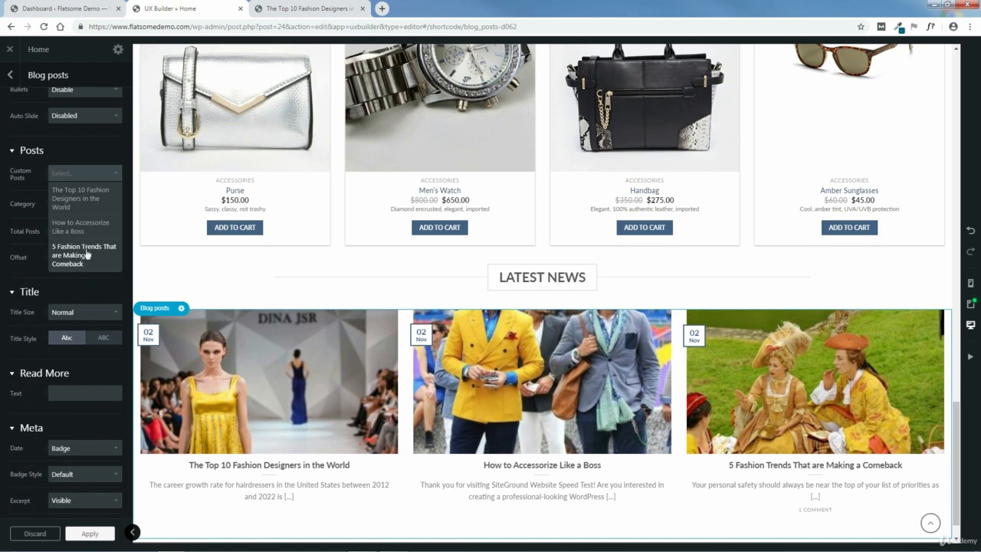
pyautogui.click(127, 218)
pyautogui.click(98, 206)
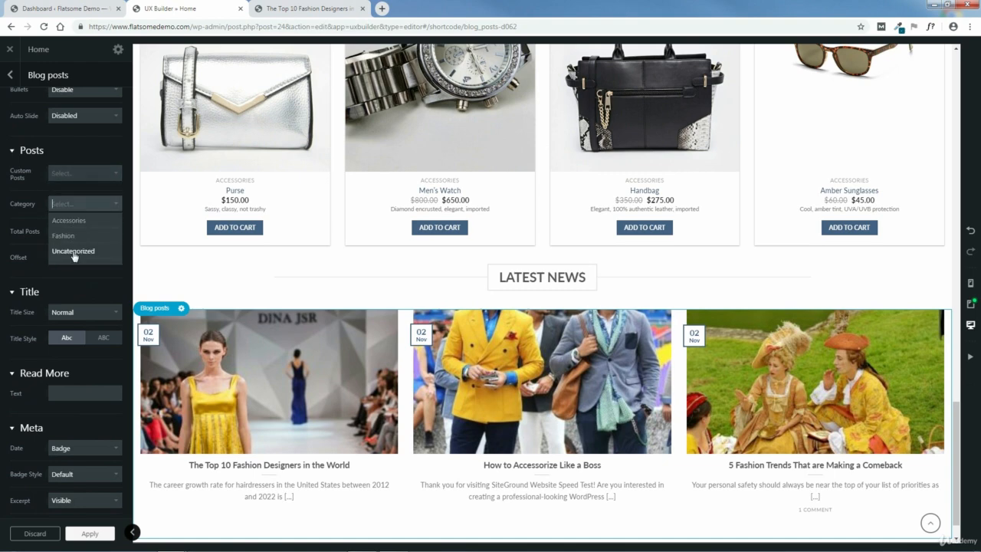
pyautogui.click(115, 235)
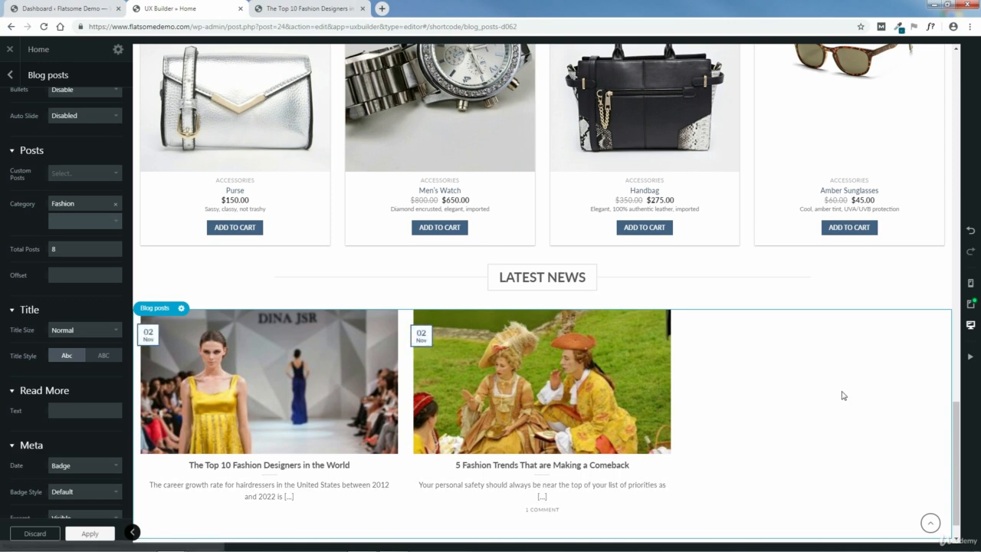
pyautogui.click(117, 207)
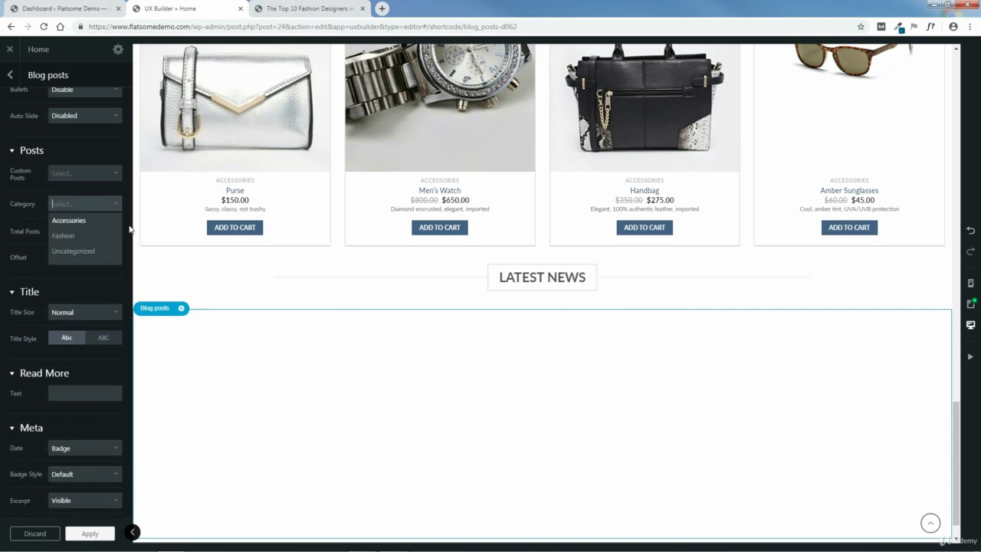
pyautogui.click(127, 228)
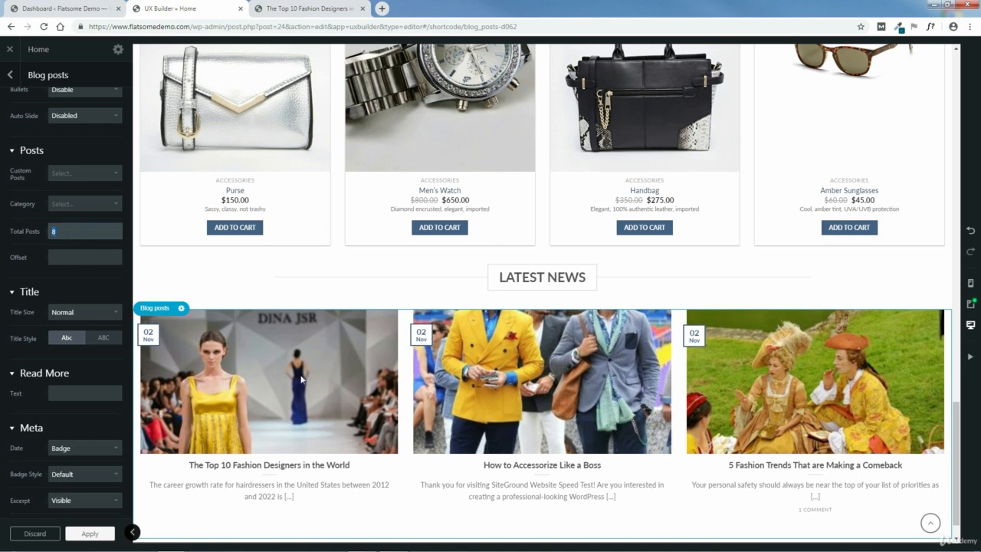
pyautogui.click(88, 281)
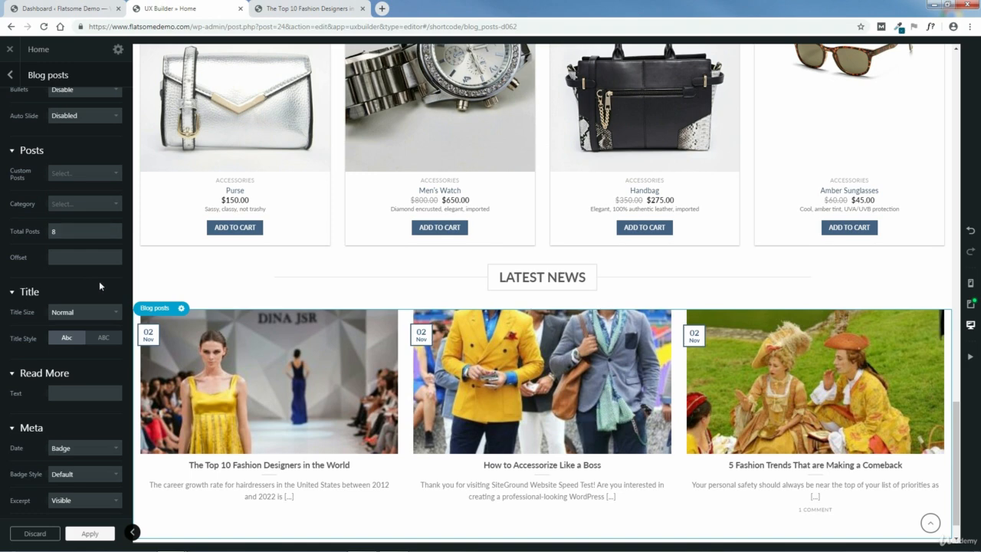
# - Set the title size of the blog posts to Large
pyautogui.scroll(-3, 99, 280)
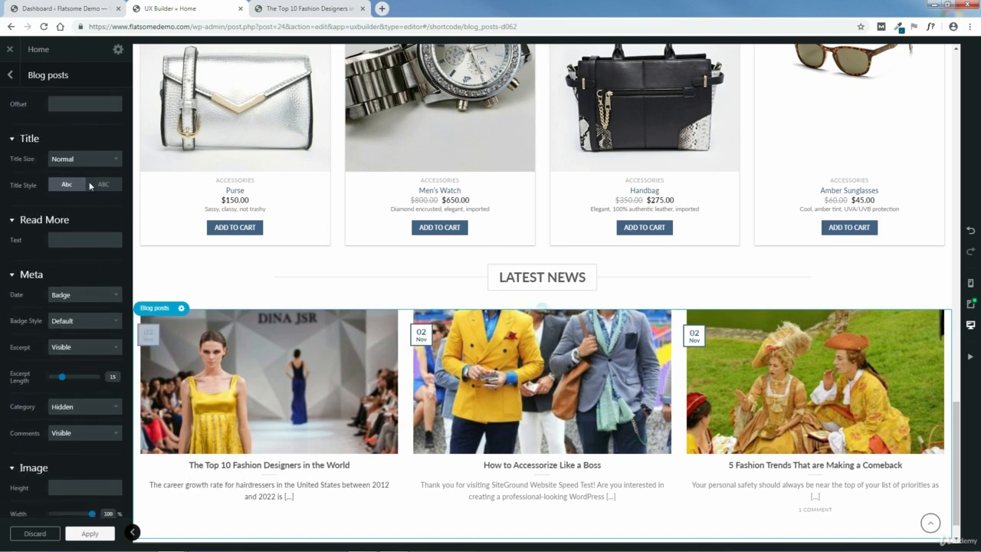
pyautogui.click(82, 160)
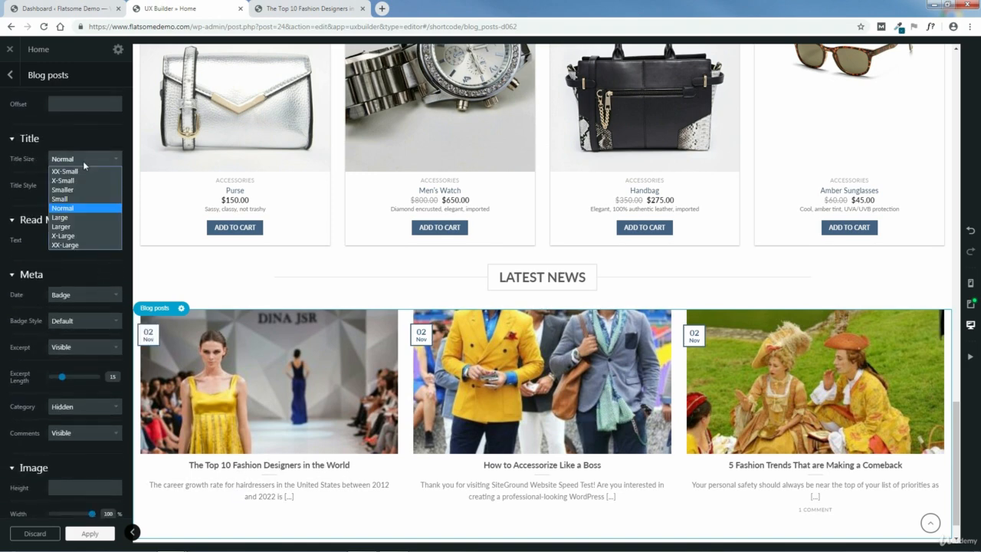
pyautogui.click(66, 217)
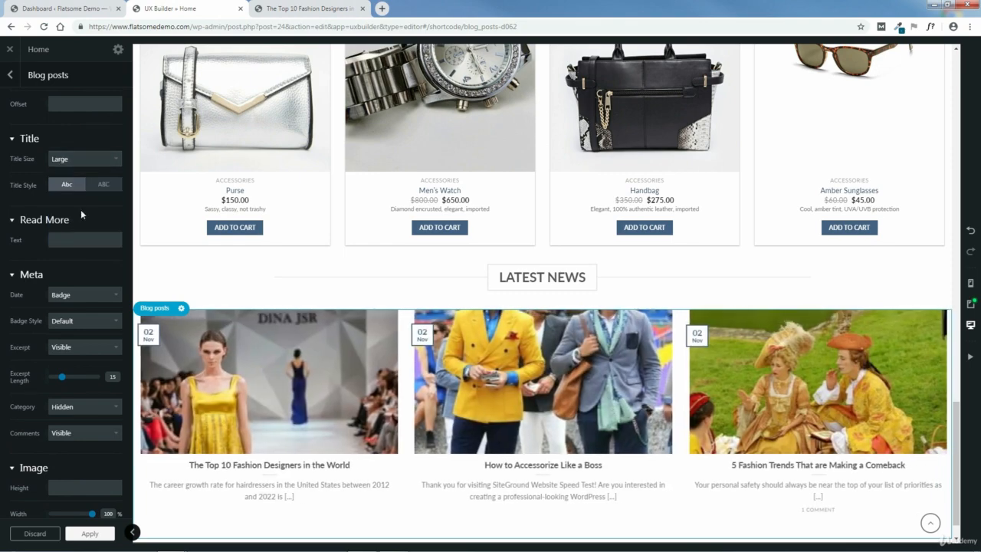
# - Try the XX-Large title size and the uppercase title style, restoring the Large size and normal capitalization
pyautogui.click(77, 158)
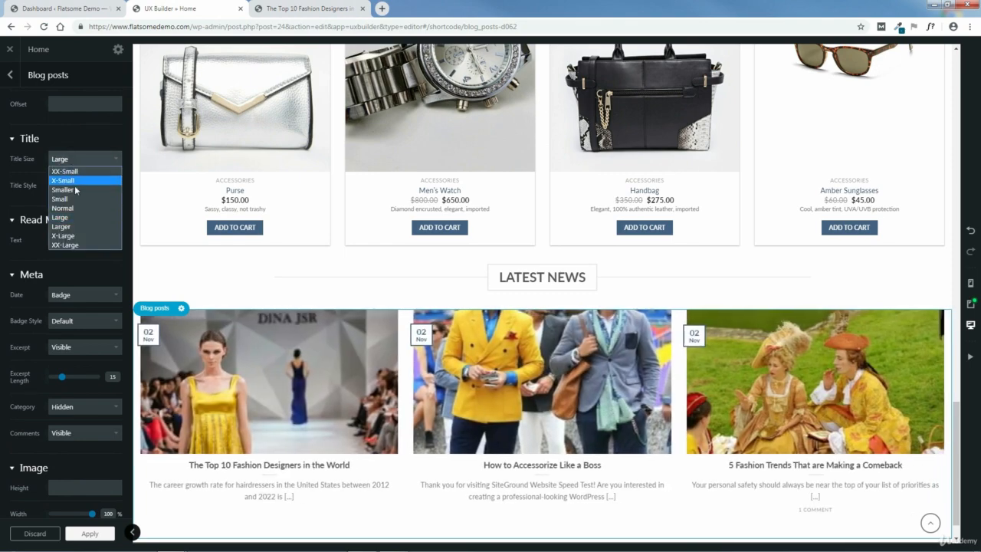
pyautogui.click(71, 245)
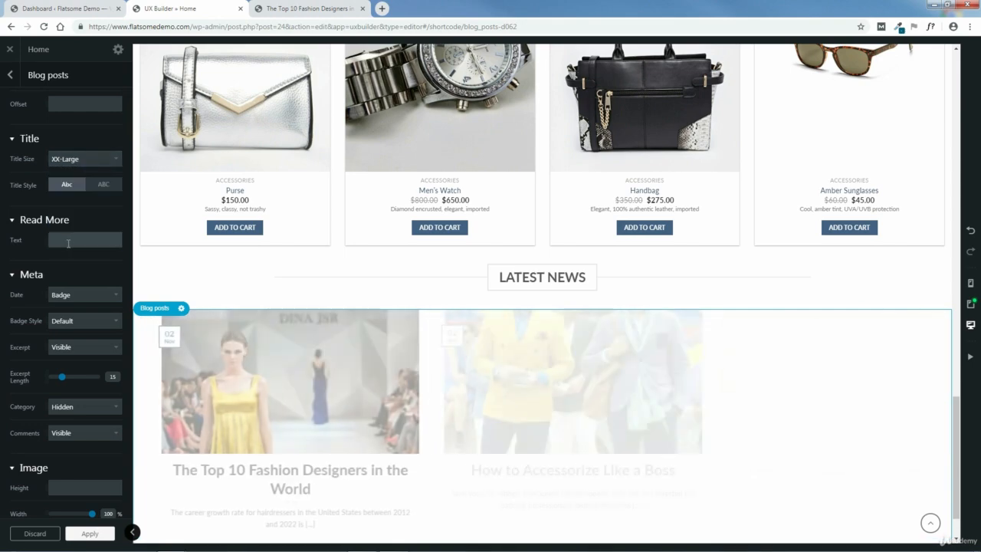
pyautogui.click(90, 159)
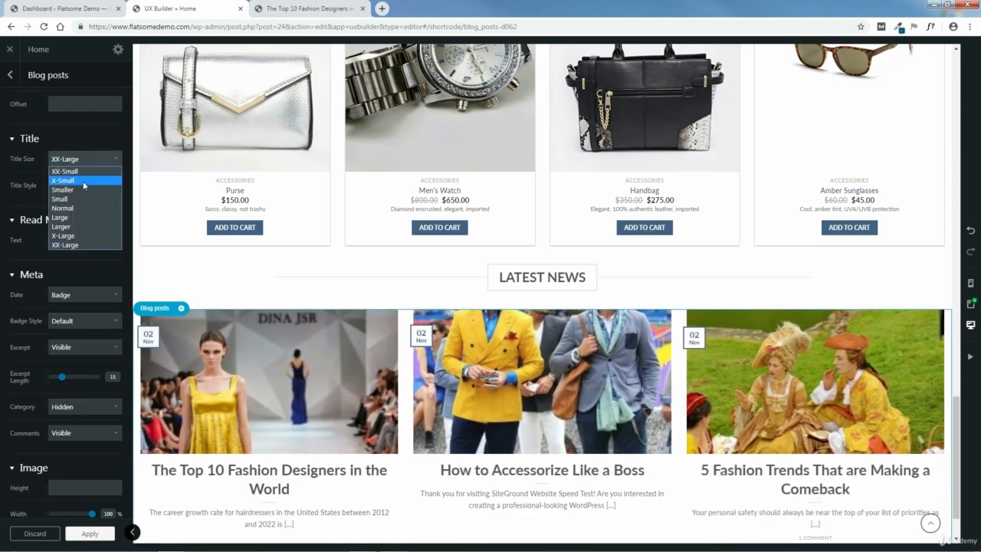
pyautogui.click(71, 218)
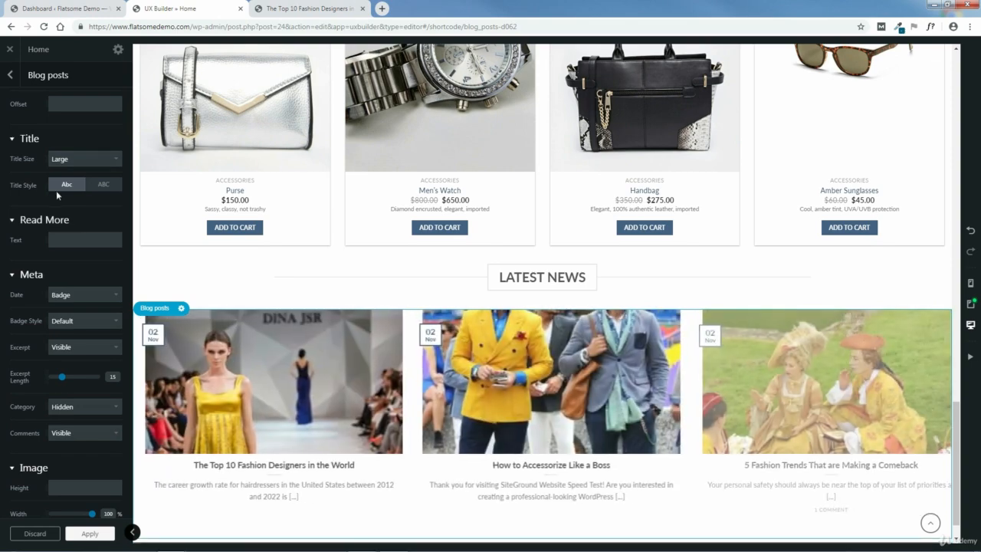
pyautogui.click(103, 185)
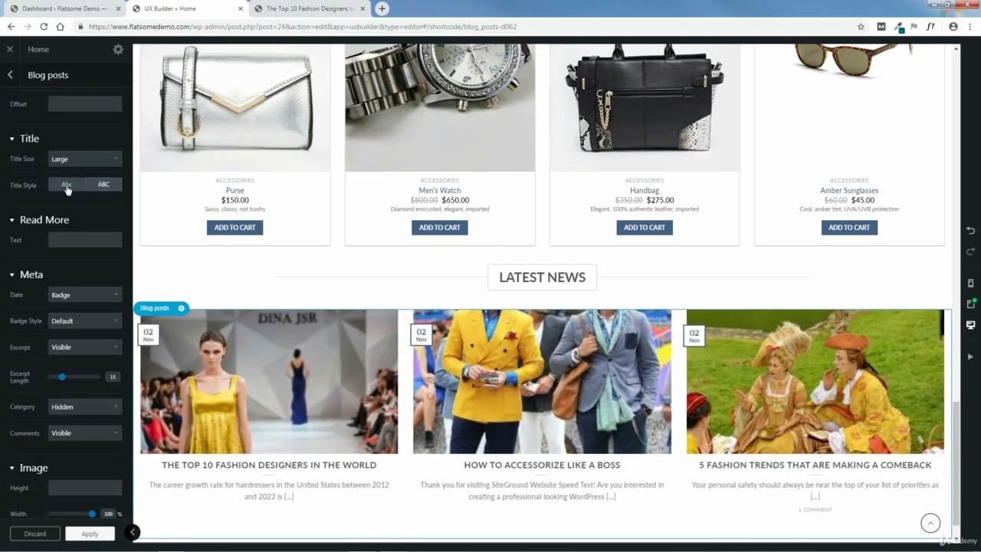
pyautogui.click(66, 186)
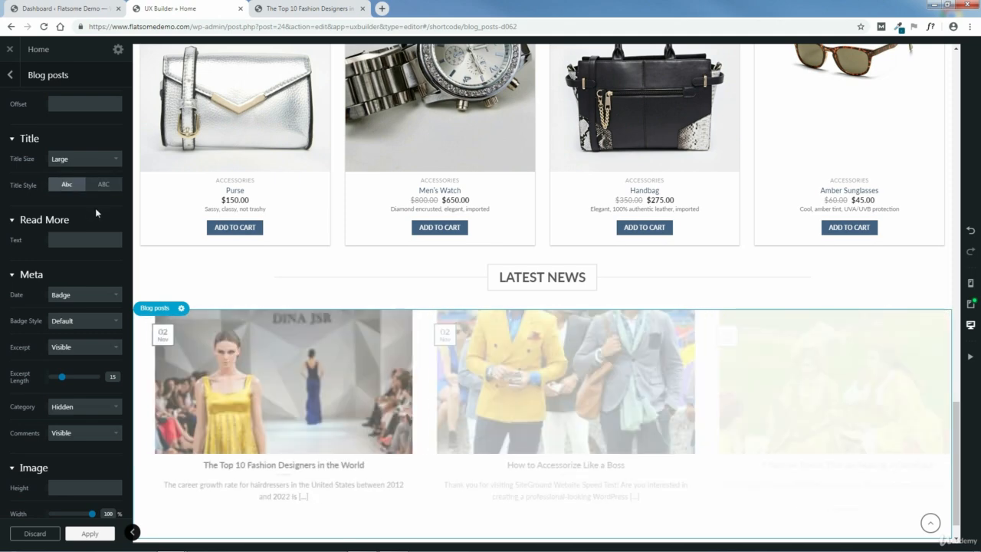
# - Add a Read More button to the blog posts with the text "read more", the Primary color and the Default style
pyautogui.click(76, 240)
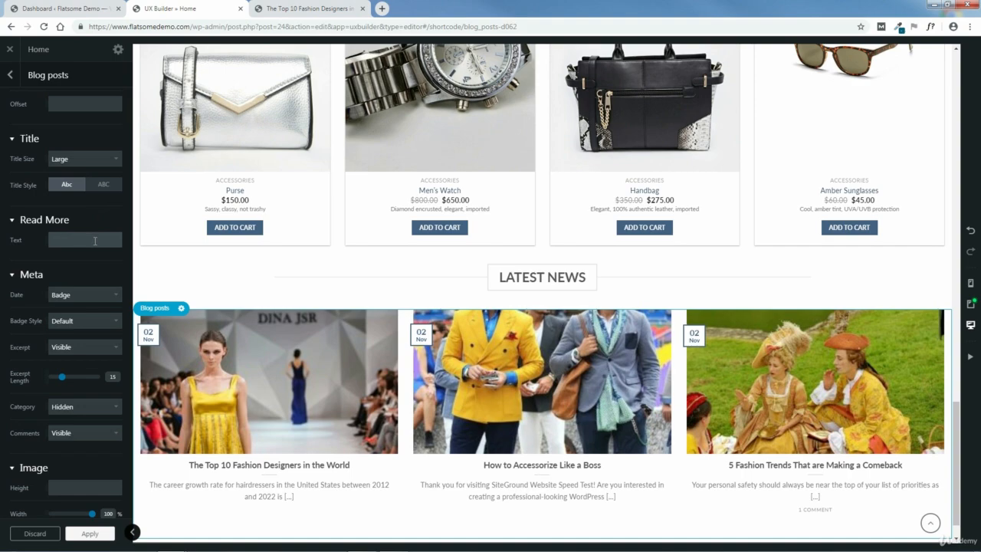
pyautogui.write('read')
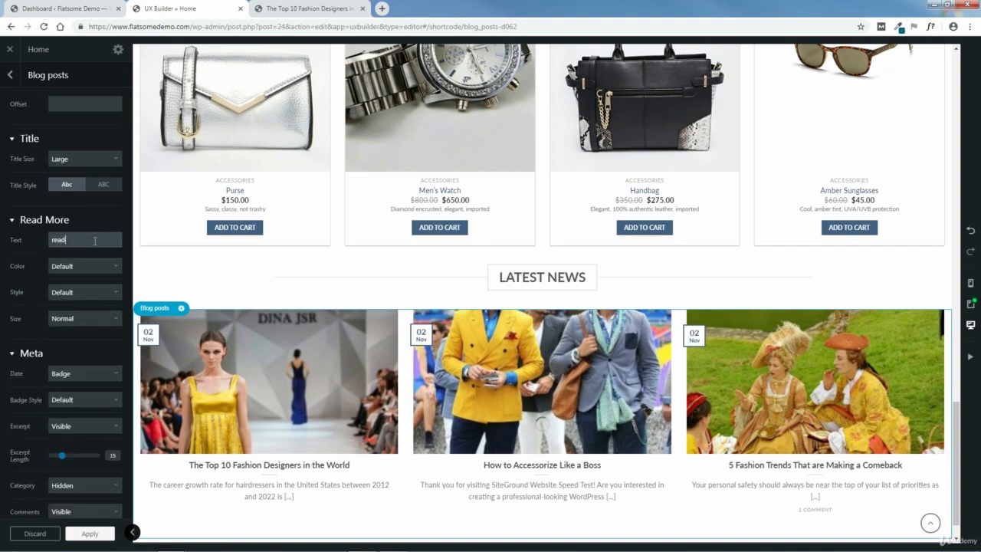
pyautogui.write(' more')
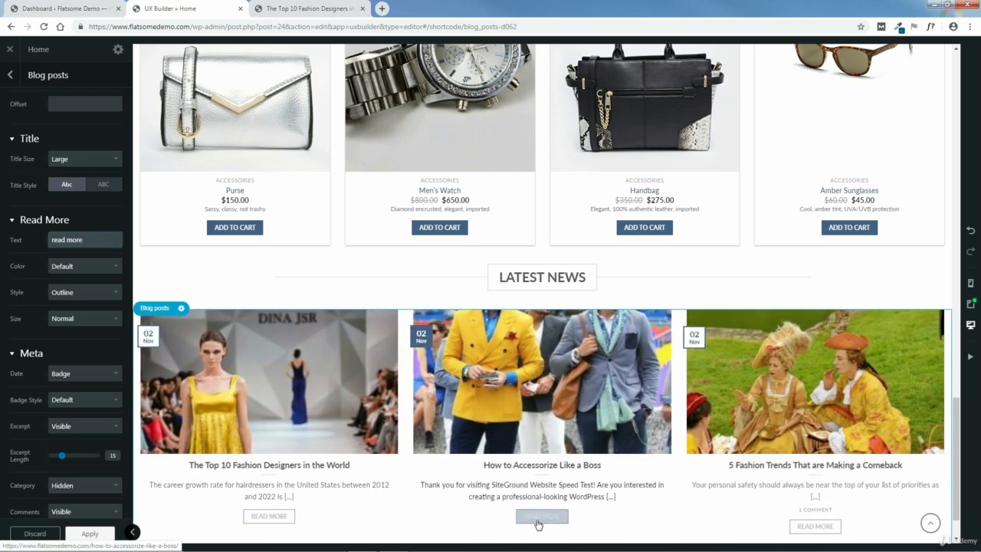
pyautogui.click(81, 266)
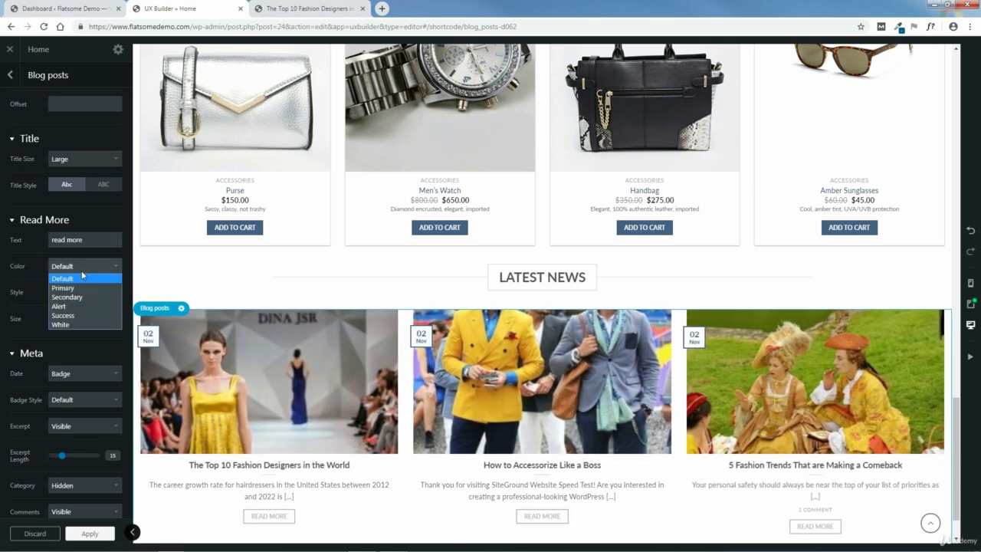
pyautogui.click(80, 285)
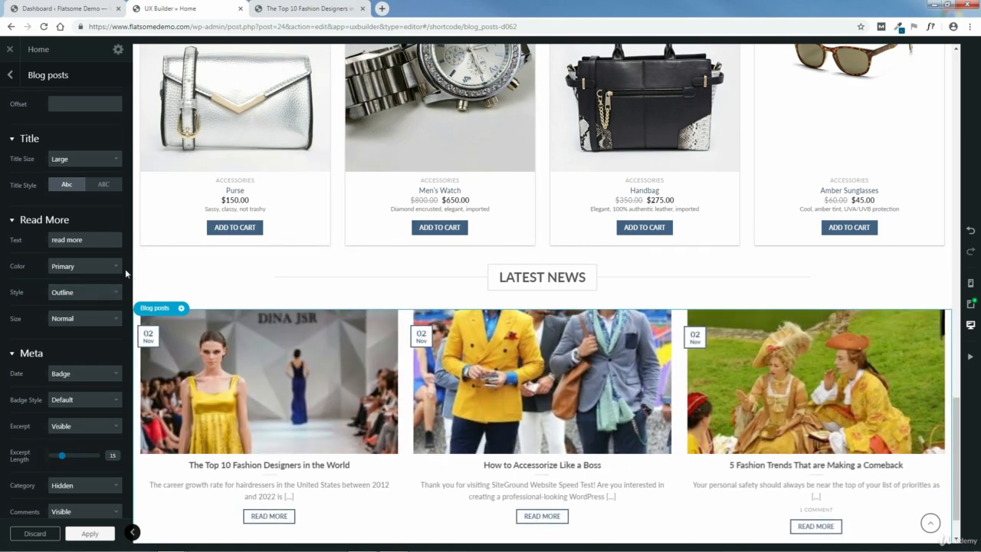
pyautogui.click(94, 293)
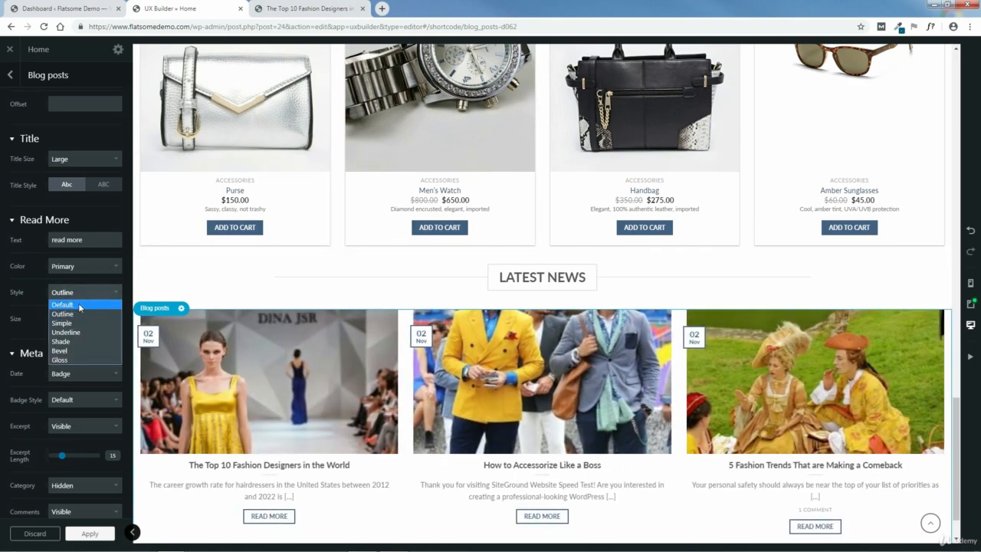
pyautogui.click(74, 304)
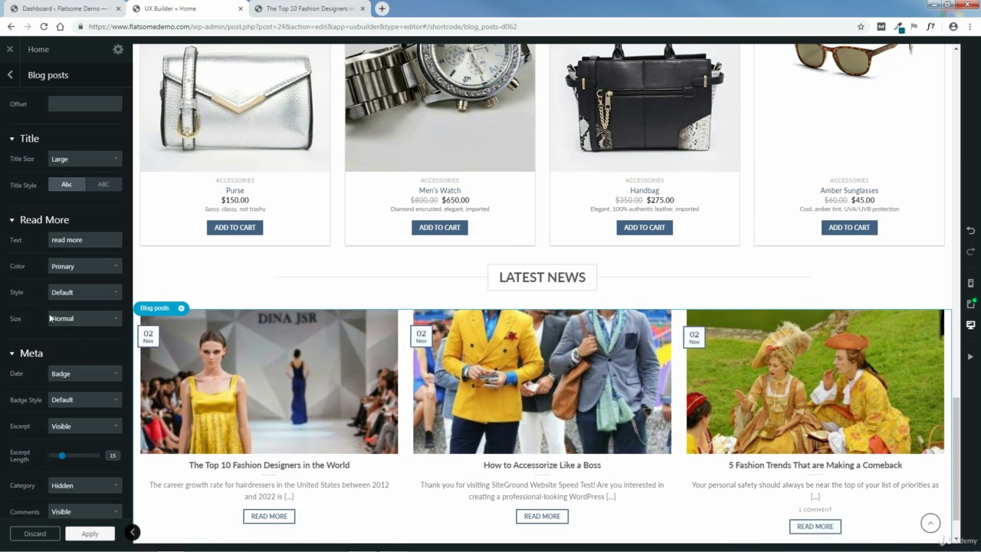
# - Try the Large size for the Read More button, and restore it to Normal
pyautogui.click(79, 322)
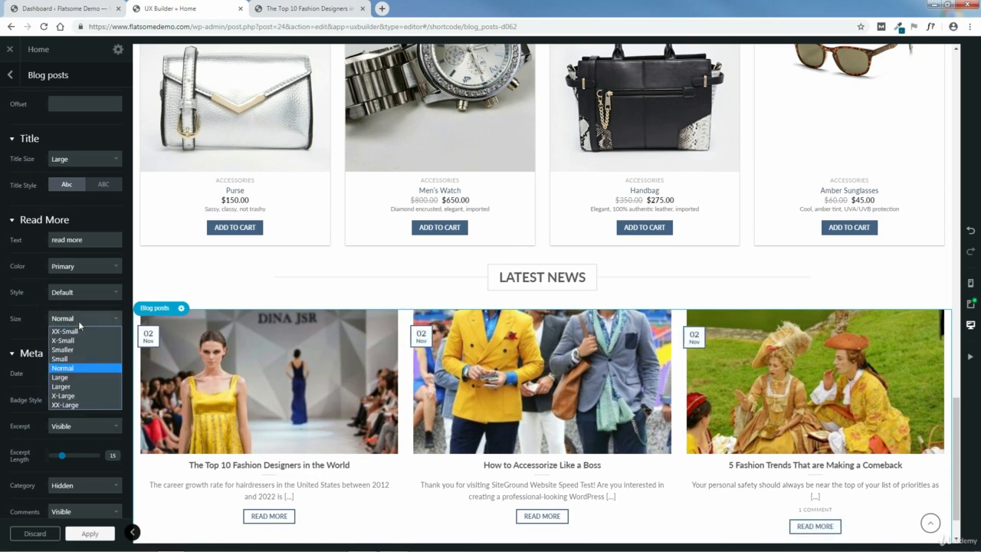
pyautogui.click(66, 377)
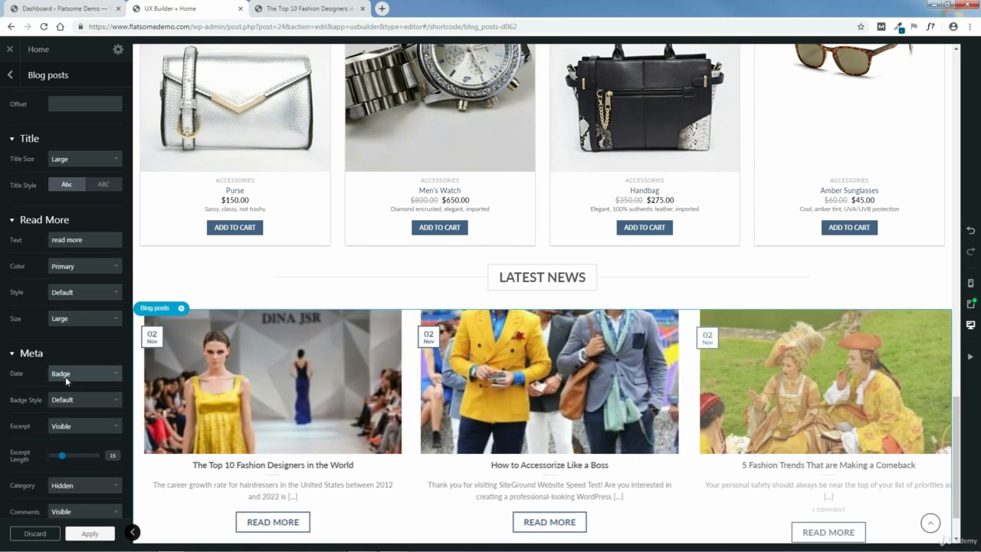
pyautogui.click(70, 320)
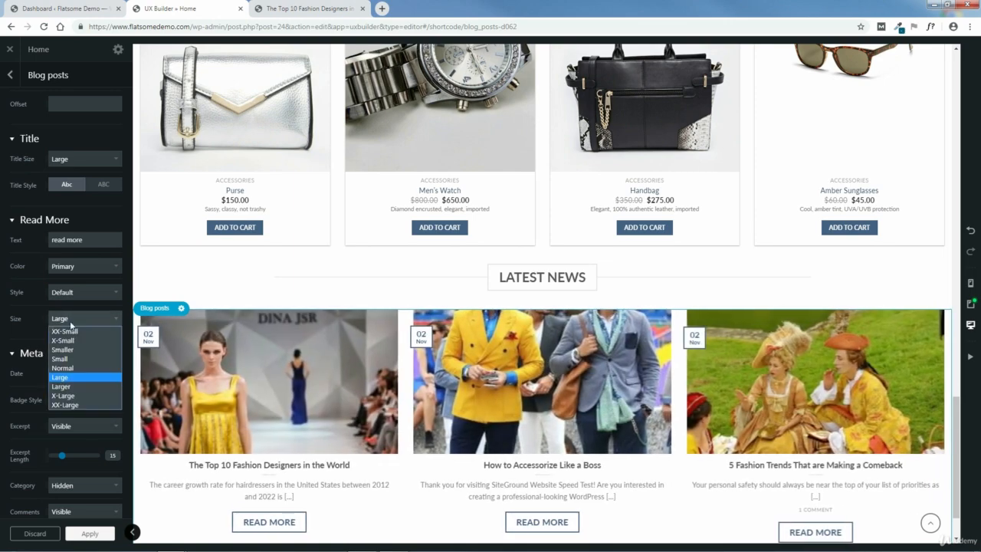
pyautogui.click(69, 368)
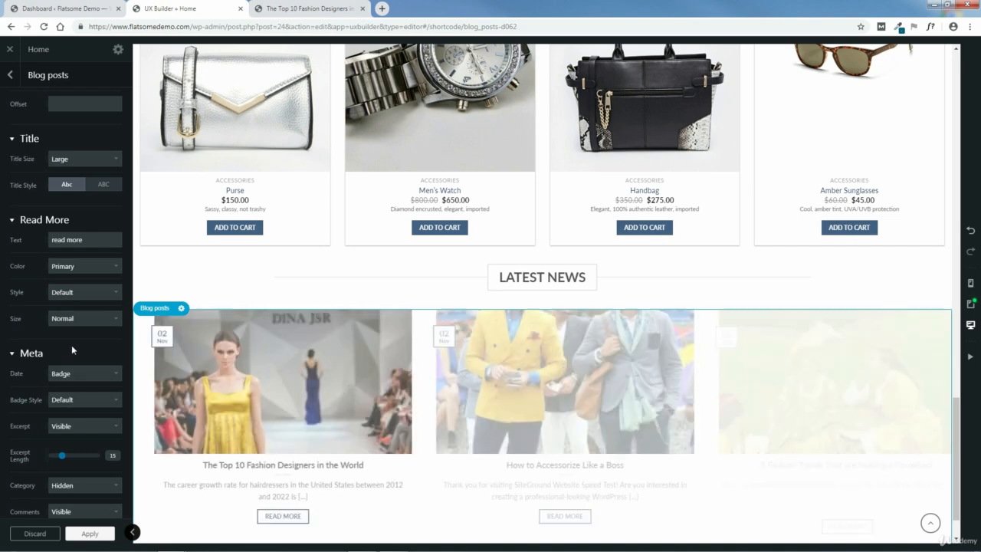
# - Review the date display options in the Meta settings of the blog posts, keeping Badge
pyautogui.scroll(-4, 107, 357)
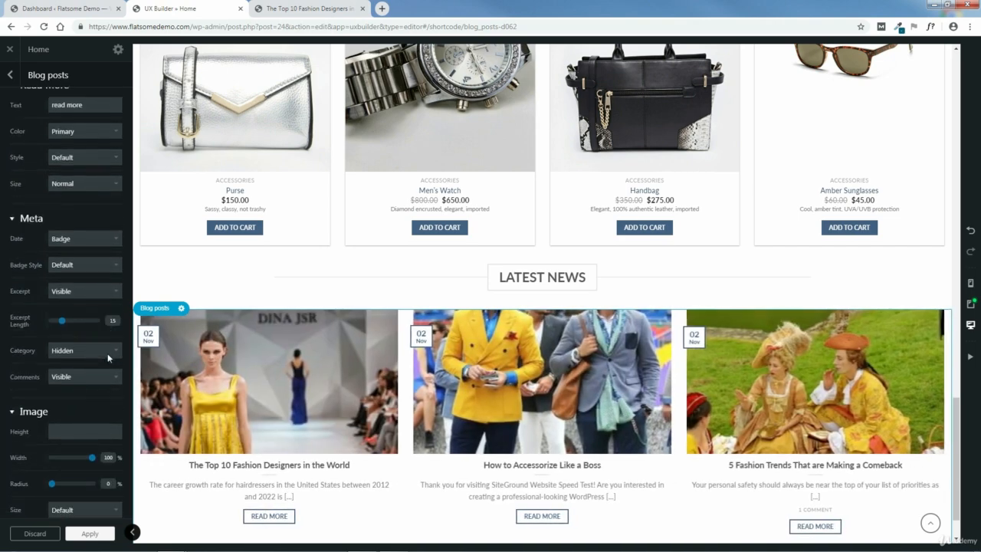
pyautogui.scroll(-1, 84, 277)
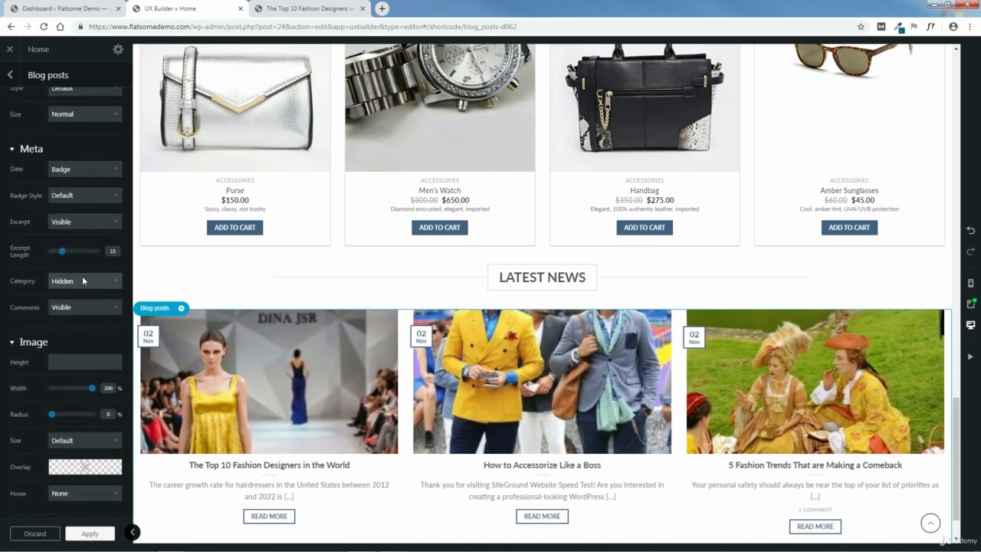
pyautogui.click(75, 171)
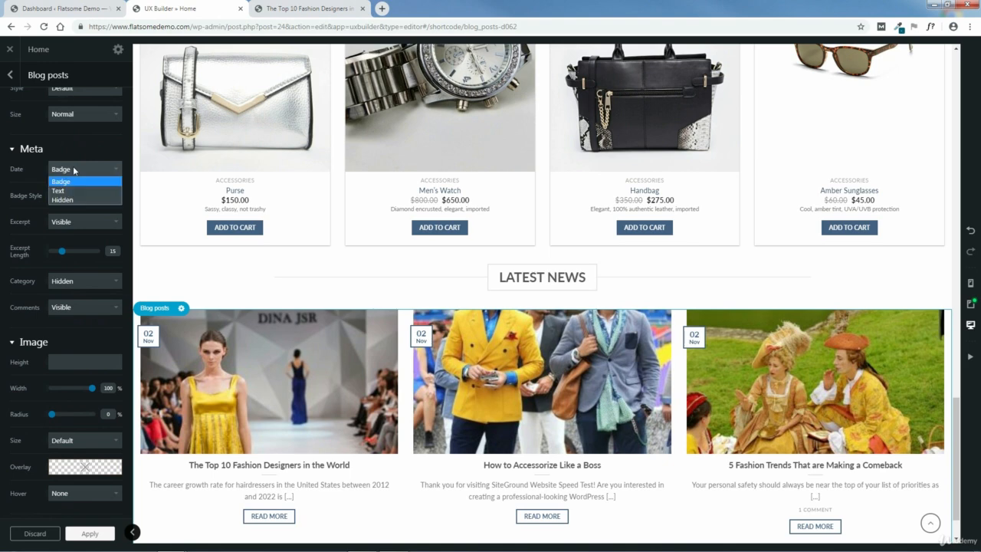
pyautogui.click(74, 170)
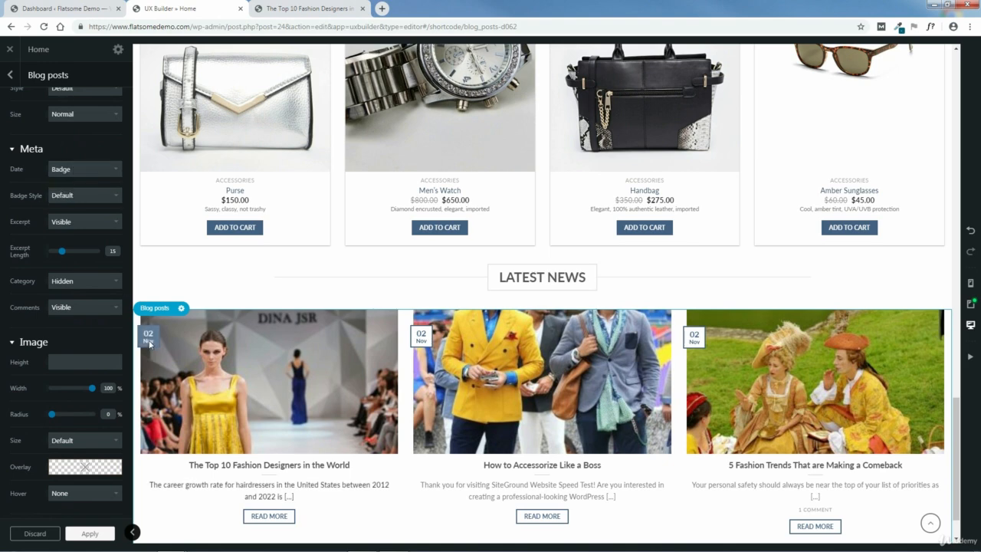
# - Try the Text and Hidden date displays for the blog posts, and restore the date to Badge
pyautogui.click(83, 171)
pyautogui.click(69, 191)
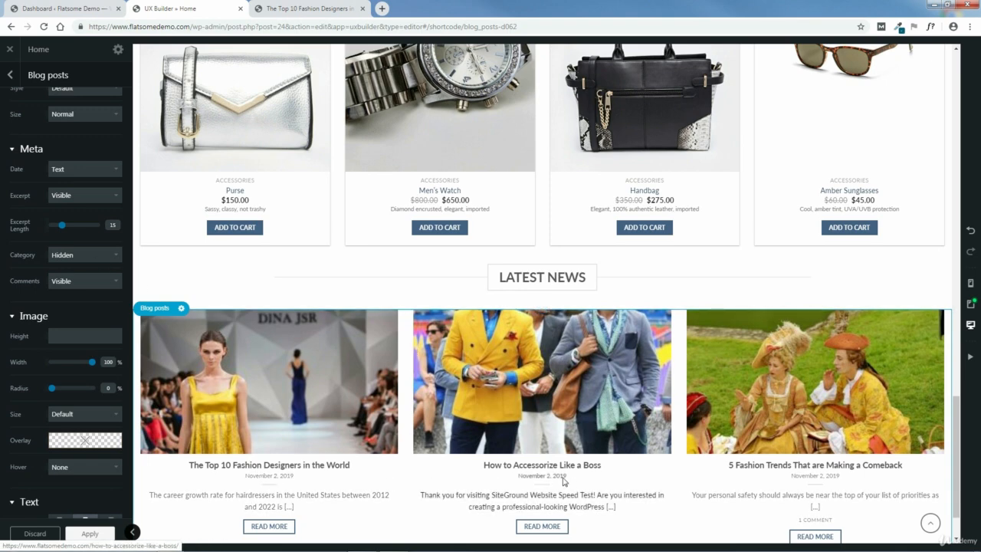
pyautogui.click(77, 196)
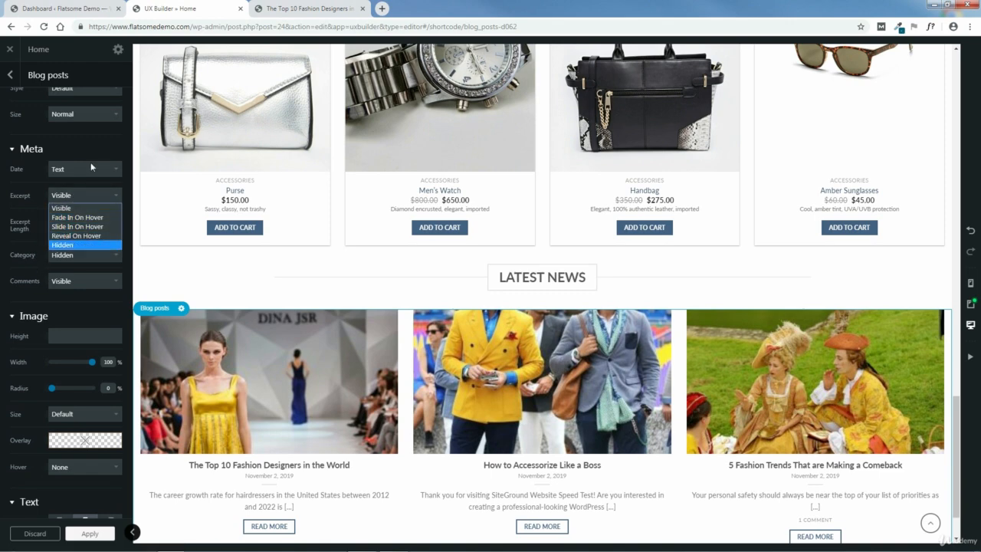
pyautogui.click(91, 164)
pyautogui.click(88, 167)
pyautogui.click(78, 196)
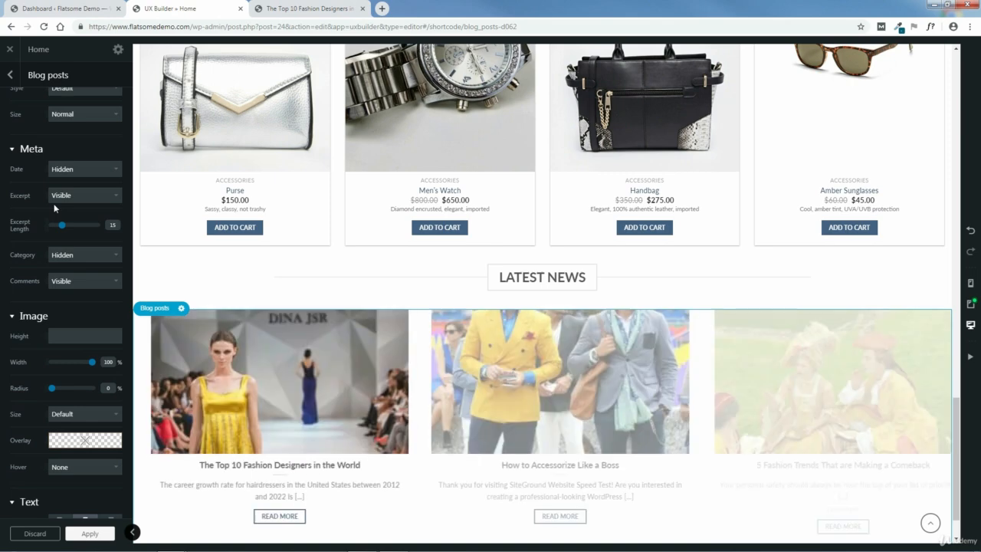
pyautogui.click(77, 170)
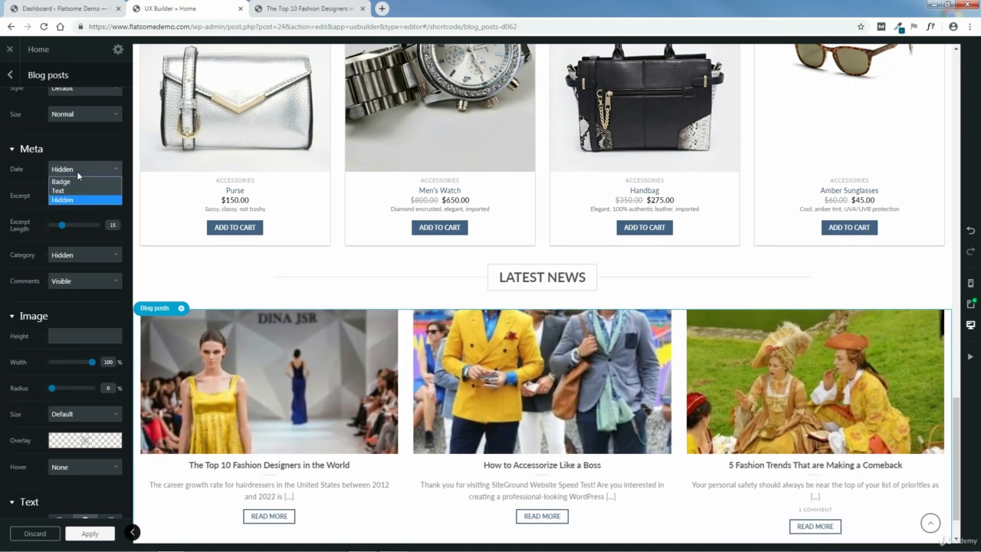
pyautogui.click(78, 182)
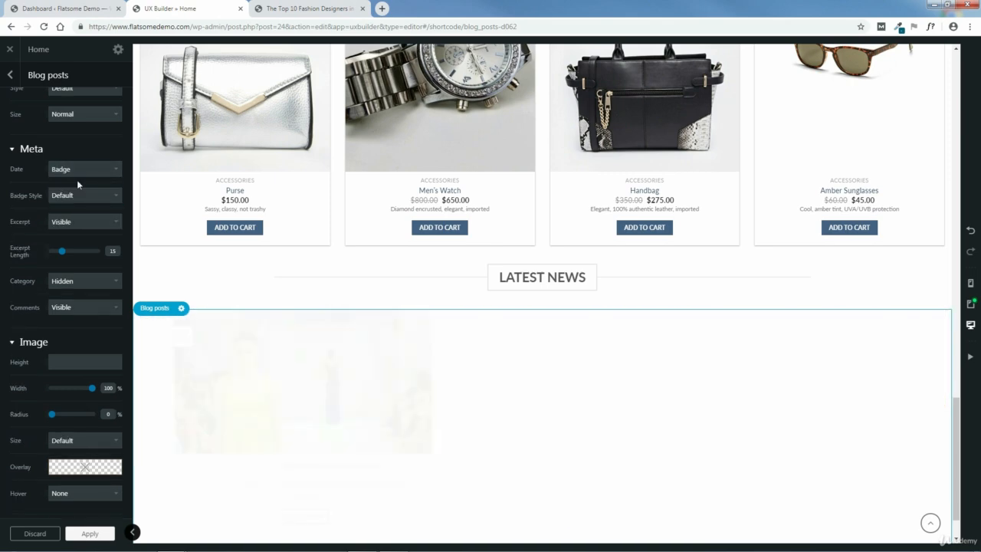
# - Try the Square badge style for the post dates, and restore it to Default
pyautogui.click(81, 196)
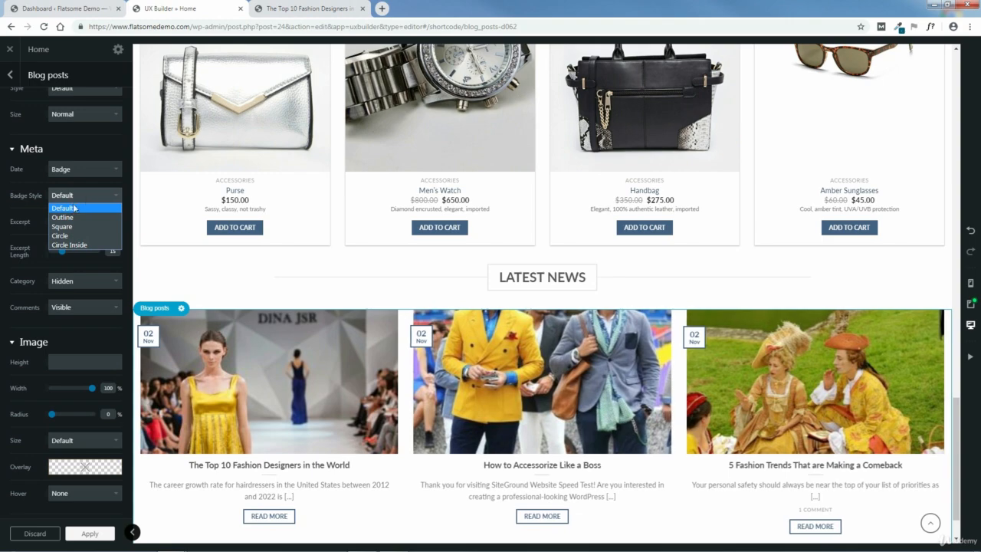
pyautogui.click(68, 227)
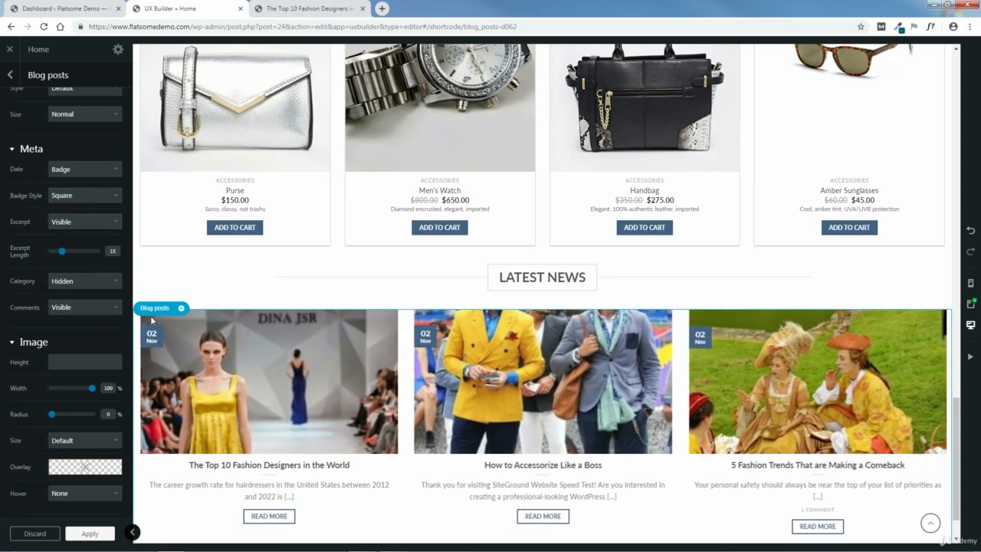
pyautogui.click(84, 197)
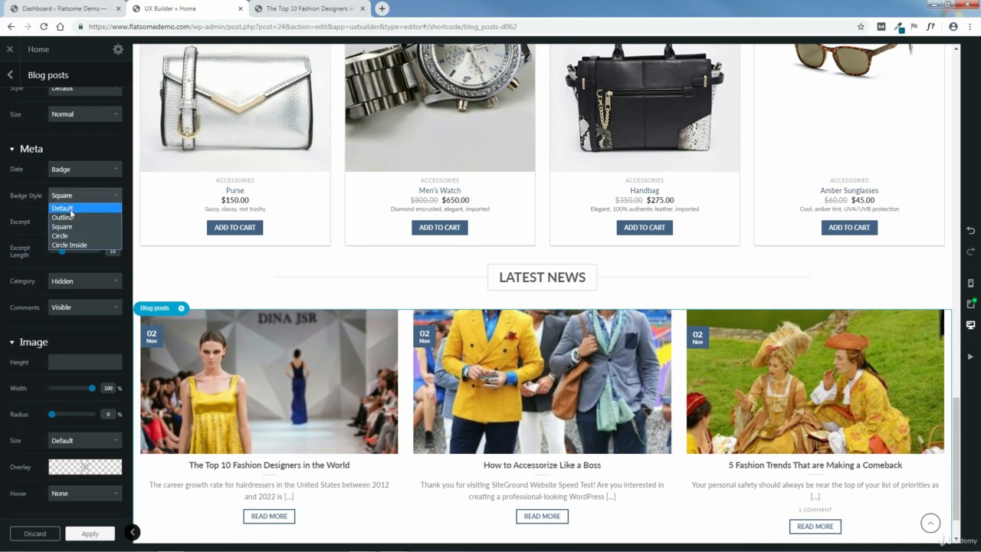
pyautogui.click(71, 208)
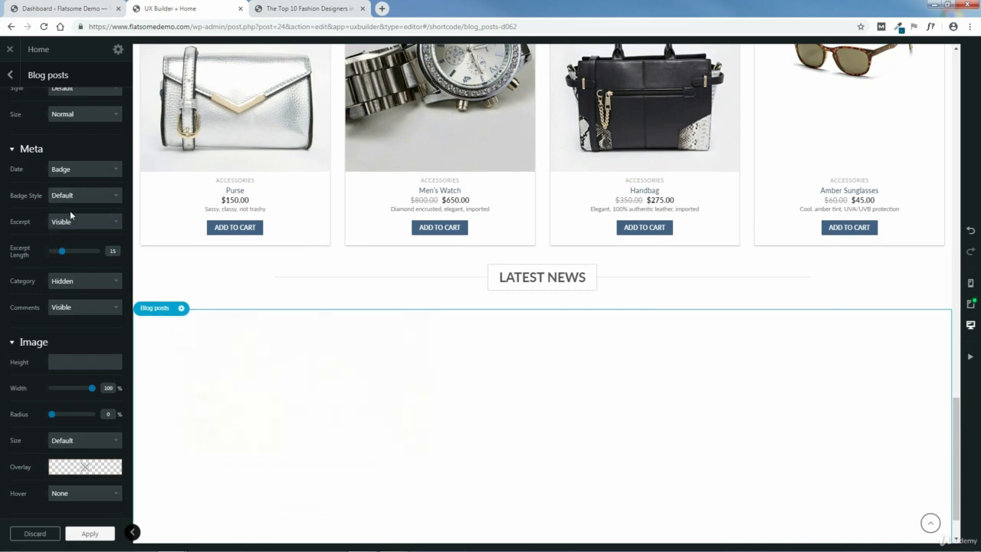
# - Try the Fade In On Hover and Hidden options for the post excerpt, and restore it to Visible
pyautogui.click(75, 223)
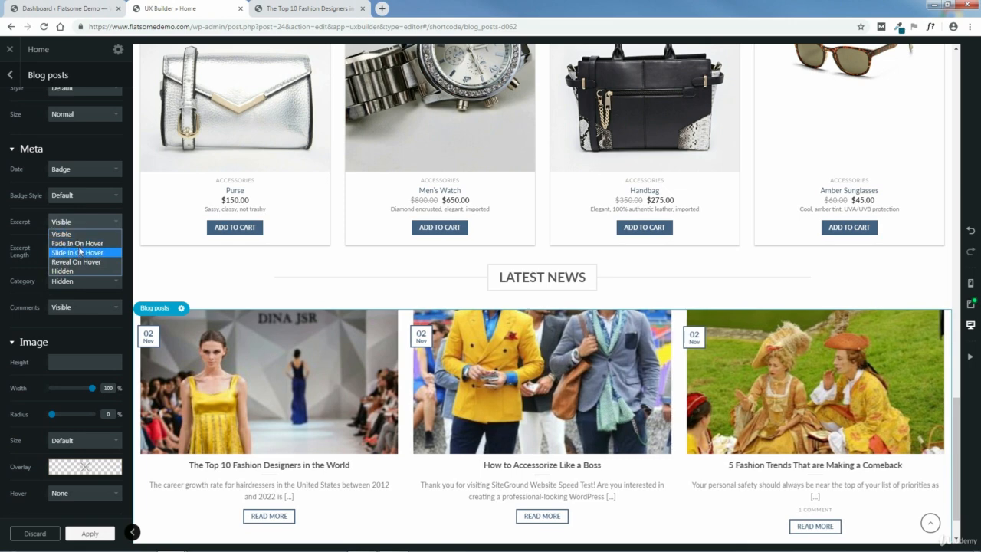
pyautogui.click(79, 242)
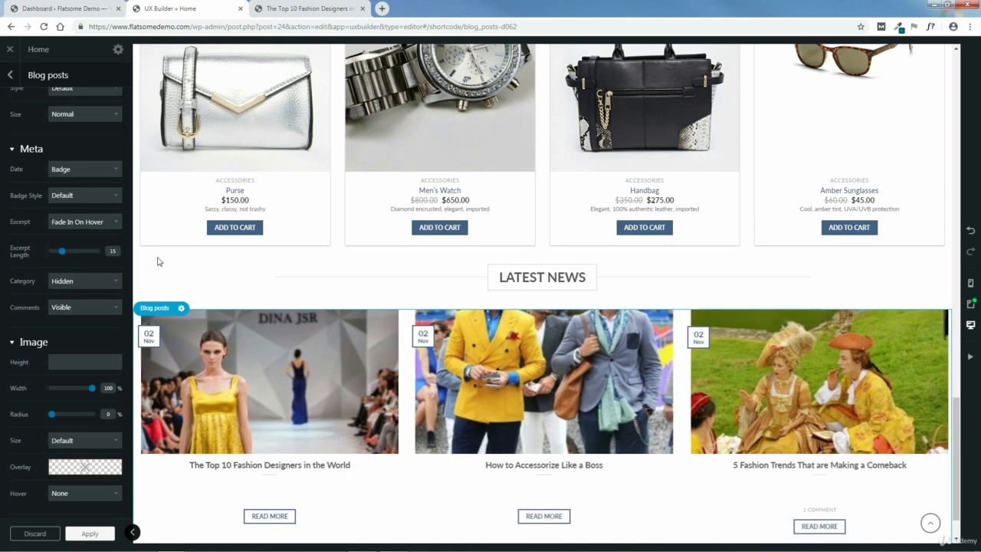
pyautogui.moveTo(515, 402)
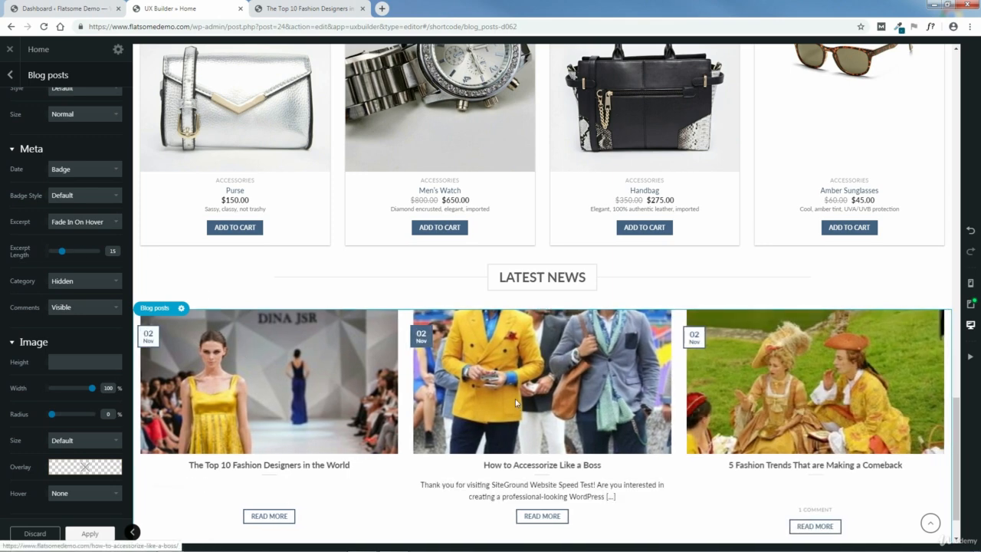
pyautogui.click(80, 224)
pyautogui.click(75, 235)
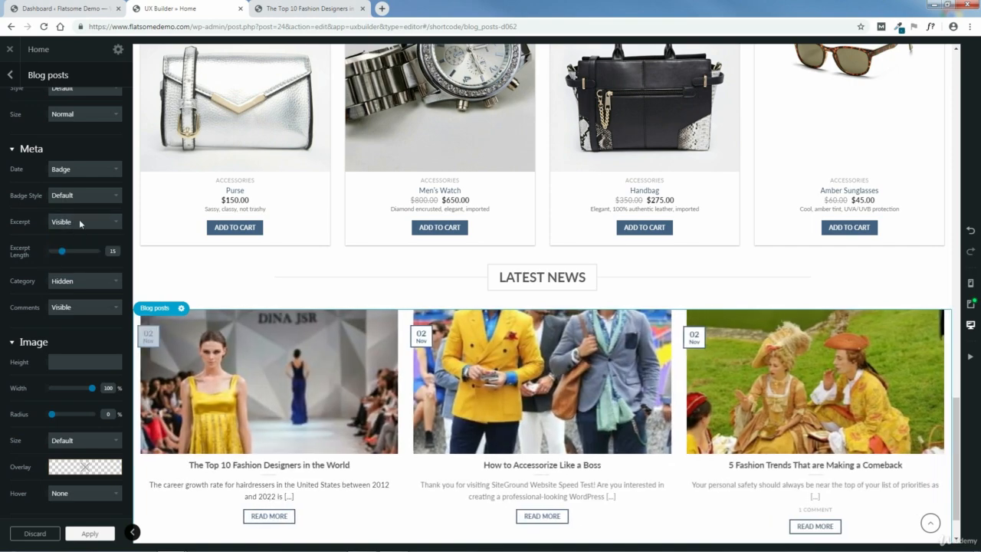
pyautogui.click(79, 222)
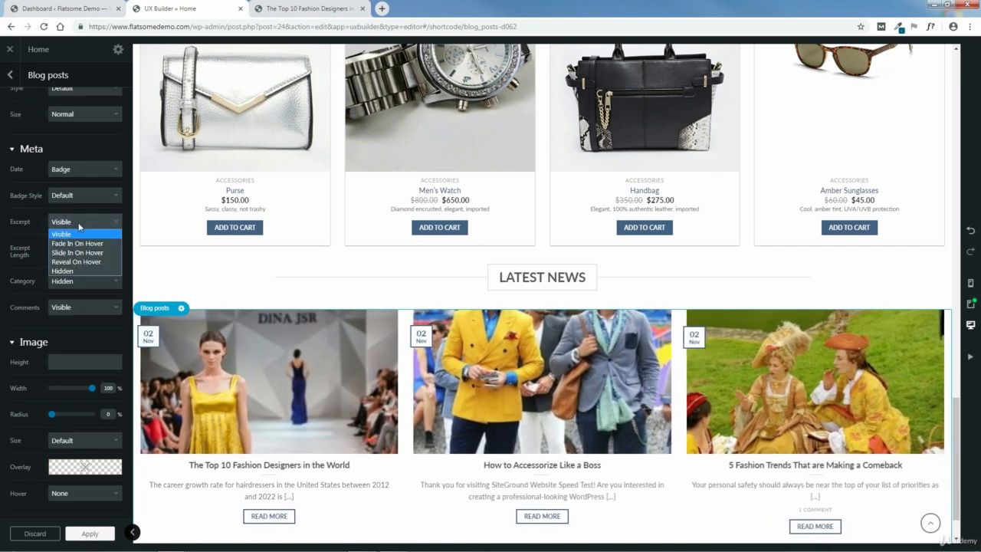
pyautogui.click(72, 270)
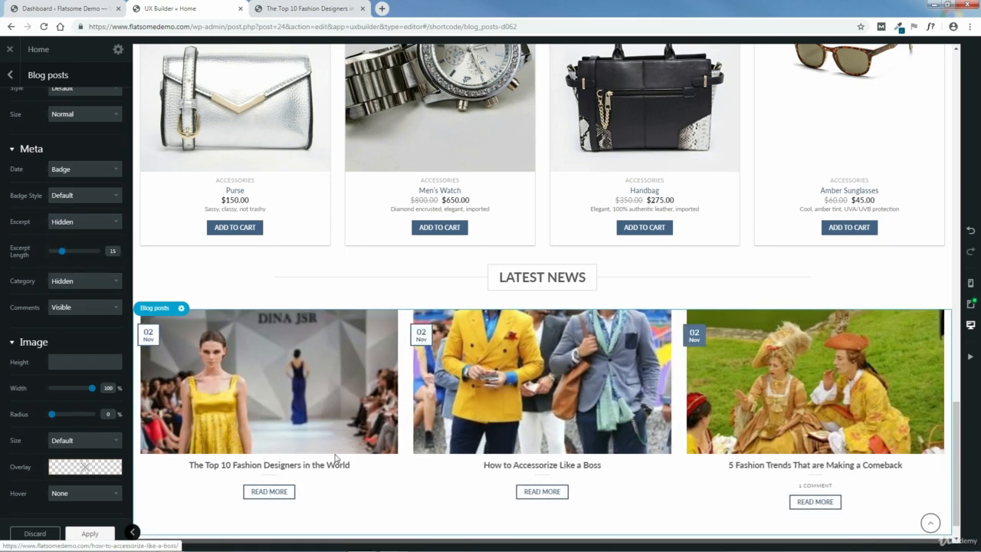
pyautogui.click(84, 223)
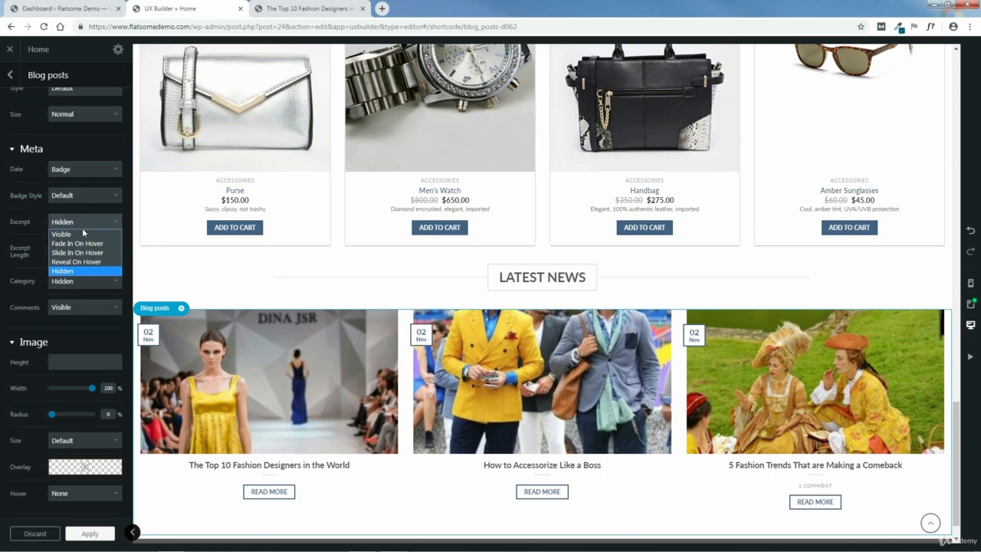
pyautogui.click(77, 235)
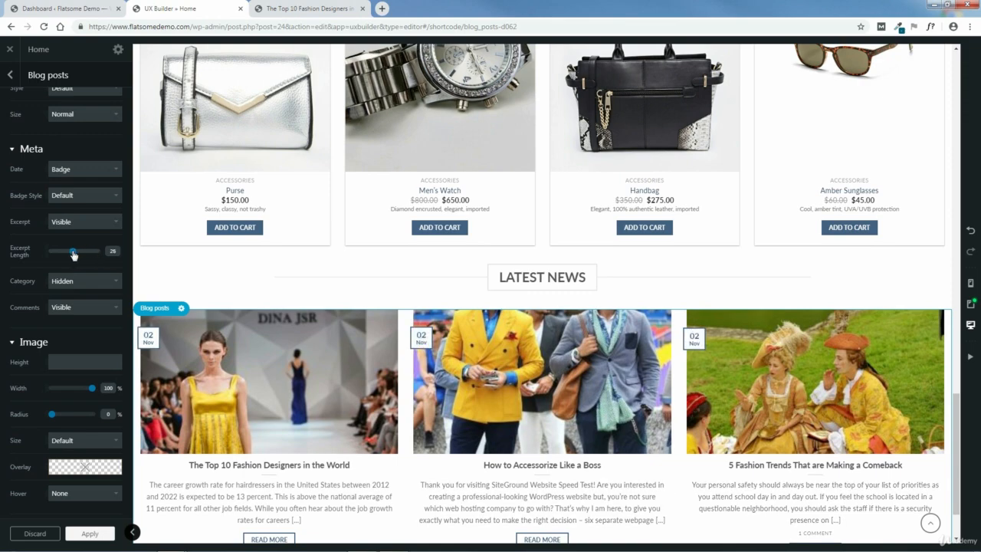
# - Set the excerpt length to 20 and show the post category as a Label
pyautogui.moveTo(69, 255); pyautogui.dragTo(68, 255)
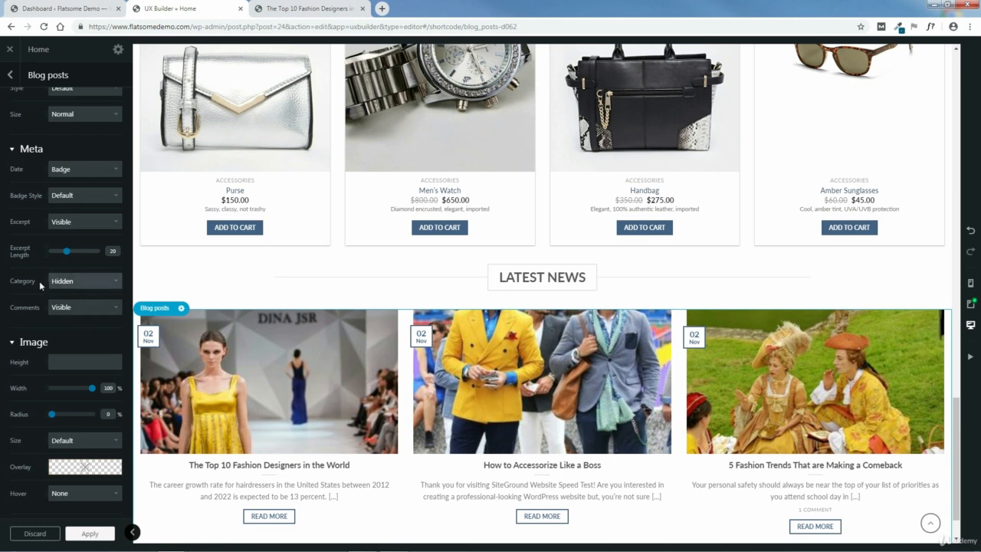
pyautogui.click(89, 282)
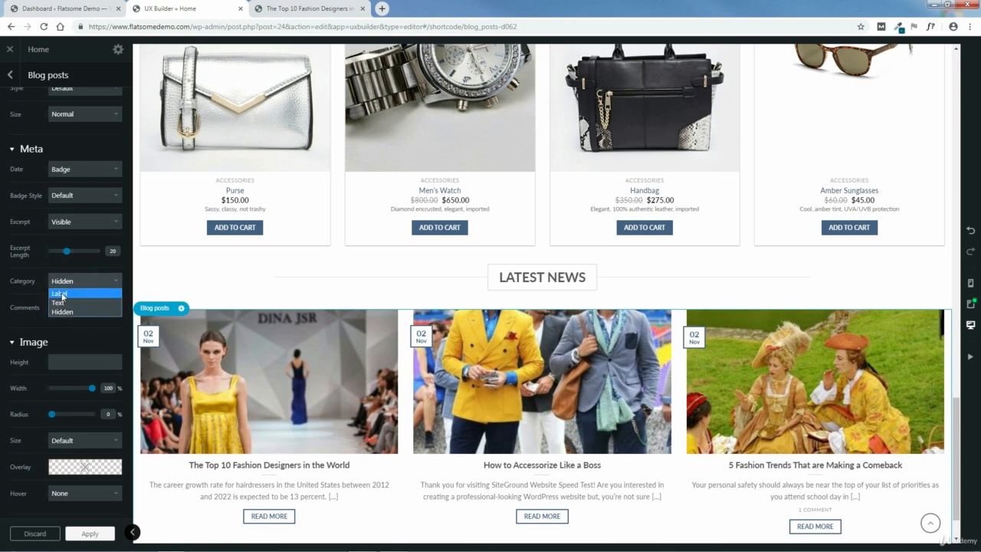
pyautogui.click(65, 293)
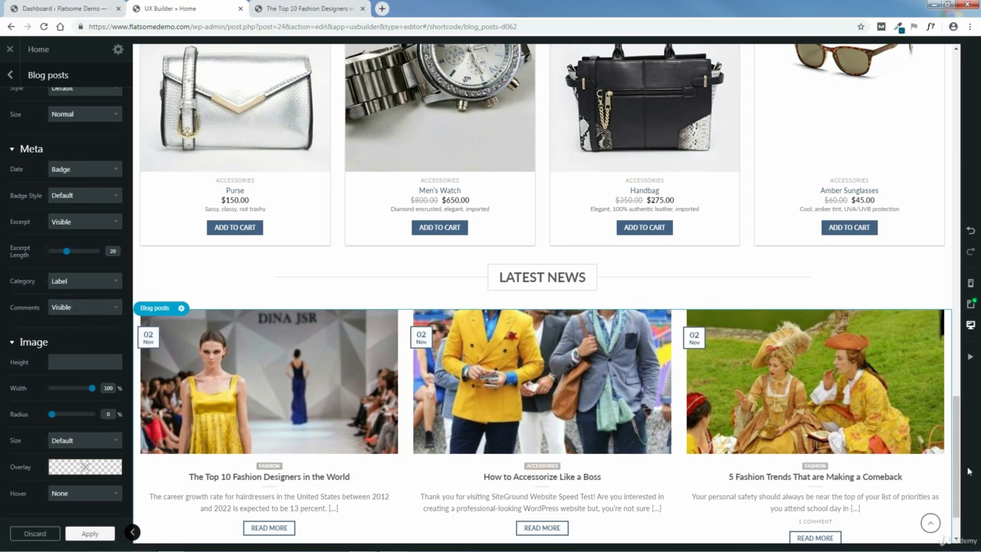
# - Set the comments of the blog posts to Hidden
pyautogui.scroll(-1, 810, 458)
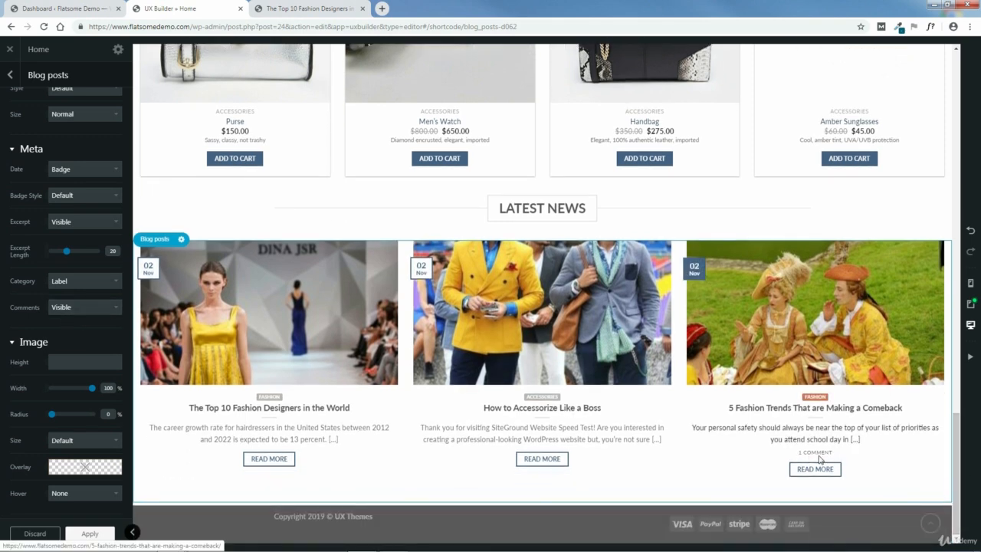
pyautogui.click(75, 308)
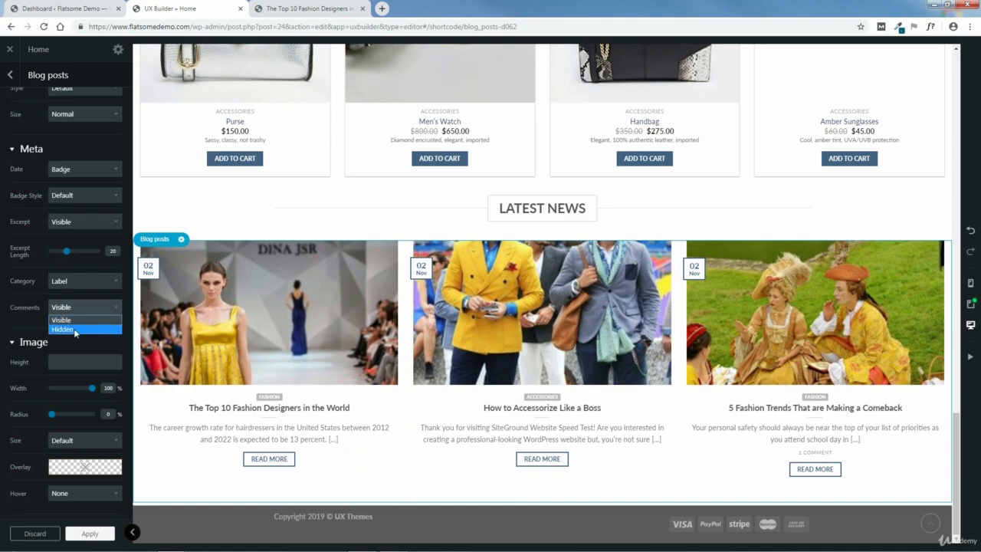
pyautogui.click(74, 328)
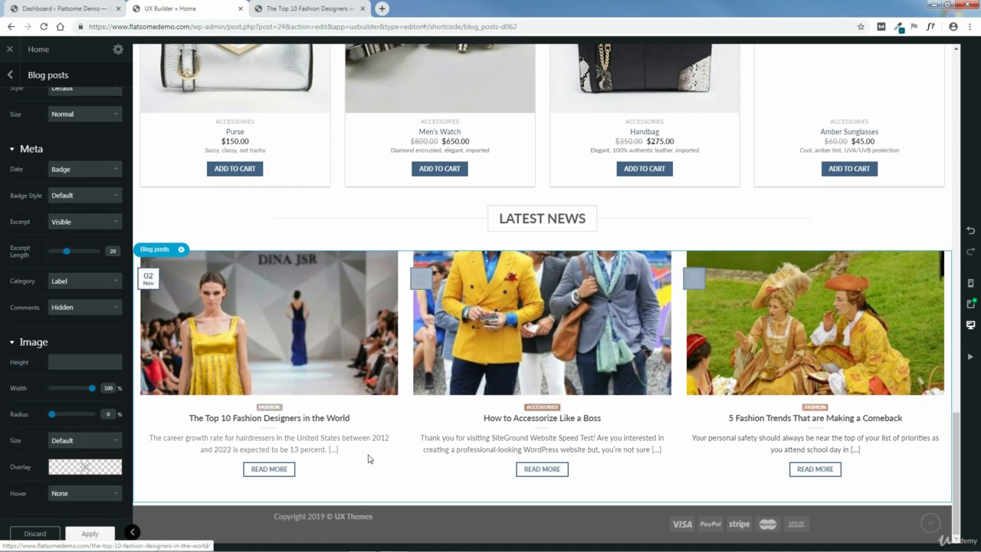
# - Set the image height of the blog posts to 100%
pyautogui.scroll(-1, 96, 336)
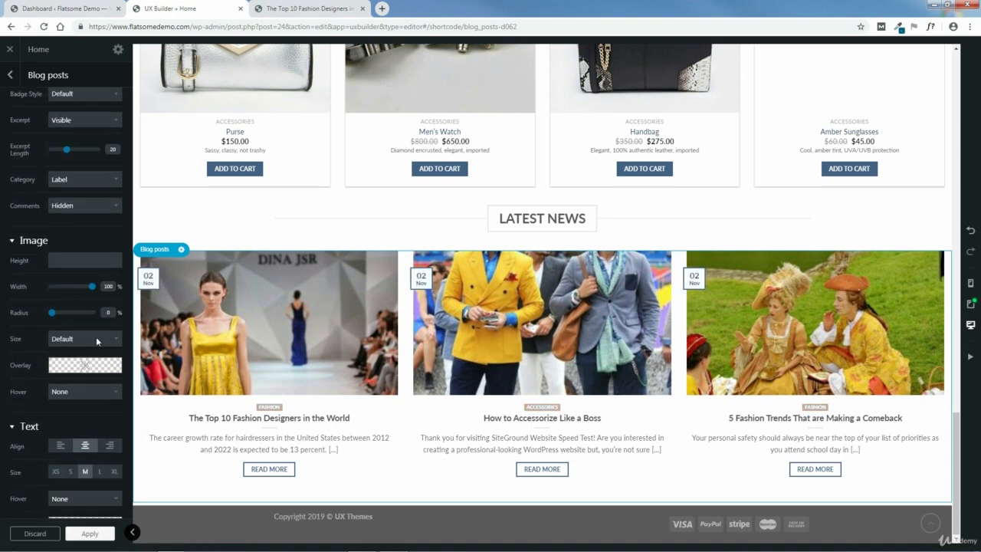
pyautogui.moveTo(63, 255)
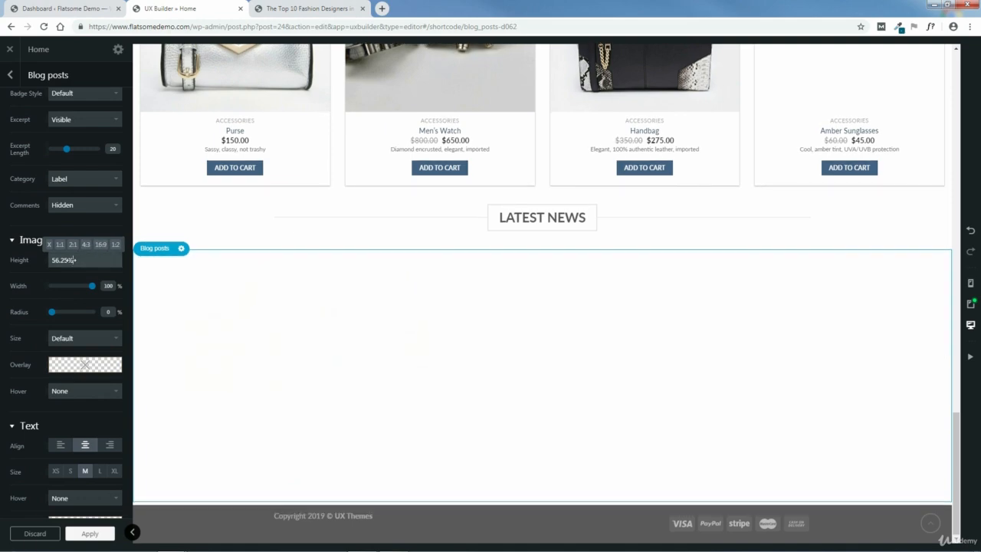
pyautogui.moveTo(78, 257); pyautogui.dragTo(78, 222)
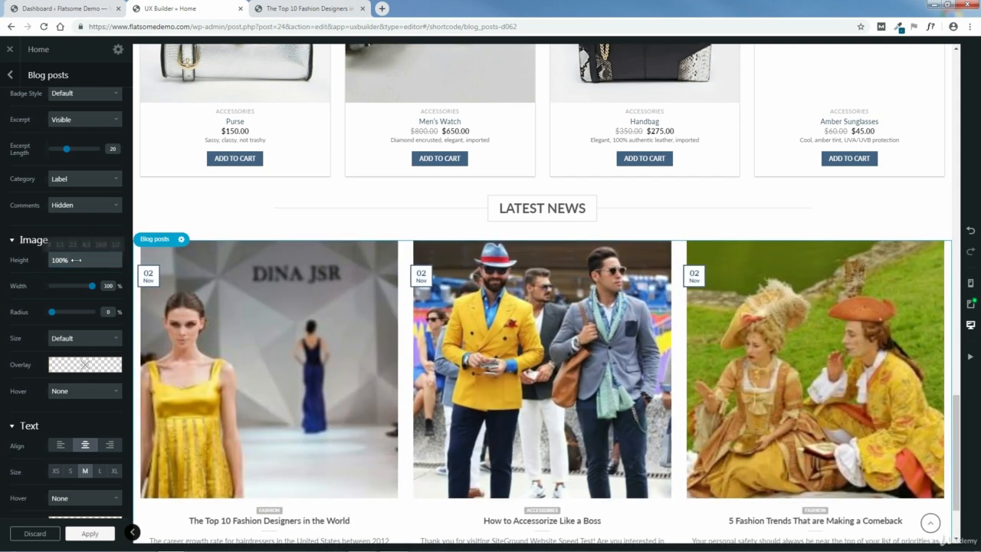
# - Try other image width and corner radius values, restoring the width to 100% and the radius to 0%
pyautogui.moveTo(92, 290)
pyautogui.mouseDown()
pyautogui.moveTo(79, 290)
pyautogui.moveTo(97, 291)
pyautogui.mouseUp()
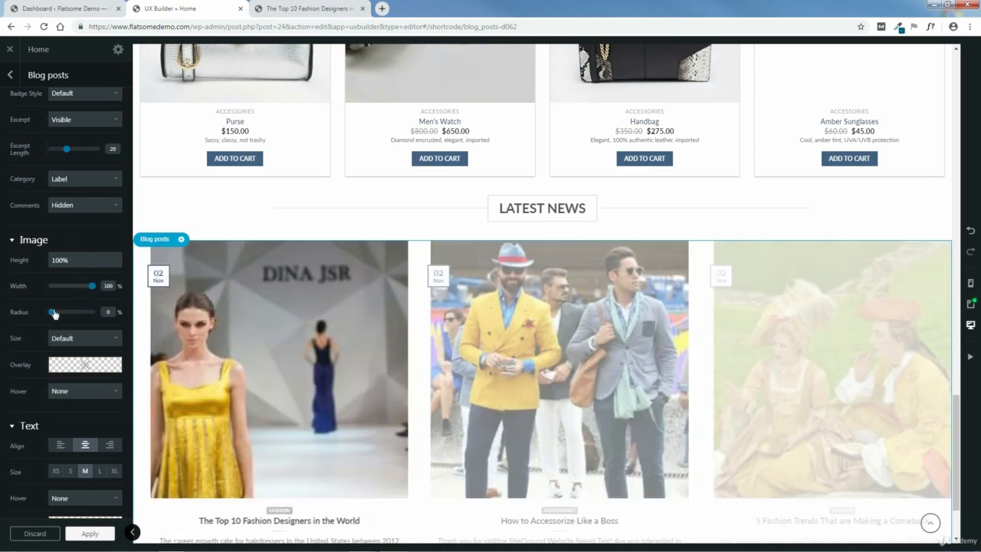
pyautogui.moveTo(55, 314); pyautogui.dragTo(56, 315)
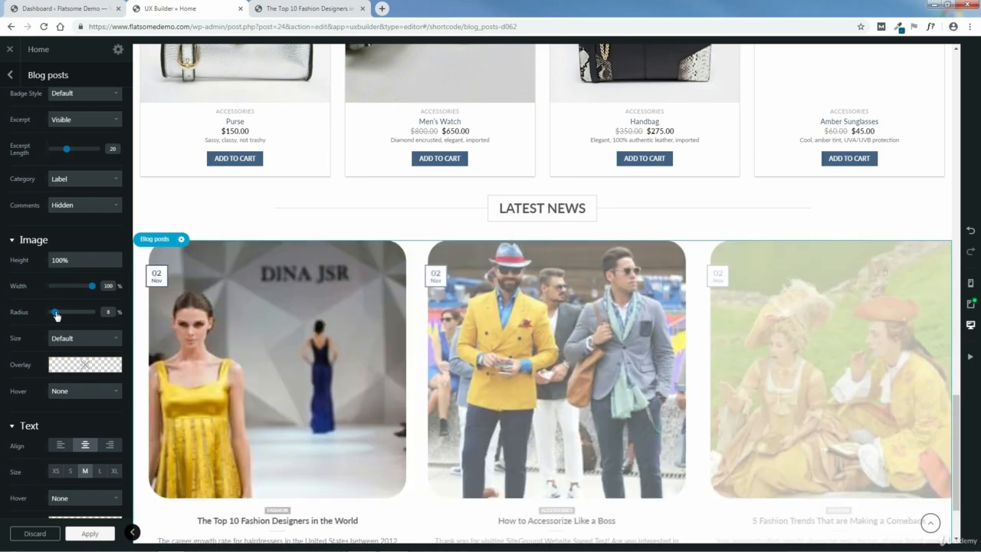
pyautogui.moveTo(64, 315)
pyautogui.mouseDown()
pyautogui.moveTo(93, 315)
pyautogui.moveTo(76, 317)
pyautogui.mouseUp()
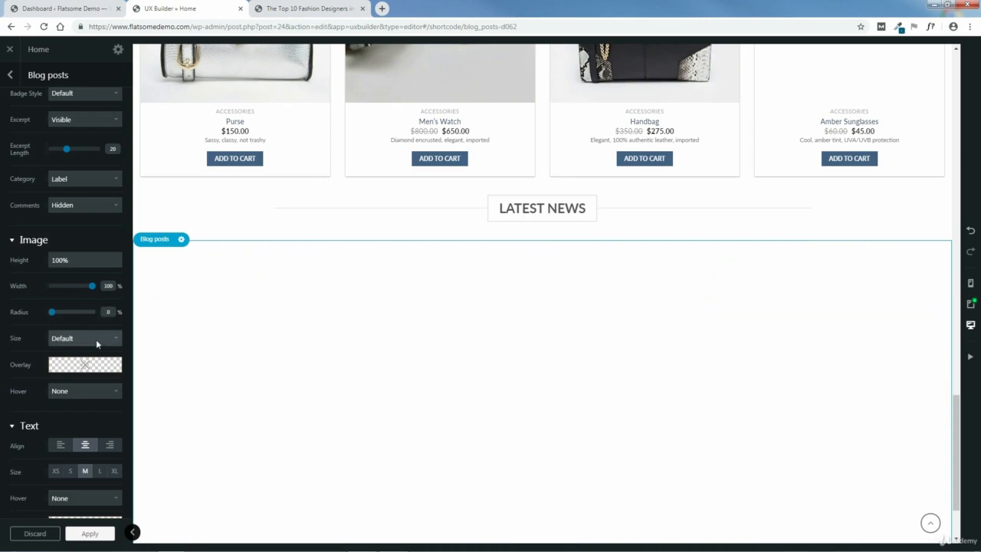
# - Set the blog post image size to Original and the image hover effect to Zoom
pyautogui.click(96, 339)
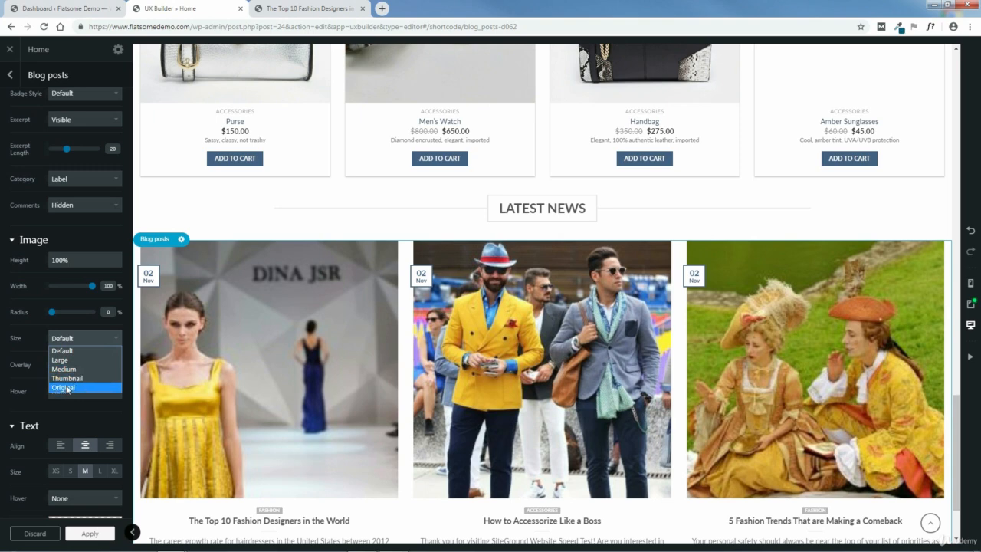
pyautogui.click(67, 388)
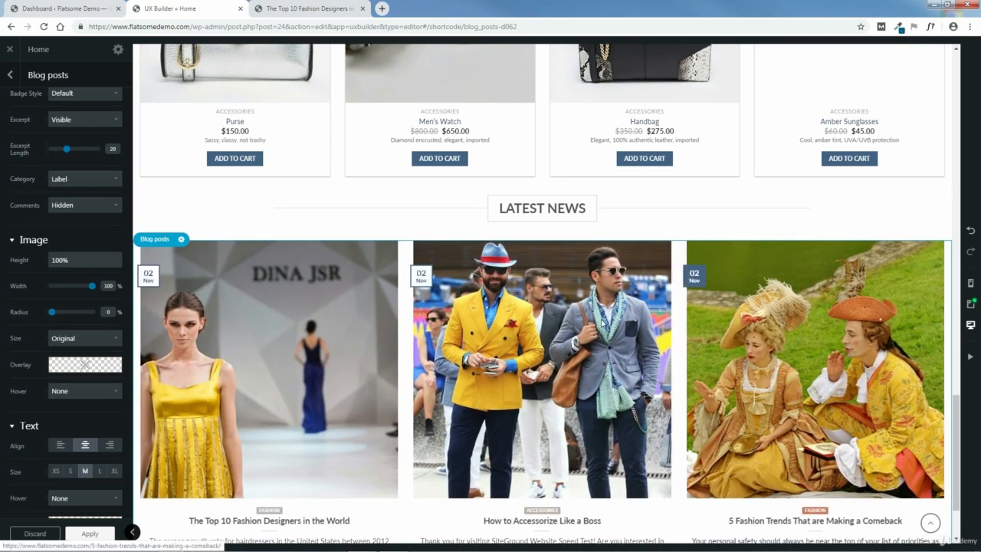
pyautogui.click(84, 392)
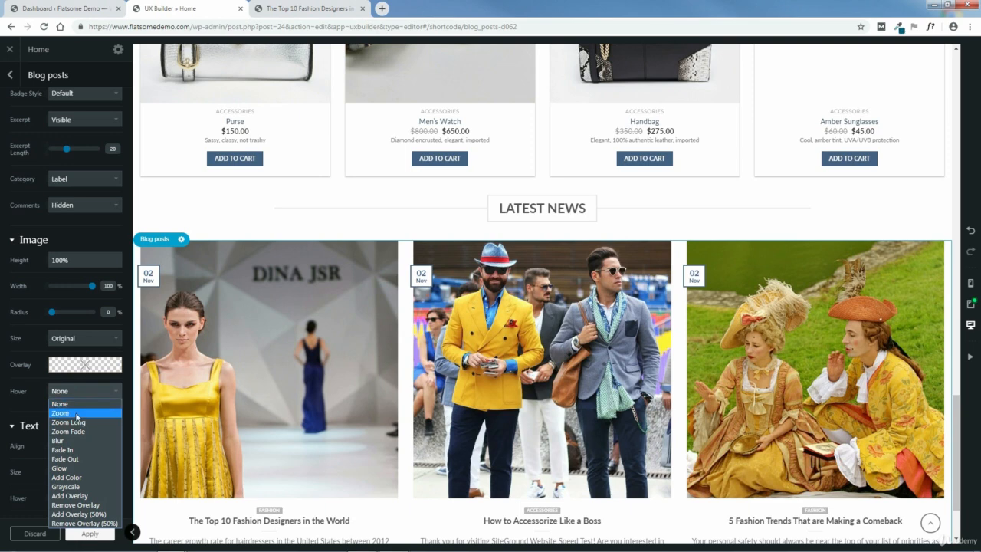
pyautogui.click(76, 414)
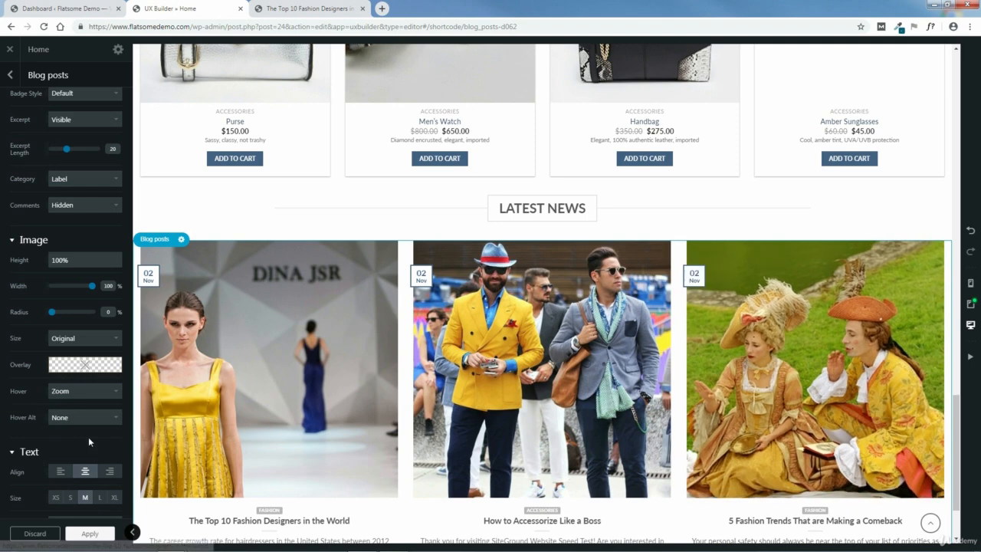
# - Review the alternate image hover effects, keeping None, and the Text and Advanced settings of the blog posts
pyautogui.click(83, 418)
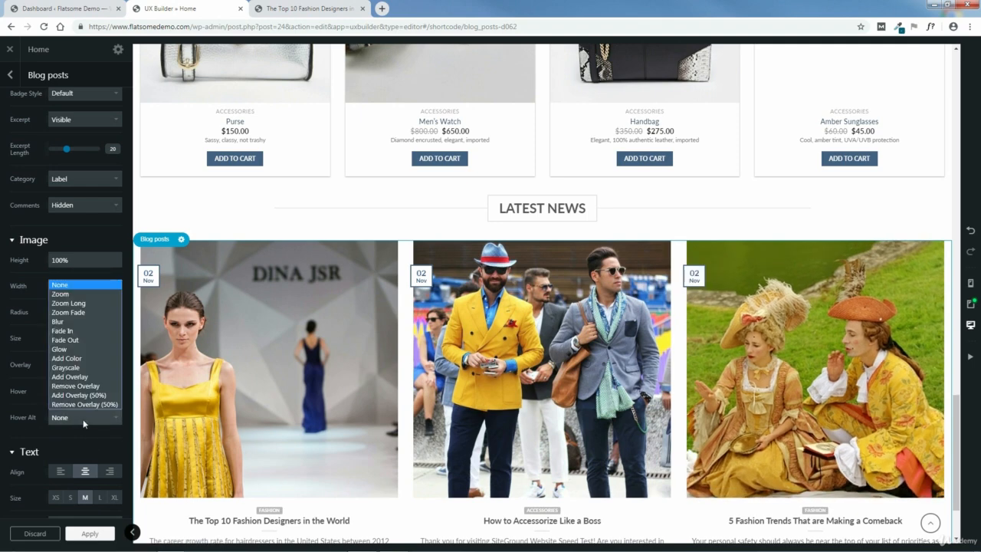
pyautogui.click(89, 432)
pyautogui.scroll(-3, 106, 431)
pyautogui.scroll(-3, 108, 434)
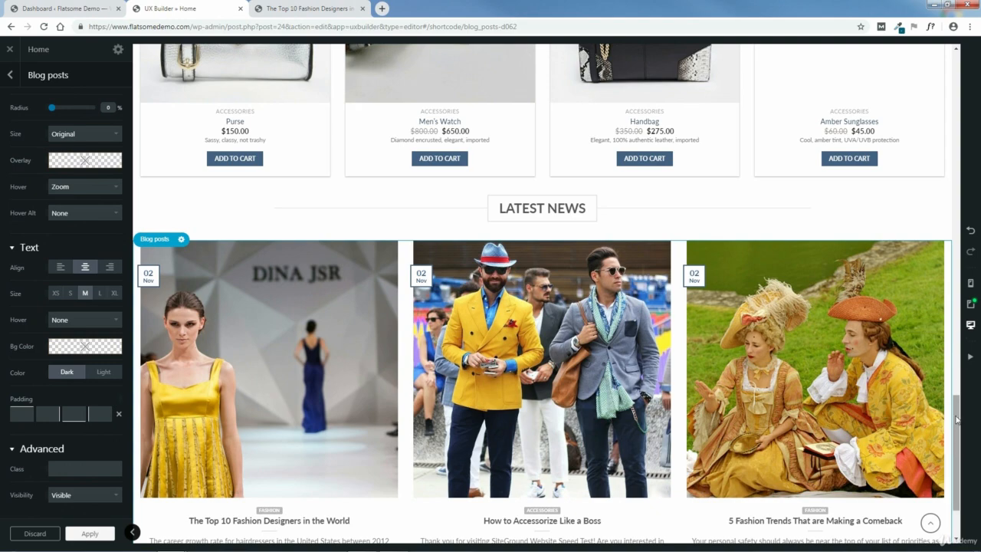
# - Try other text alignments and text sizes for the blog posts, restoring centre alignment and size M
pyautogui.scroll(-3, 955, 423)
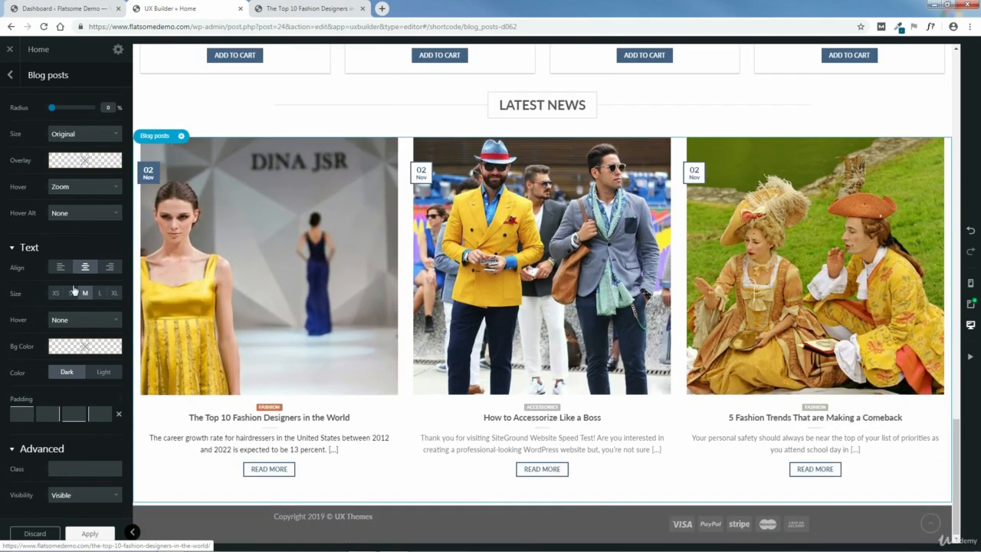
pyautogui.click(61, 268)
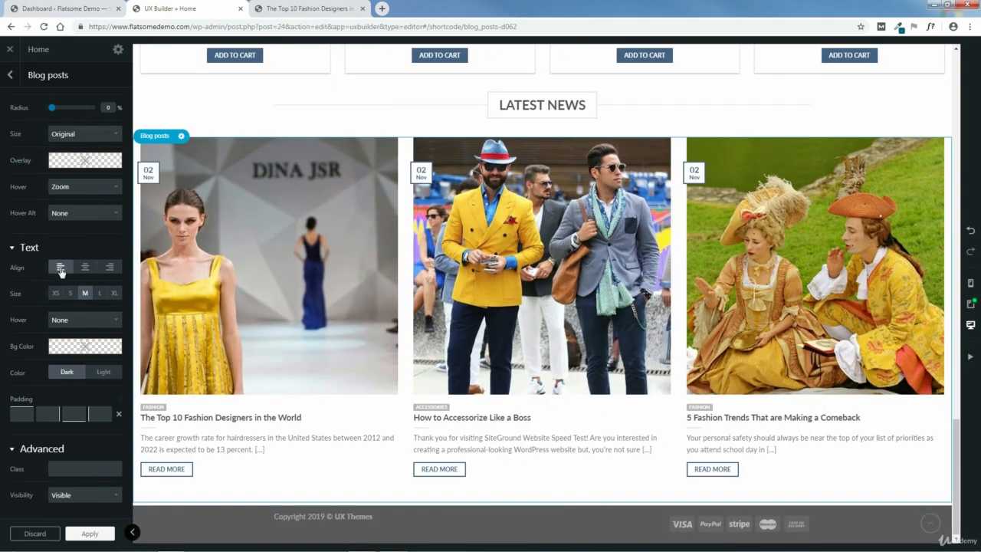
pyautogui.click(110, 267)
pyautogui.click(85, 268)
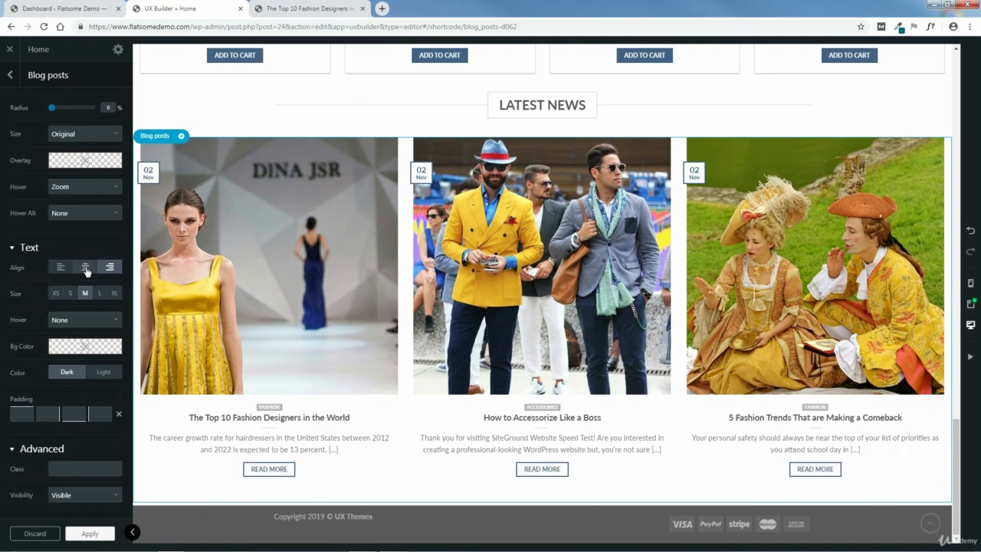
pyautogui.click(69, 293)
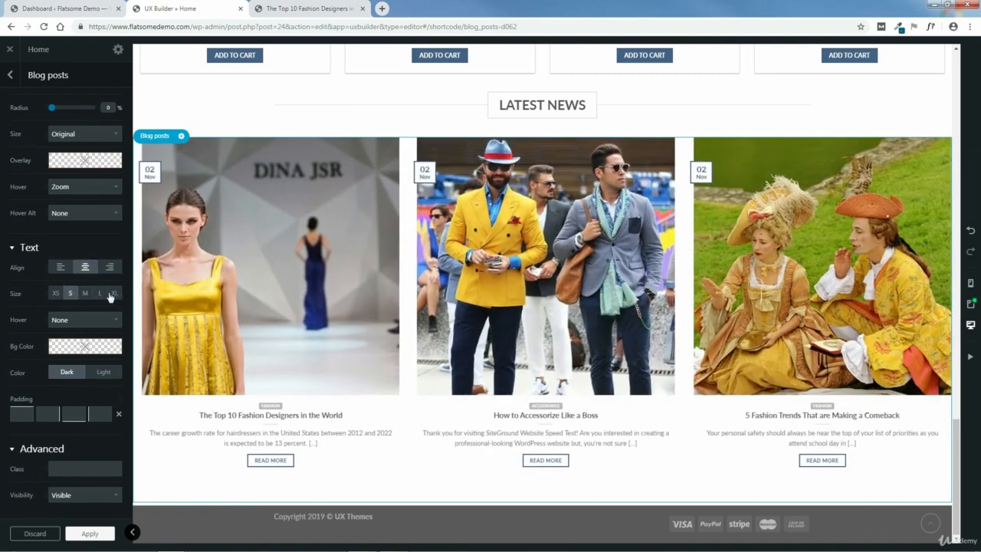
pyautogui.click(112, 294)
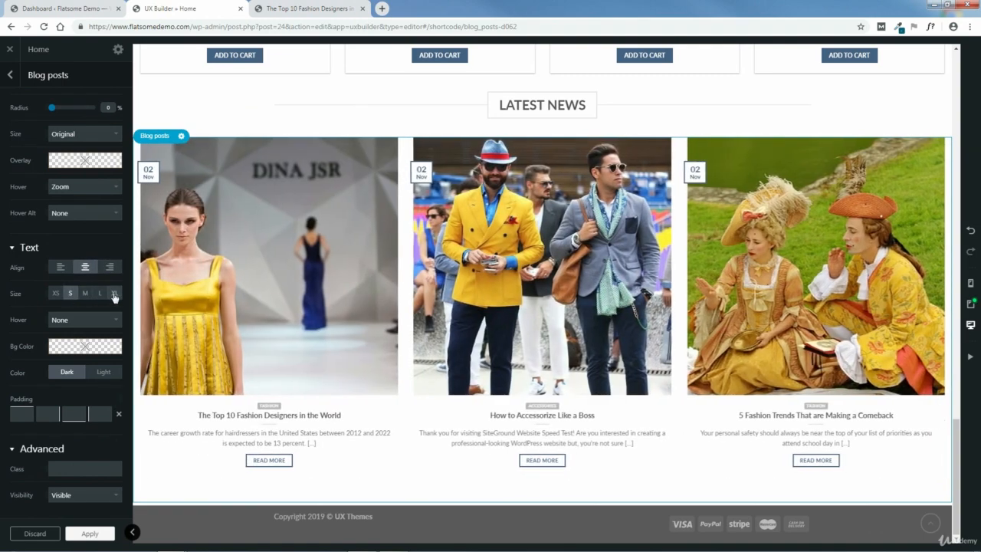
pyautogui.click(85, 294)
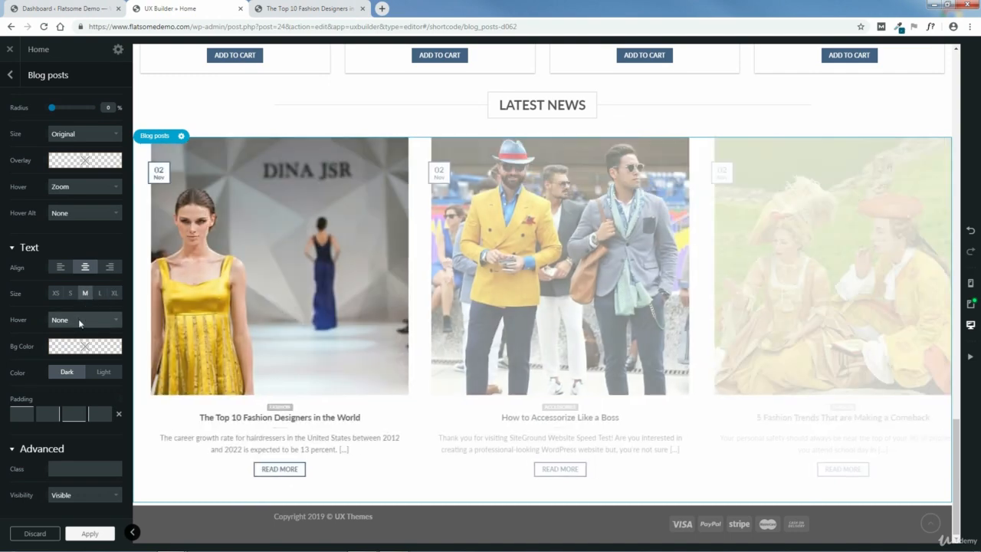
# - Keep the blog posts' text hover effect at None, apply the element's settings and update the page
pyautogui.click(76, 320)
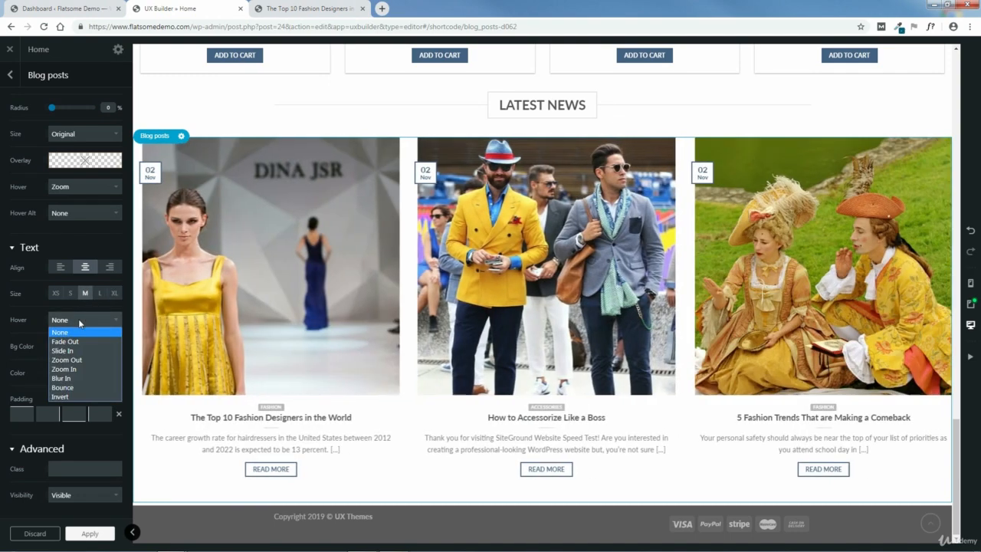
pyautogui.click(128, 316)
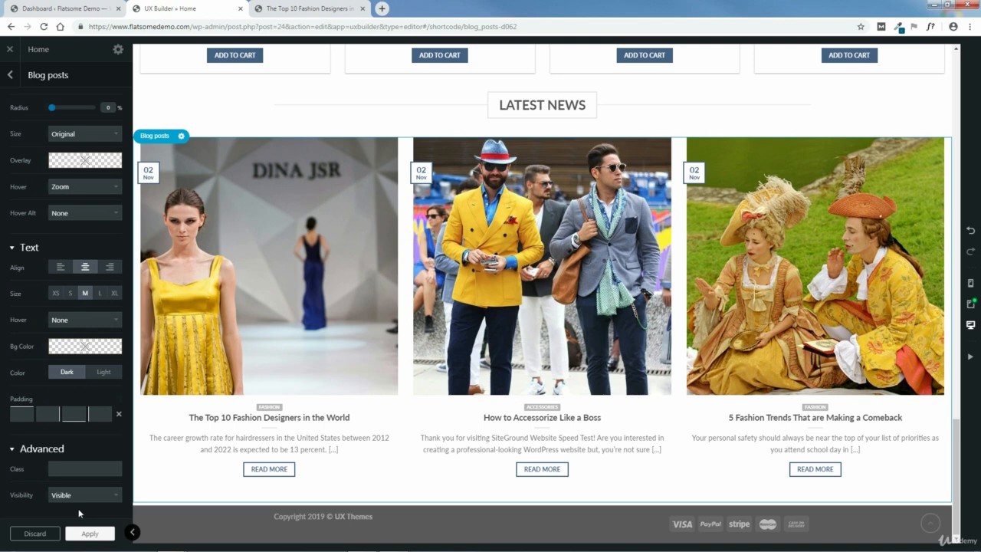
pyautogui.click(89, 534)
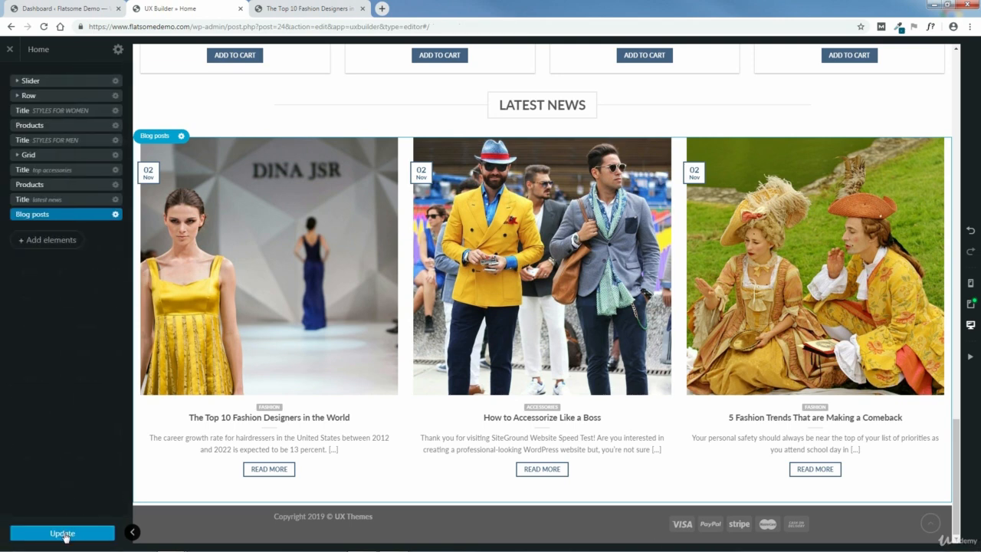
pyautogui.click(65, 536)
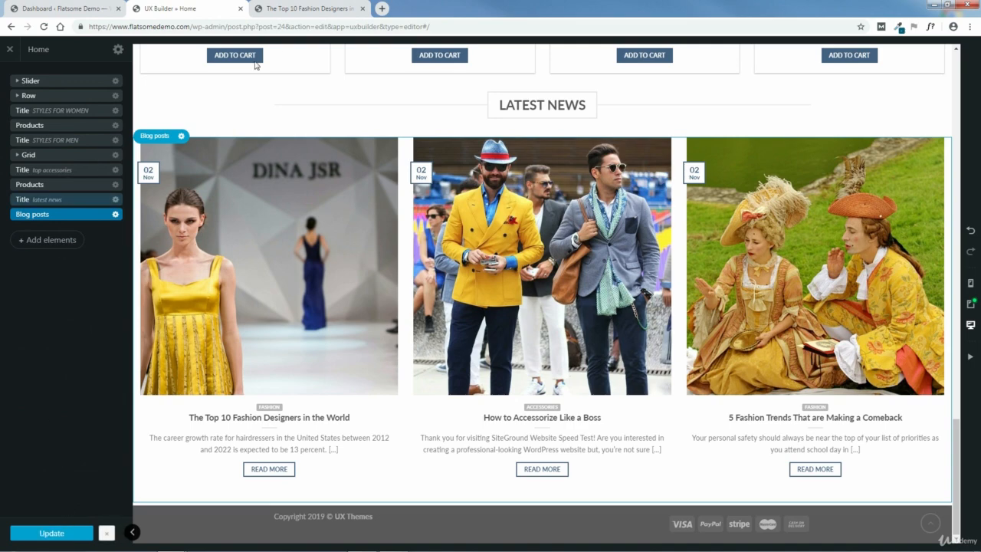
# - Check the Latest News section on the live home page and the first post's Read More link, returning to the home page
pyautogui.click(302, 10)
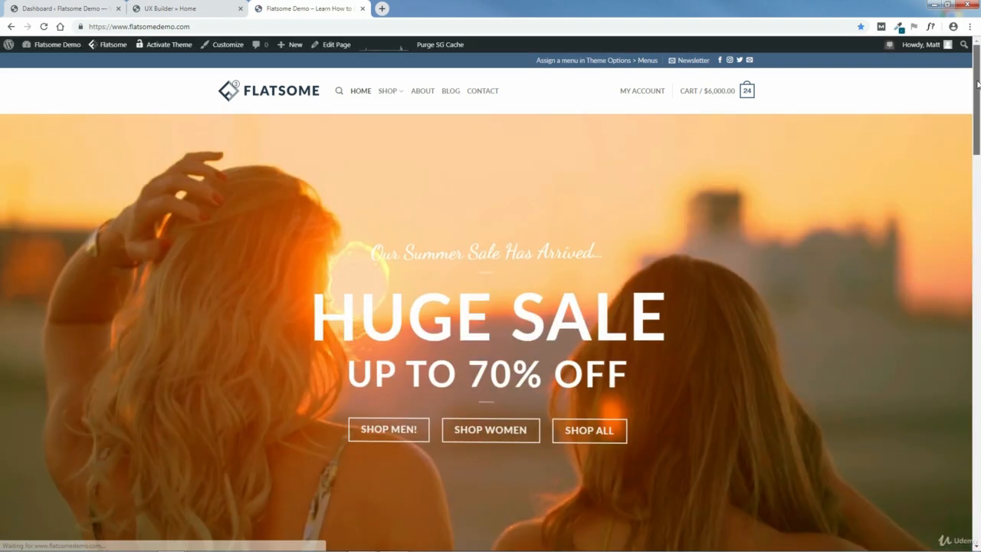
pyautogui.moveTo(977, 84); pyautogui.dragTo(978, 463)
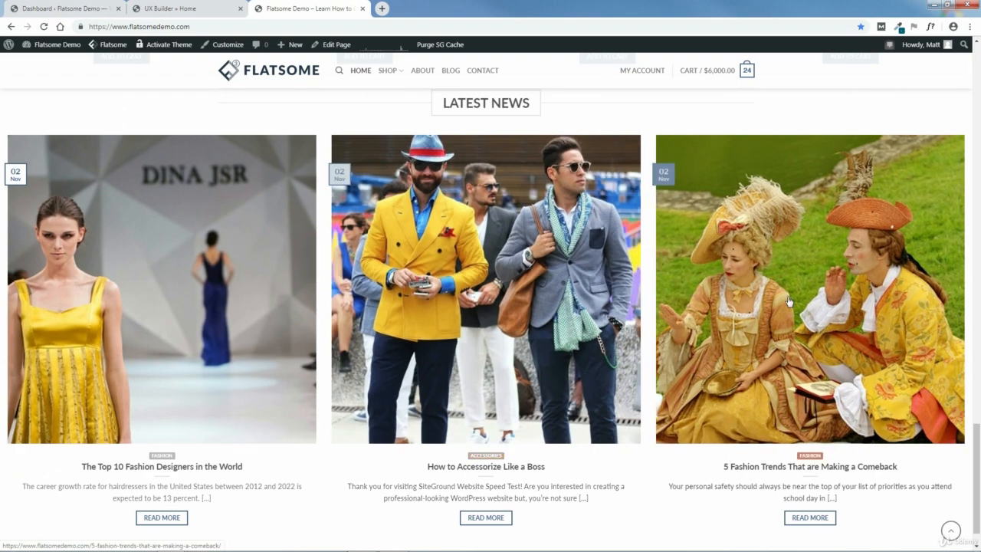
pyautogui.click(162, 518)
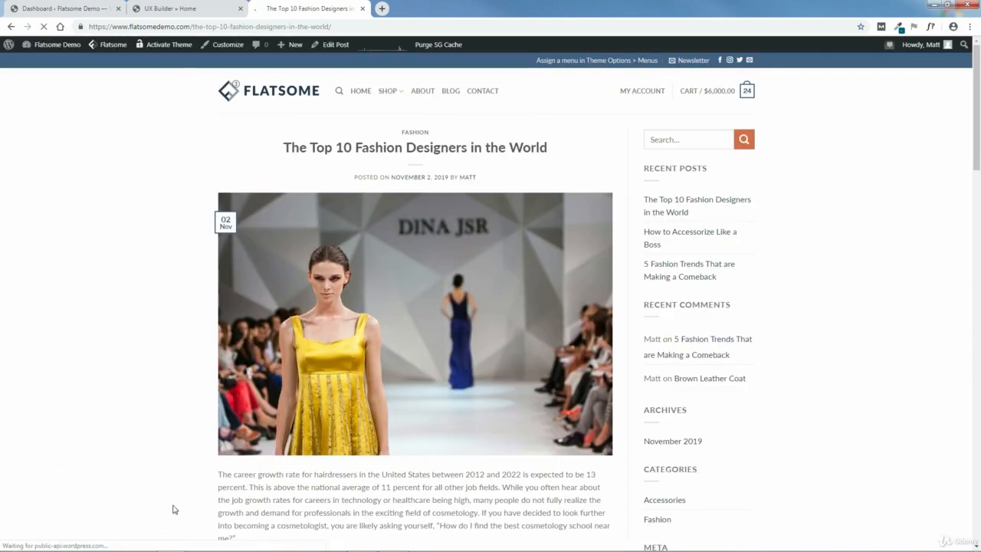
pyautogui.moveTo(978, 130); pyautogui.dragTo(954, 103)
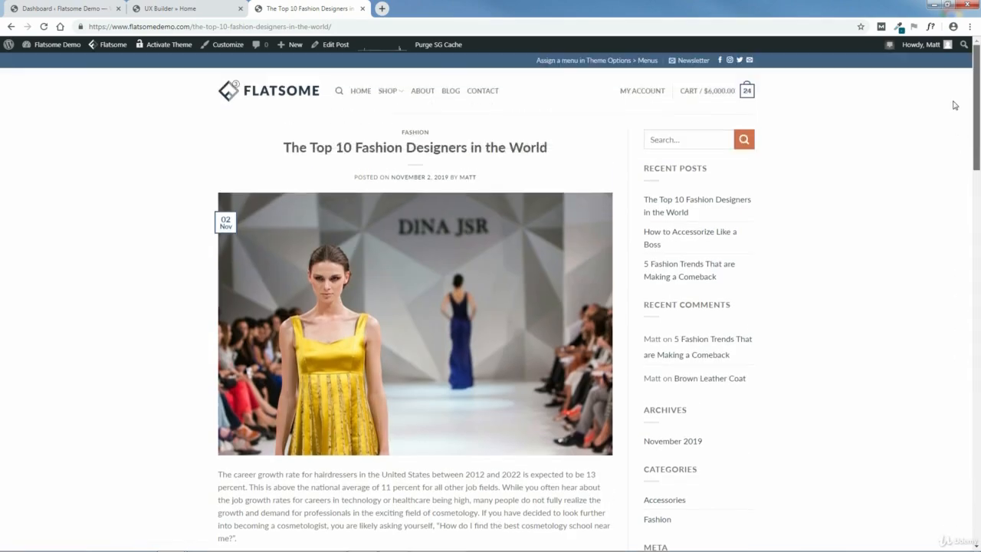
pyautogui.click(11, 26)
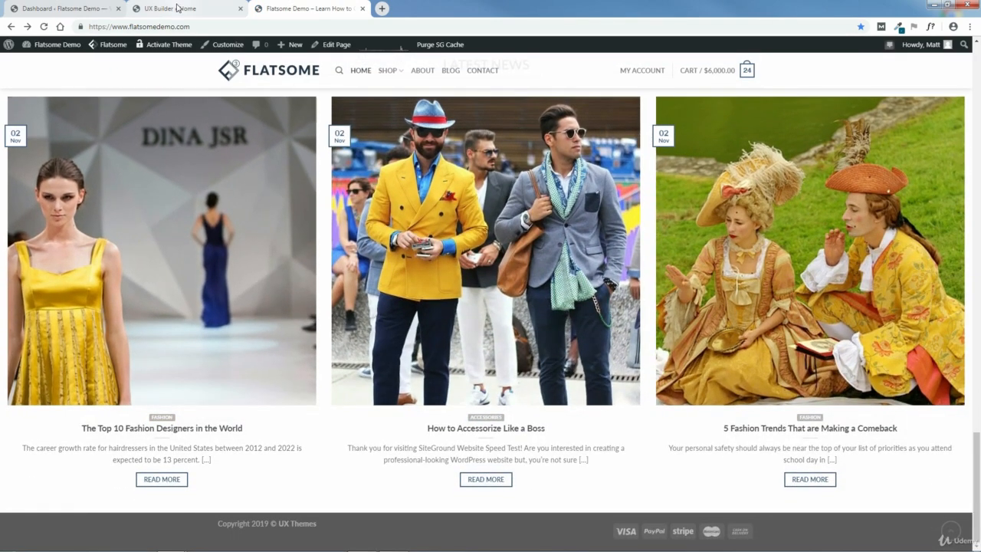
# - Duplicate the Latest News title in UX Builder and move the copy below the Blog posts element
pyautogui.click(177, 8)
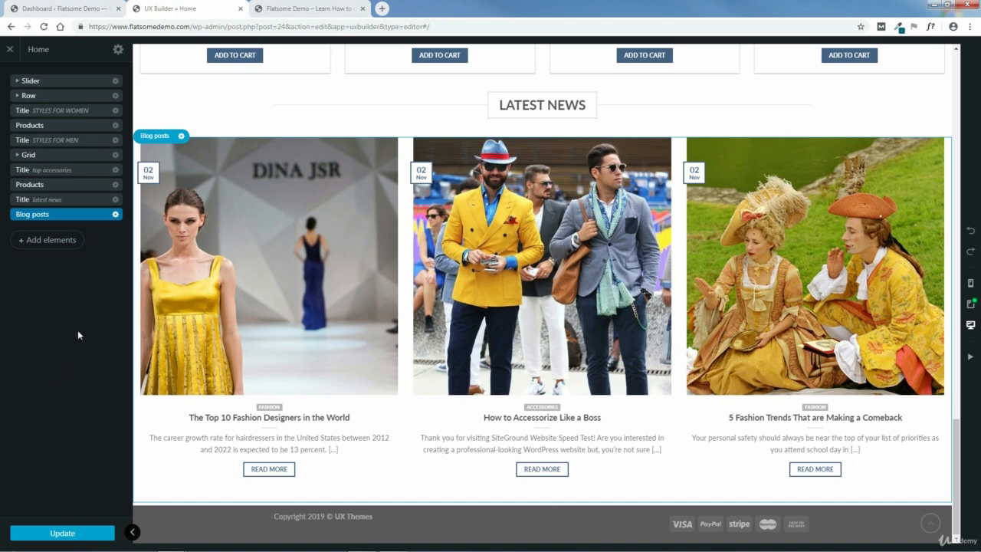
pyautogui.click(116, 200)
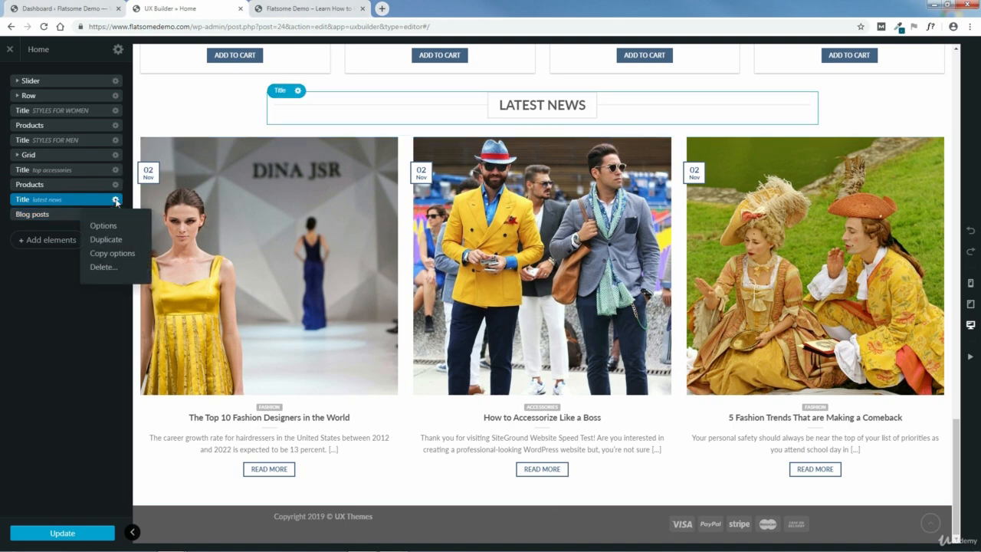
pyautogui.click(107, 242)
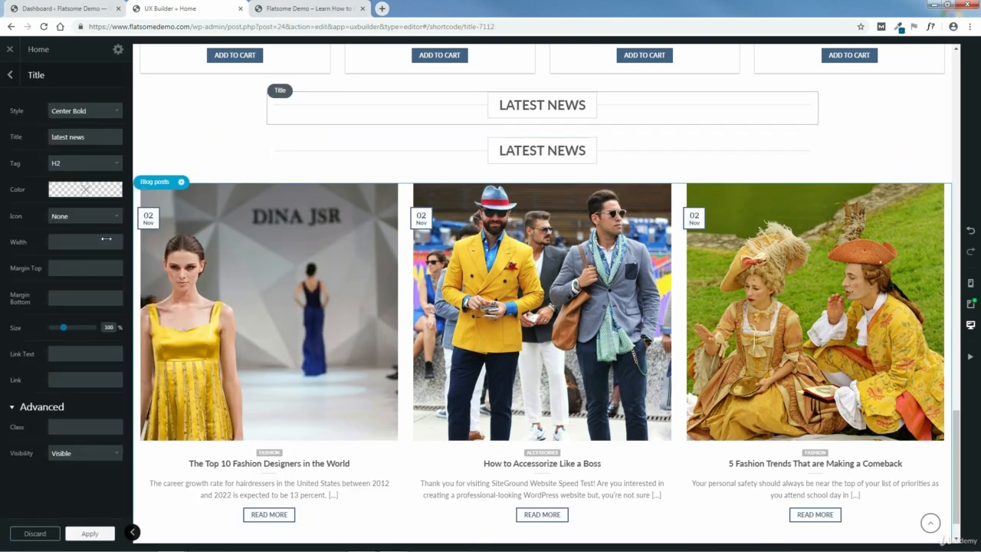
pyautogui.click(10, 78)
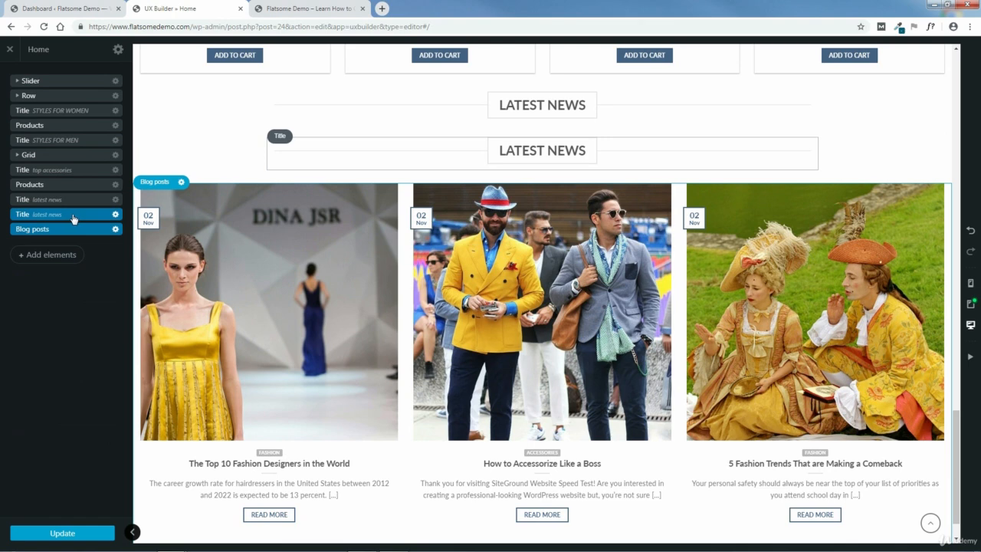
pyautogui.moveTo(74, 220); pyautogui.dragTo(74, 239)
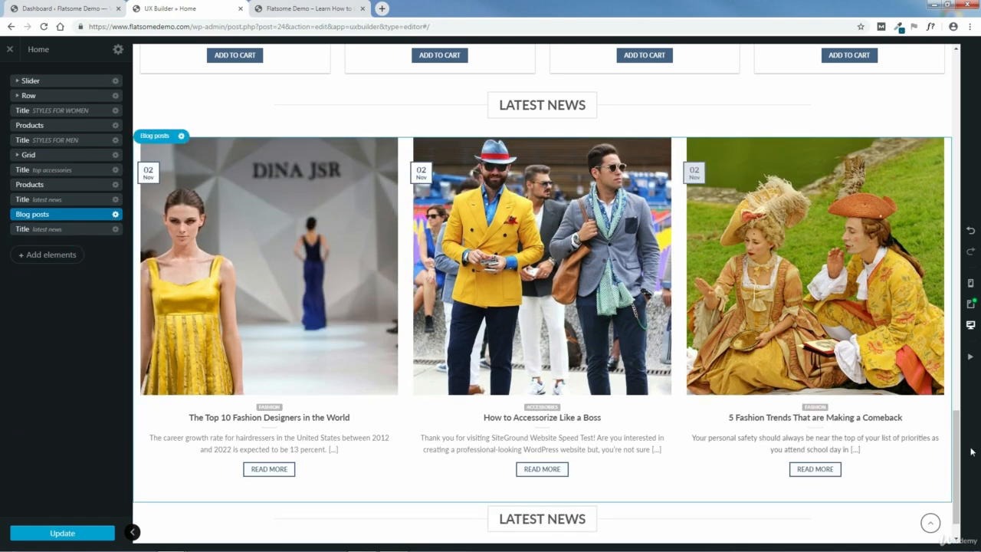
pyautogui.moveTo(956, 438); pyautogui.dragTo(956, 454)
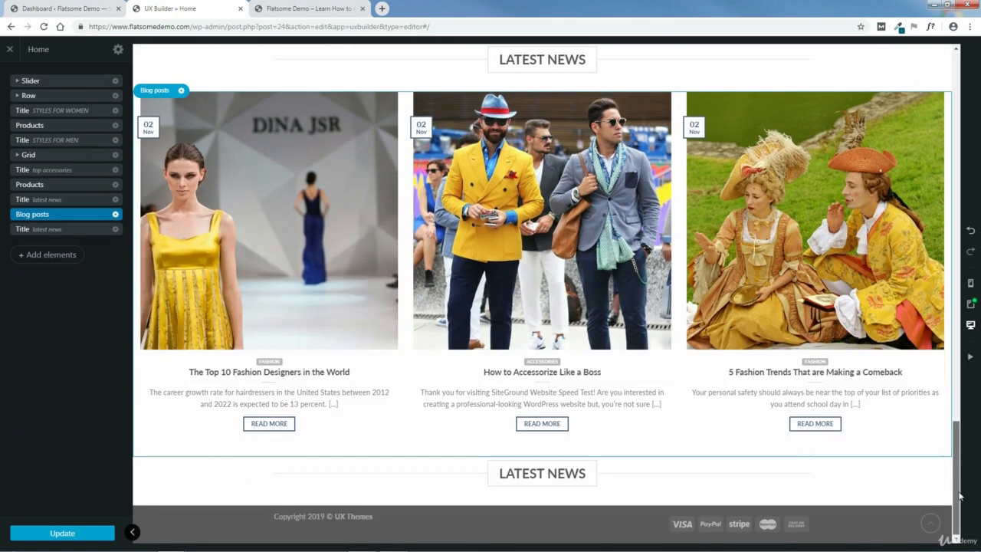
# - Change the duplicated title's text to "fresh from the gram", give it the Instagram icon and apply the settings
pyautogui.click(84, 230)
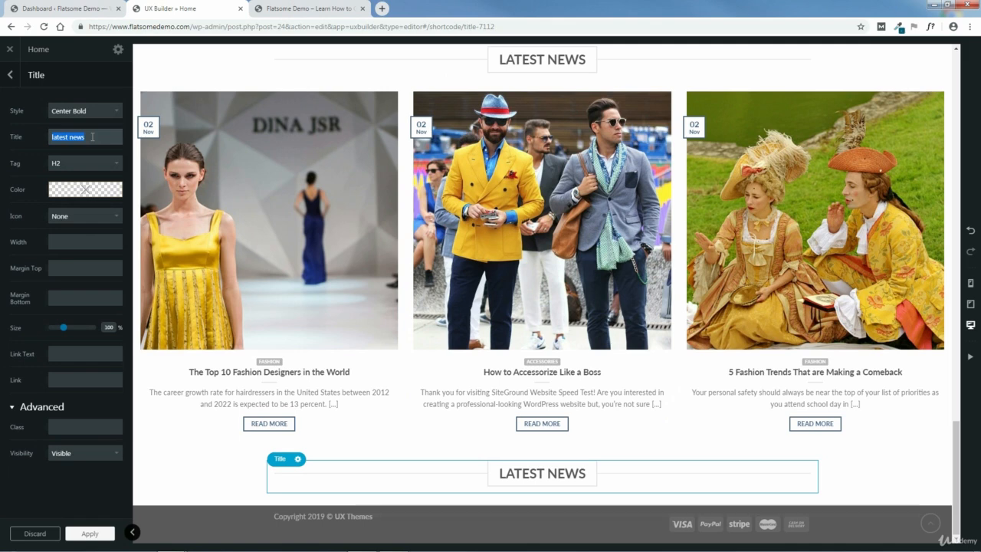
pyautogui.write('fresh f')
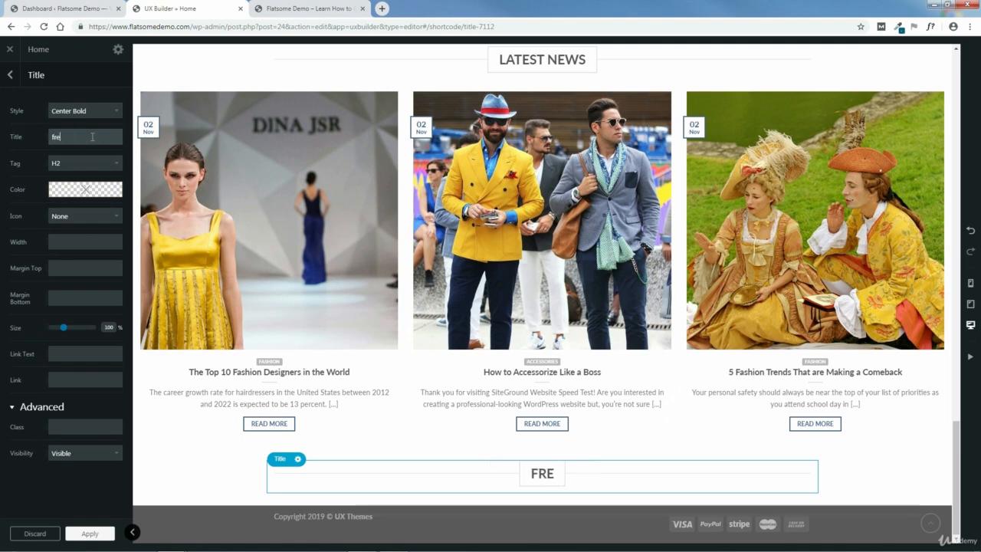
pyautogui.write('the gram')
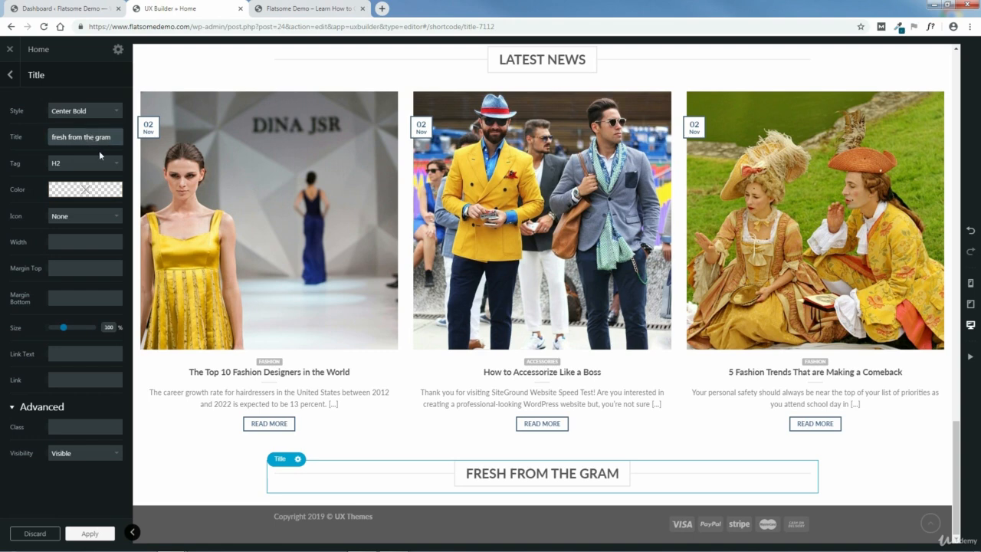
pyautogui.click(76, 216)
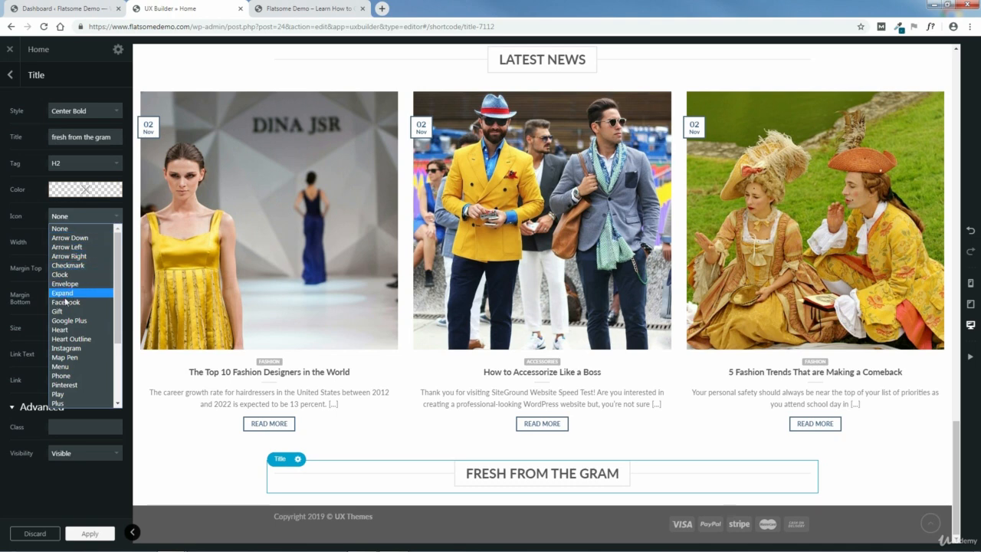
pyautogui.click(67, 348)
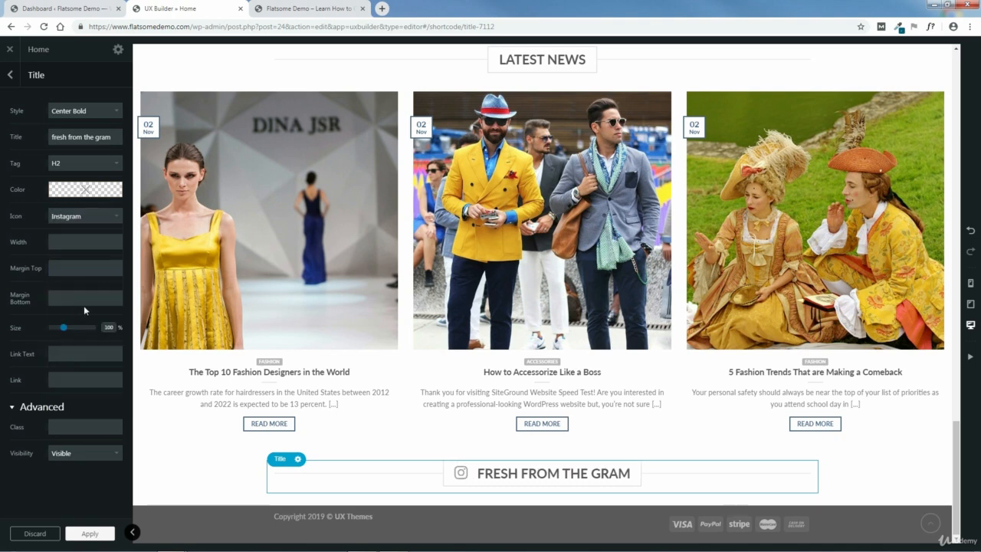
pyautogui.click(92, 534)
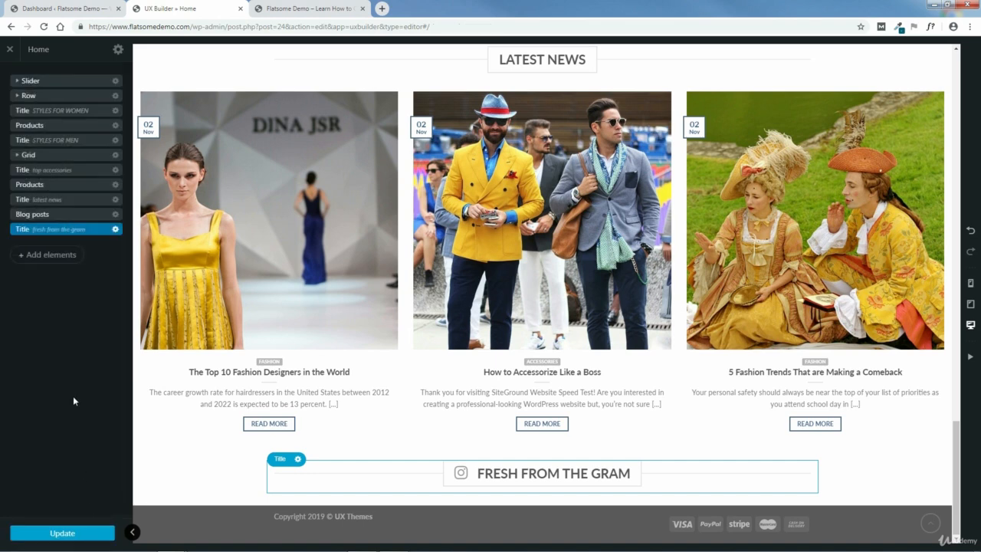
# - Add an Instagram Feed element with the Default preset below the "fresh from the gram" title
pyautogui.click(46, 255)
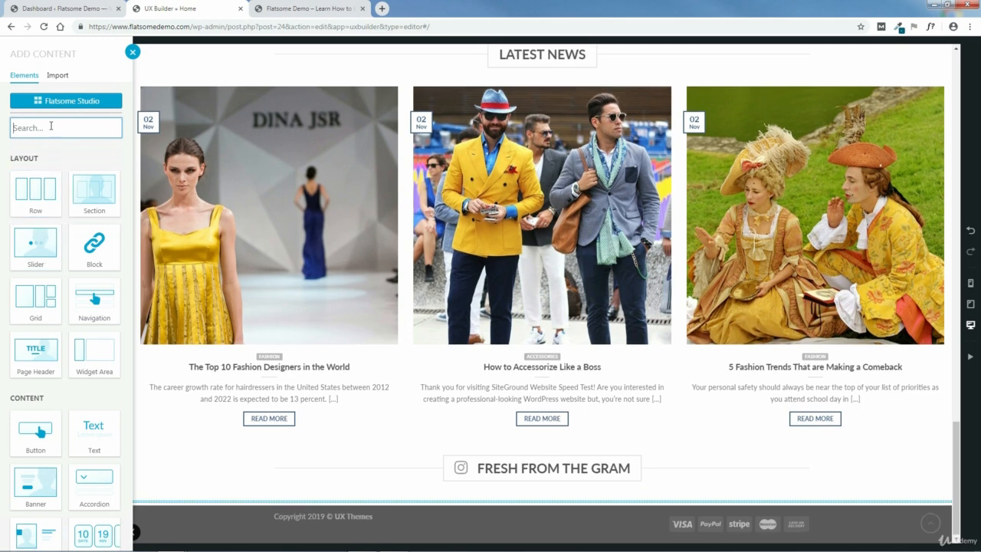
pyautogui.write('insta')
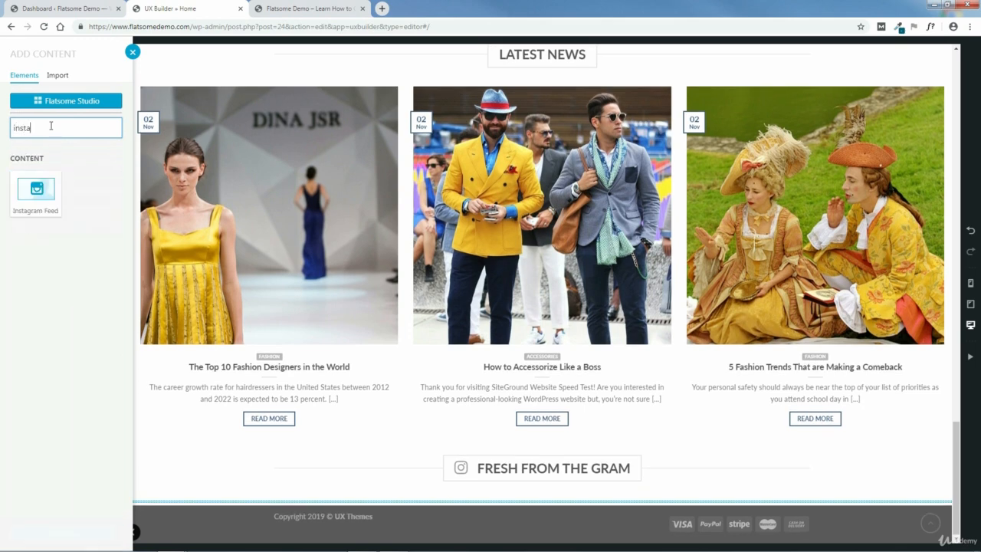
pyautogui.click(38, 198)
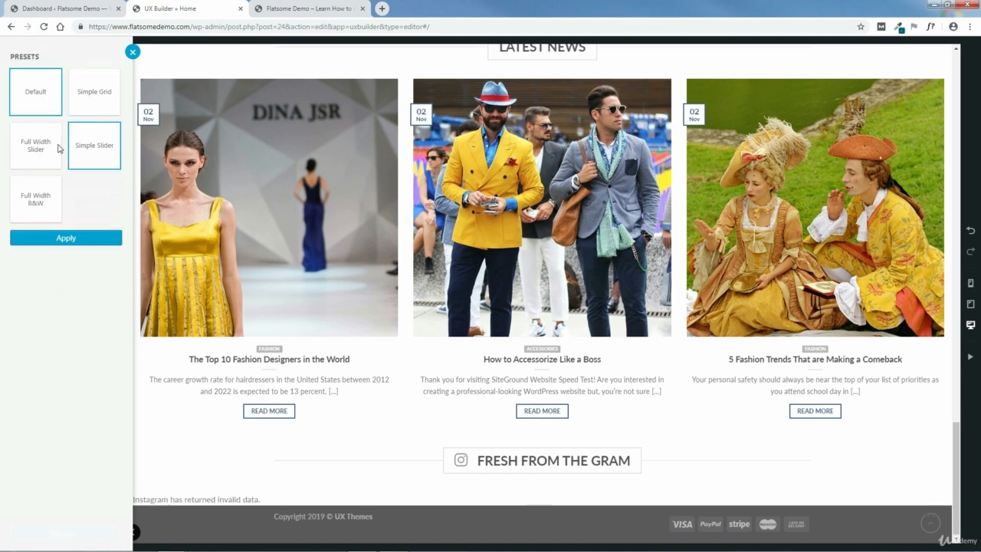
pyautogui.click(67, 238)
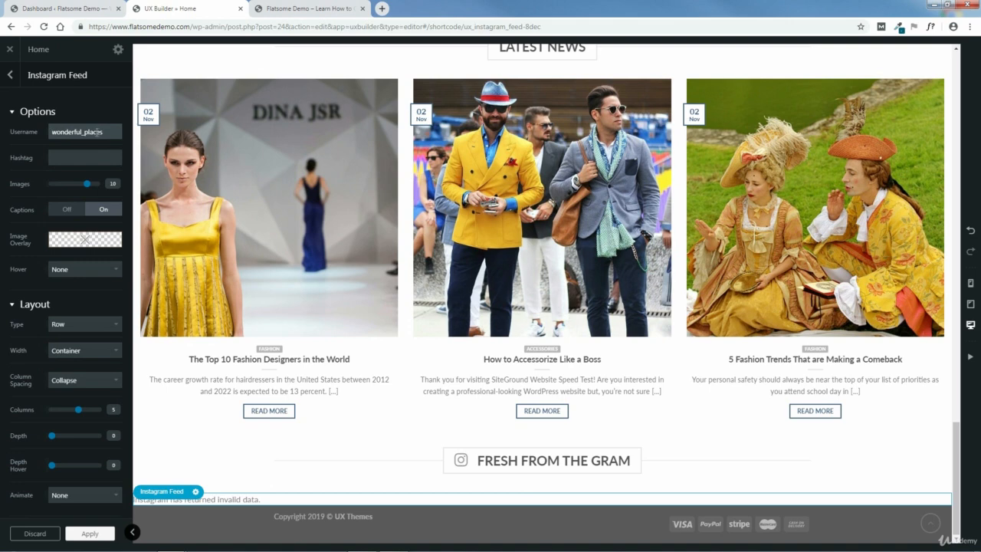
# - Set the Instagram feed's username to flatsomedemo, apply the settings and update the page
pyautogui.moveTo(98, 132); pyautogui.dragTo(52, 132)
pyautogui.press('BackSpace')
pyautogui.write('flatsomedemo')
pyautogui.click(106, 138)
pyautogui.click(88, 534)
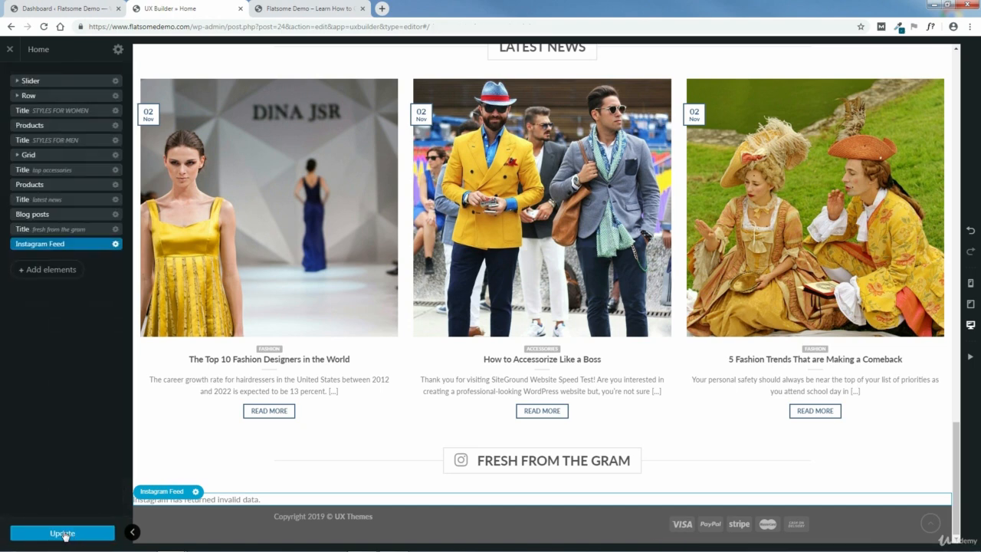
pyautogui.click(65, 534)
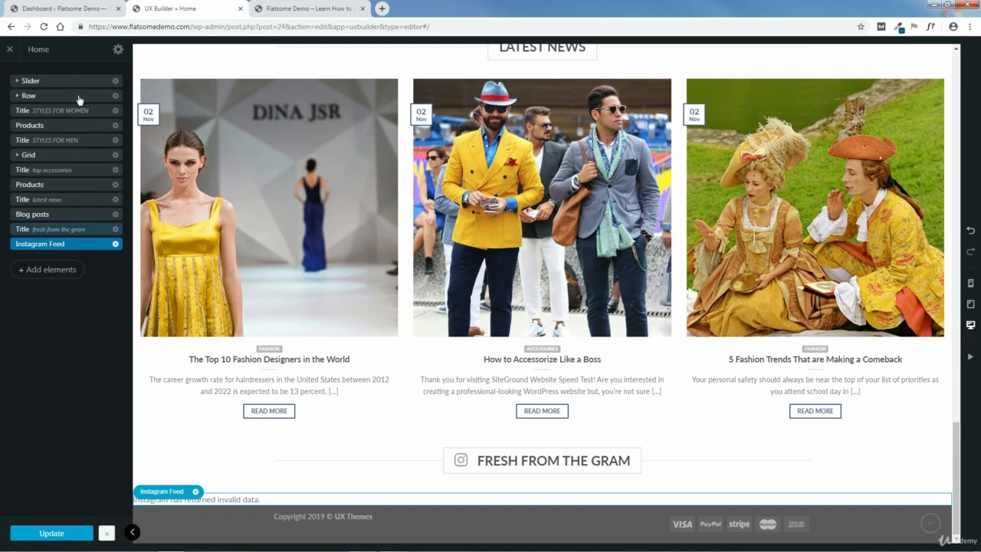
# - Switch to the WordPress dashboard and open Flatsome's advanced Instagram settings
pyautogui.click(64, 10)
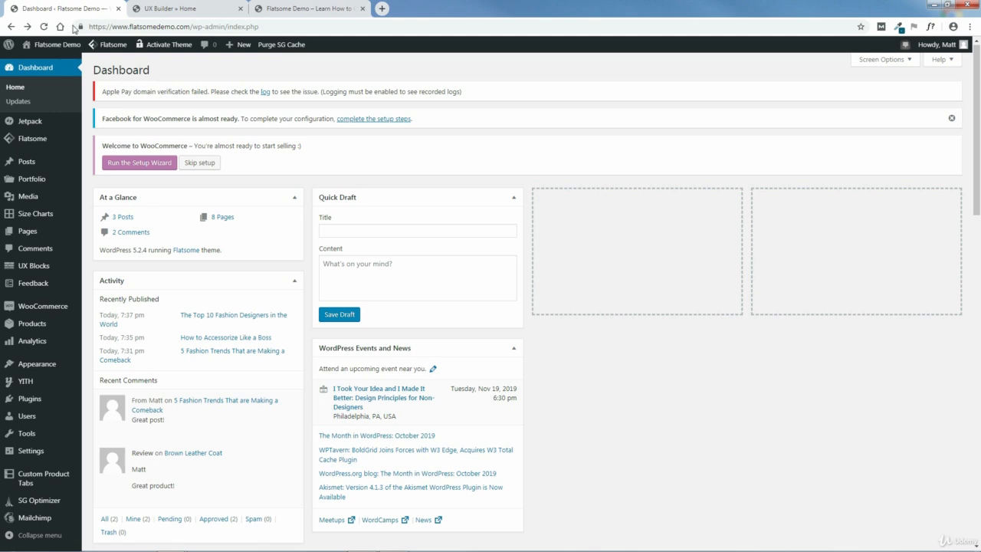
pyautogui.moveTo(107, 47)
pyautogui.moveTo(114, 79)
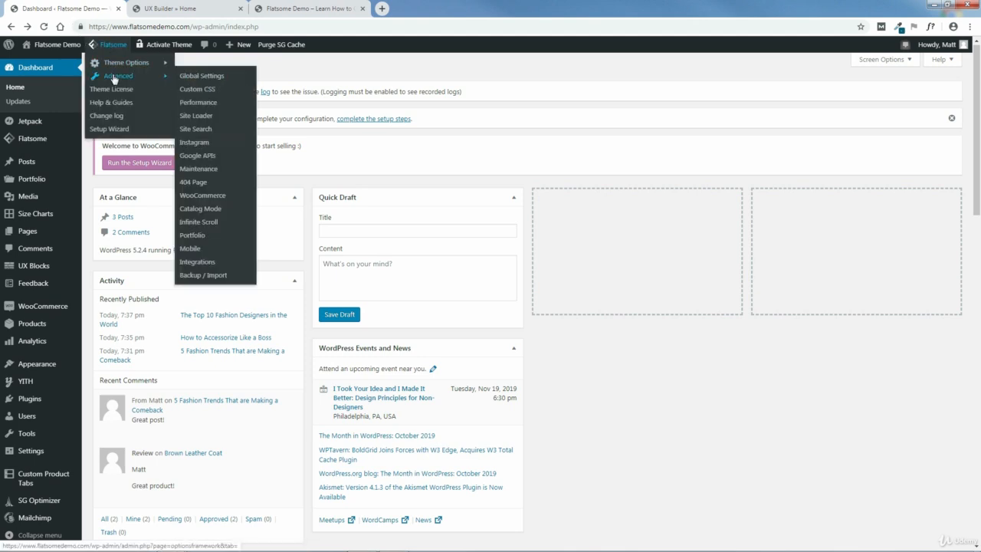
pyautogui.click(196, 146)
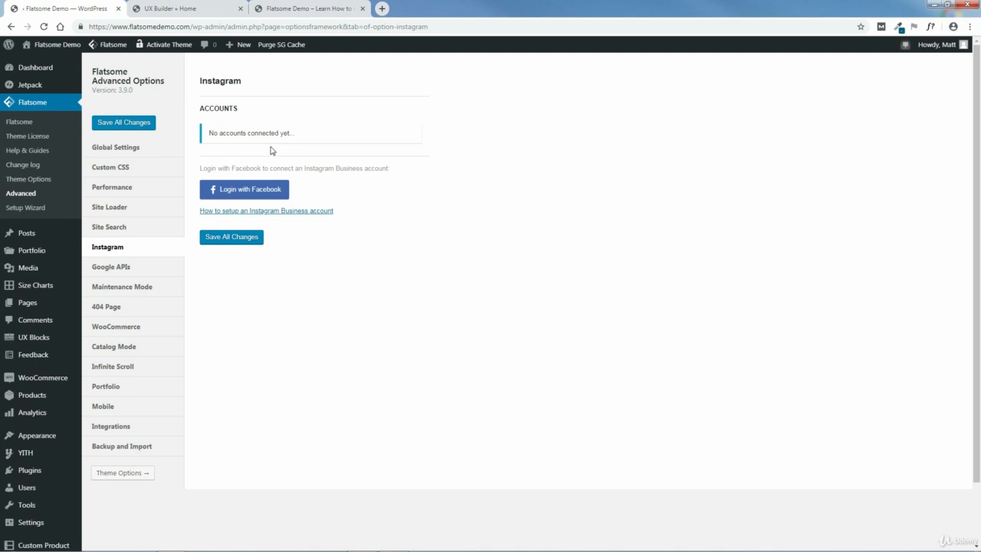
# - Open the Instagram Business account setup guide and its linked Facebook help article in new tabs and review the instructions
pyautogui.rightClick(302, 212)
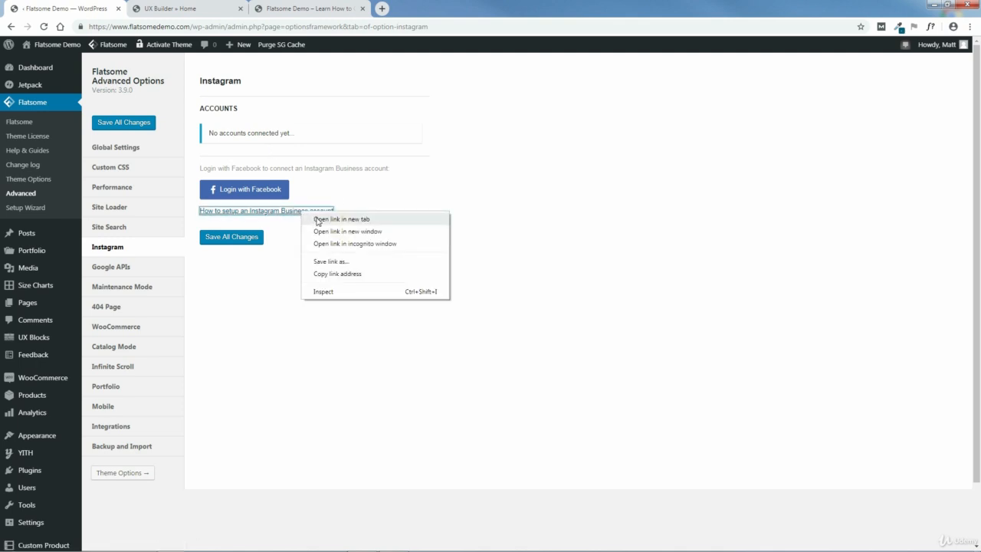
pyautogui.click(318, 219)
pyautogui.click(187, 10)
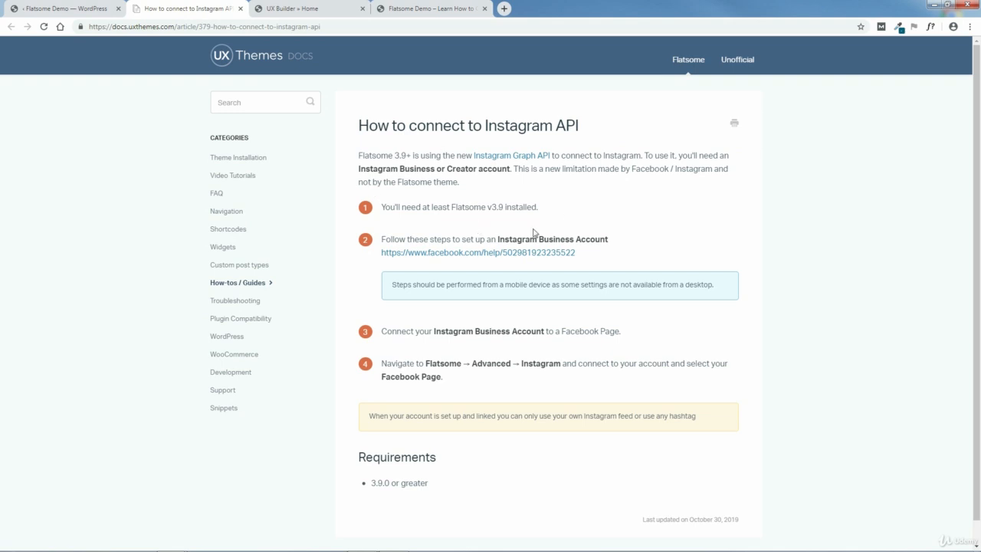
pyautogui.rightClick(479, 254)
pyautogui.click(498, 261)
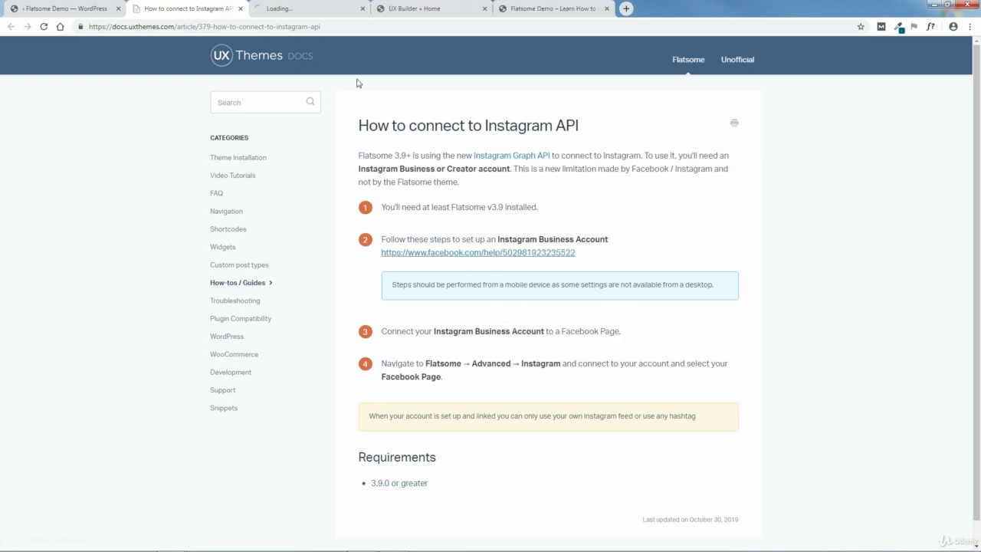
pyautogui.hotkey('ctrl', 'Tab')
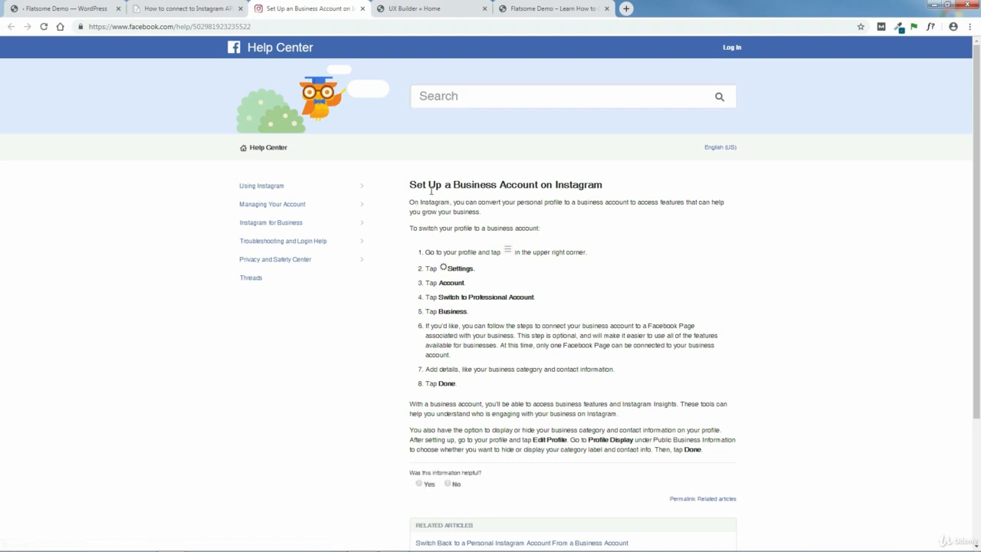
pyautogui.moveTo(411, 184); pyautogui.dragTo(606, 189)
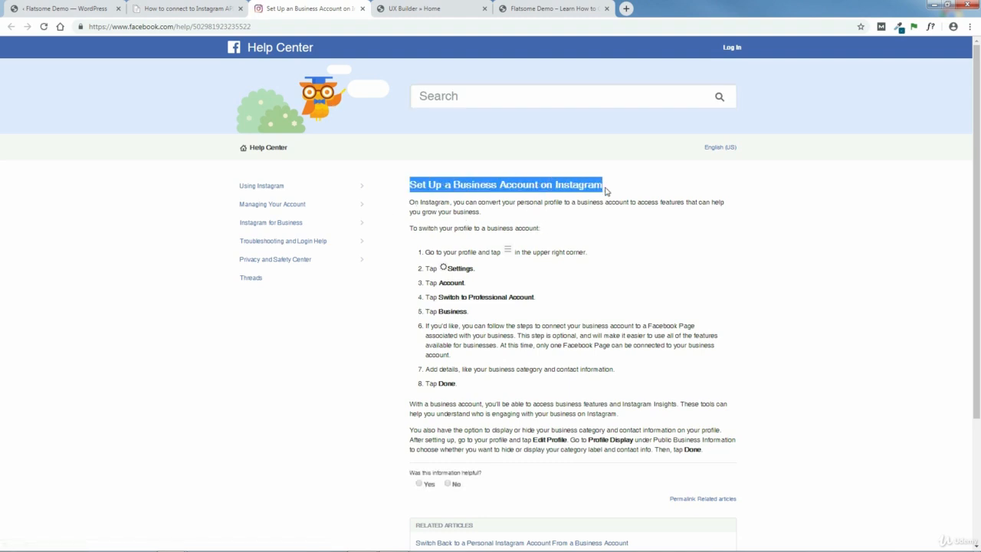
pyautogui.click(613, 189)
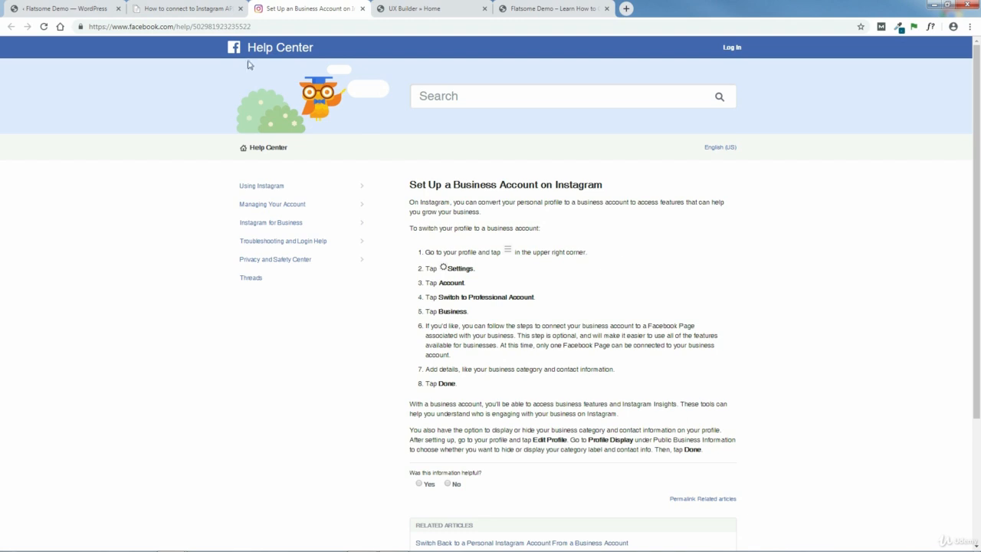
# - Review the guide's note about performing the setup from a mobile device, and close both help pages
pyautogui.click(188, 8)
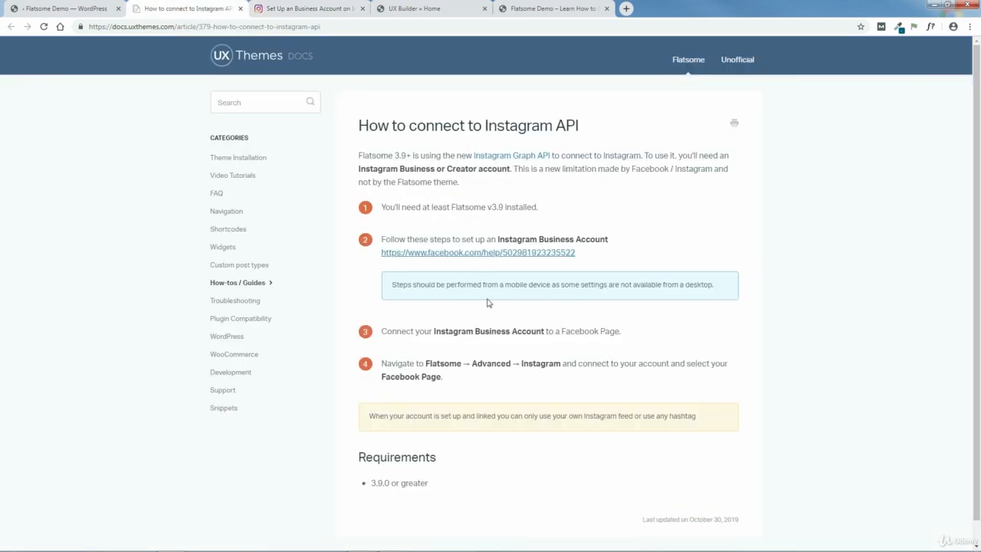
pyautogui.moveTo(394, 284); pyautogui.dragTo(727, 288)
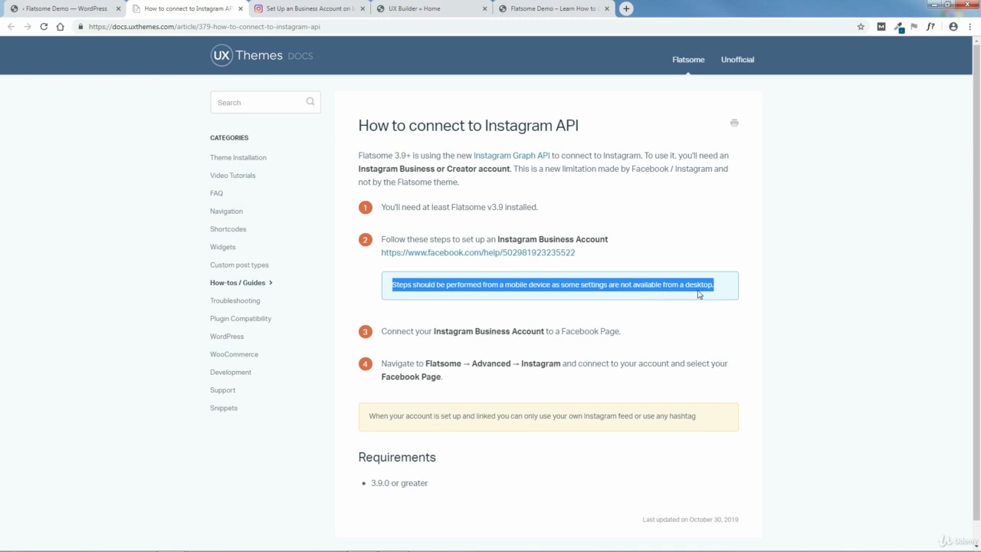
pyautogui.click(680, 316)
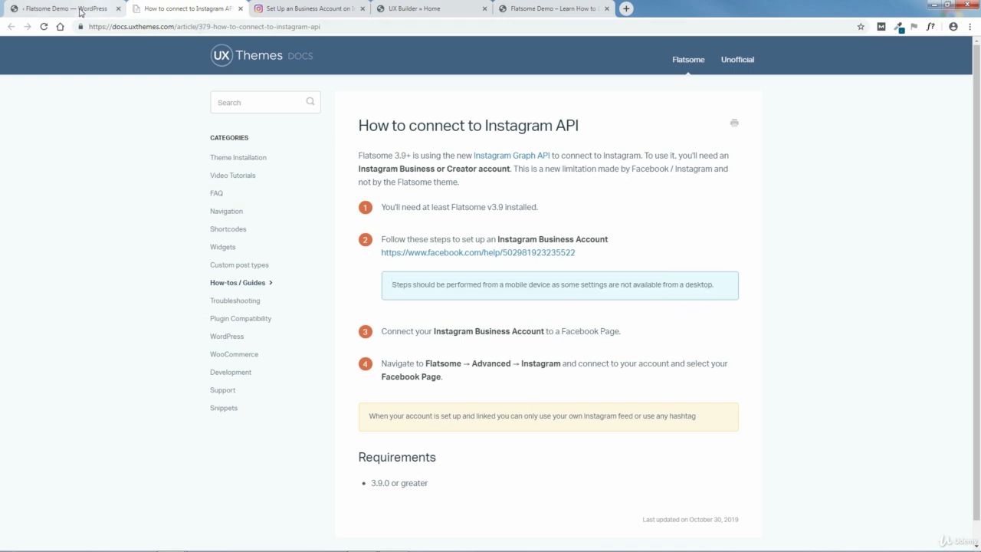
pyautogui.click(240, 13)
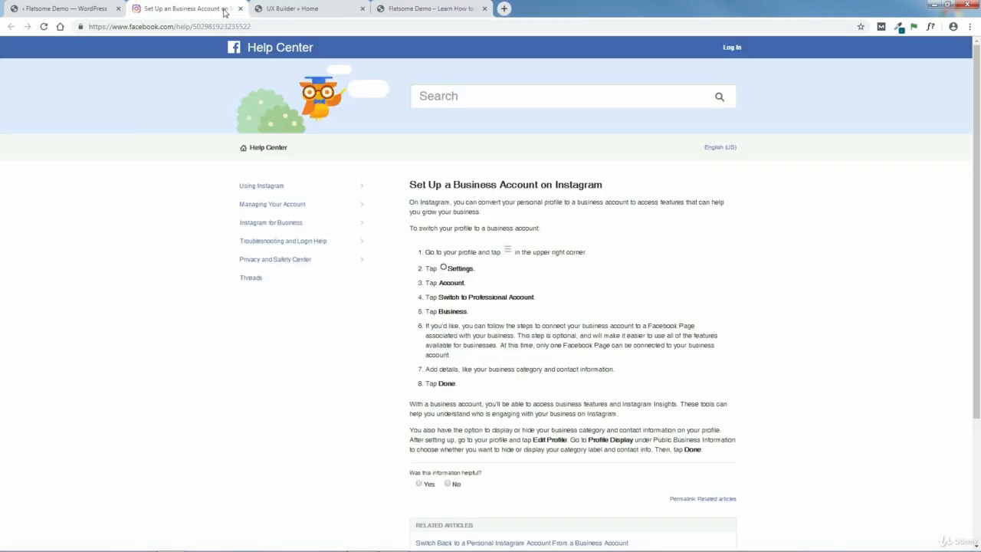
pyautogui.click(240, 9)
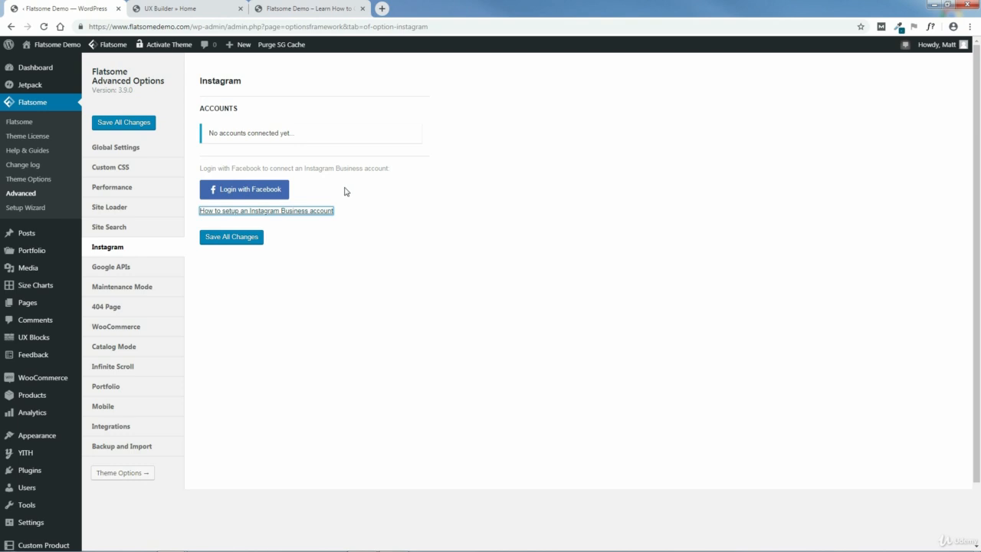
# - Log in with Facebook from Flatsome's Instagram settings and connect the flatsomedemo account to the site
pyautogui.click(244, 193)
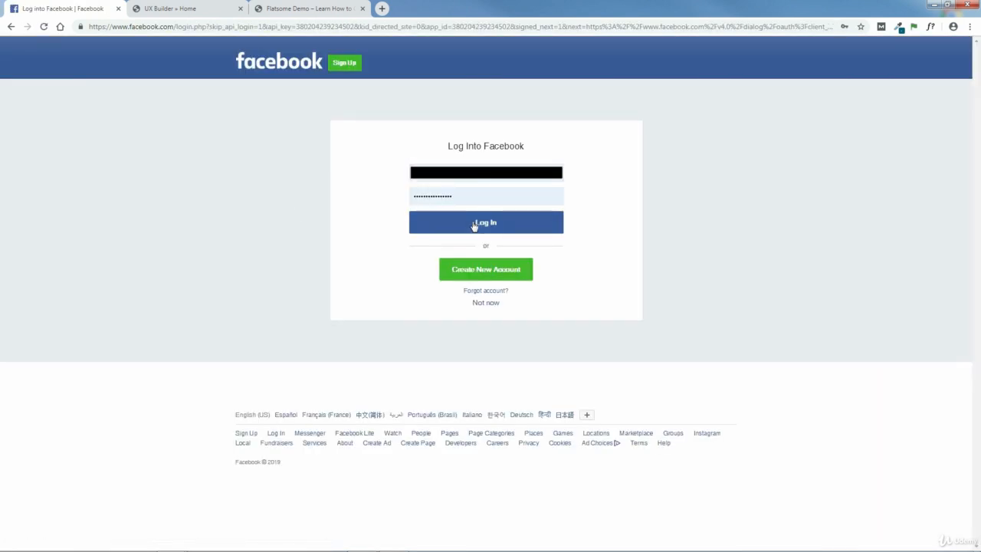
pyautogui.click(486, 224)
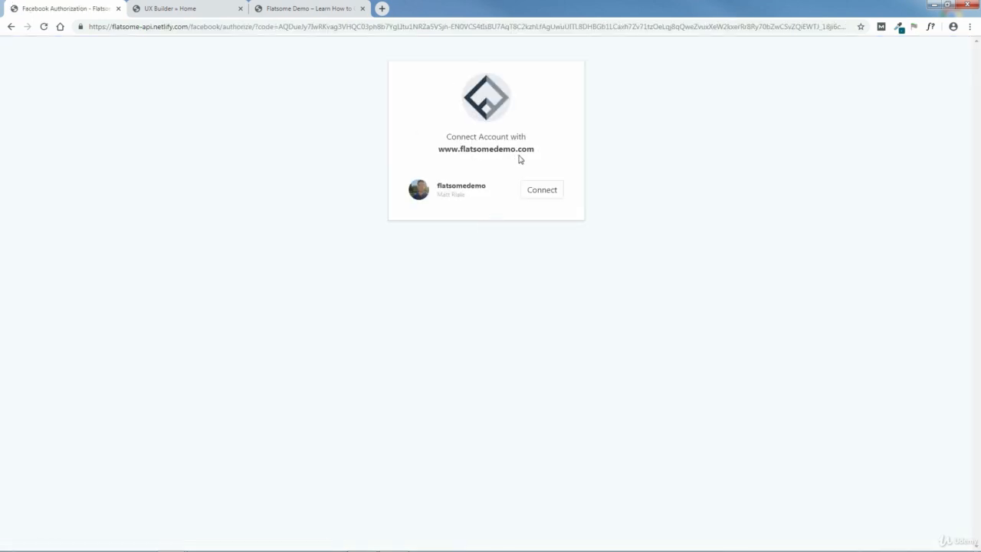
pyautogui.click(541, 195)
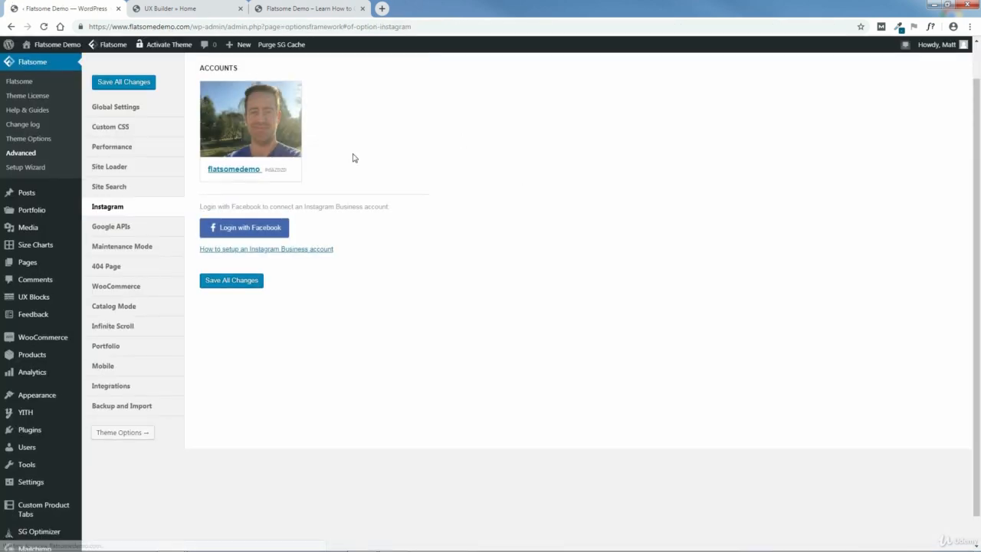
pyautogui.moveTo(264, 120)
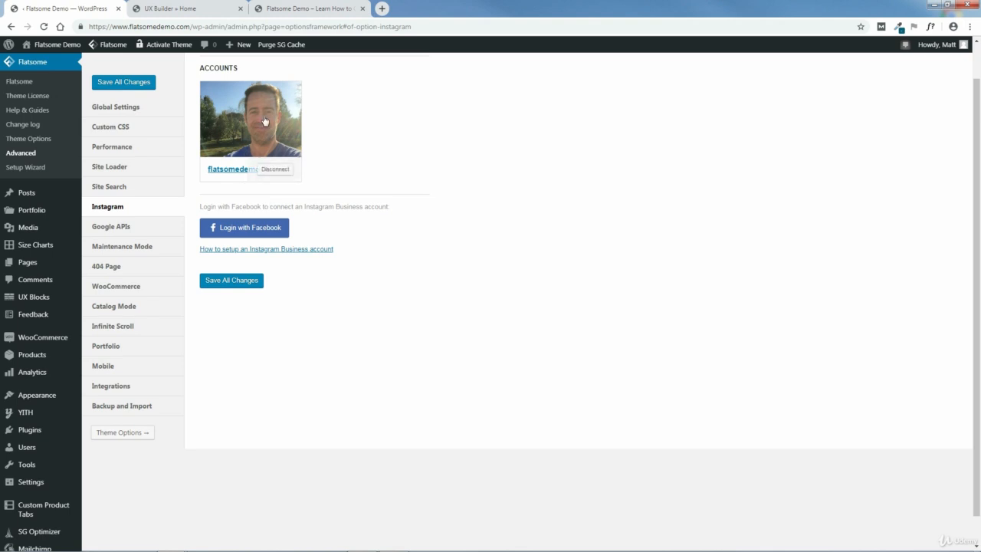
# - Reapply the Instagram Feed's settings in UX Builder, update the Home page and reload the builder to check the feed
pyautogui.click(175, 9)
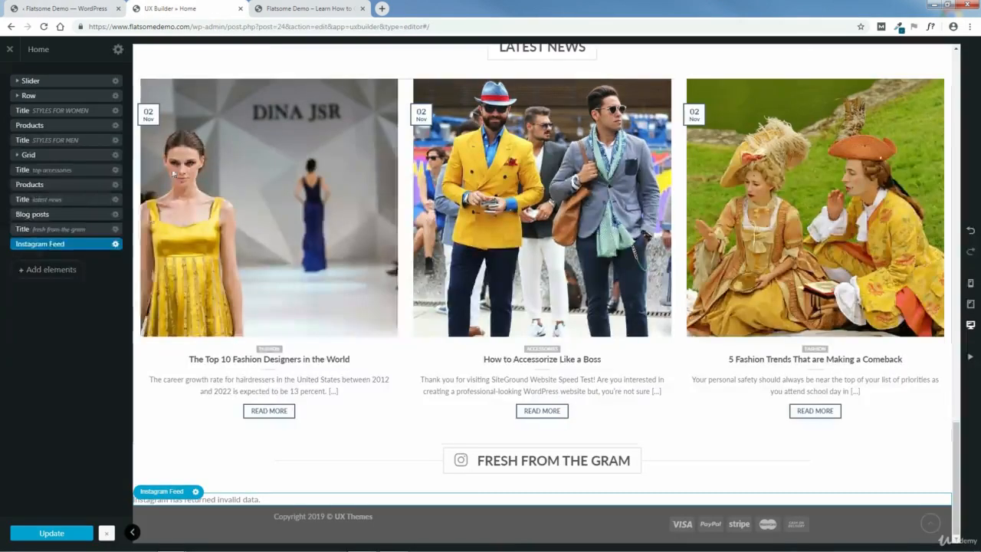
pyautogui.click(88, 246)
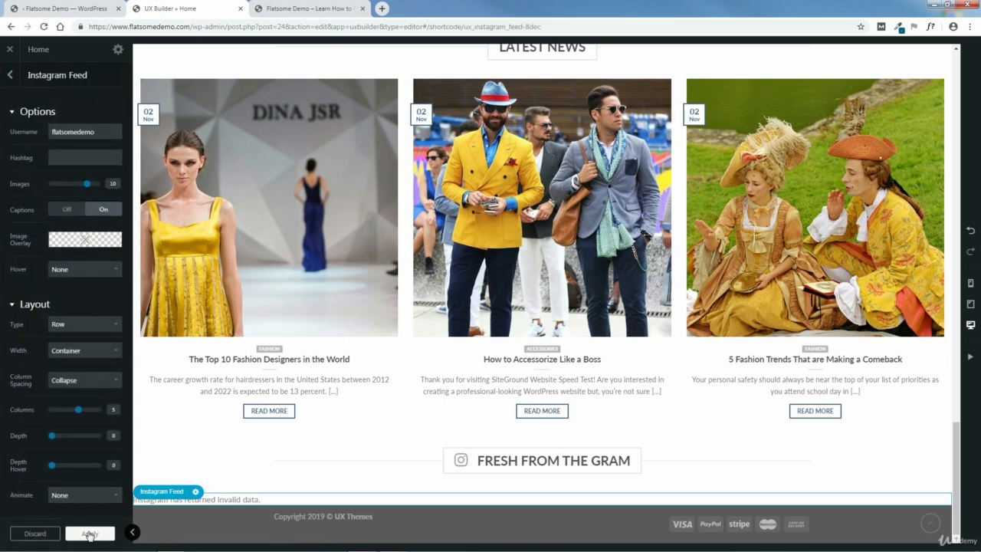
pyautogui.click(88, 534)
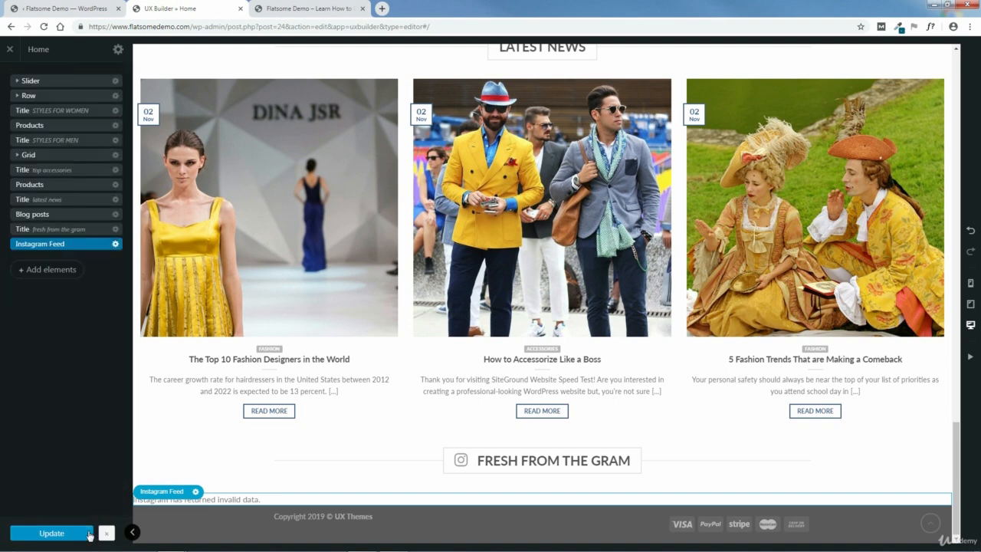
pyautogui.click(52, 533)
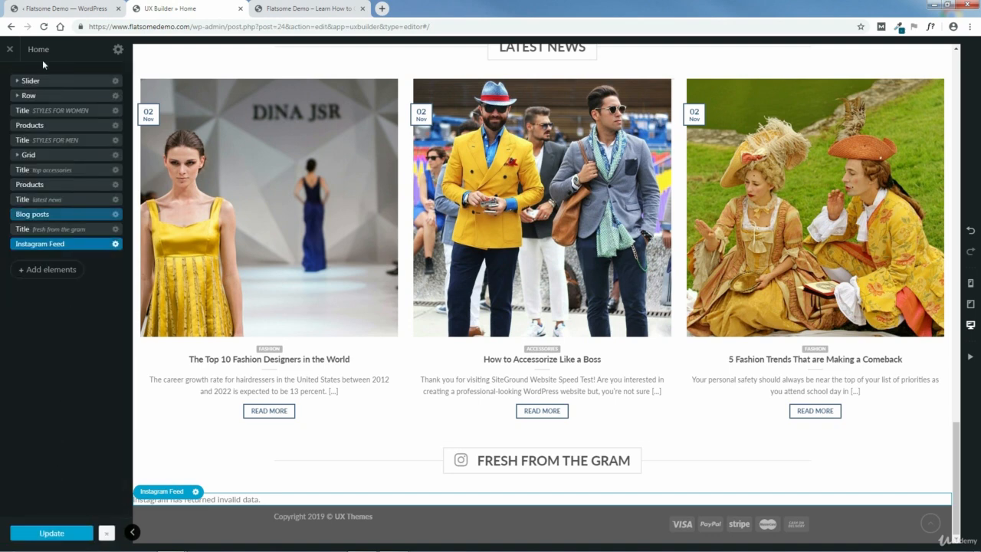
pyautogui.click(43, 27)
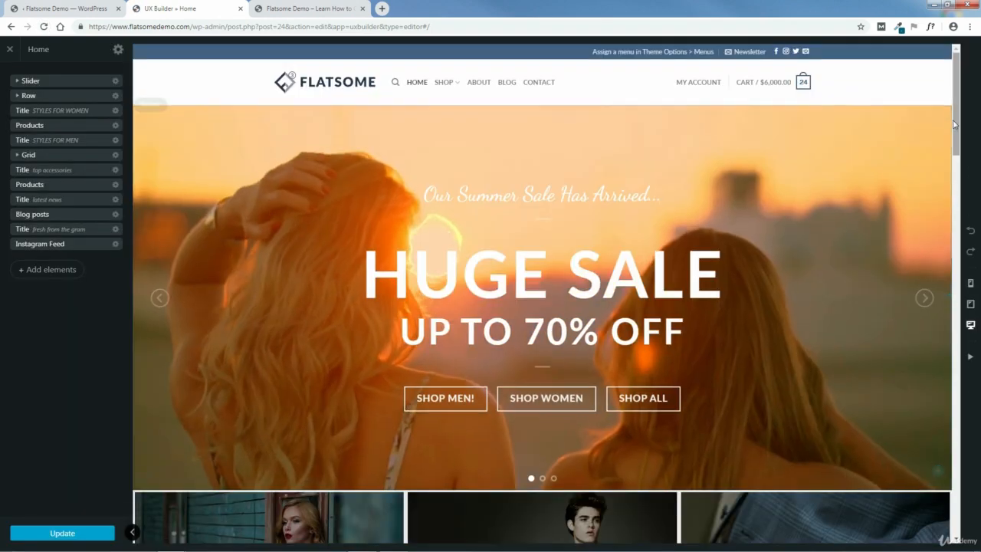
pyautogui.moveTo(955, 138); pyautogui.dragTo(971, 517)
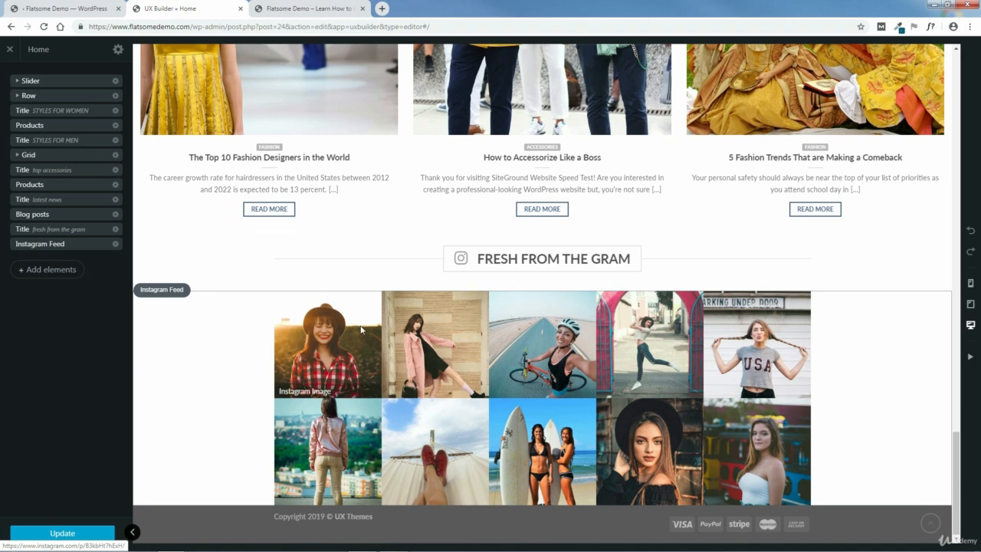
# - Set the Instagram feed's number of images to 12
pyautogui.click(83, 246)
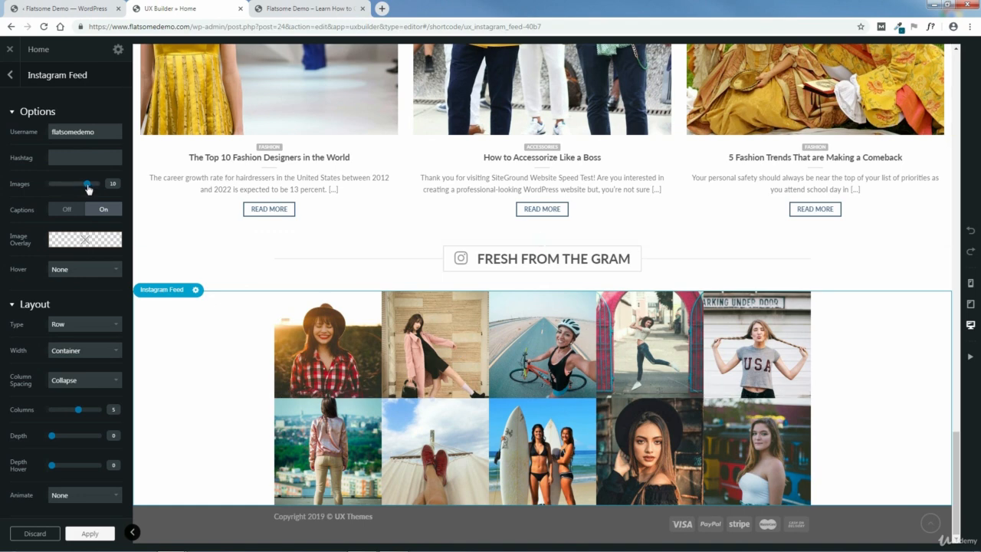
pyautogui.moveTo(88, 188); pyautogui.dragTo(102, 191)
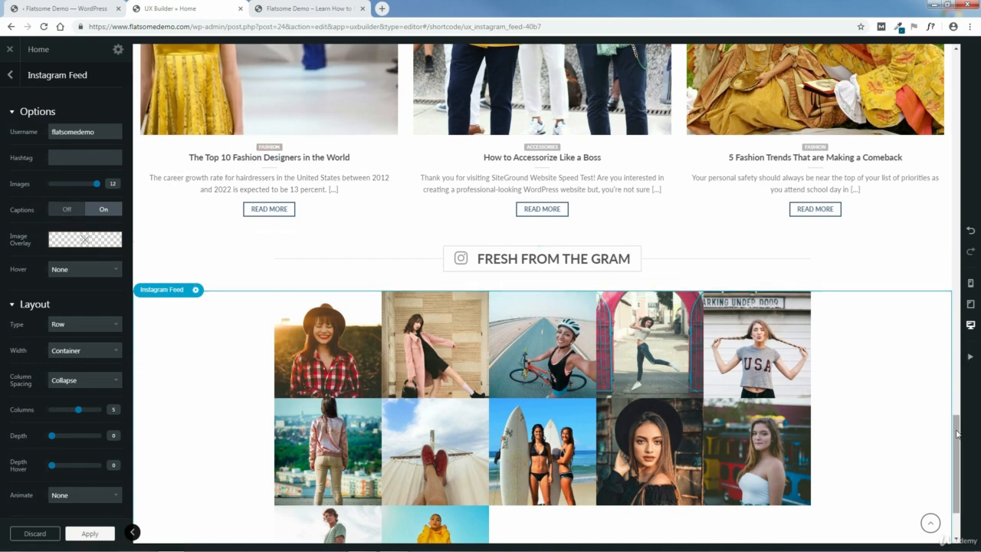
pyautogui.scroll(-2, 957, 433)
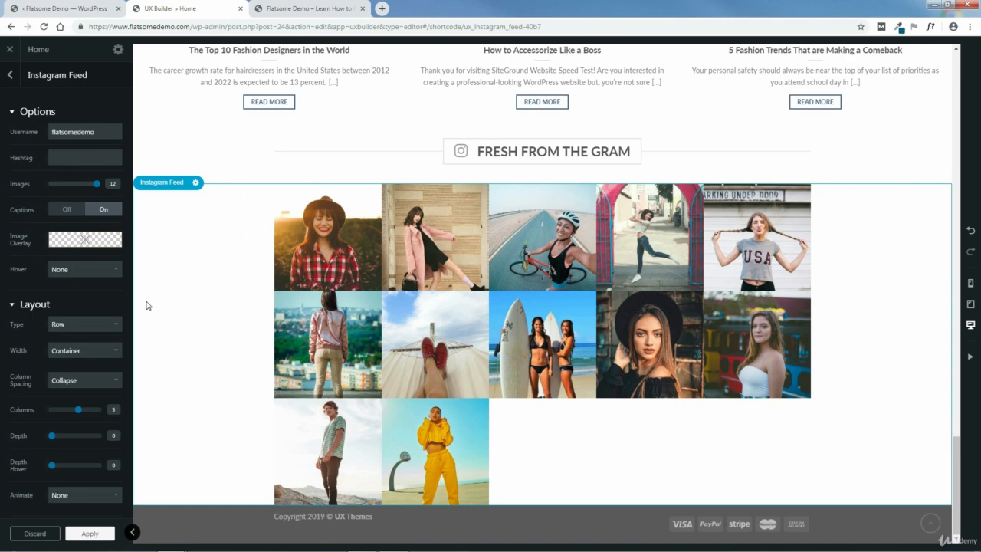
# - Try the feed's captions off and on, and try a grey, more transparent image overlay before clearing it
pyautogui.click(67, 211)
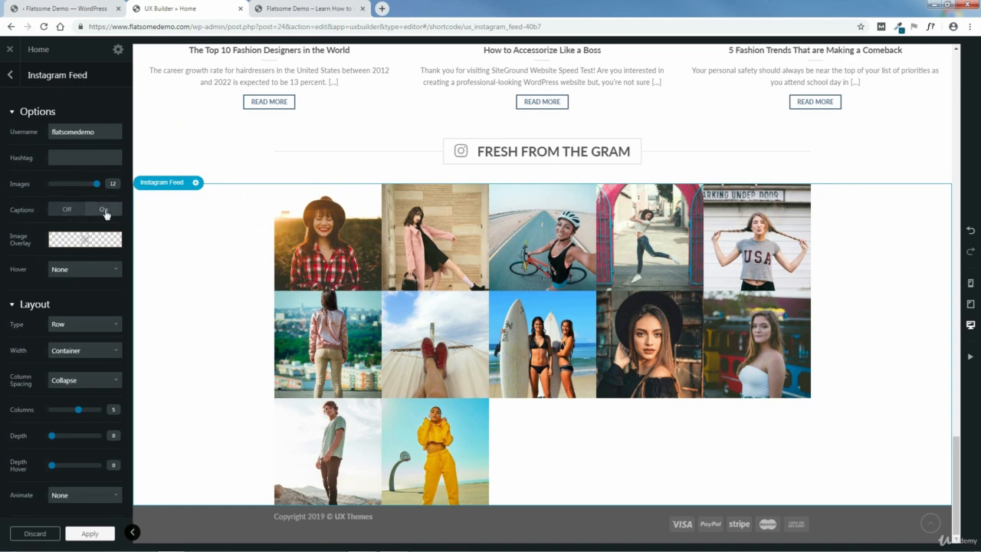
pyautogui.click(105, 211)
pyautogui.click(85, 244)
pyautogui.moveTo(69, 279); pyautogui.dragTo(51, 301)
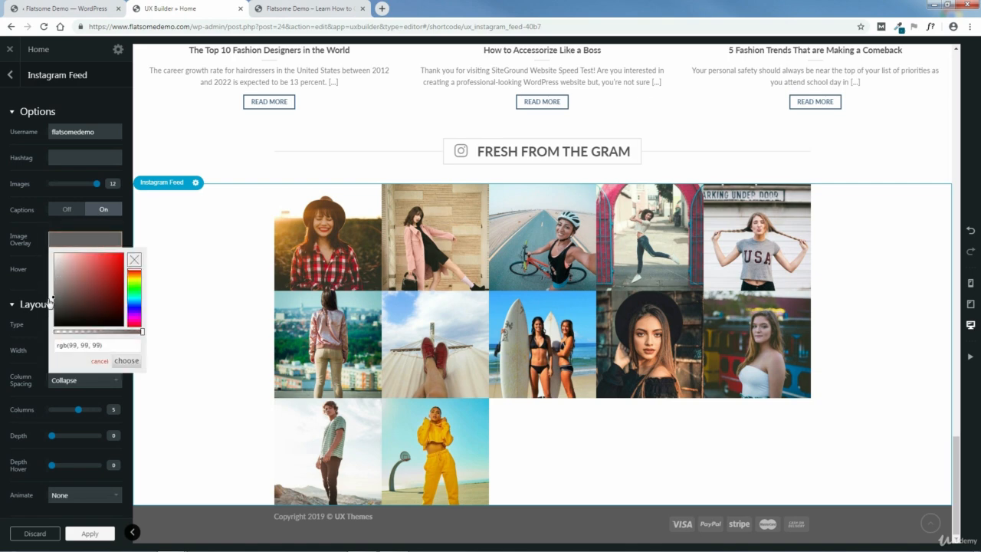
pyautogui.moveTo(142, 334); pyautogui.dragTo(98, 335)
pyautogui.click(134, 260)
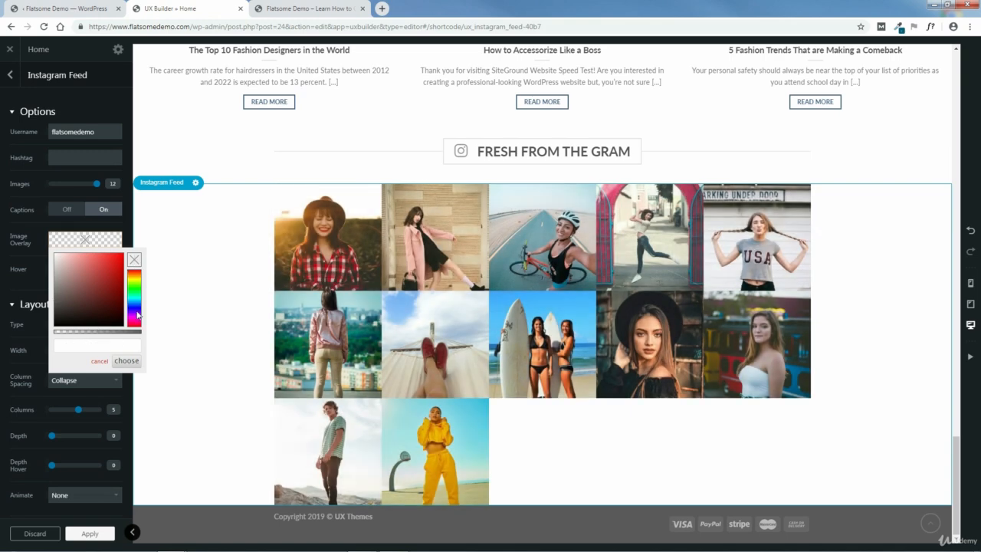
pyautogui.click(98, 362)
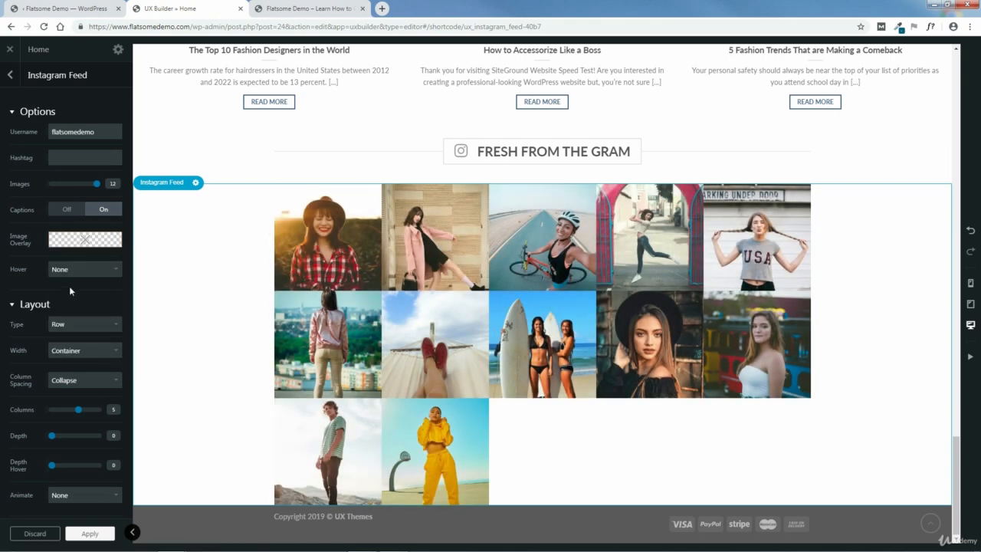
# - Give the Instagram feed a Zoom hover effect and the Slider layout type, and page through its images
pyautogui.click(85, 270)
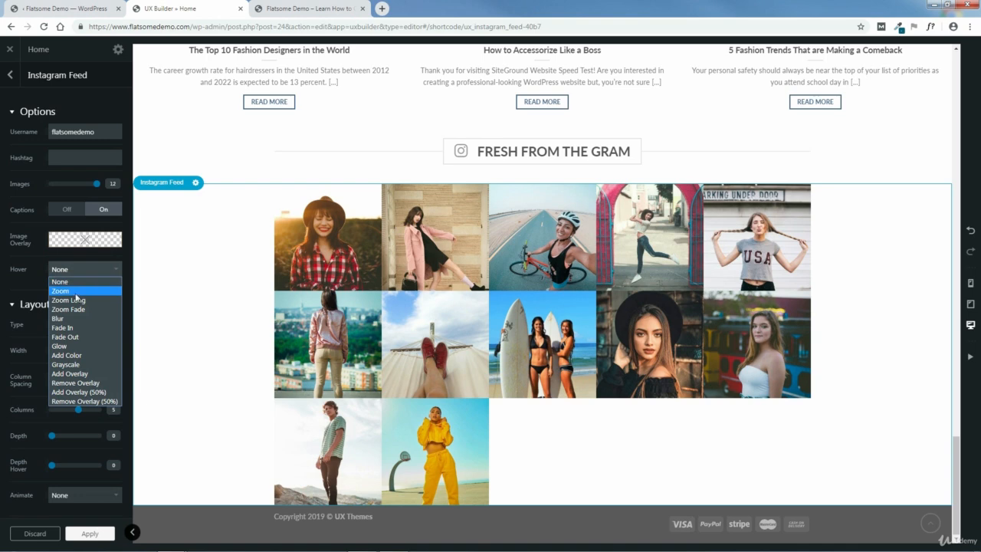
pyautogui.click(74, 290)
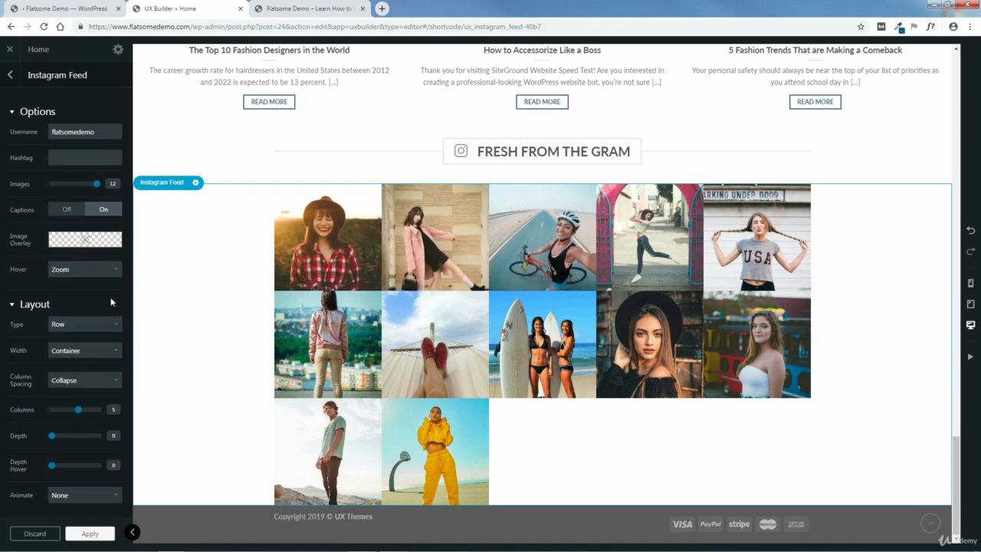
pyautogui.scroll(-3, 113, 297)
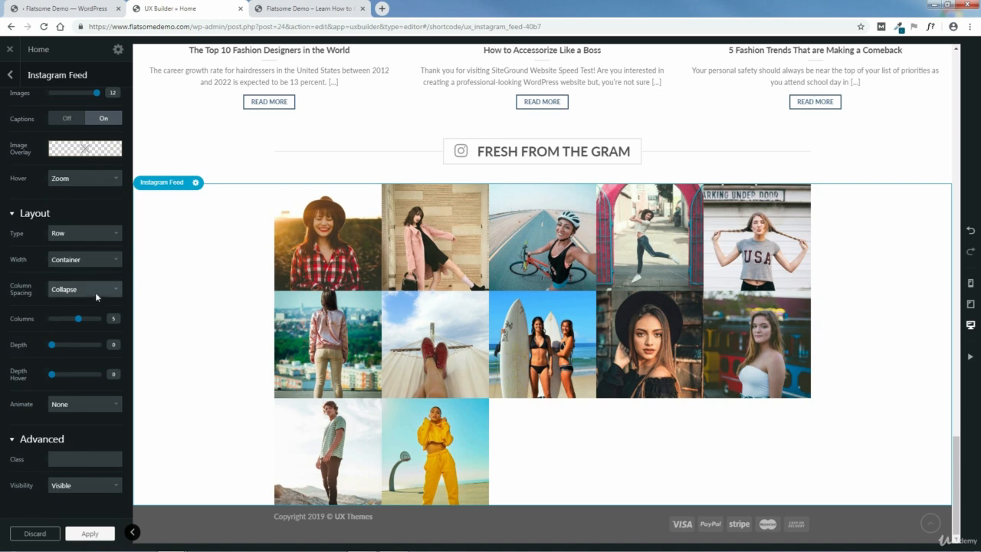
pyautogui.click(84, 234)
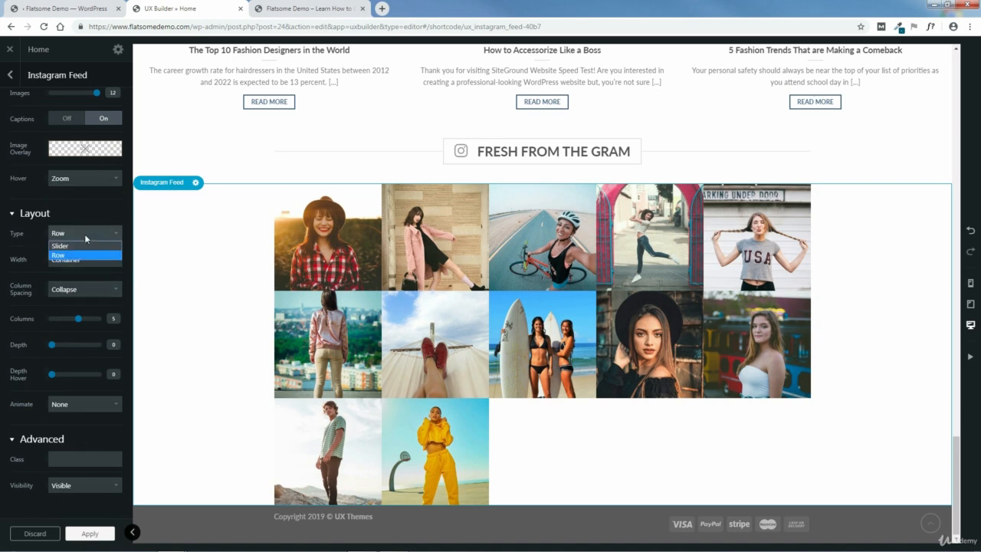
pyautogui.click(82, 245)
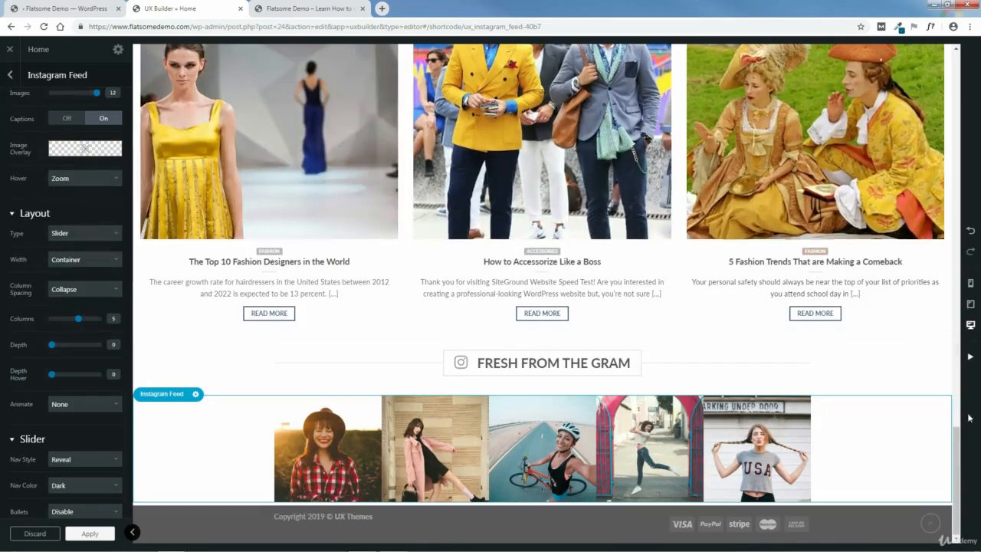
pyautogui.moveTo(780, 447)
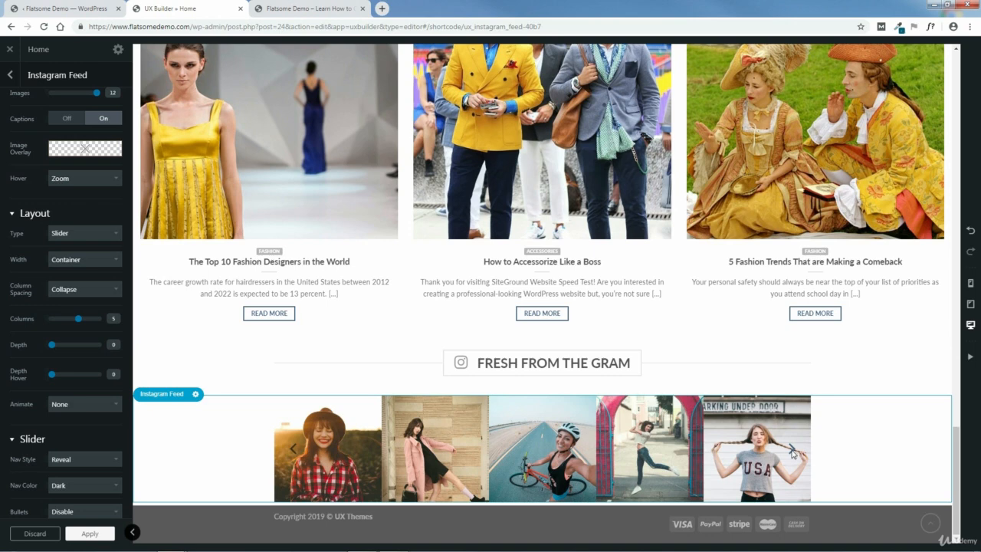
pyautogui.click(793, 451)
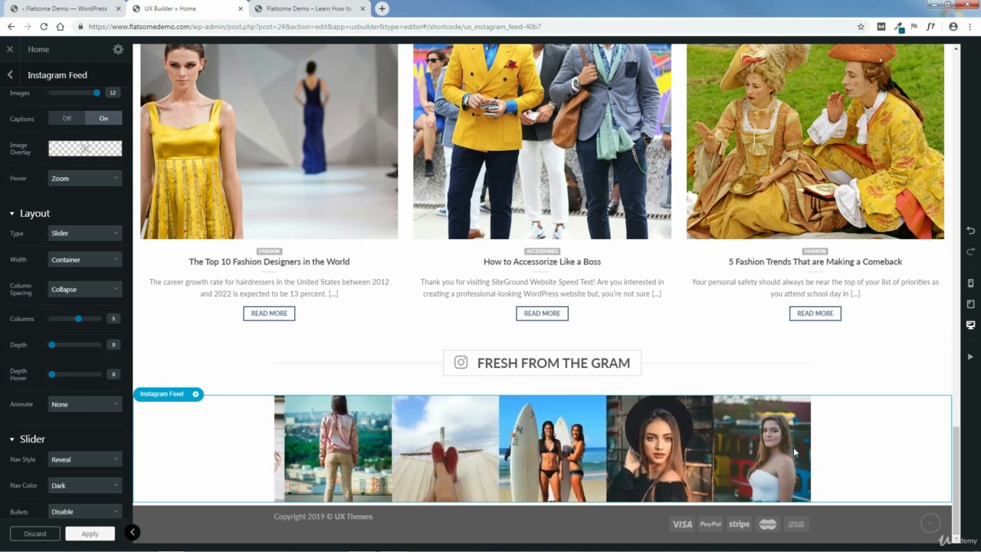
pyautogui.click(794, 449)
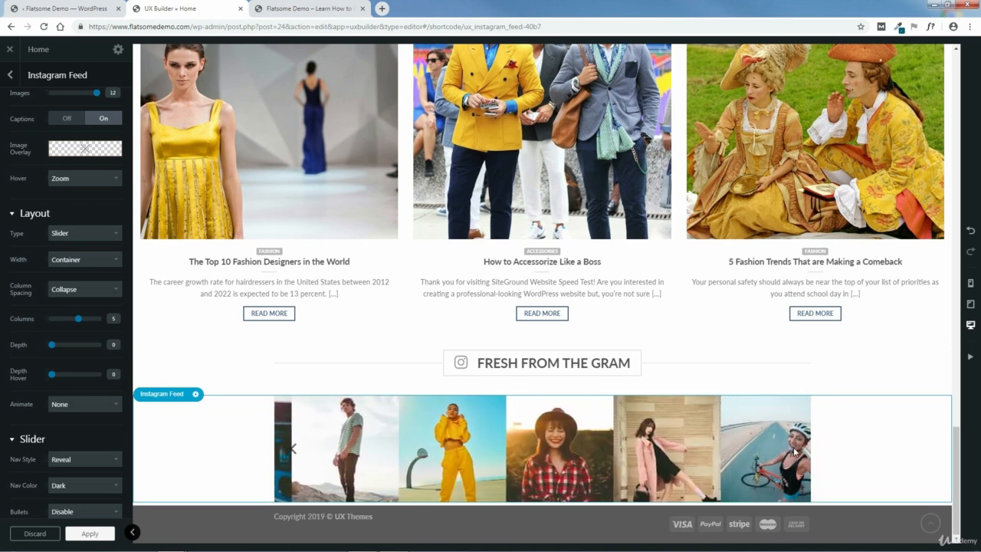
# - Set the Instagram feed's width to Full Width and advance the slider to its following images
pyautogui.click(85, 261)
pyautogui.click(86, 281)
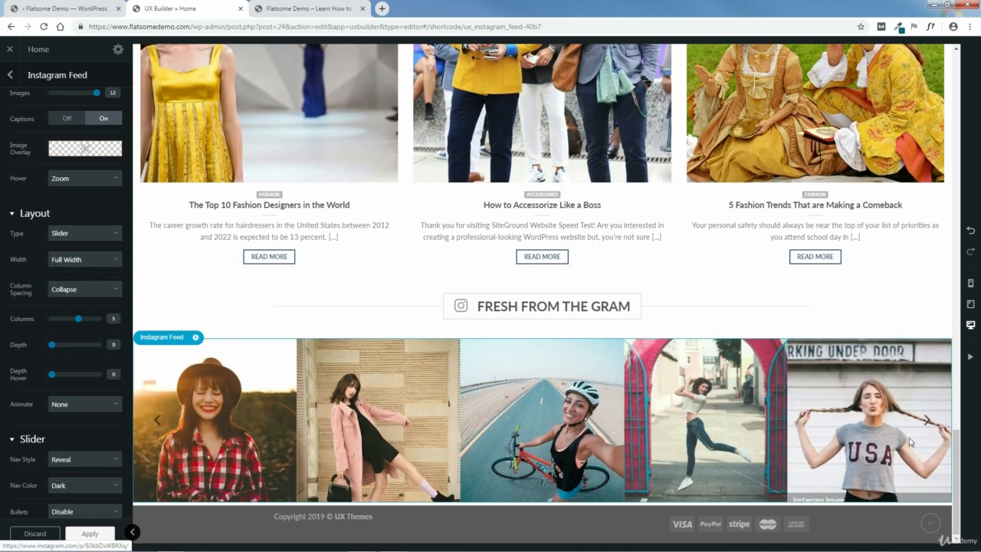
pyautogui.click(928, 421)
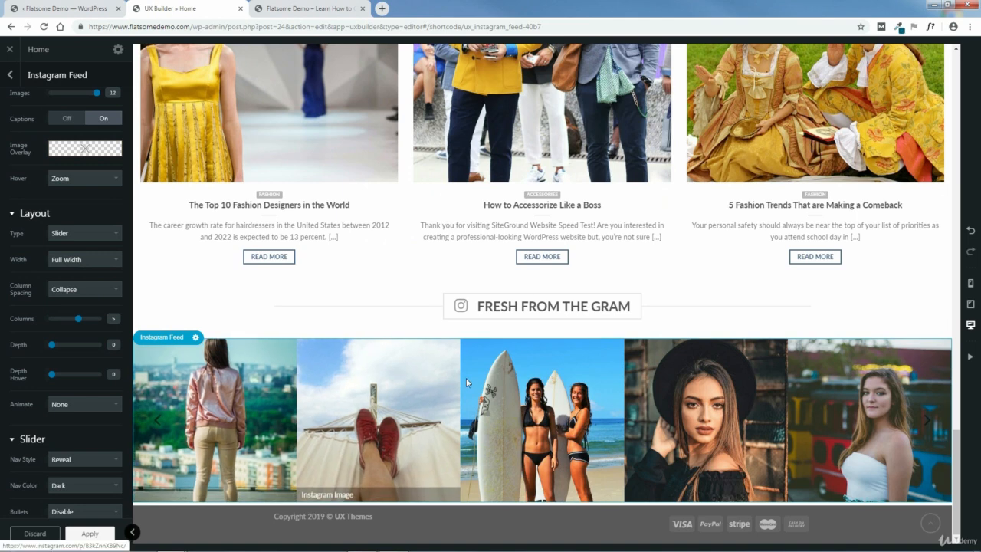
# - Try X Small, Normal and Large column spacing on the Instagram feed, and return it to Collapse
pyautogui.click(77, 290)
pyautogui.click(69, 312)
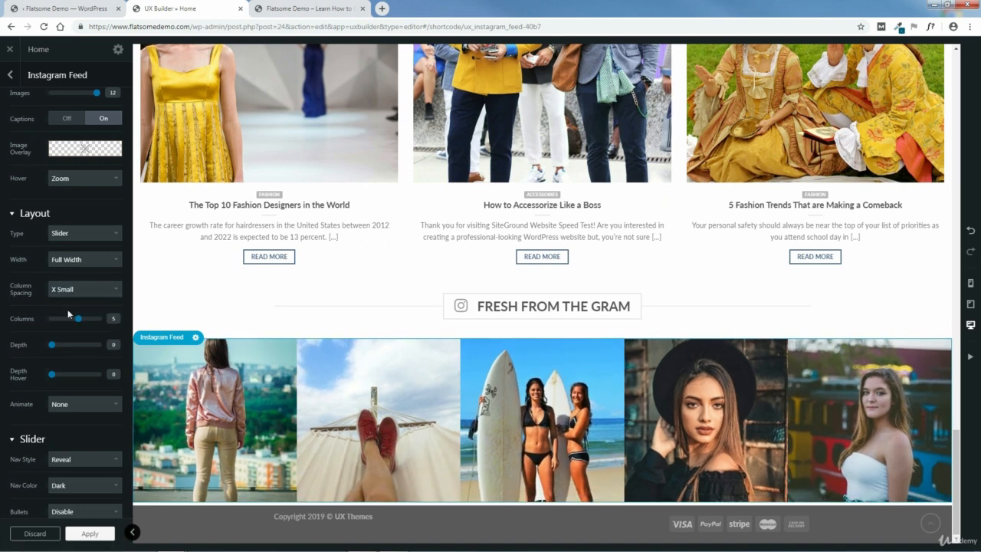
pyautogui.click(81, 290)
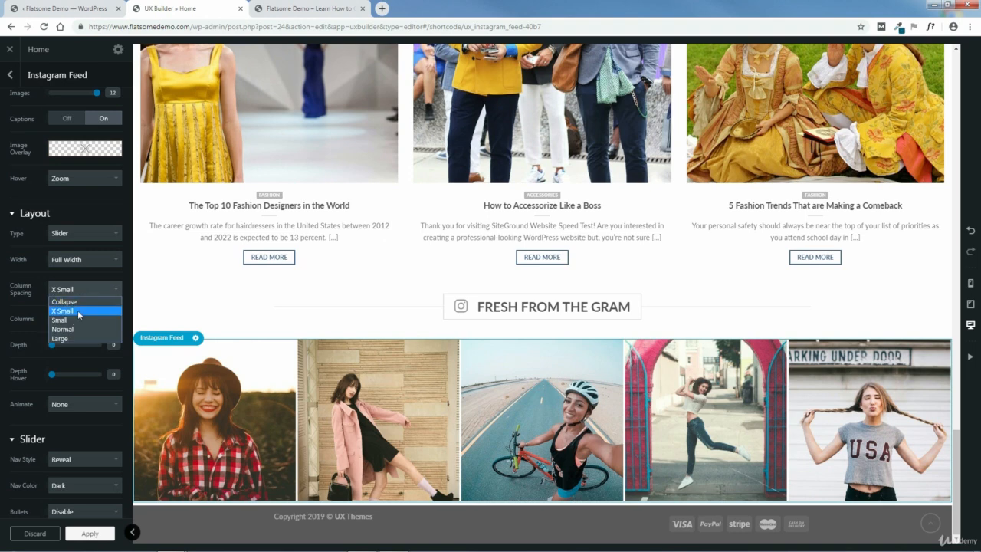
pyautogui.click(79, 329)
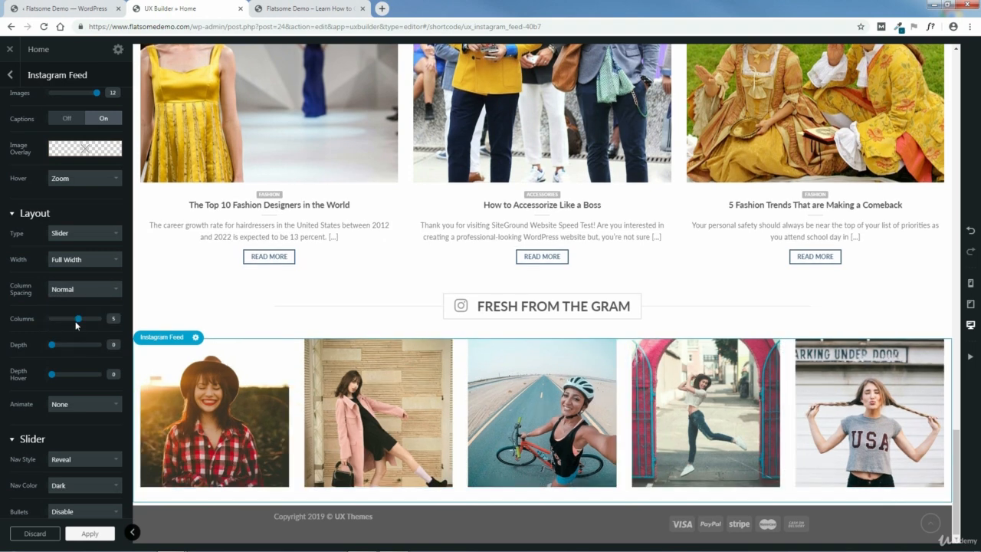
pyautogui.click(84, 289)
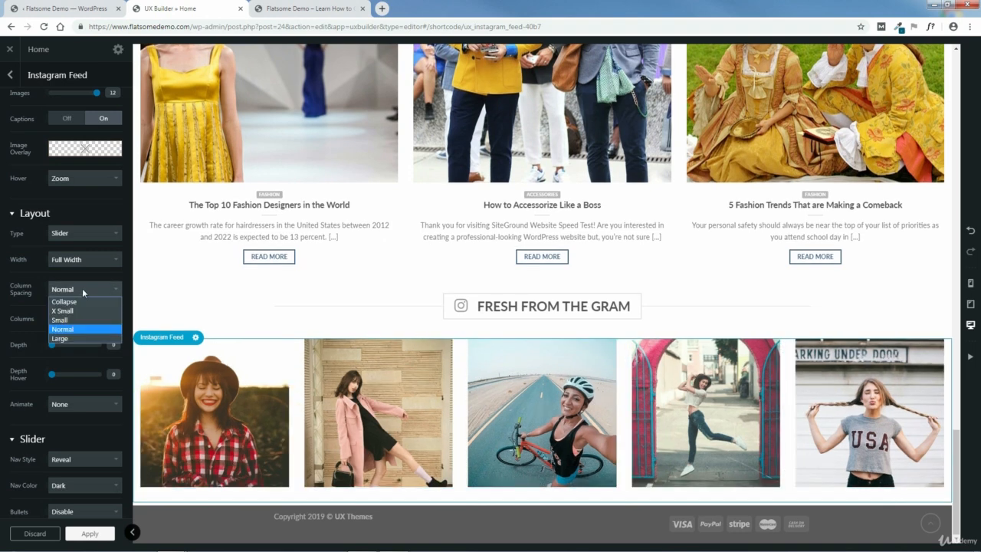
pyautogui.click(77, 335)
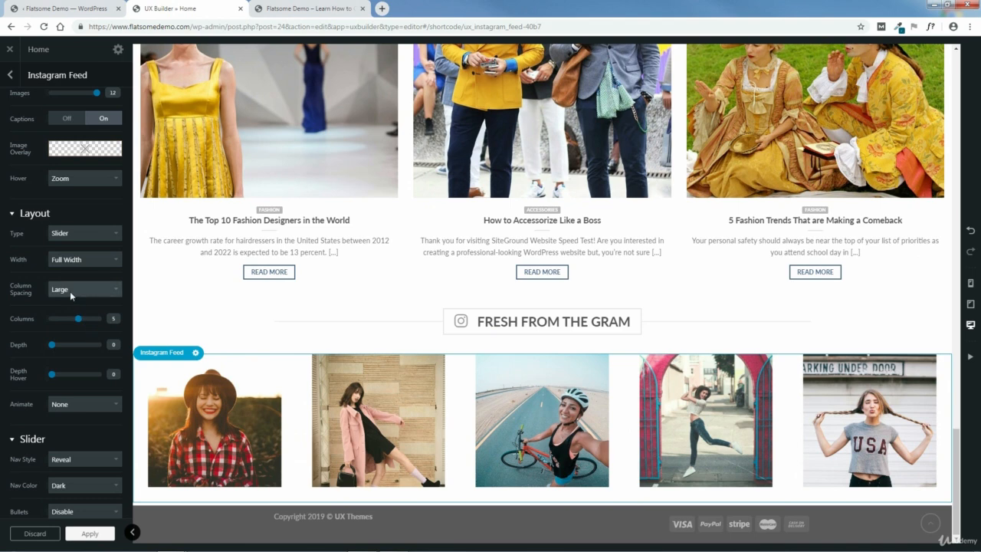
pyautogui.click(70, 290)
pyautogui.click(72, 302)
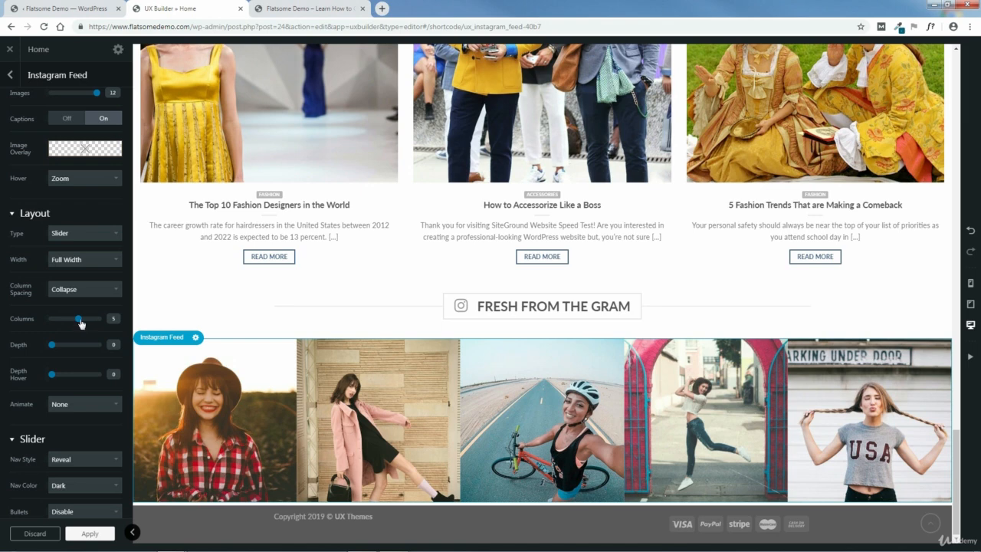
# - Set the Instagram feed's number of columns to 6
pyautogui.moveTo(82, 320); pyautogui.dragTo(86, 319)
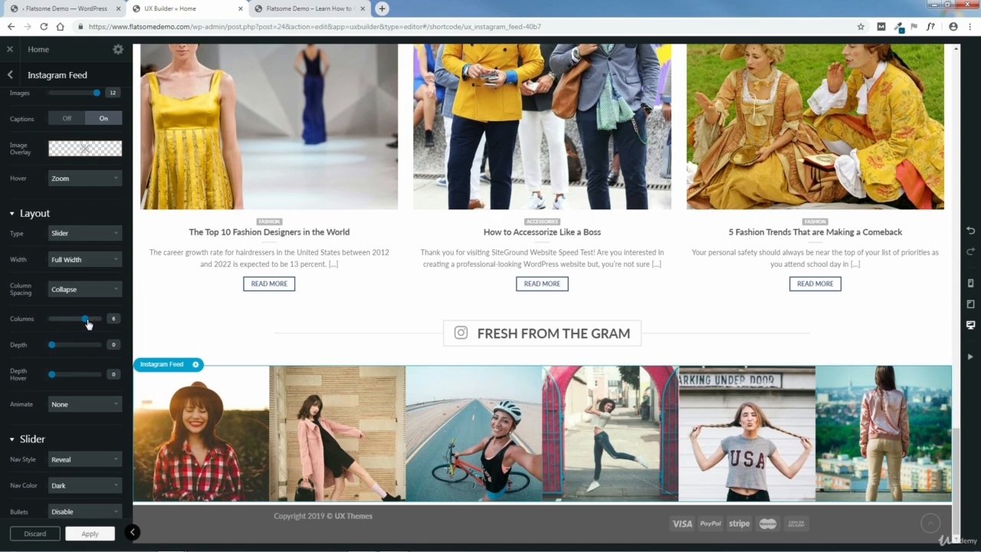
pyautogui.moveTo(86, 319)
pyautogui.mouseDown()
pyautogui.moveTo(98, 319)
pyautogui.moveTo(87, 325)
pyautogui.mouseUp()
# - Try a depth of 2 and a hover depth of 3, reset both to 0, and look over the animation options
pyautogui.moveTo(52, 344); pyautogui.dragTo(73, 350)
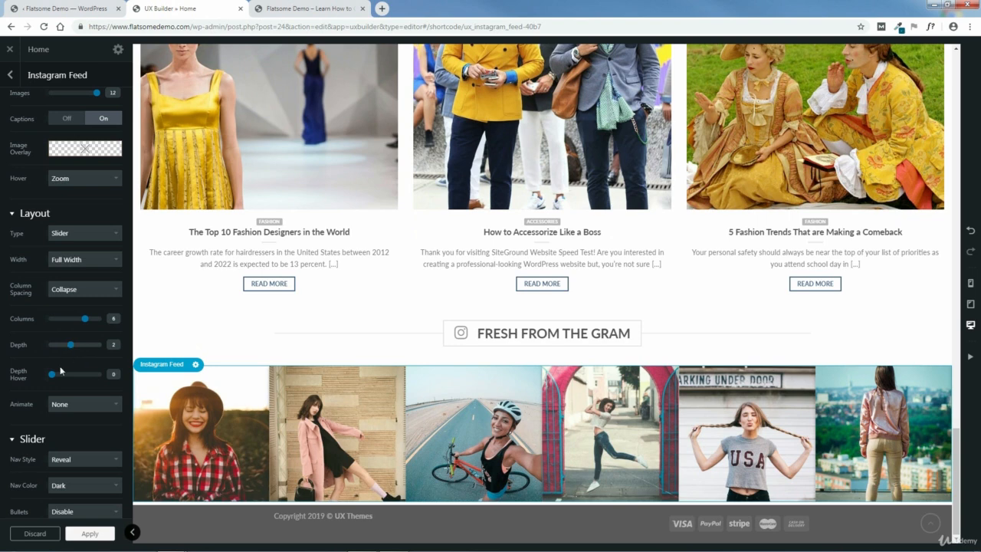
pyautogui.moveTo(53, 379); pyautogui.dragTo(81, 383)
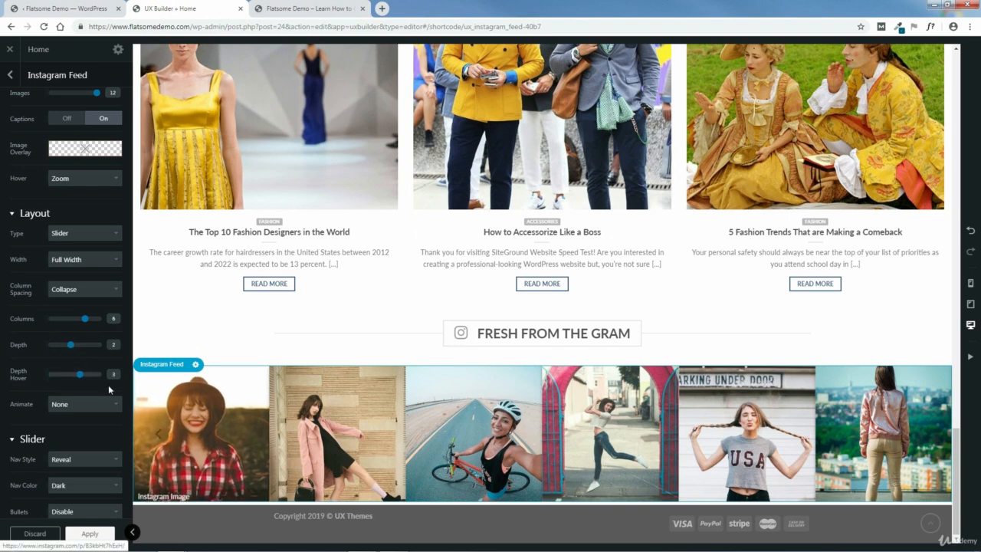
pyautogui.moveTo(80, 375); pyautogui.dragTo(51, 349)
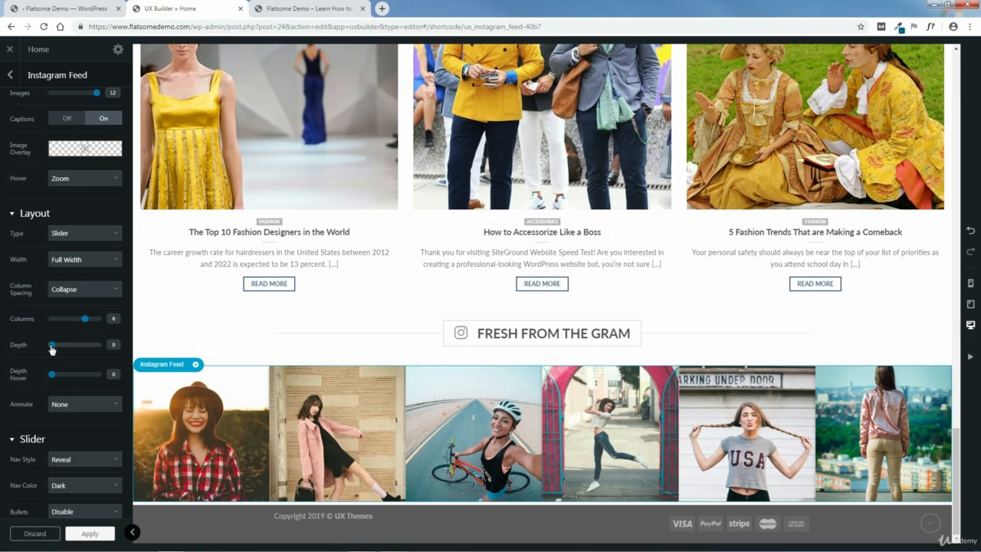
pyautogui.click(99, 404)
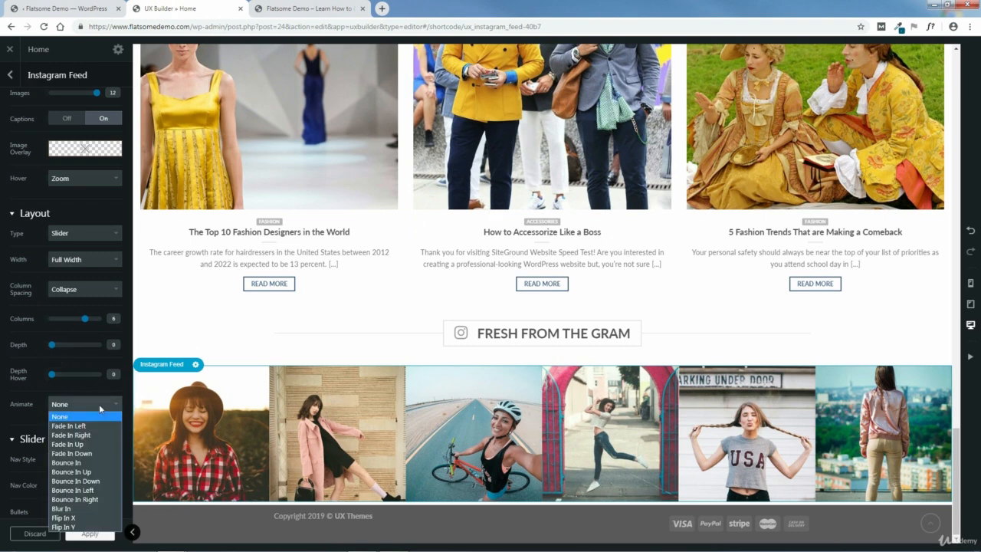
pyautogui.click(99, 403)
# - Try the Circle and Reveal navigation styles for the feed's slider, and set the style to Simple
pyautogui.scroll(-1, 107, 414)
pyautogui.scroll(-2, 109, 417)
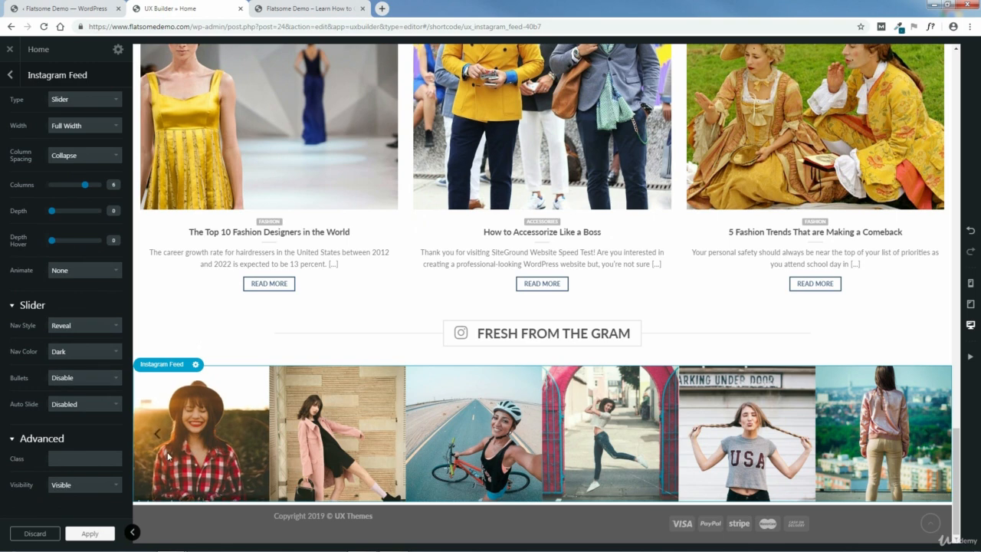
pyautogui.click(89, 325)
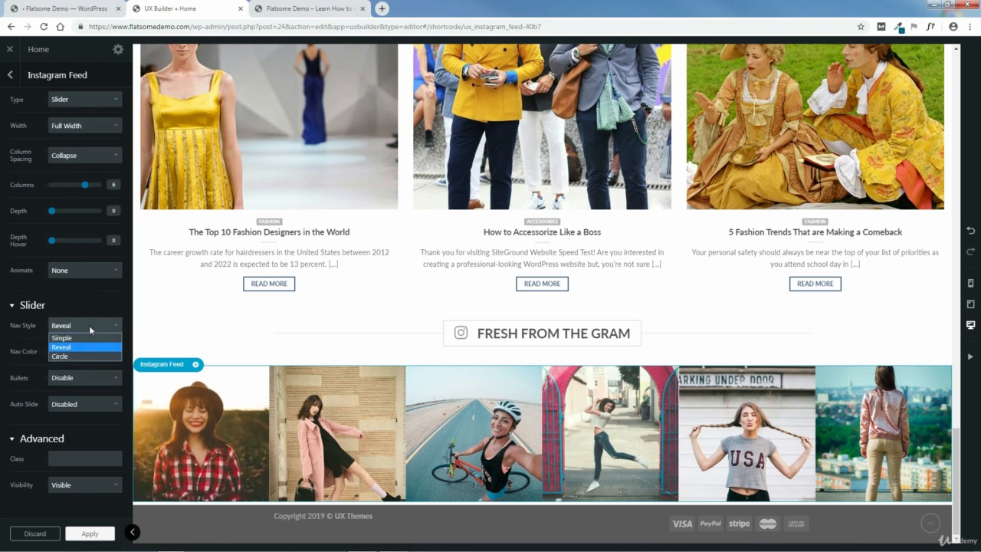
pyautogui.click(86, 354)
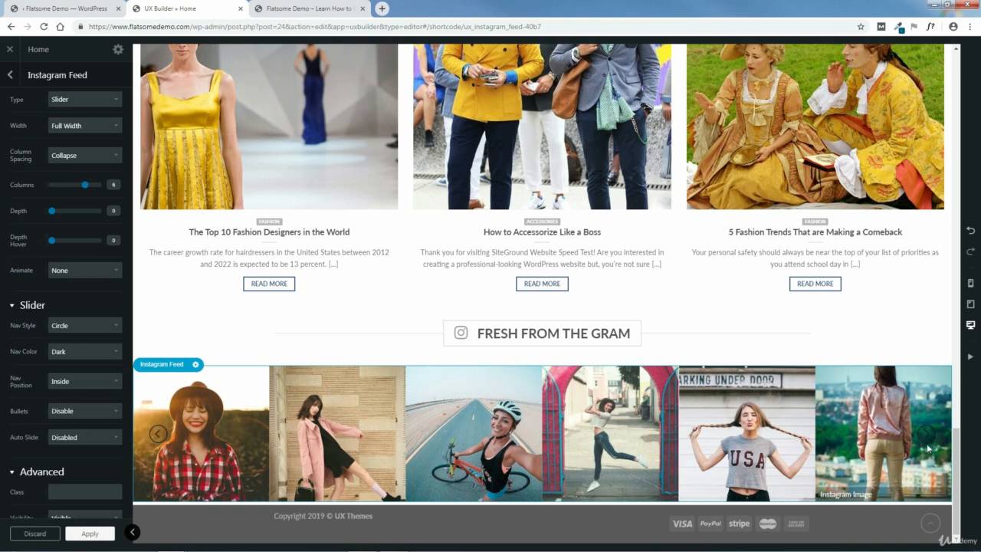
pyautogui.click(87, 326)
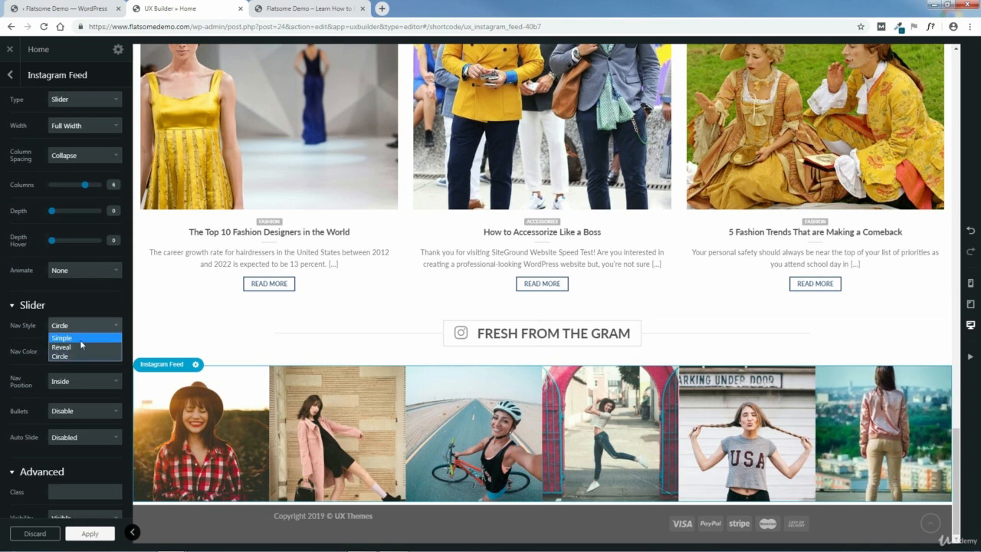
pyautogui.click(82, 347)
pyautogui.click(79, 327)
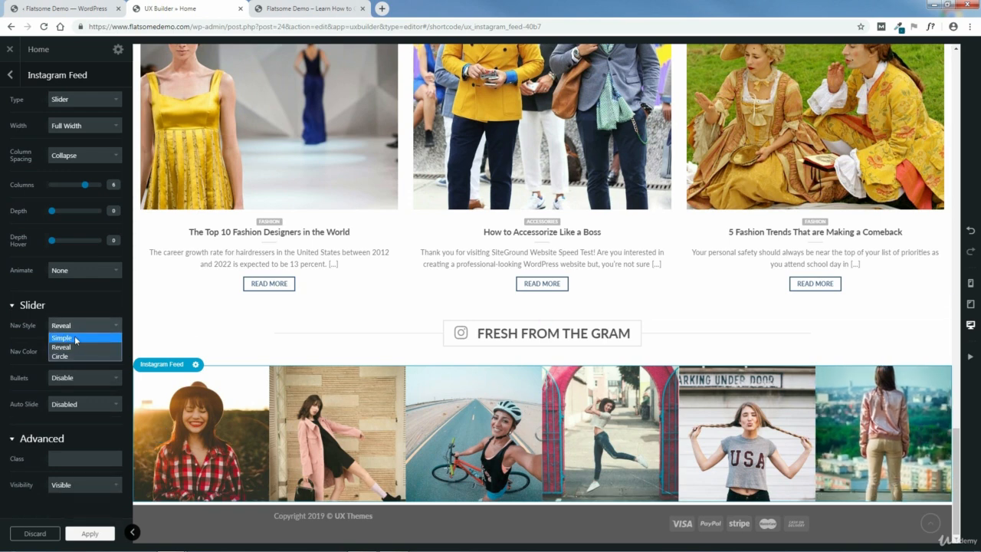
pyautogui.click(75, 336)
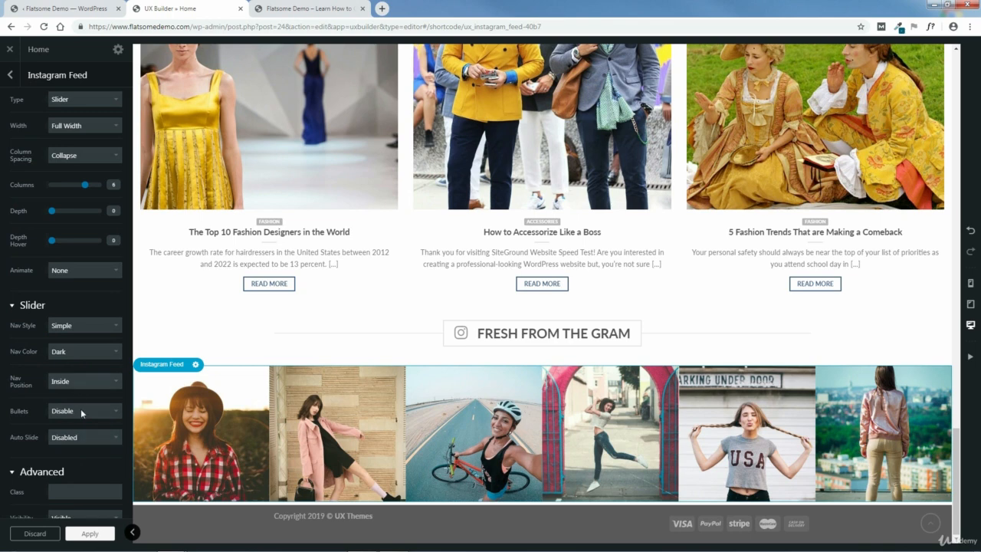
# - Try the Row layout type on the full-width Instagram feed, and switch it back to Slider
pyautogui.scroll(-1, 95, 458)
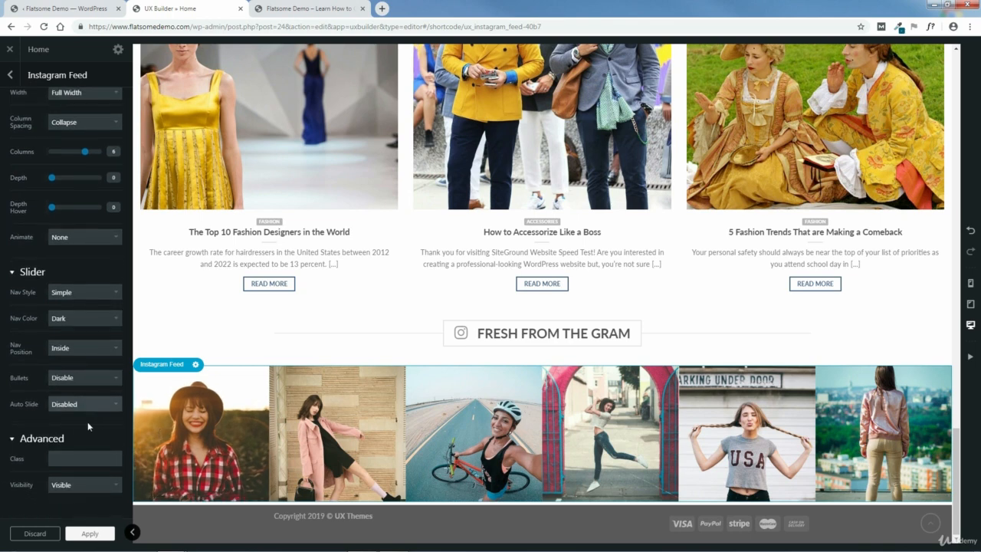
pyautogui.scroll(6, 86, 417)
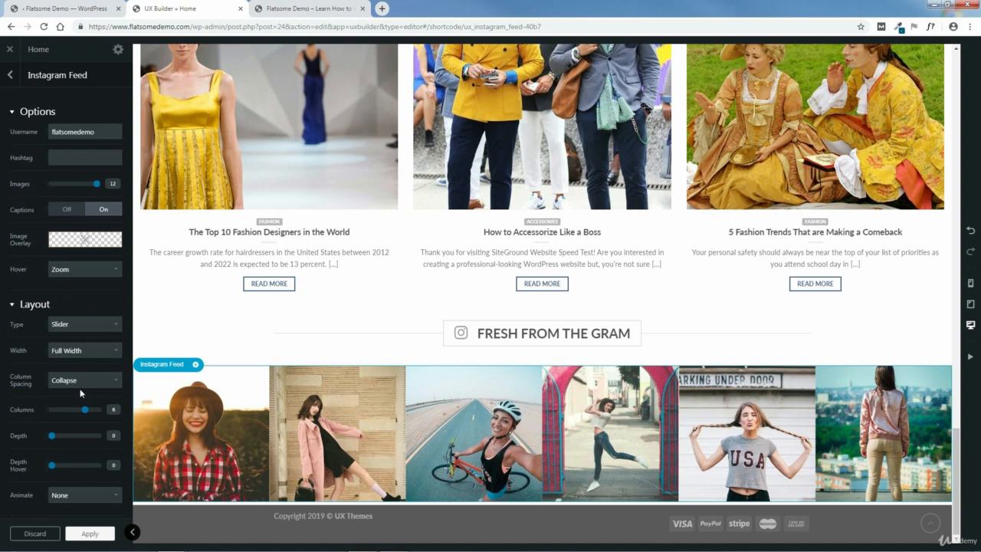
pyautogui.click(86, 326)
pyautogui.click(76, 344)
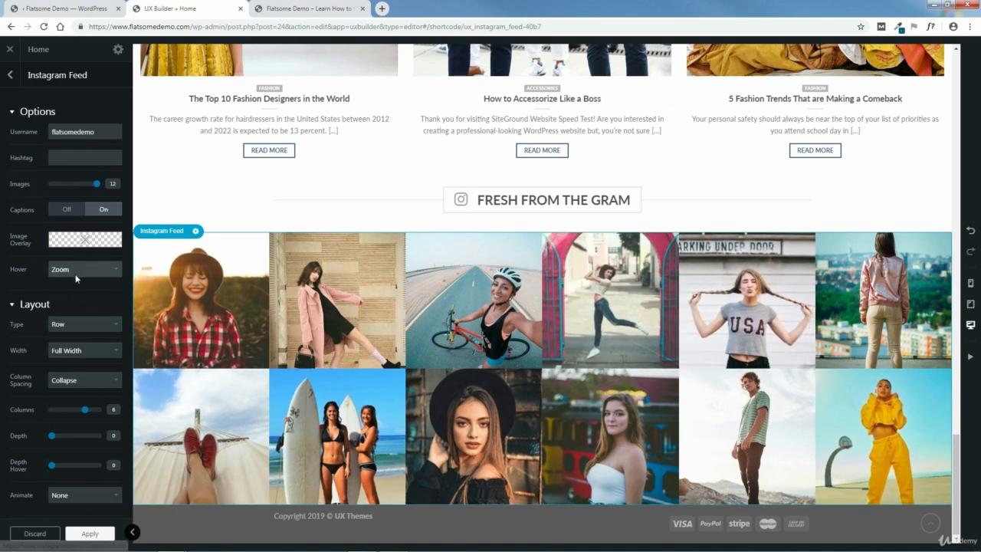
pyautogui.click(87, 324)
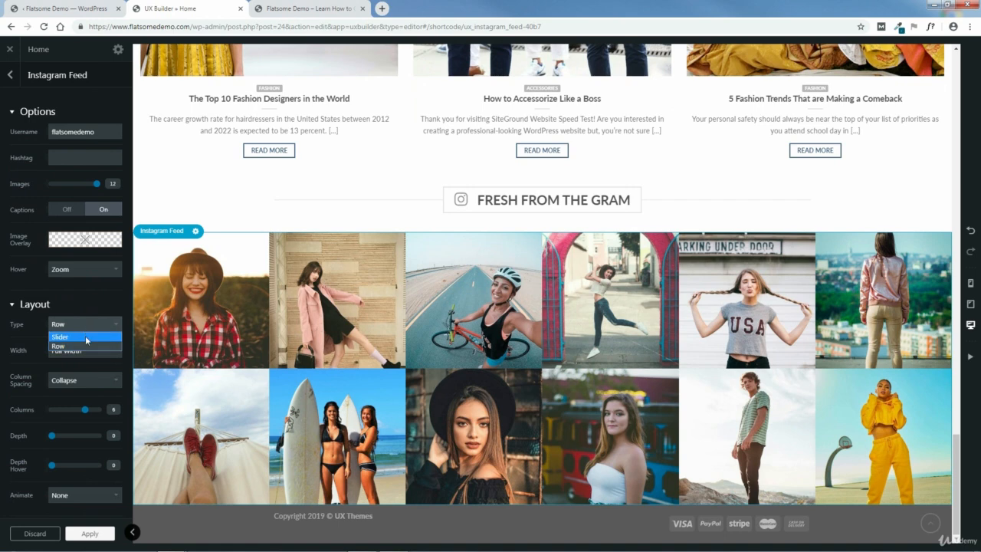
pyautogui.click(85, 337)
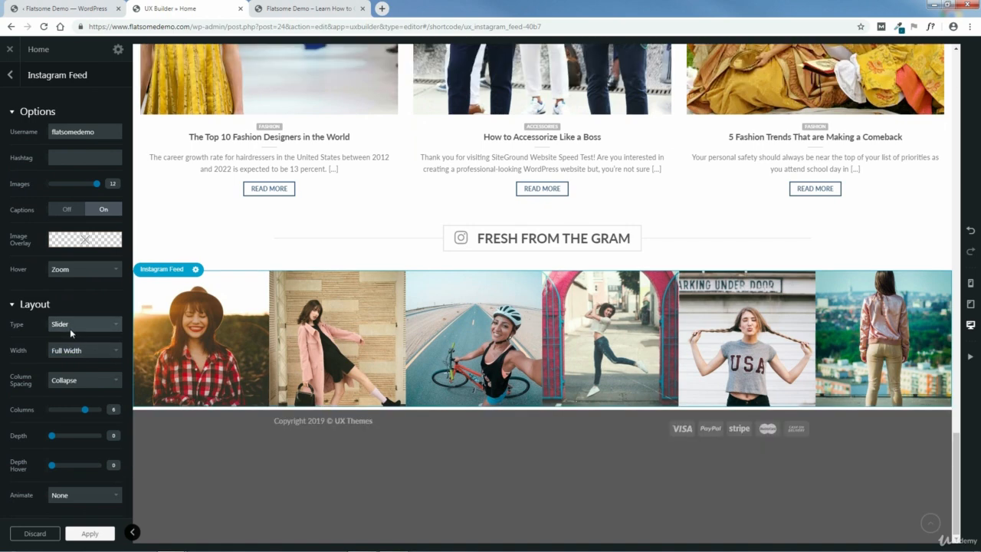
# - Apply the Instagram feed's settings and reload the live home page to check the feed
pyautogui.click(90, 534)
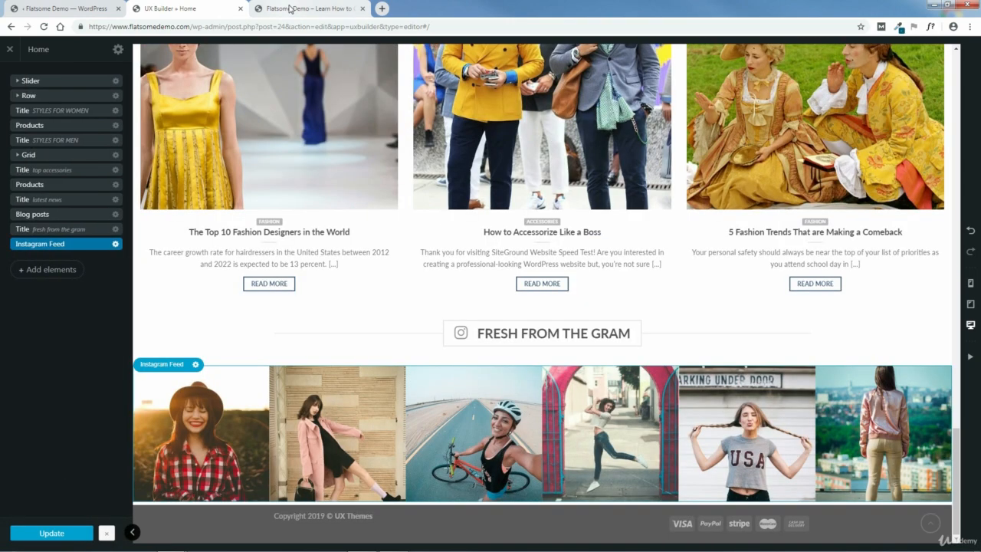
pyautogui.click(290, 9)
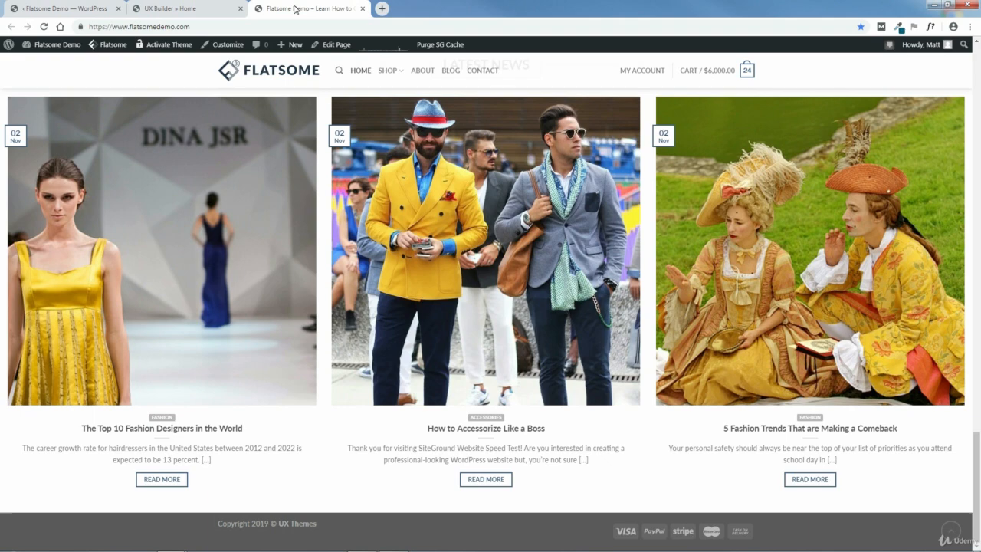
pyautogui.click(43, 27)
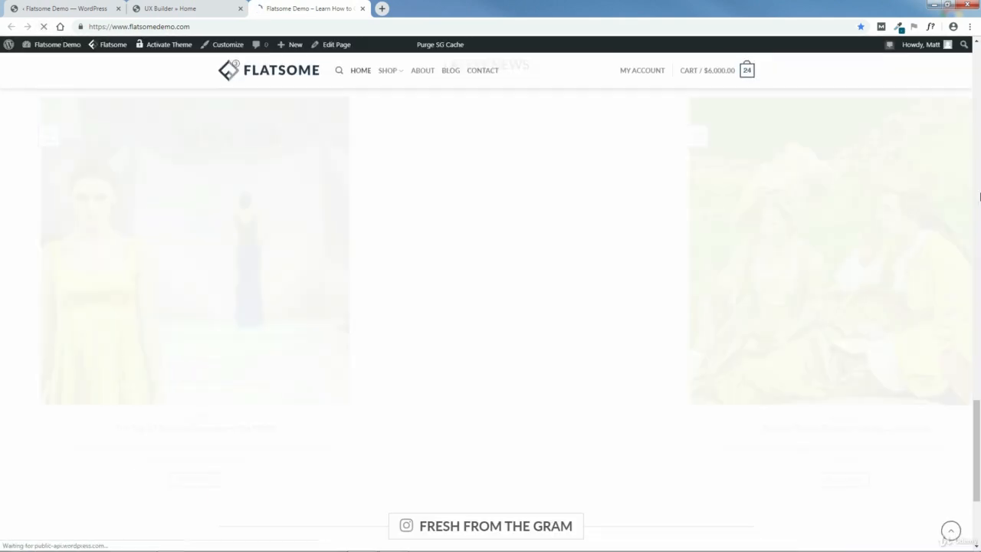
# - Page through the Instagram slider on the live home page and look over the Top Accessories section
pyautogui.scroll(-3, 902, 479)
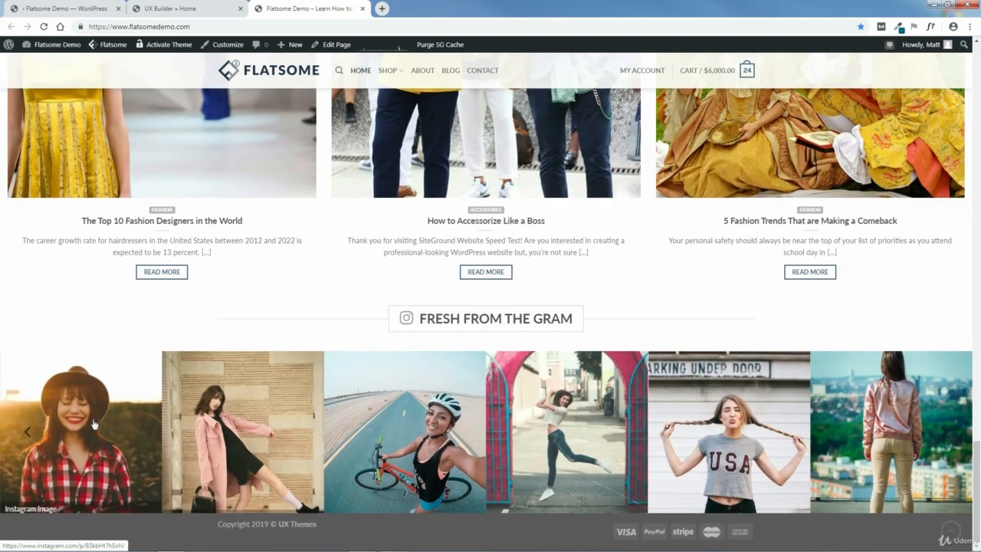
pyautogui.click(27, 433)
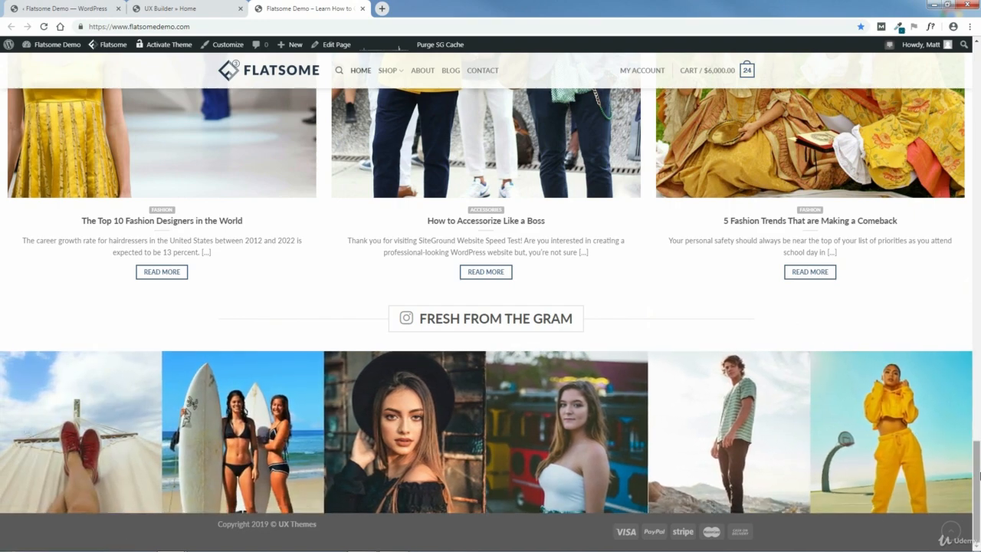
pyautogui.moveTo(979, 477); pyautogui.dragTo(979, 344)
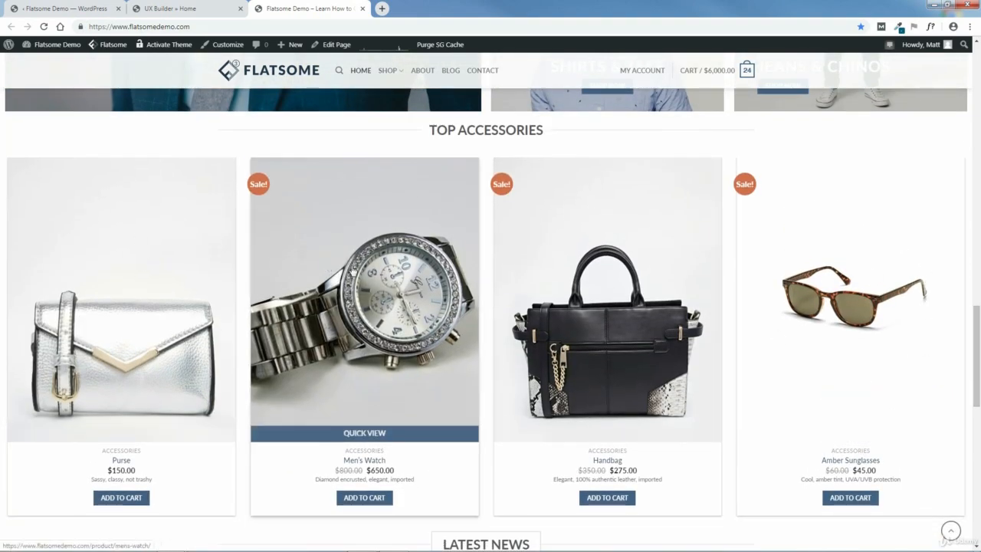
# - Back in UX Builder, set the Top Accessories products' width to Container, apply it and update the home page
pyautogui.click(183, 8)
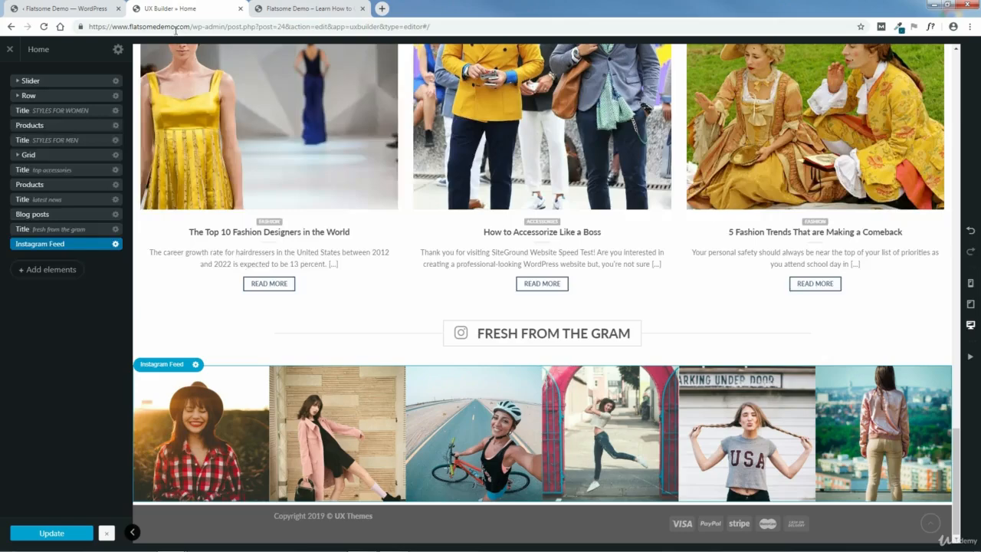
pyautogui.click(83, 186)
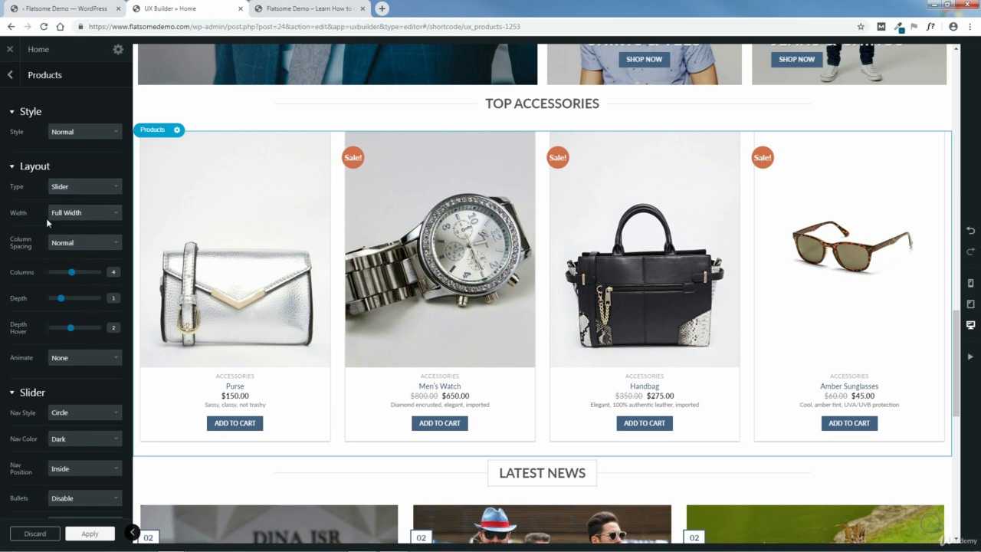
pyautogui.click(101, 215)
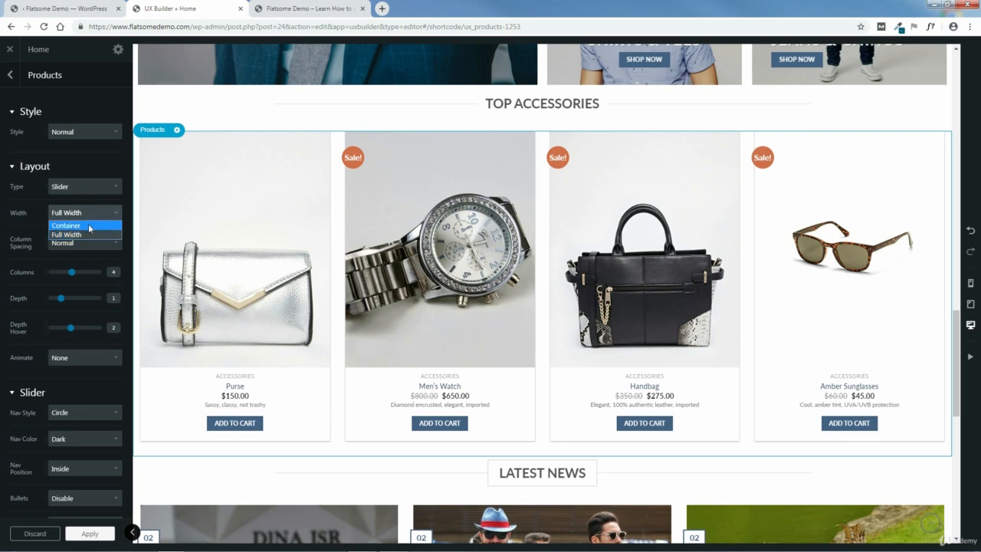
pyautogui.click(89, 226)
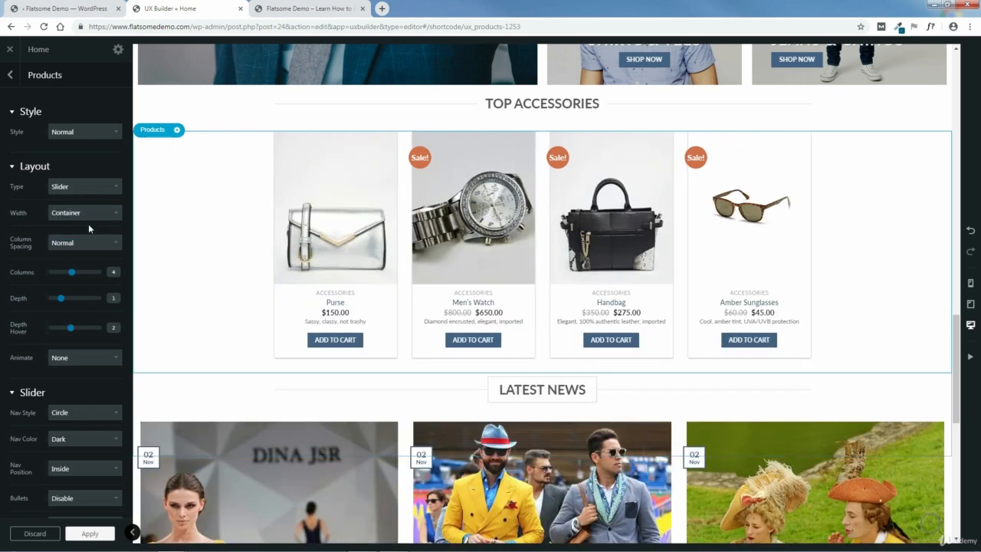
pyautogui.click(91, 536)
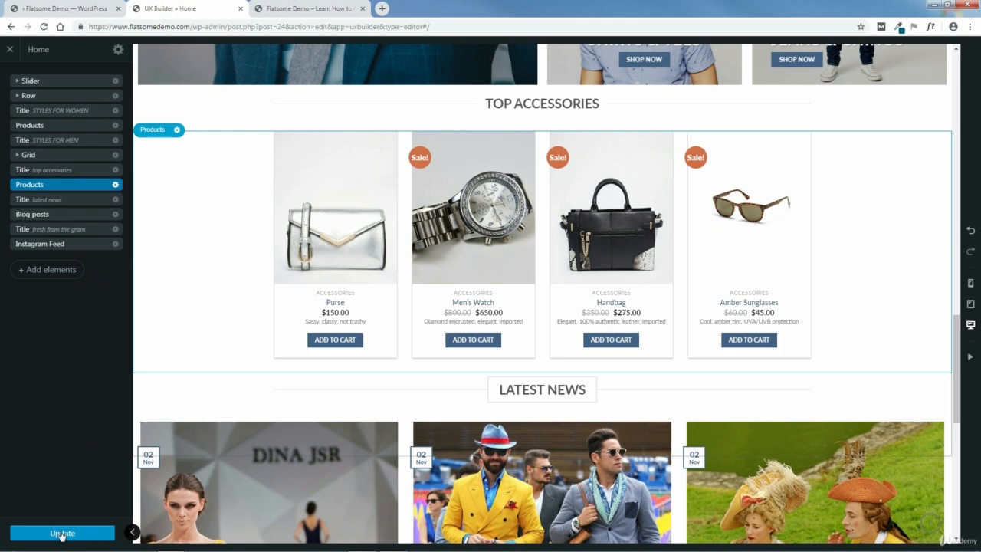
pyautogui.click(61, 534)
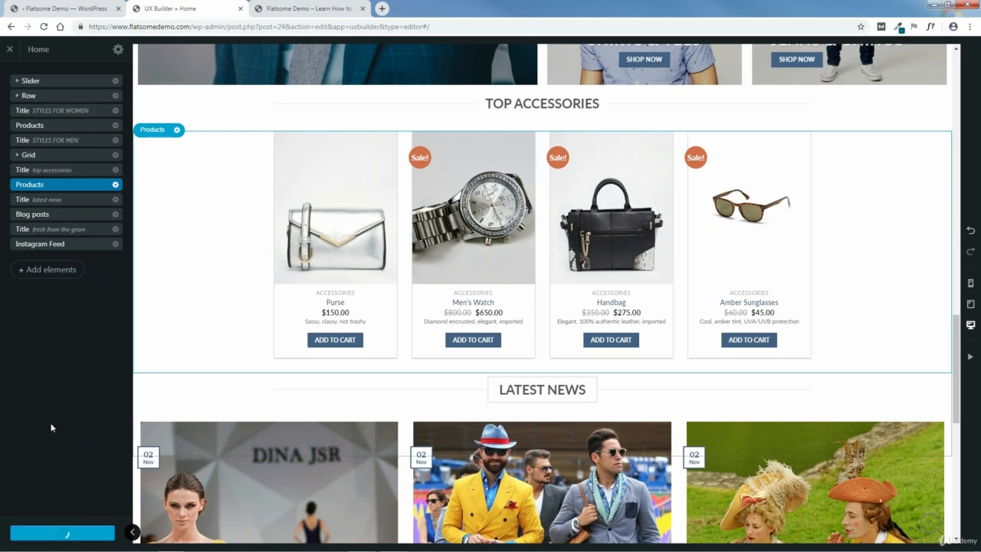
# - Reload the live home page and review the Top Accessories slider and the other sections down to the Instagram feed
pyautogui.click(307, 9)
pyautogui.click(44, 27)
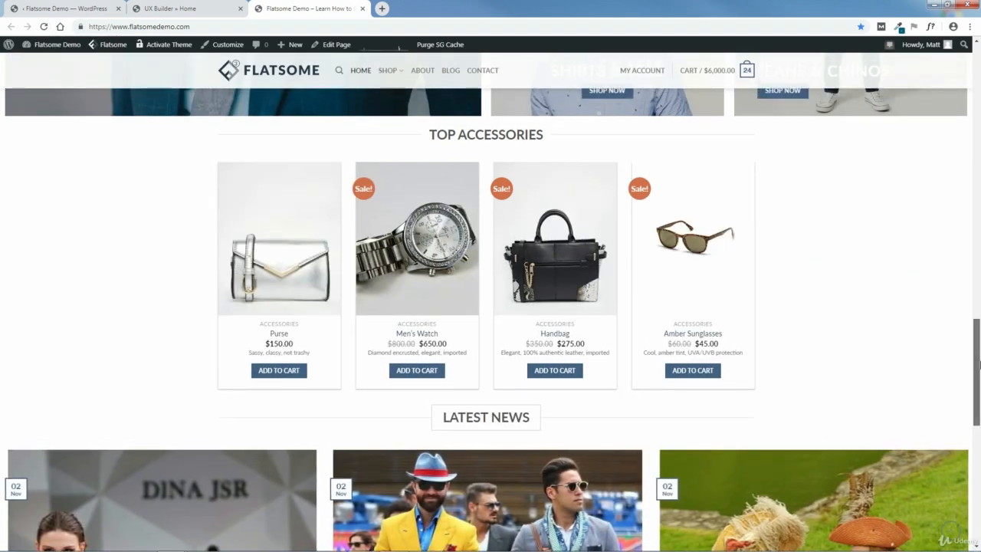
pyautogui.scroll(3, 438, 132)
pyautogui.scroll(-2, 437, 133)
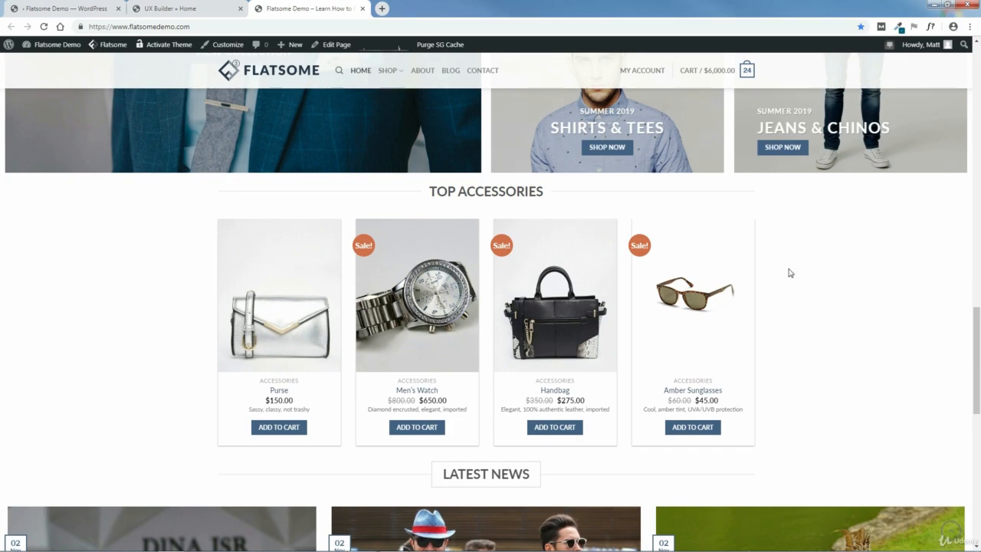
pyautogui.moveTo(978, 362); pyautogui.dragTo(978, 267)
pyautogui.scroll(6, 978, 266)
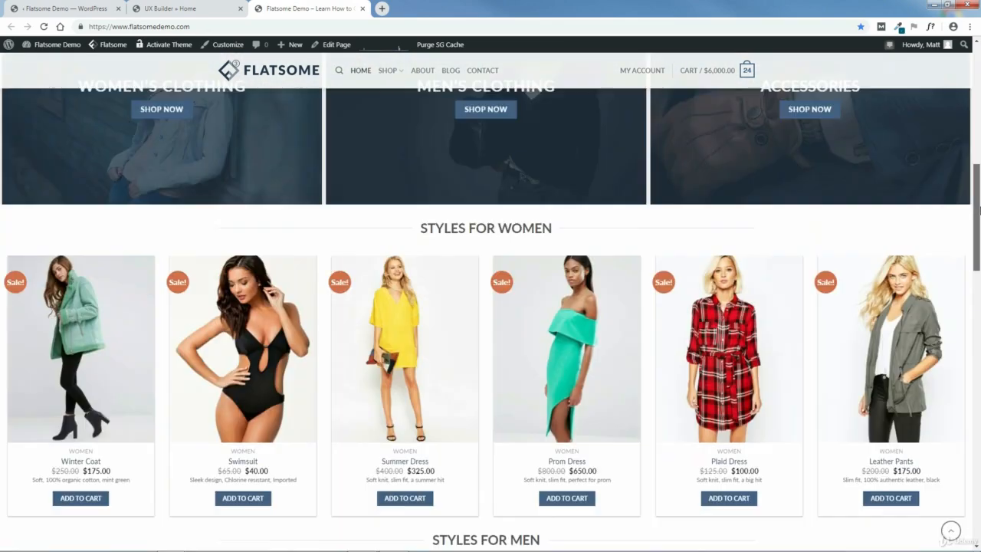
pyautogui.scroll(-6, 978, 268)
pyautogui.scroll(-15, 979, 268)
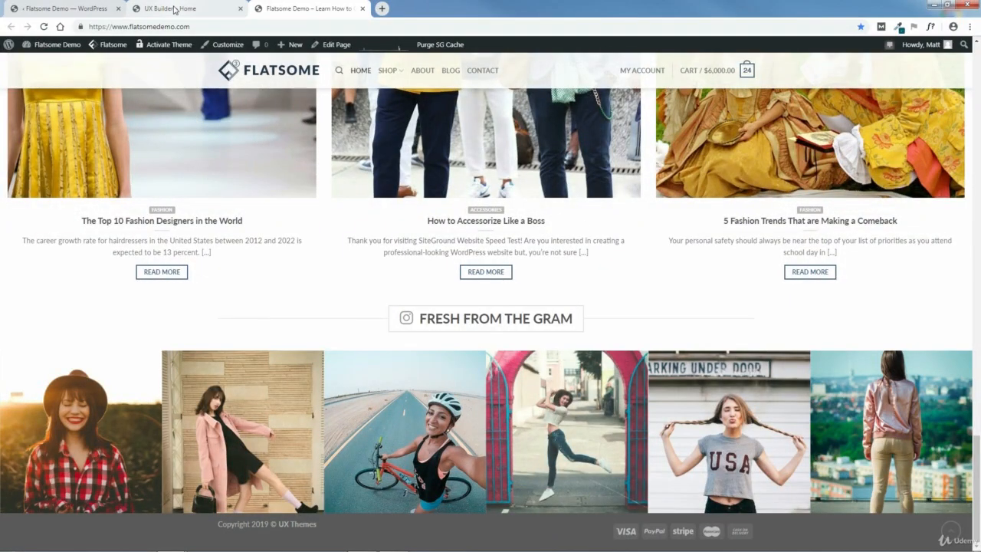
# - Return to UX Builder and select the Instagram Feed element below the Fresh from the Gram title
pyautogui.click(175, 9)
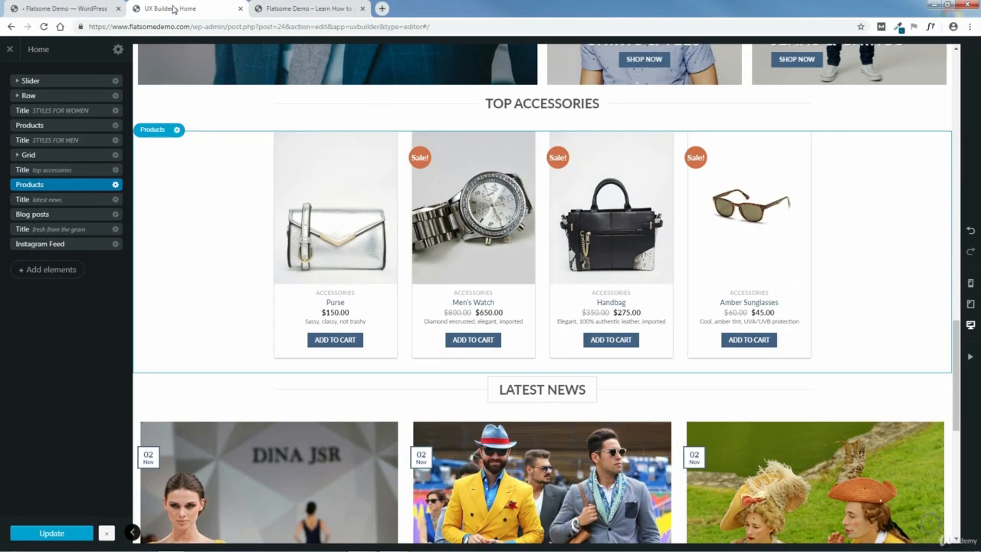
pyautogui.click(89, 247)
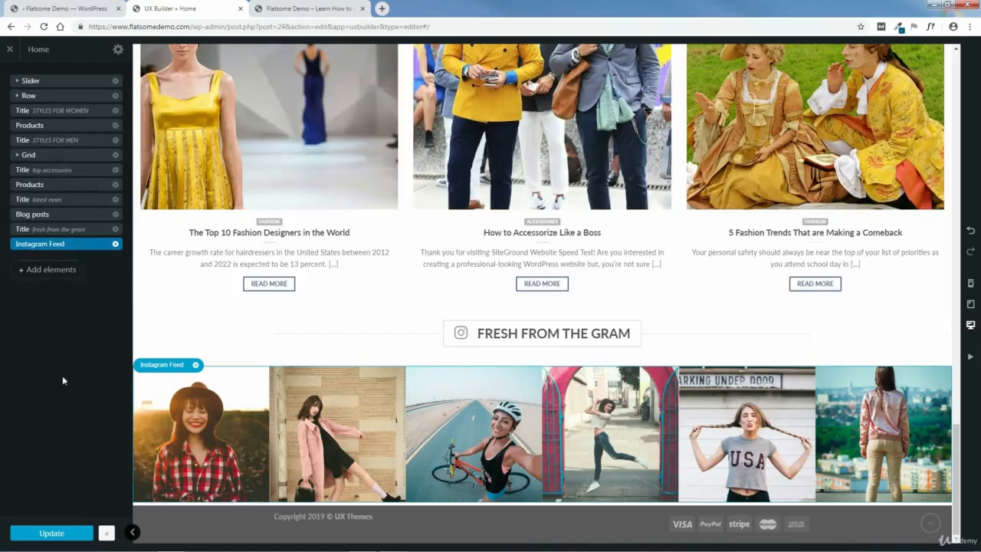